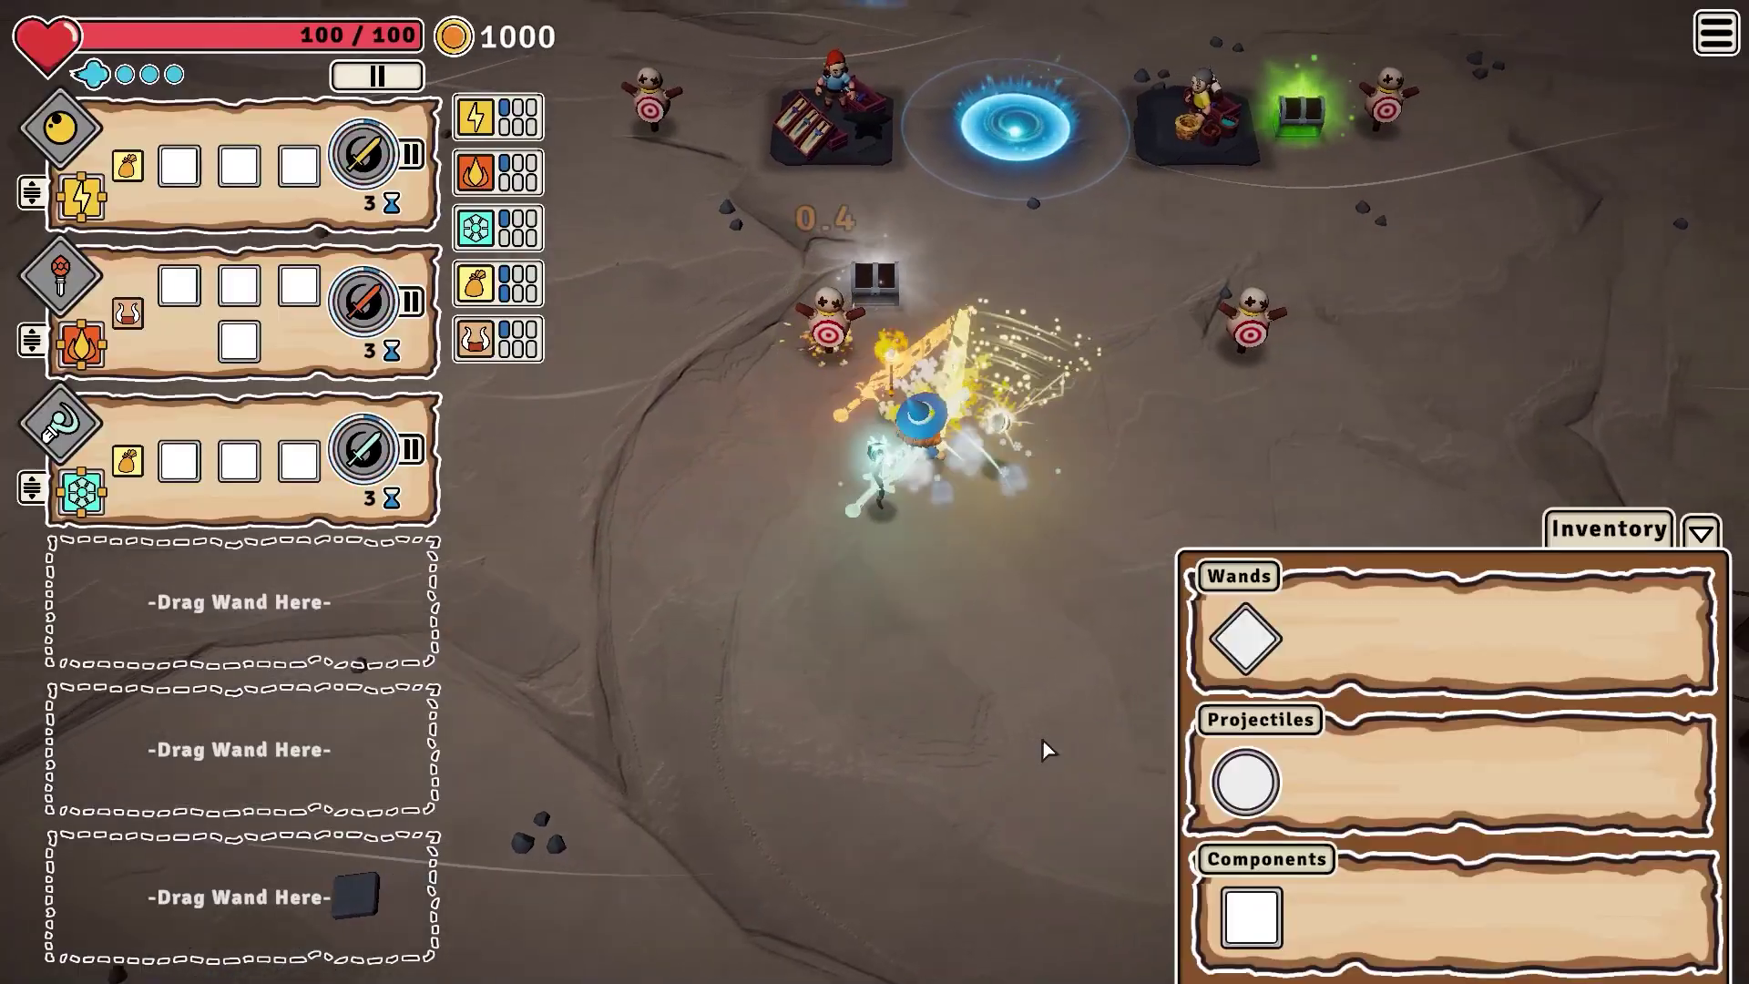
key(w+d)
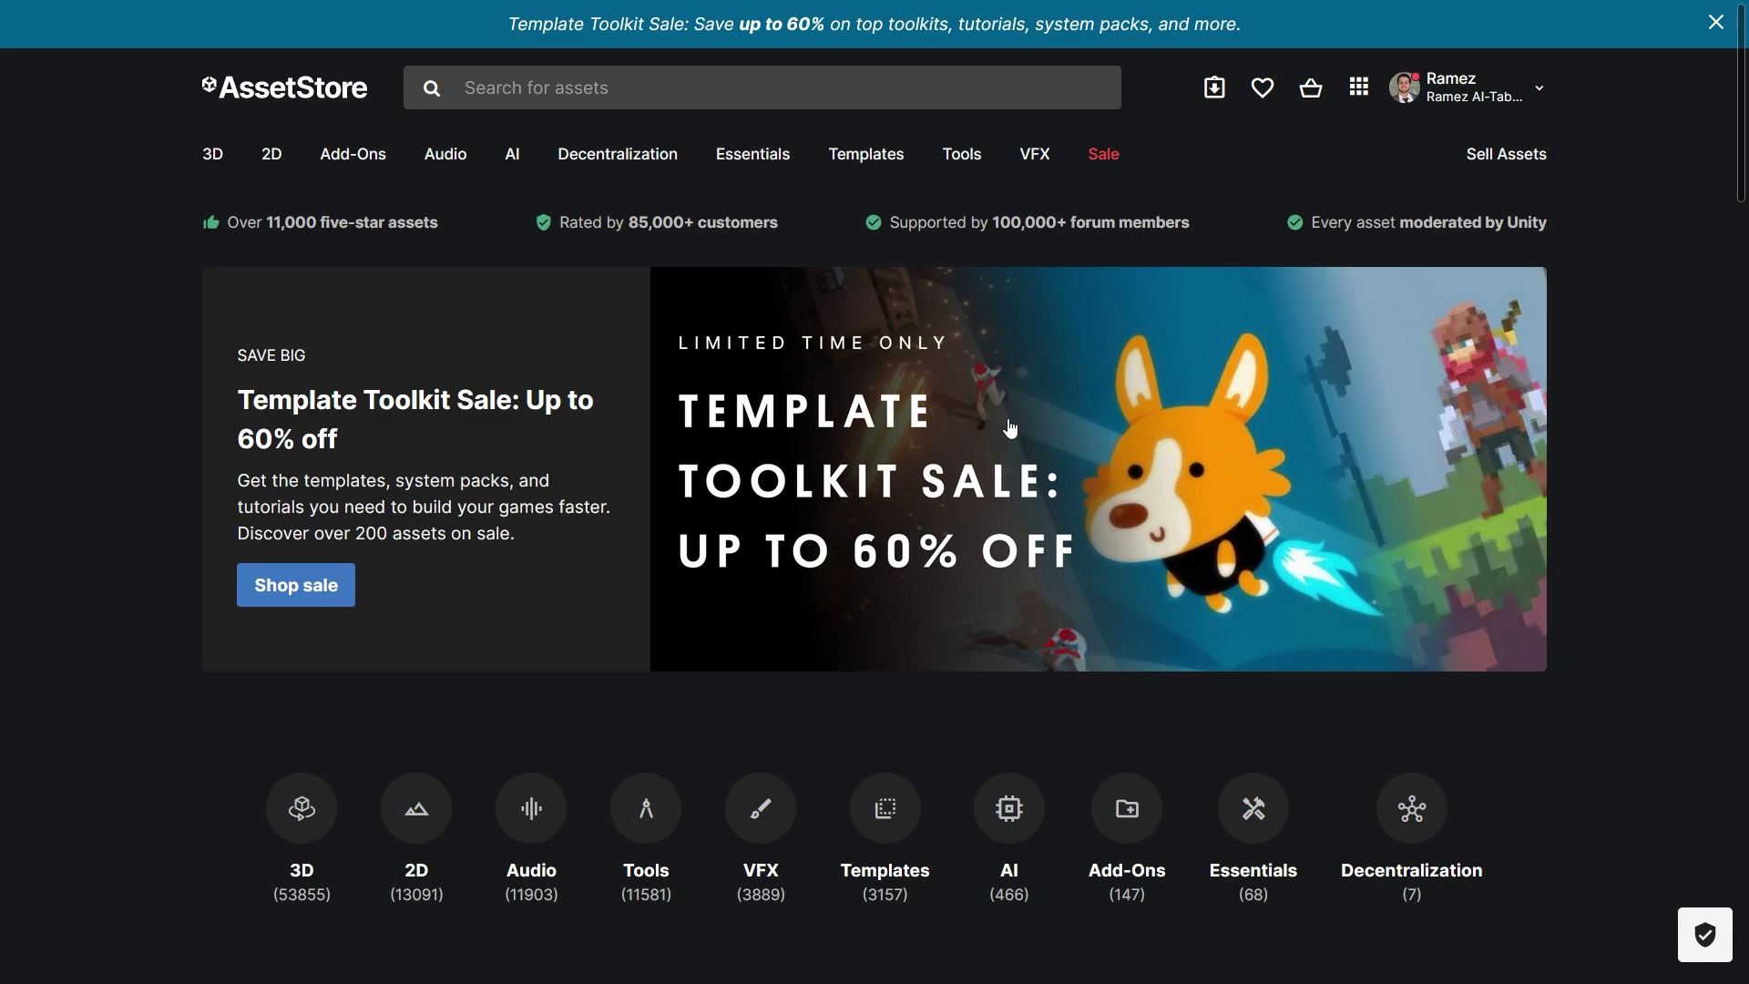
Step: Search the Asset Store for "sword" and filter the 3D results to free assets only
click(624, 91)
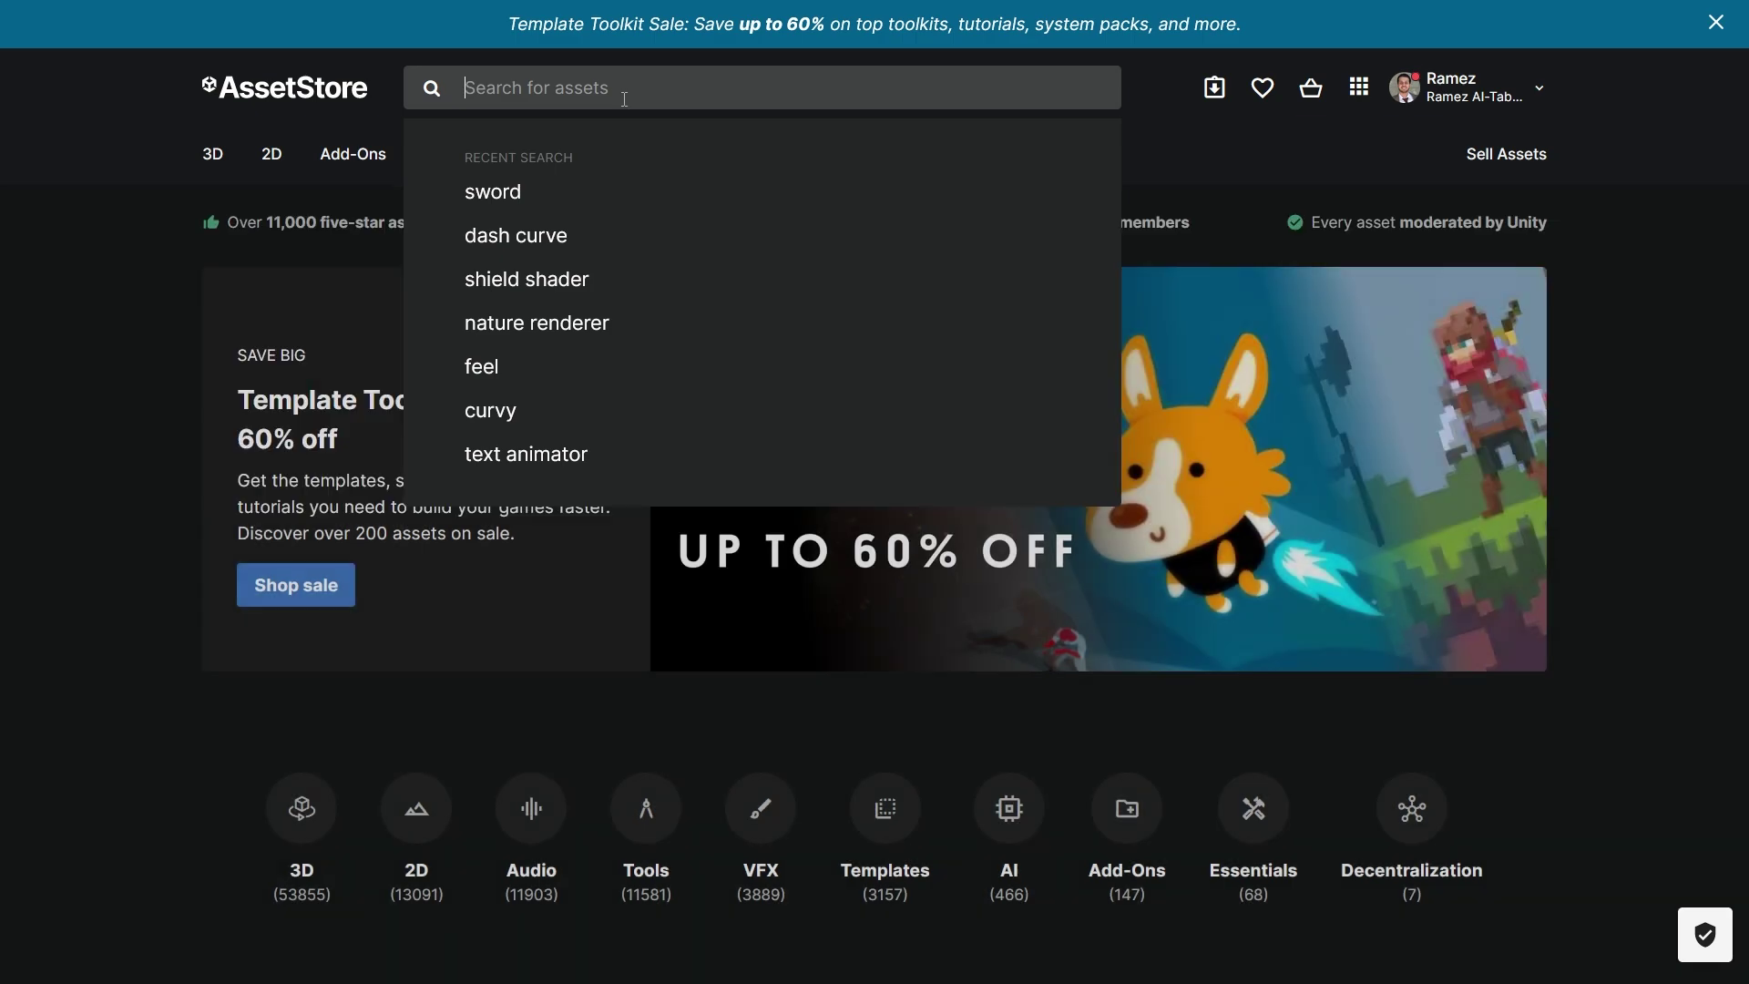
text(sword)
scroll(1380, 443, down, 4)
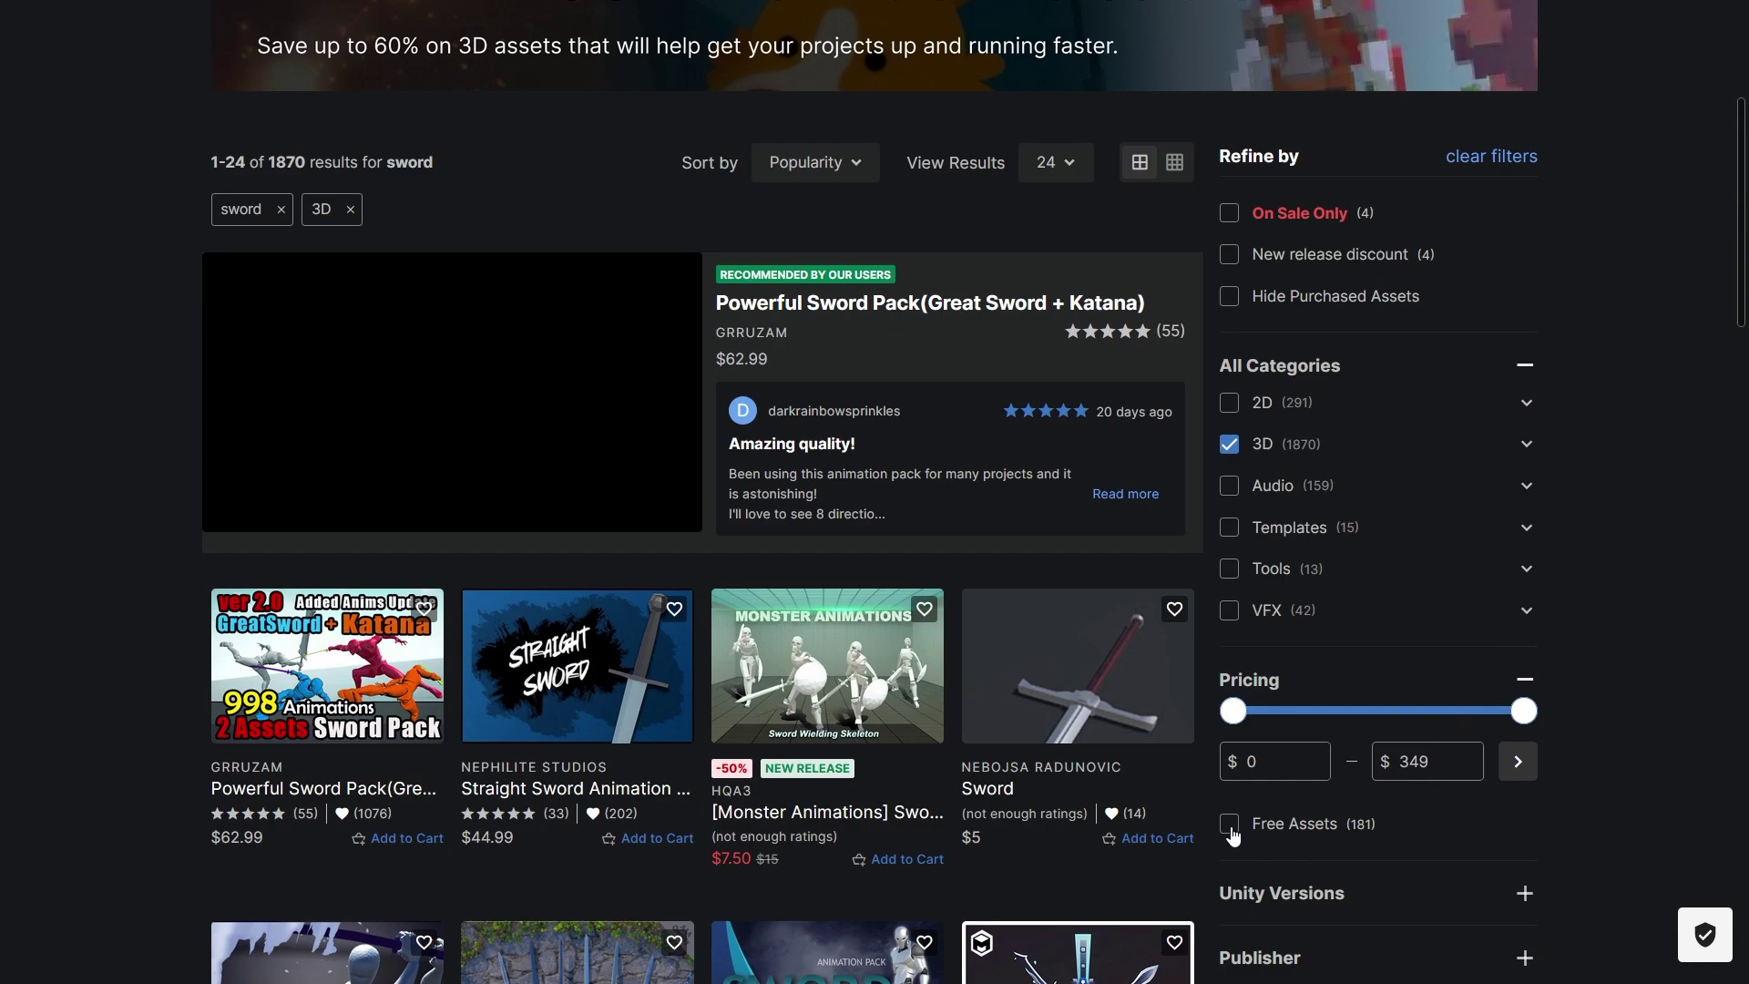
click(1228, 824)
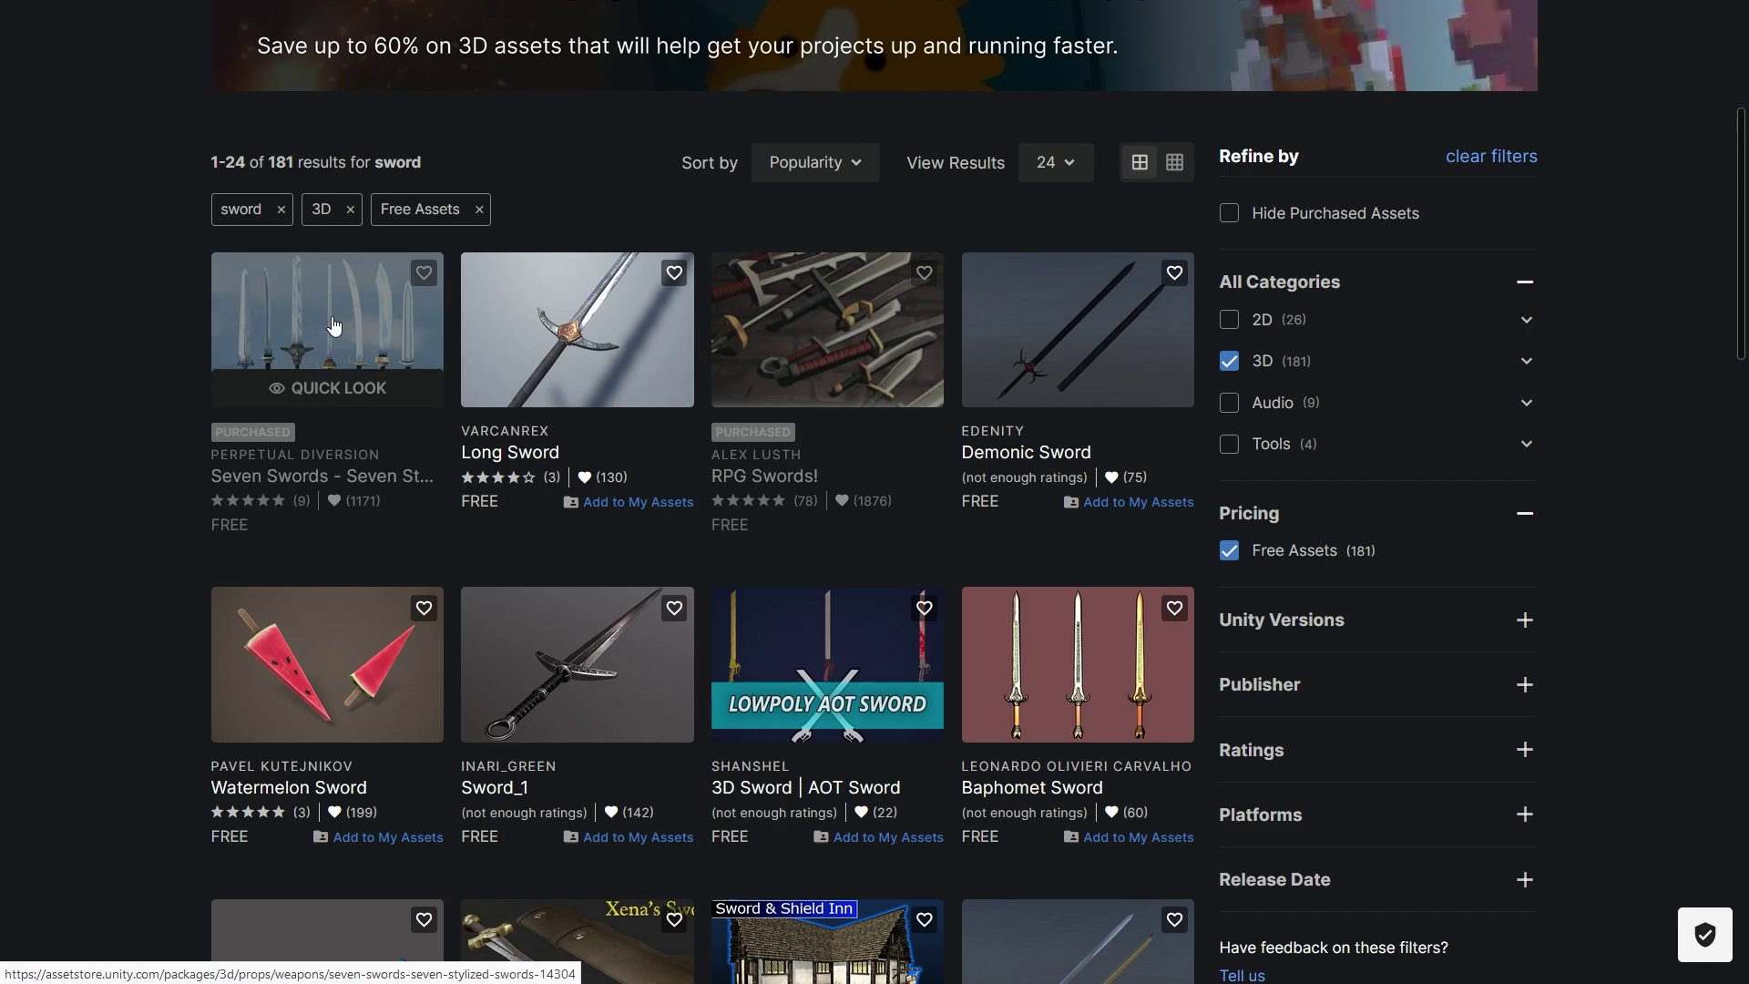
Step: Open the page of the Seven Swords - Seven Stylized Swords asset and look it over
click(334, 326)
scroll(678, 466, down, 2)
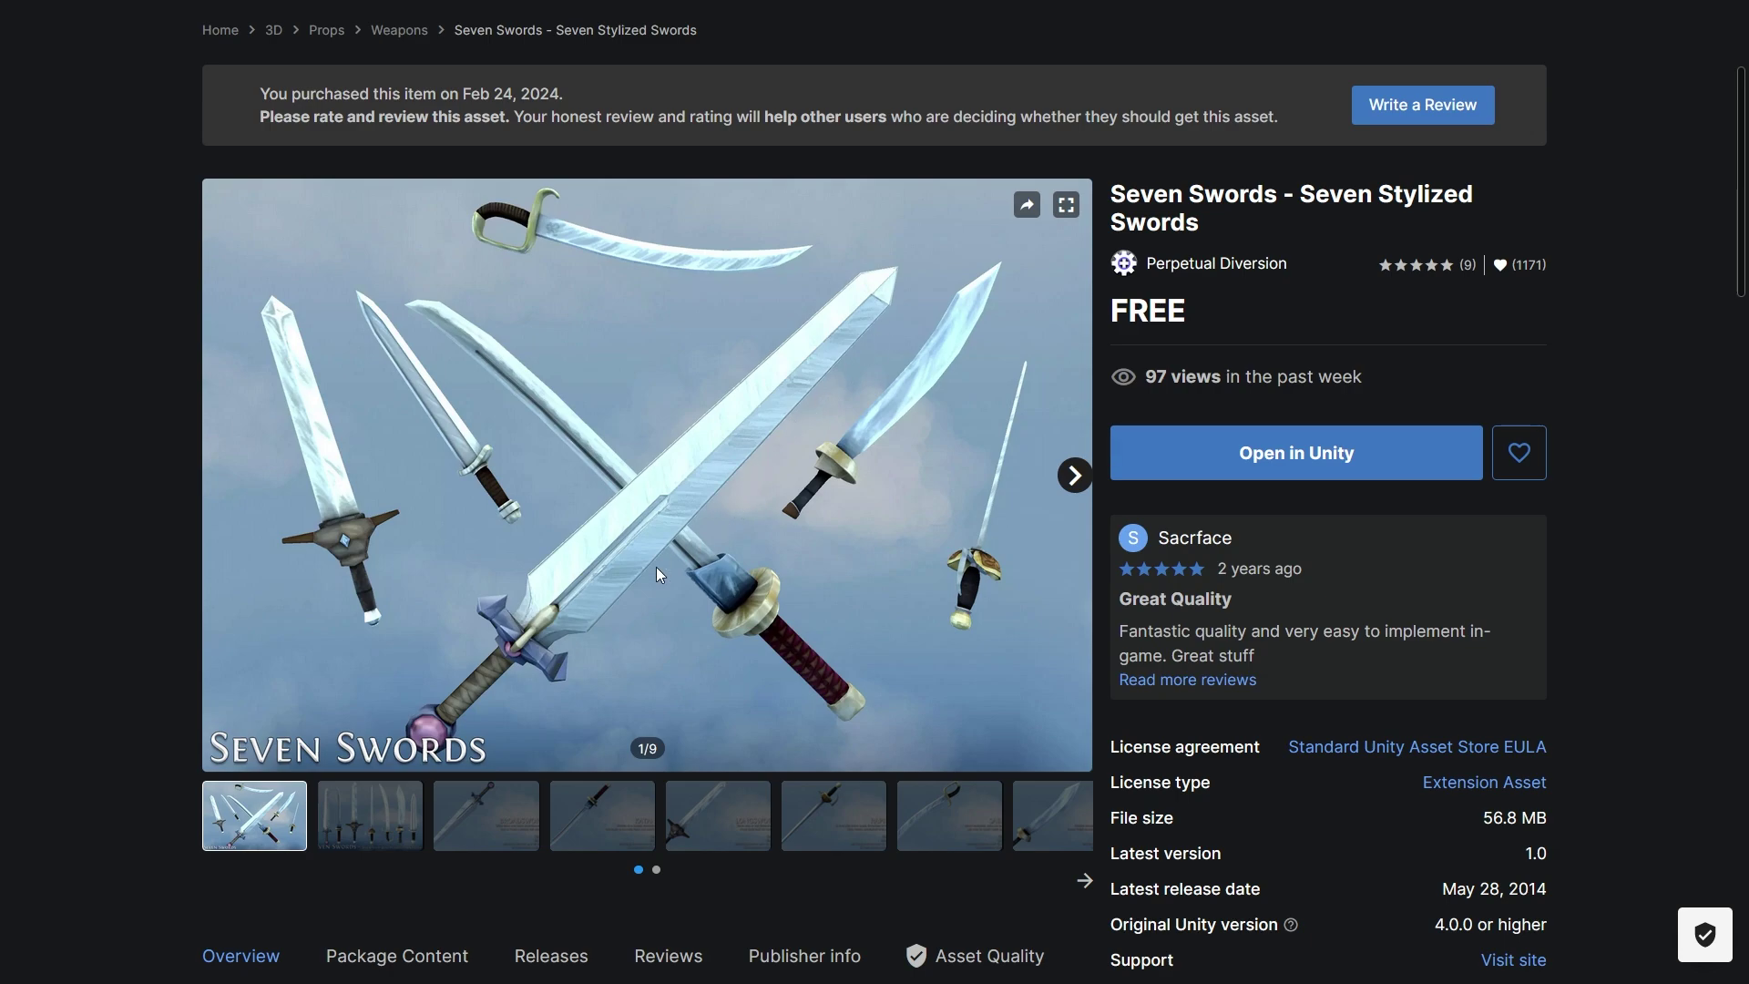
scroll(637, 546, down, 1)
scroll(719, 467, up, 1)
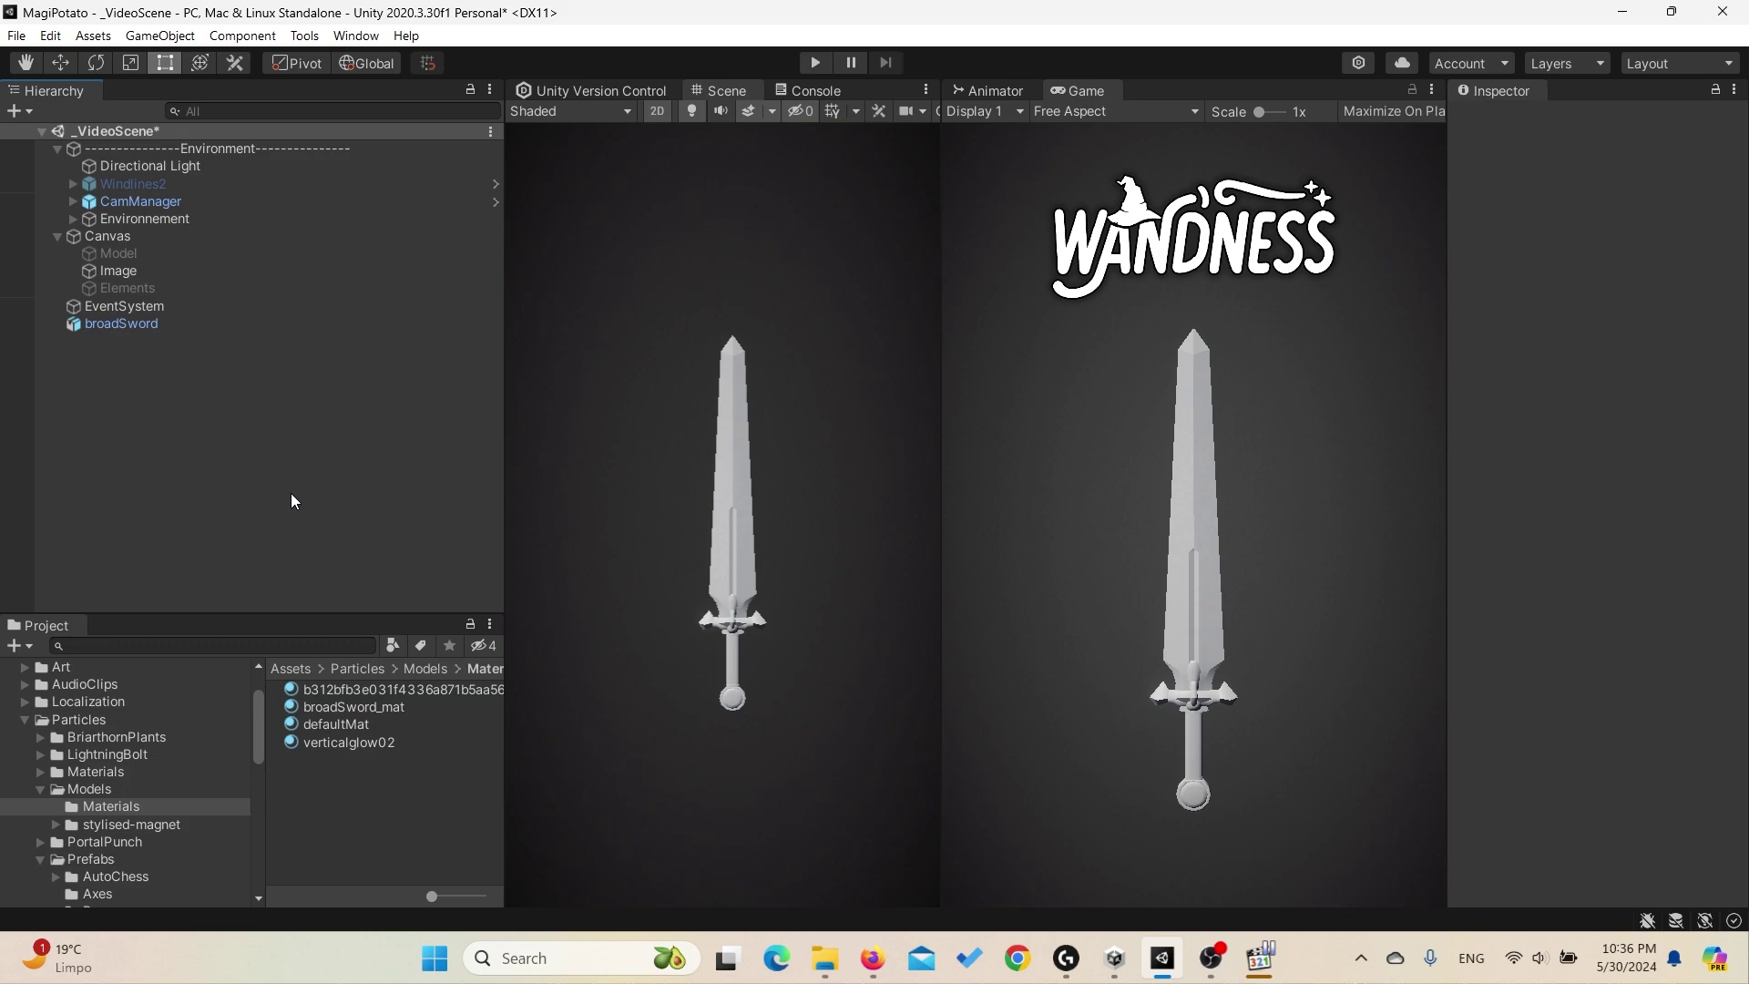
Step: In the Unity project, create a new material named SwordMat in the Particles/Models/Materials folder
click(151, 330)
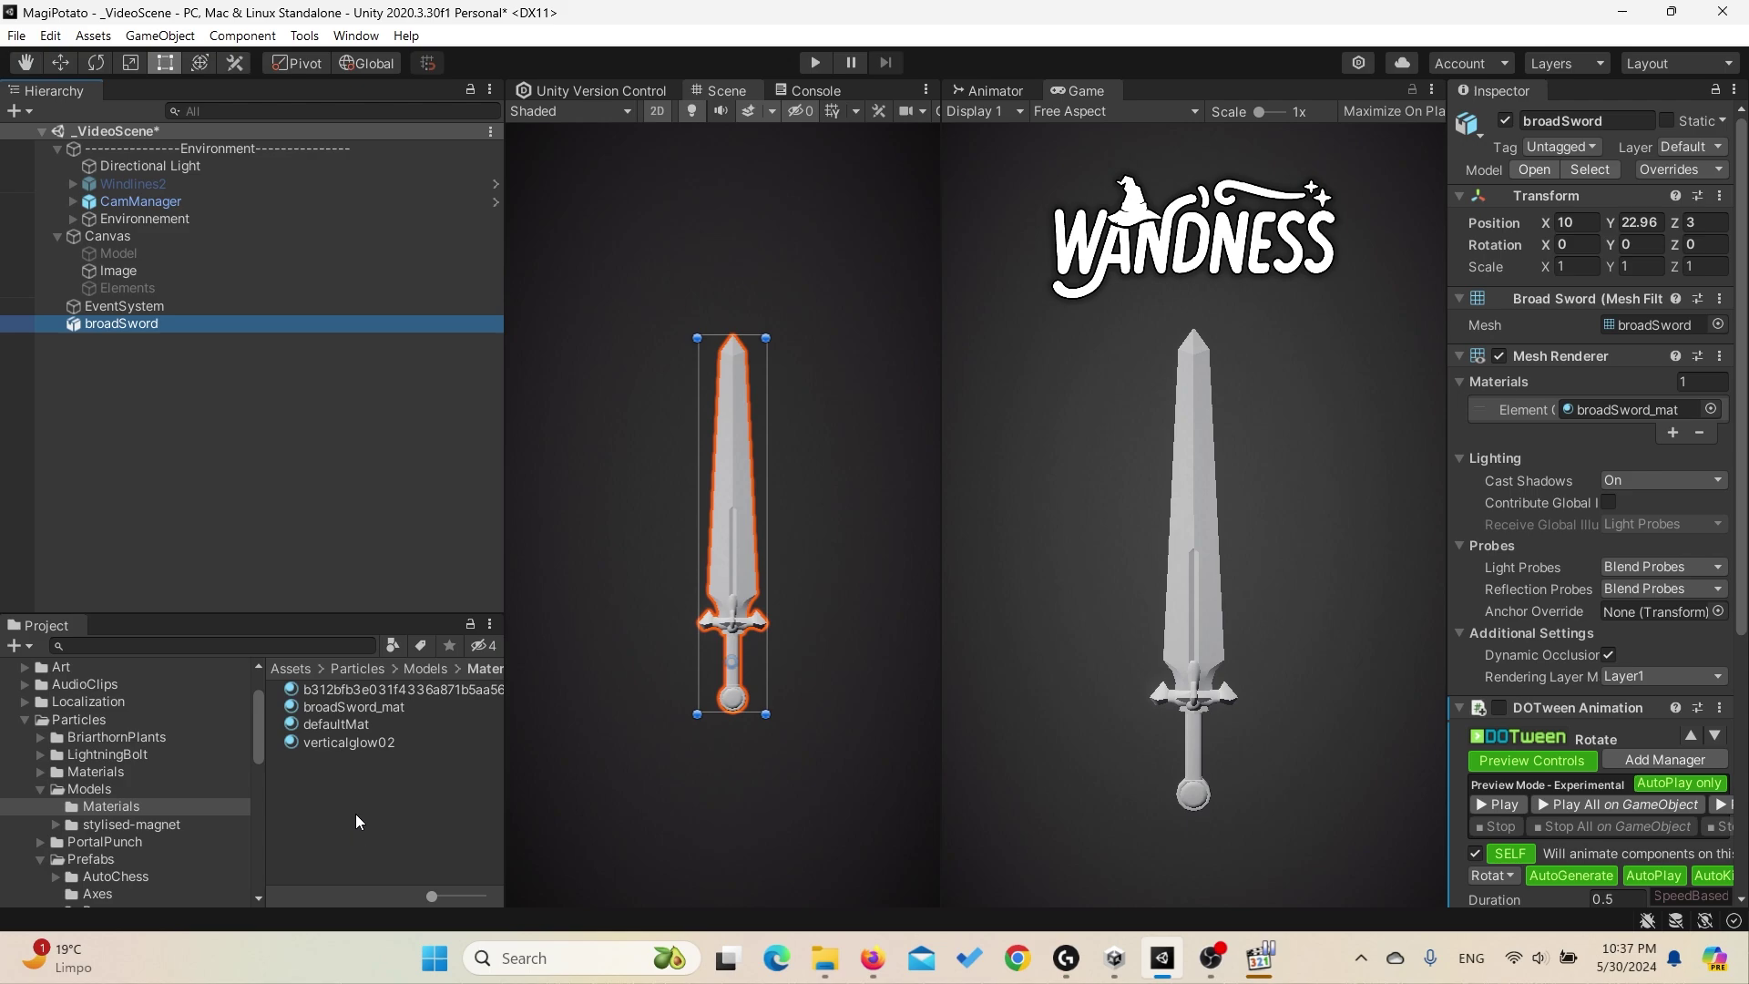
right_click(355, 789)
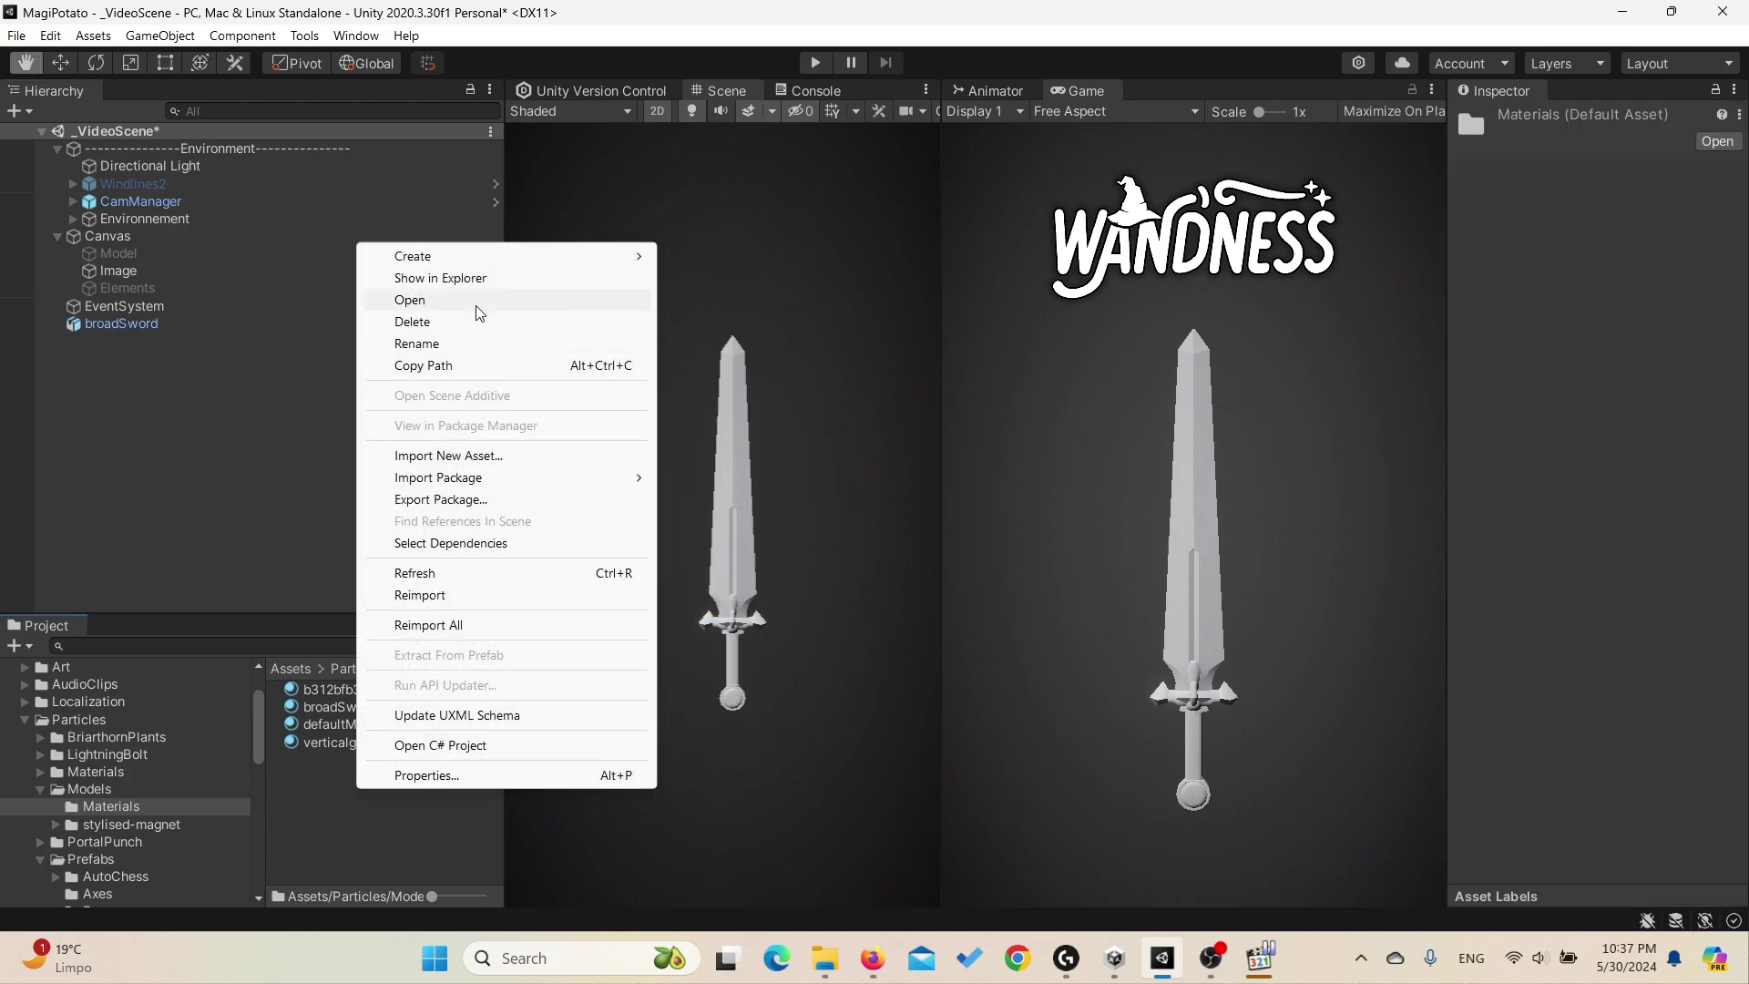
mouse_move(458, 267)
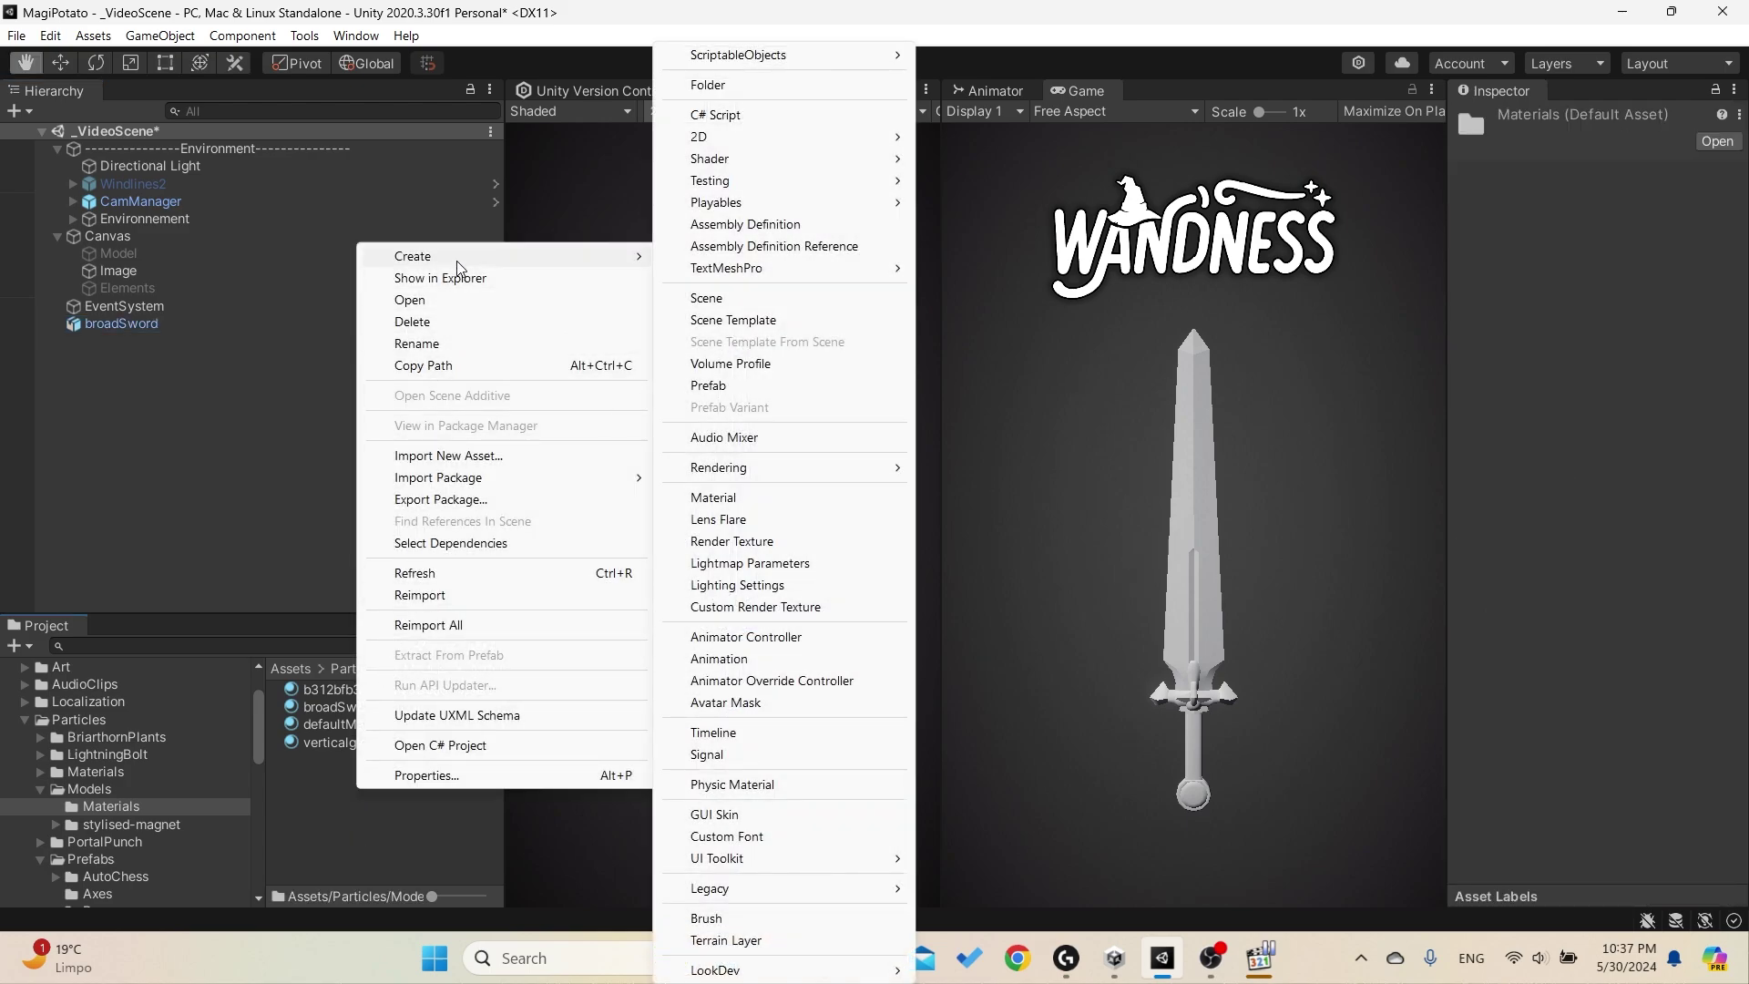
click(790, 497)
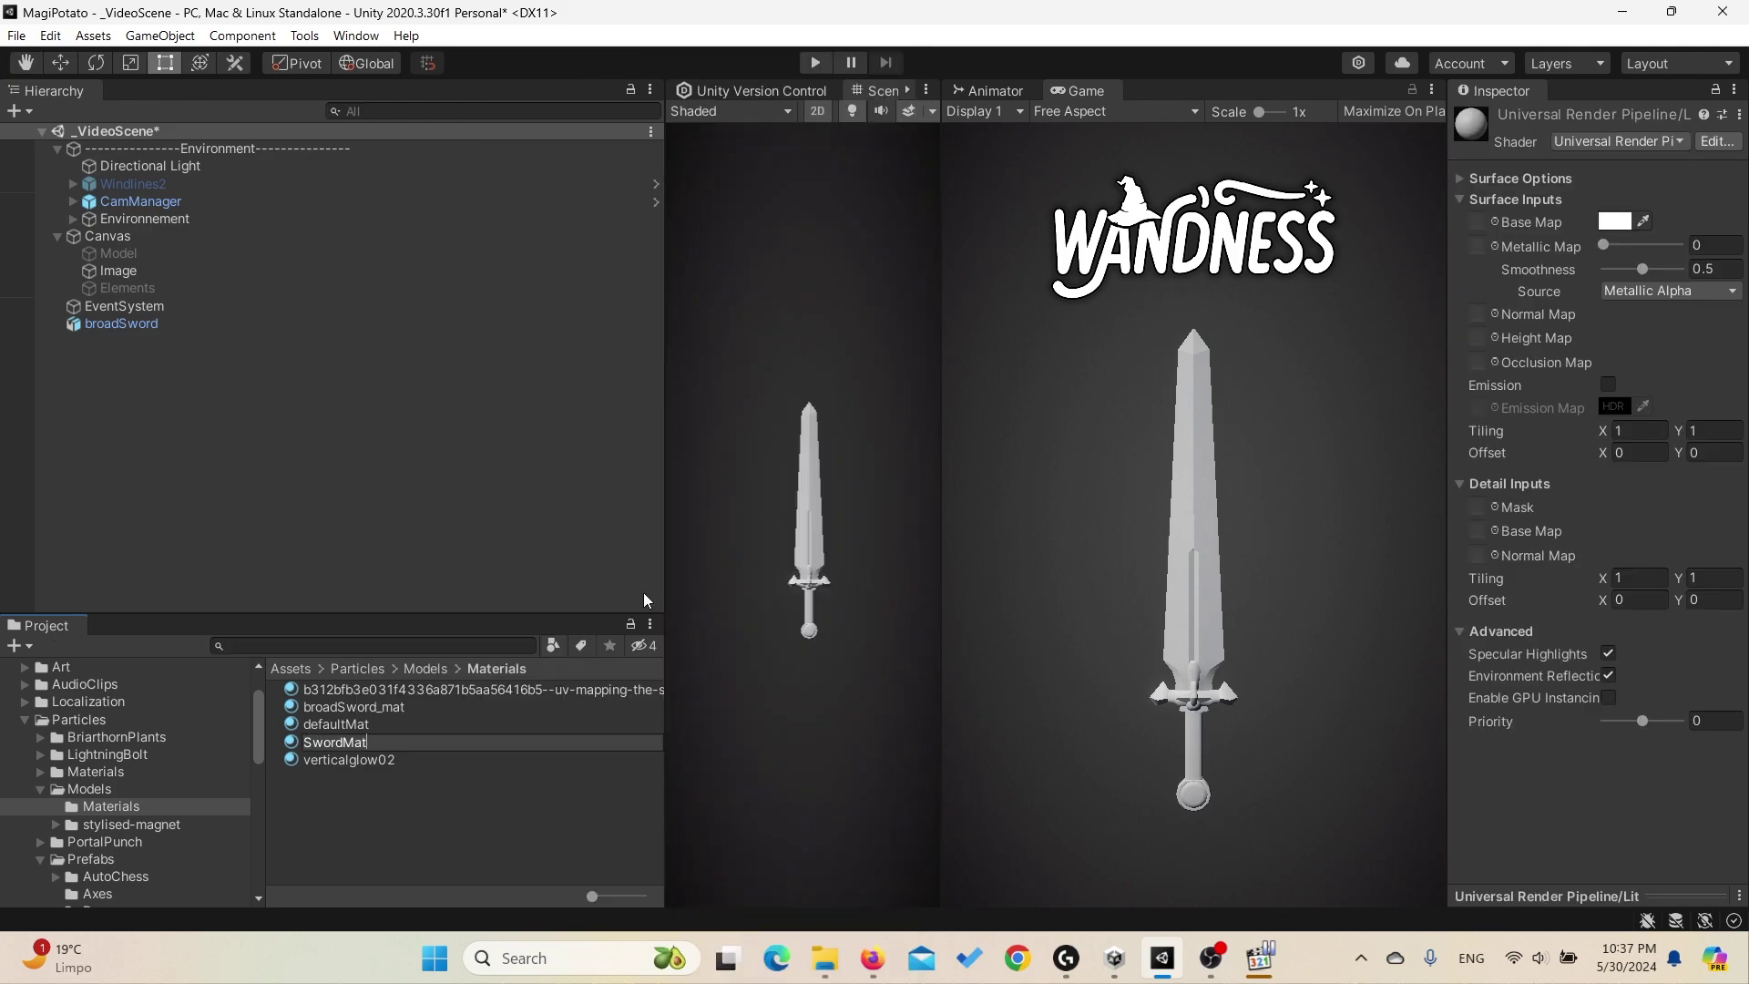
key(Return)
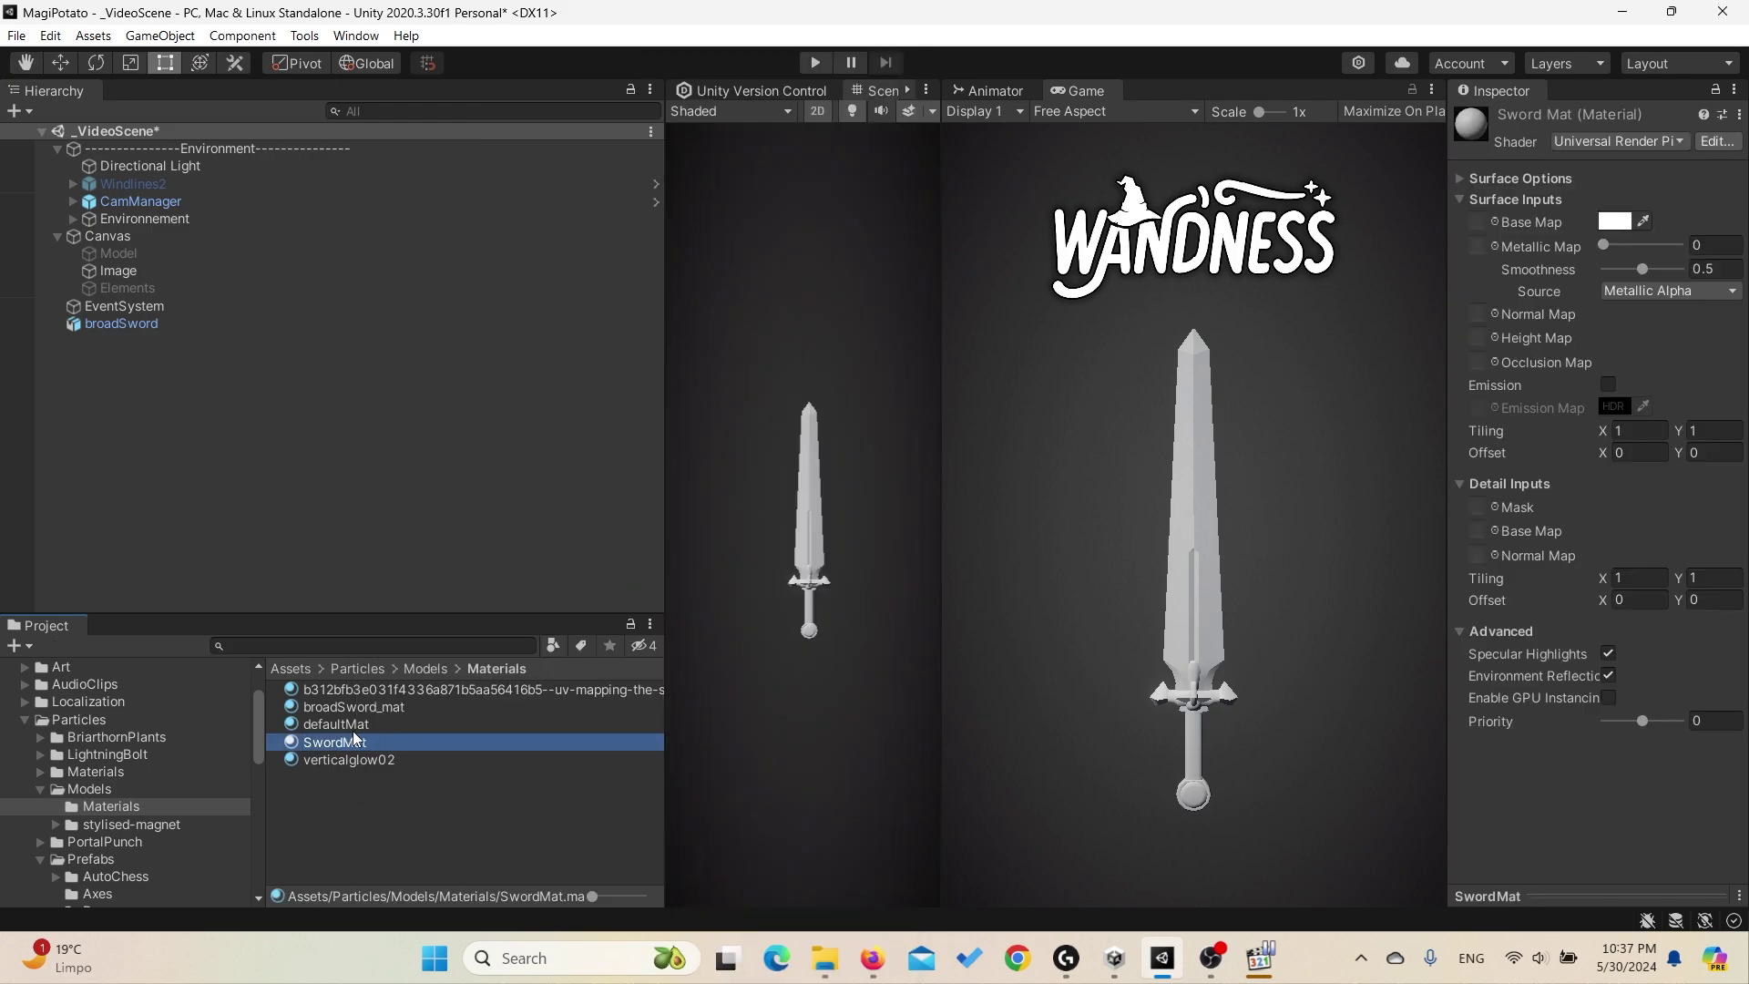
Step: Apply the SwordMat material to the broadSword object and select the sword
drag(331, 741, 776, 675)
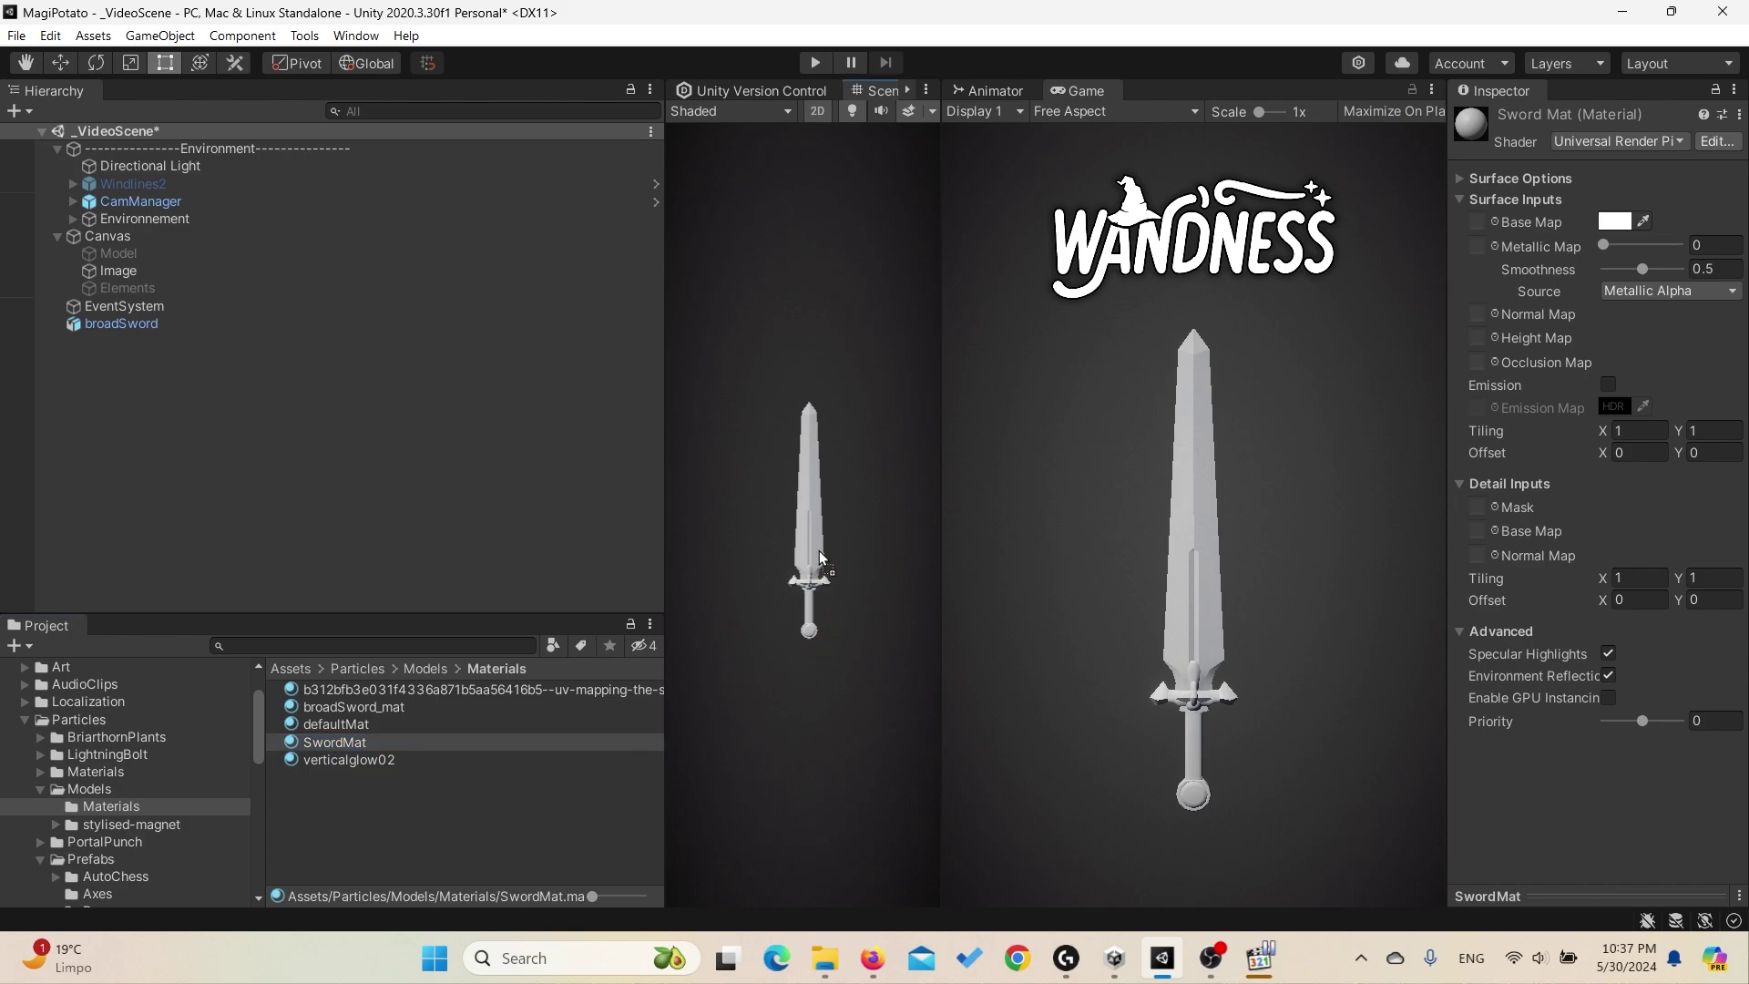
drag(129, 326, 151, 327)
click(151, 328)
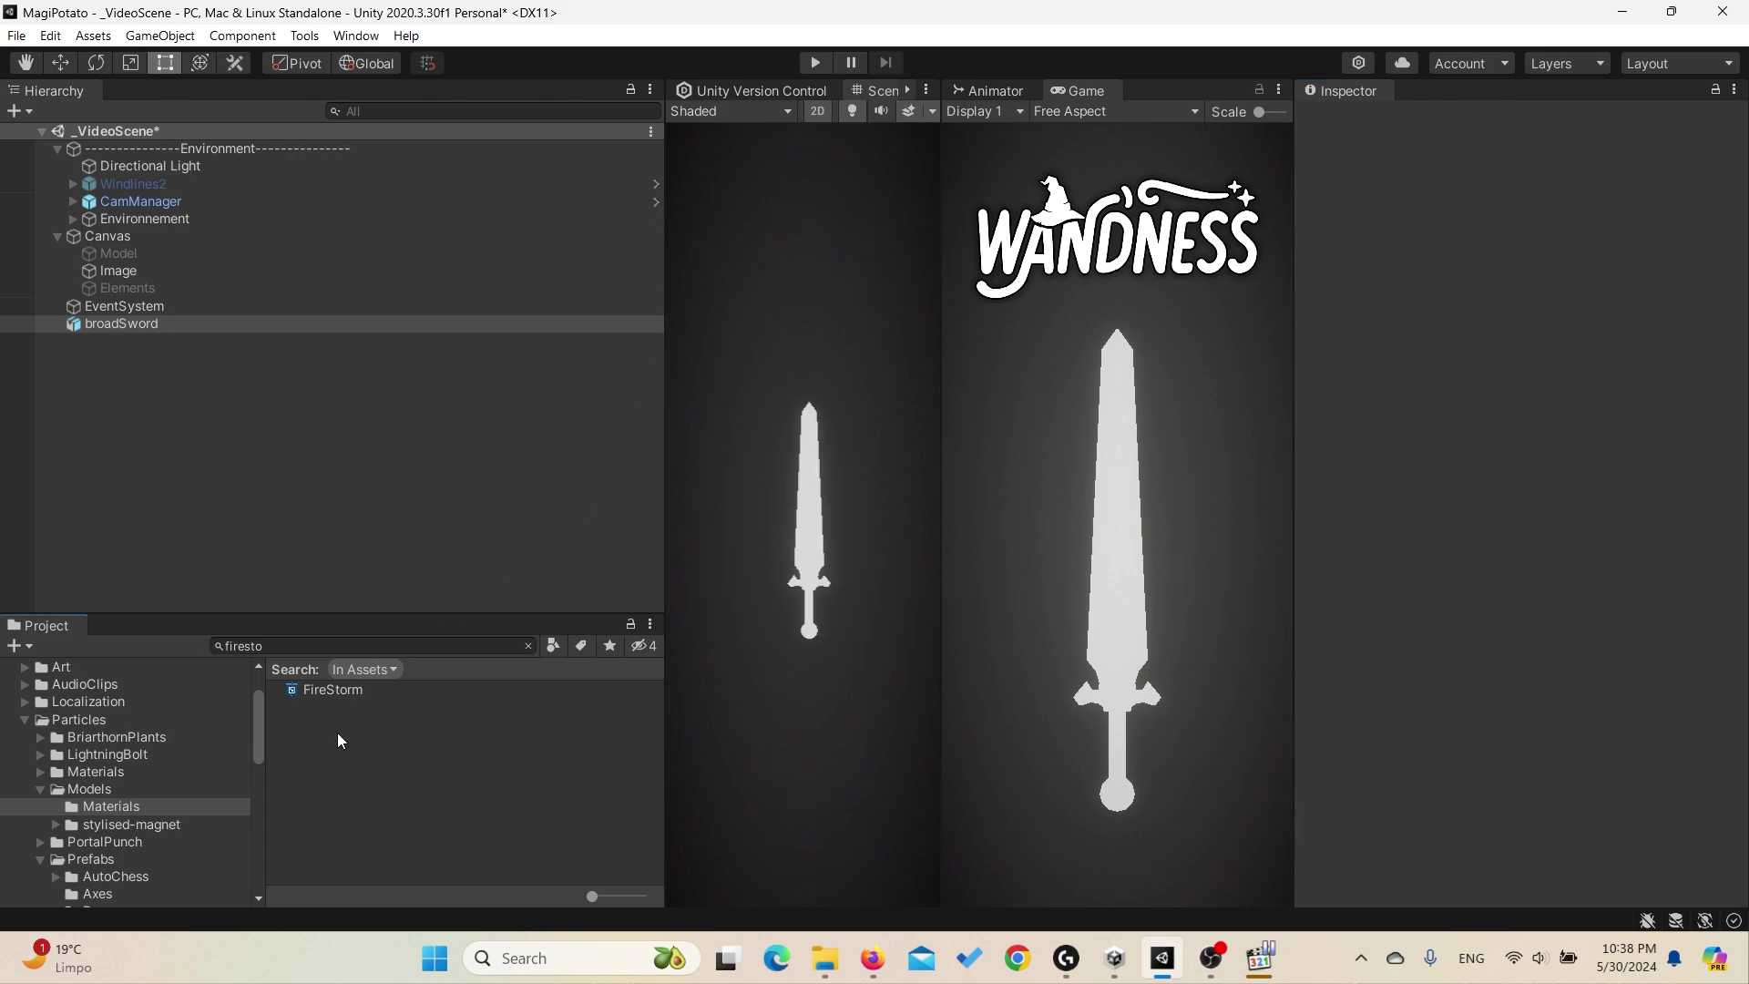
Step: Open the FireStorm shader graph and survey its nodes from the Time input to the Fragment outputs
double_click(339, 689)
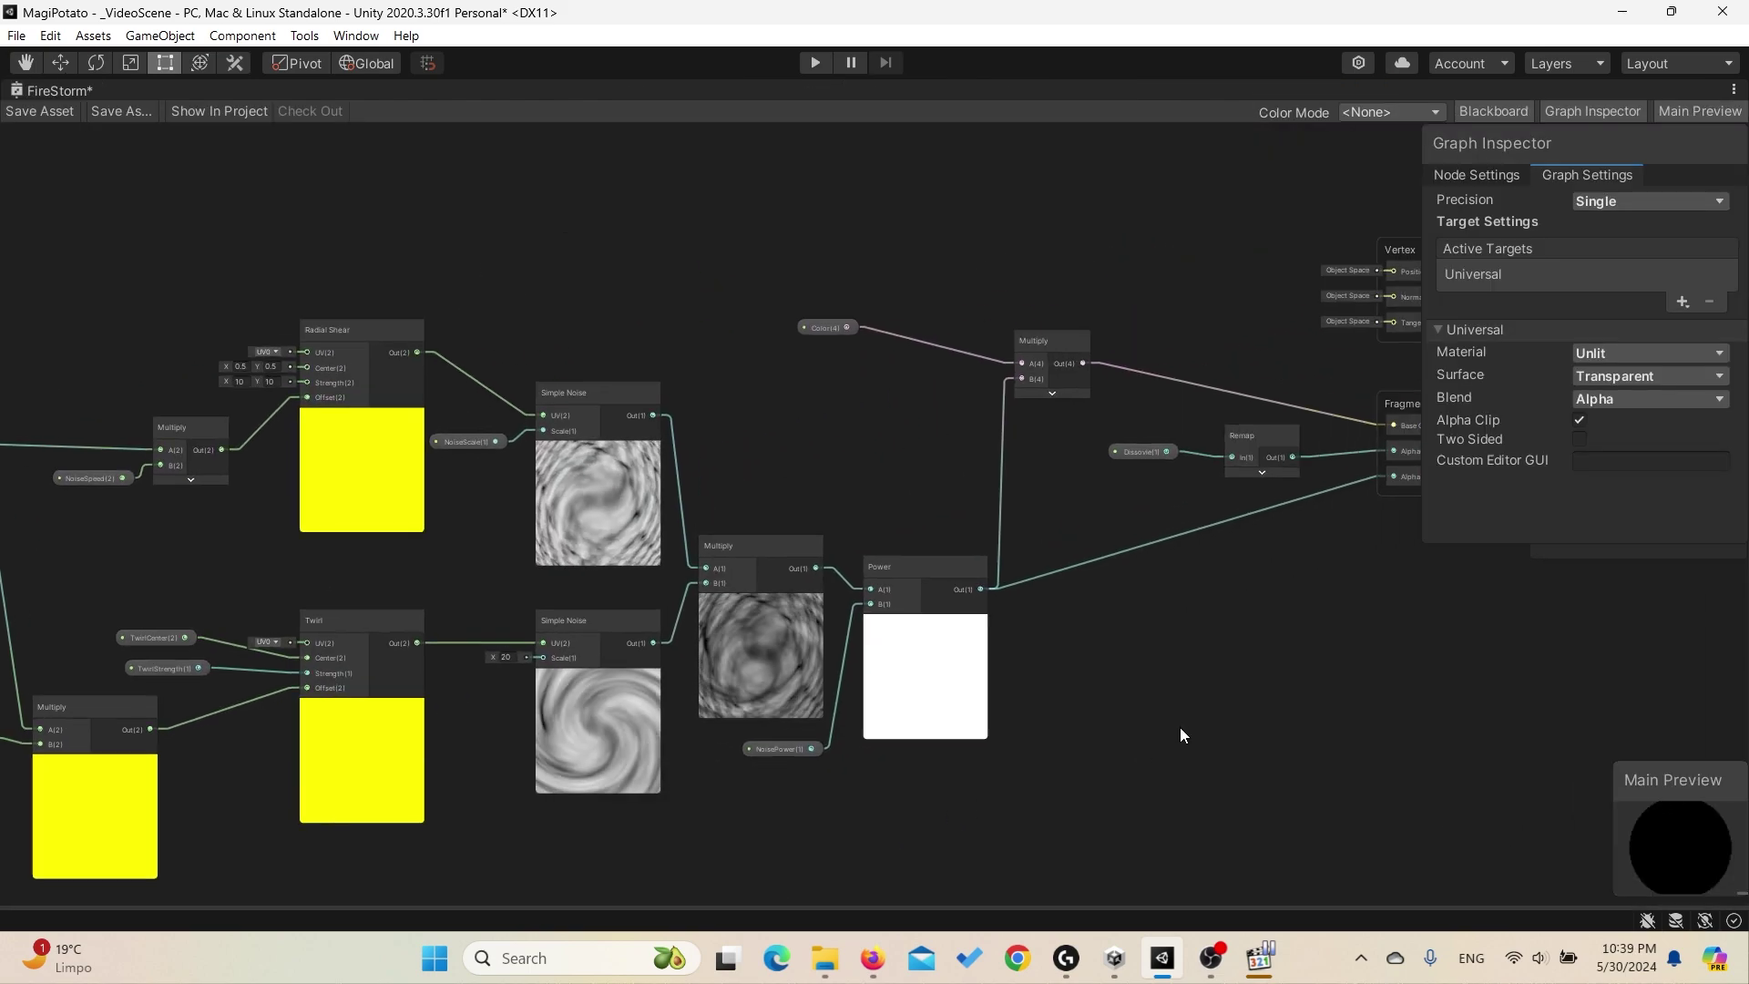
middle_drag(1107, 690, 1214, 619)
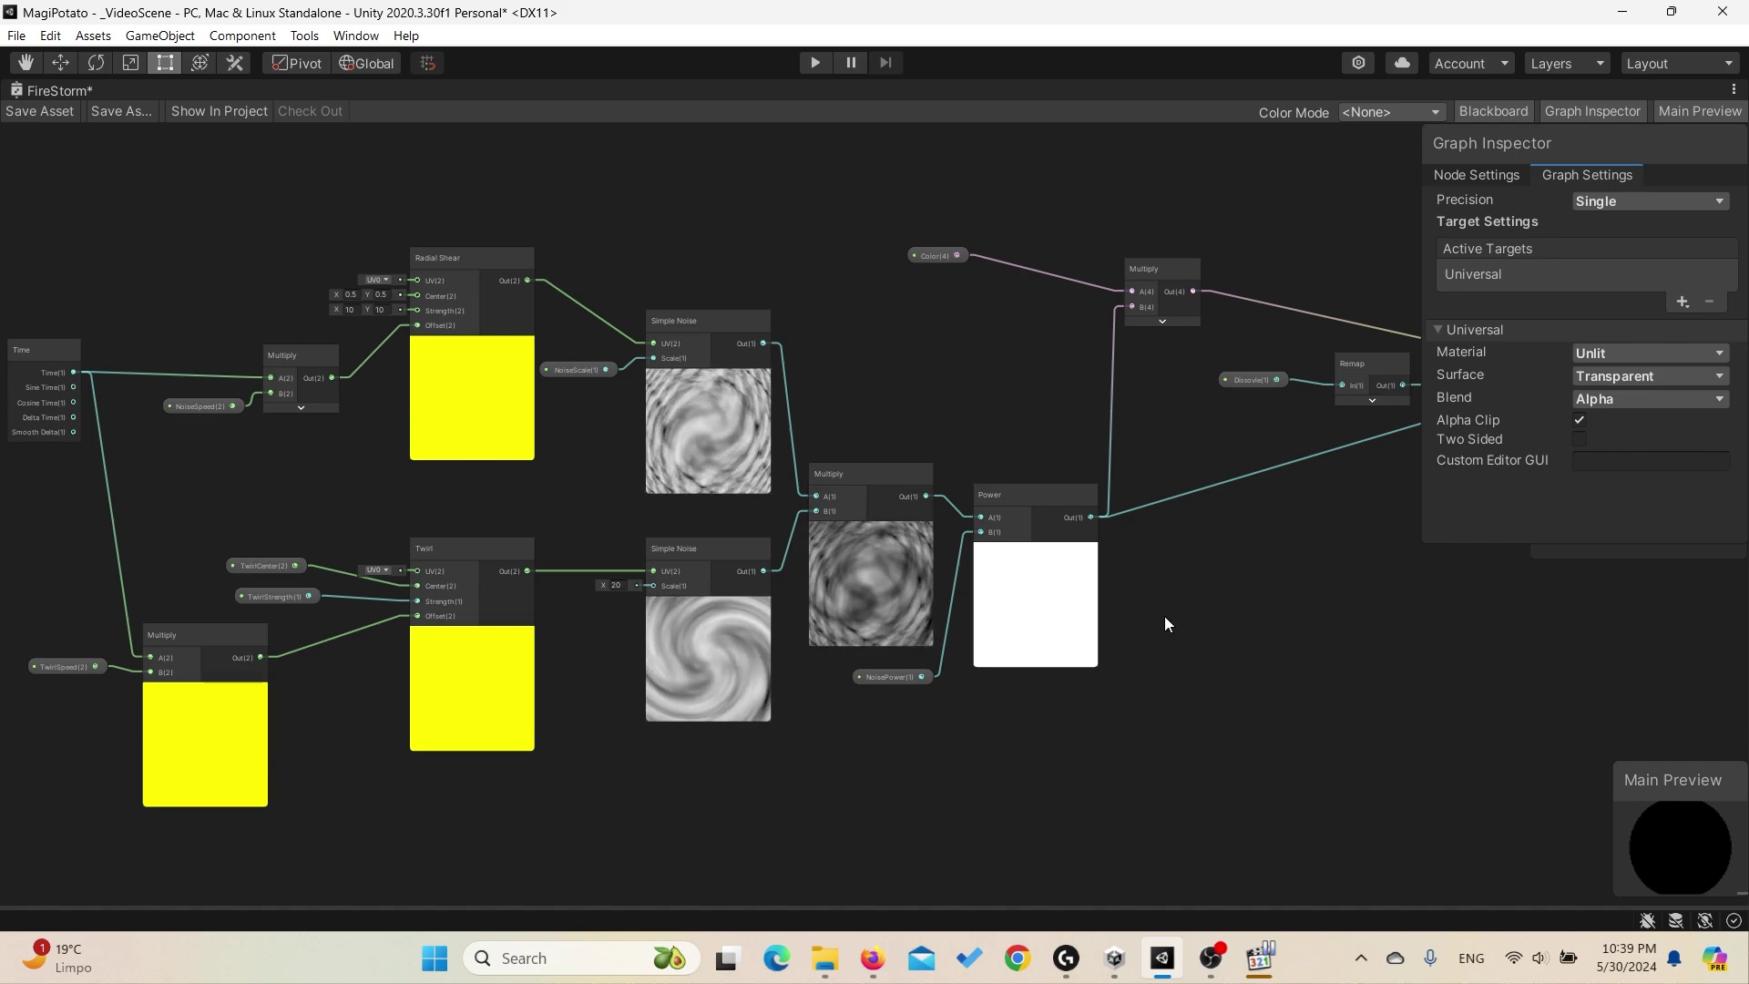
middle_drag(1273, 622, 1008, 635)
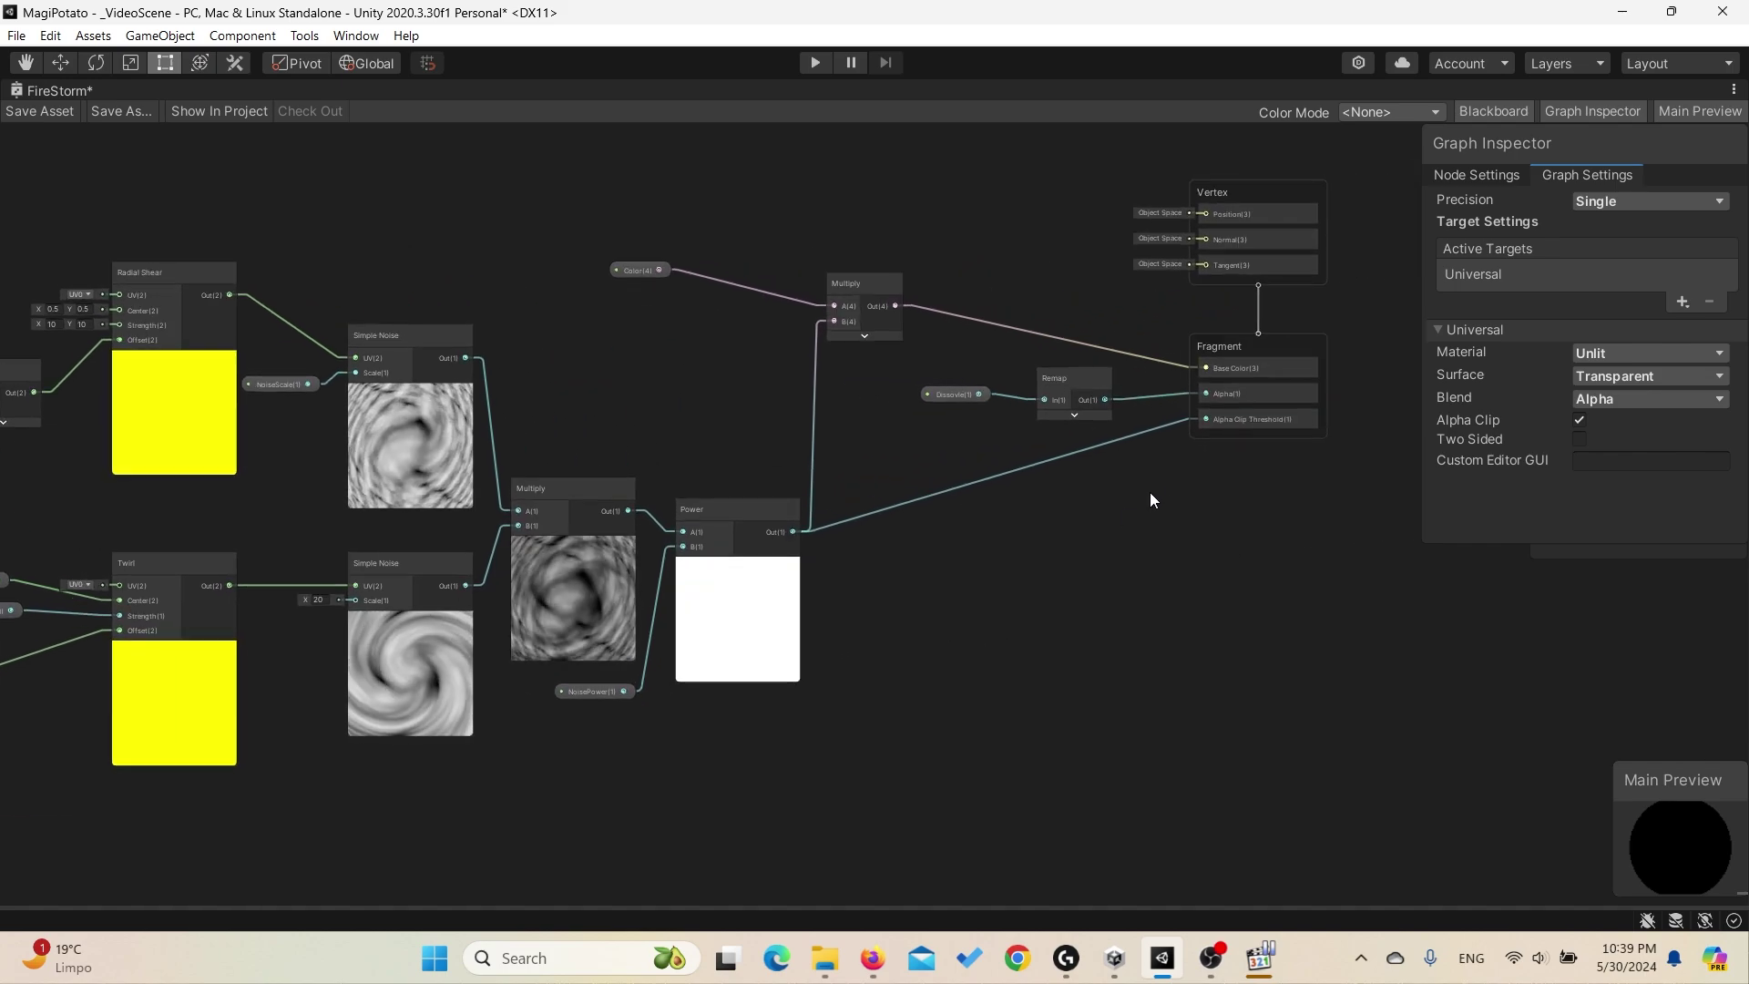
middle_drag(920, 515, 1186, 463)
middle_drag(670, 789, 915, 734)
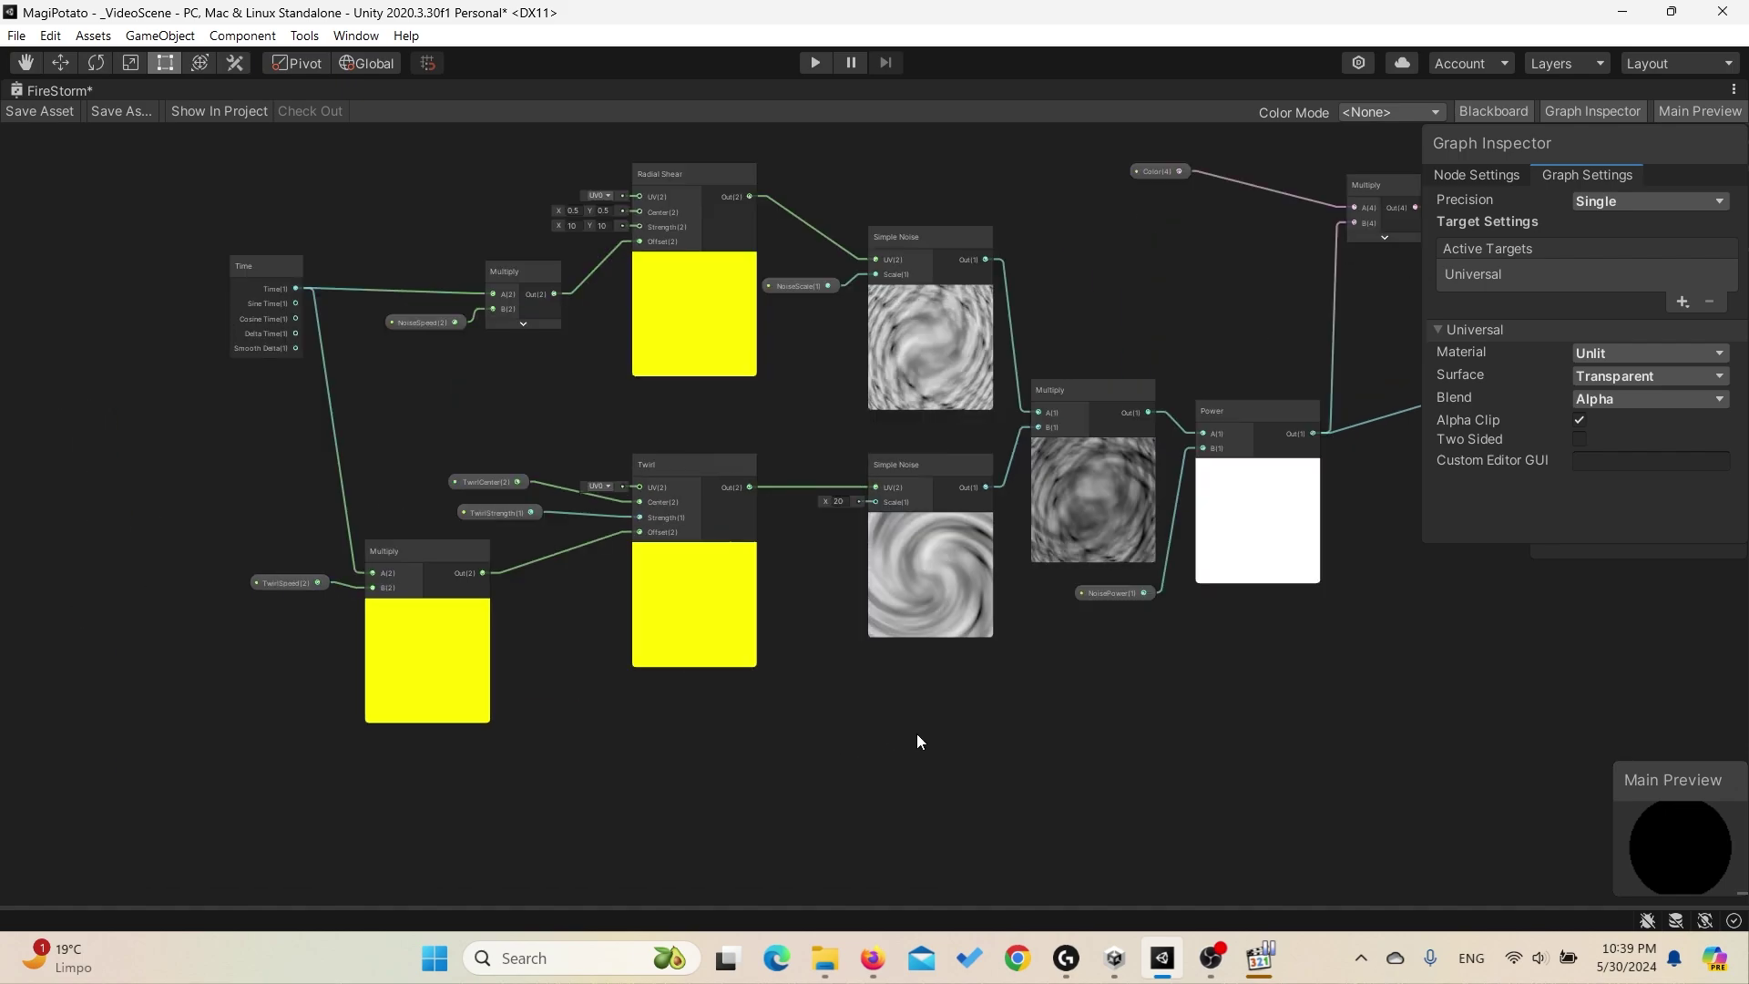
scroll(915, 734, up, 3)
middle_drag(790, 315, 842, 494)
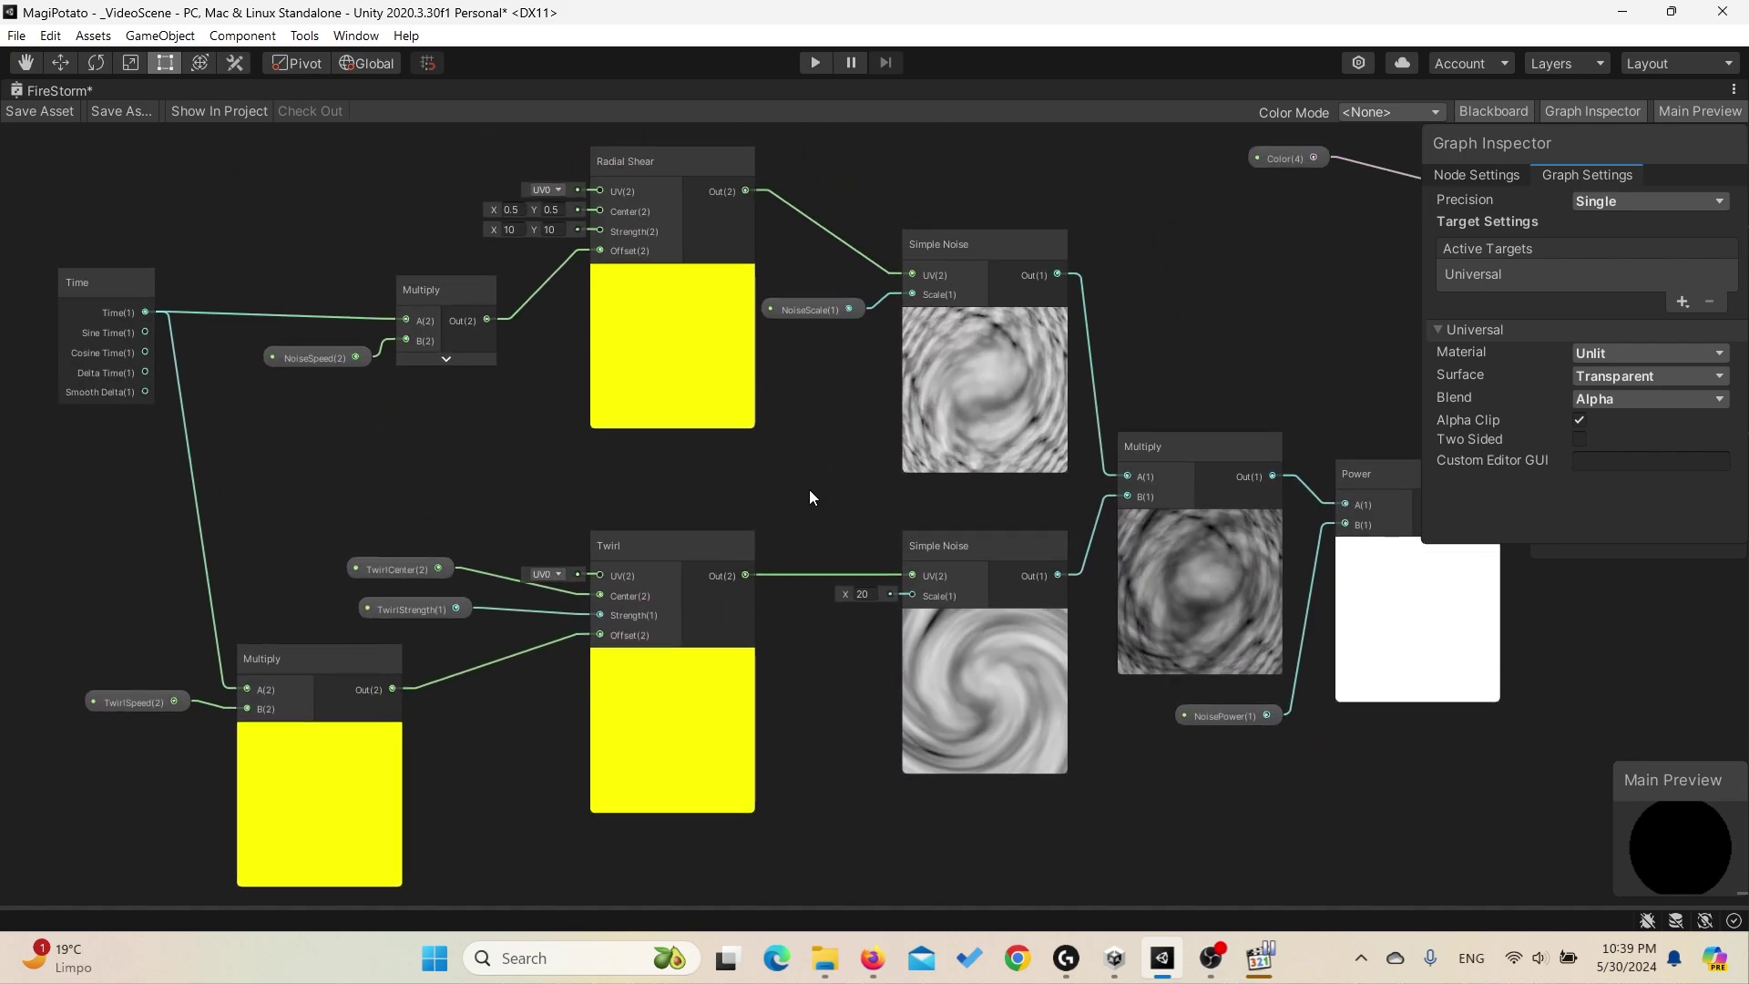
Step: Examine the two Simple Noise nodes and the Radial Shear and Twirl nodes that drive their UVs
click(976, 712)
drag(978, 292, 978, 284)
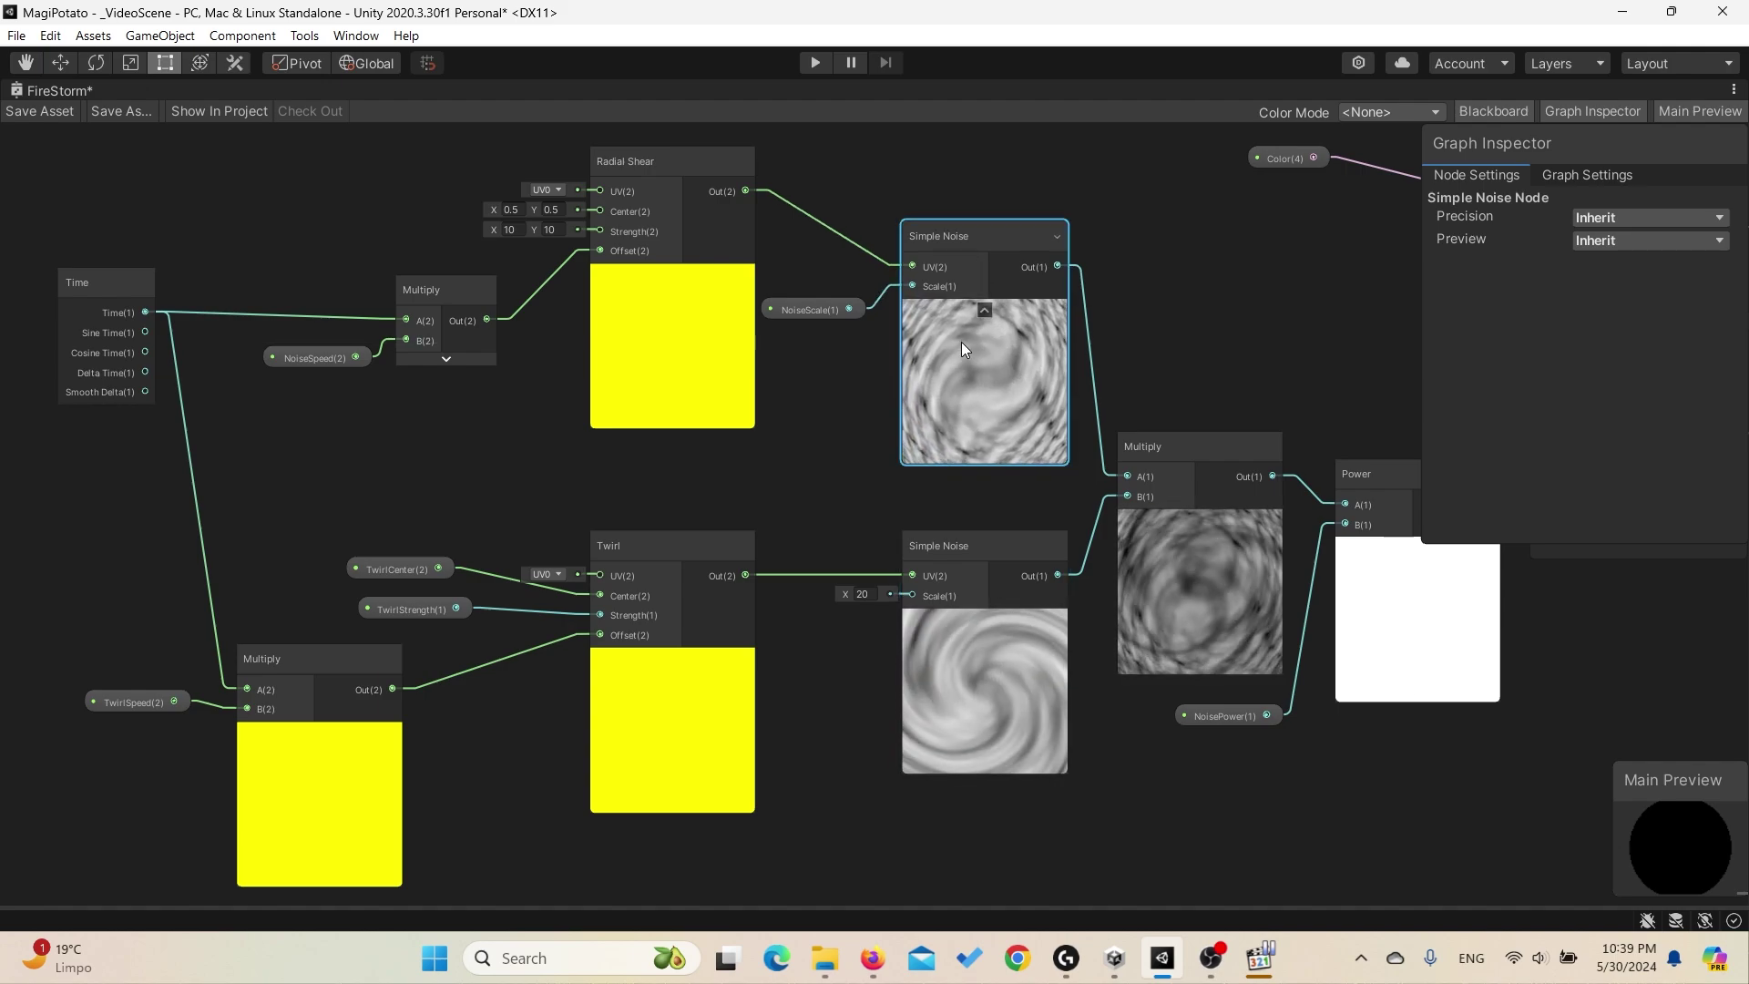
middle_drag(746, 534, 876, 549)
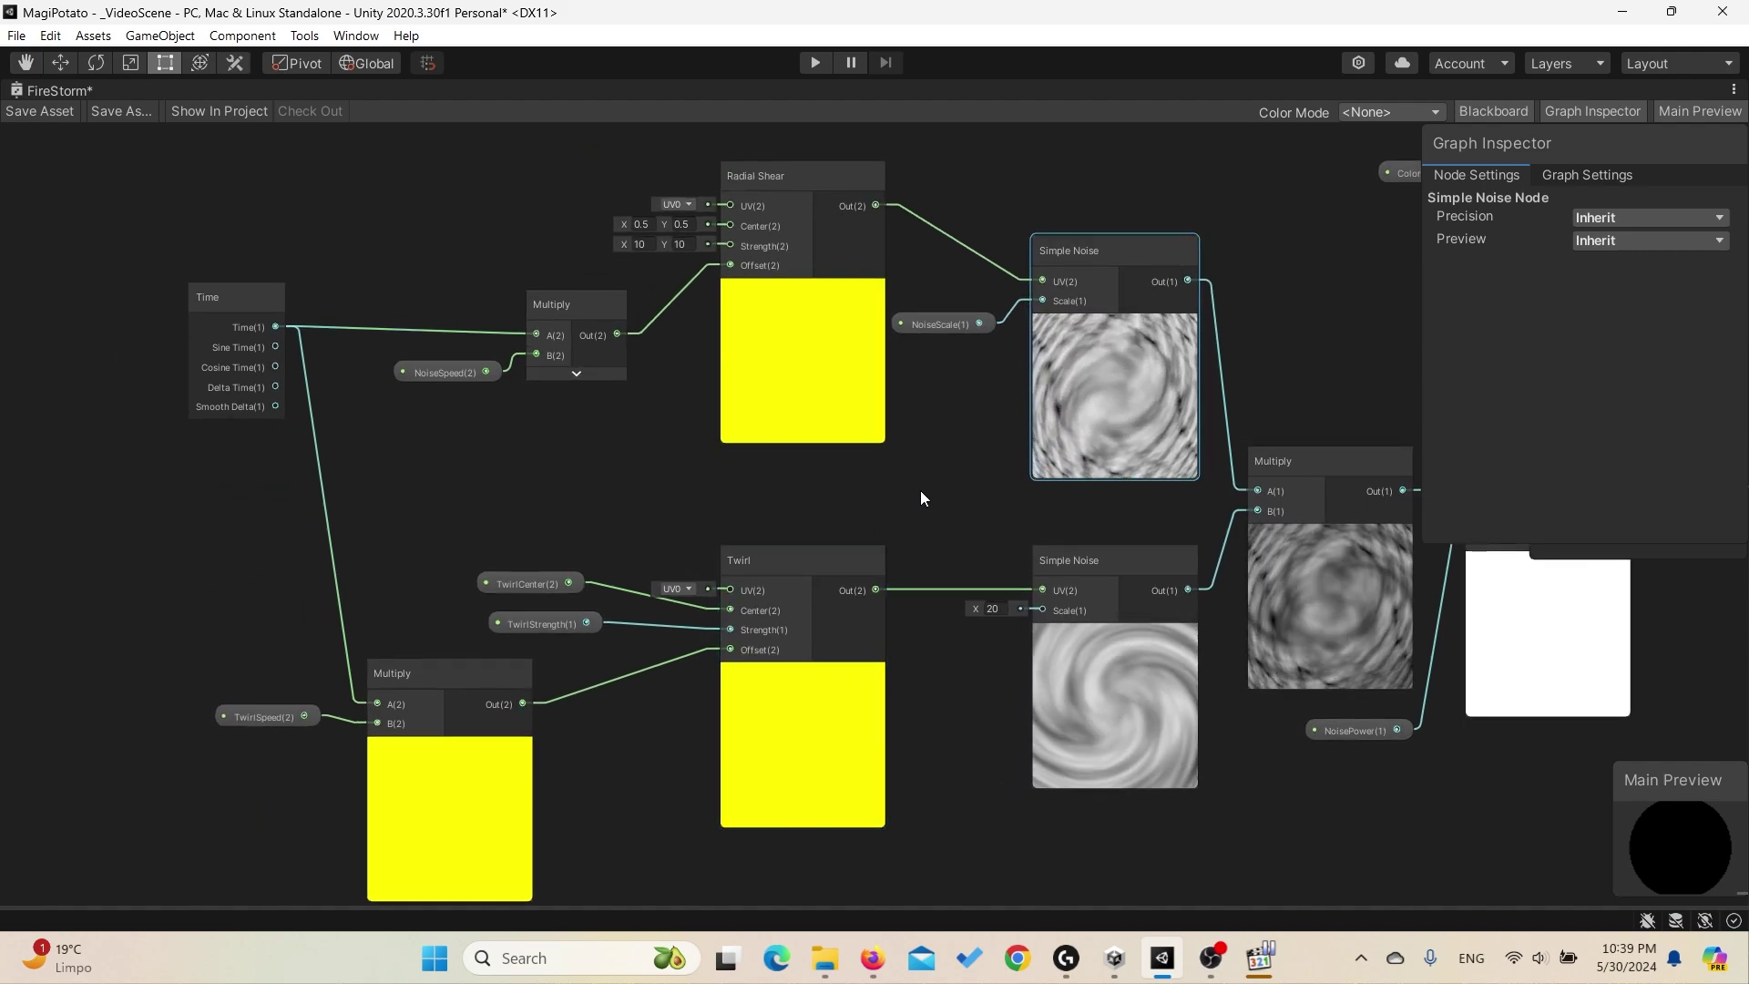
click(821, 374)
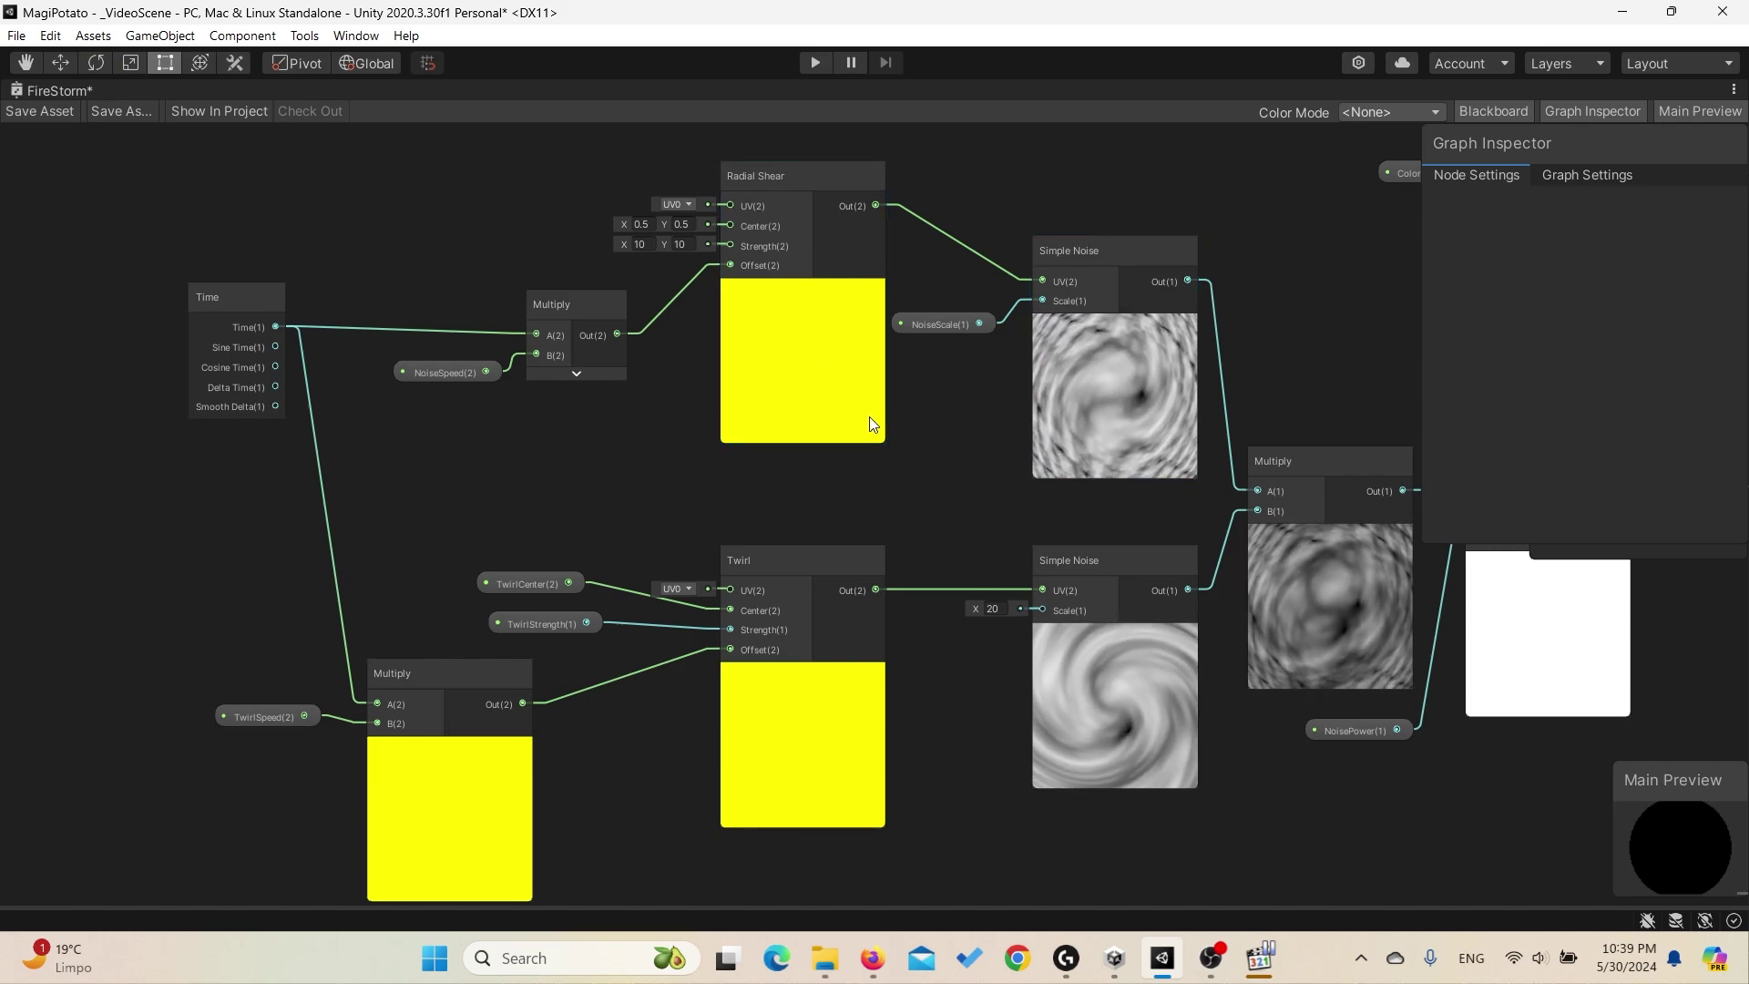
click(974, 440)
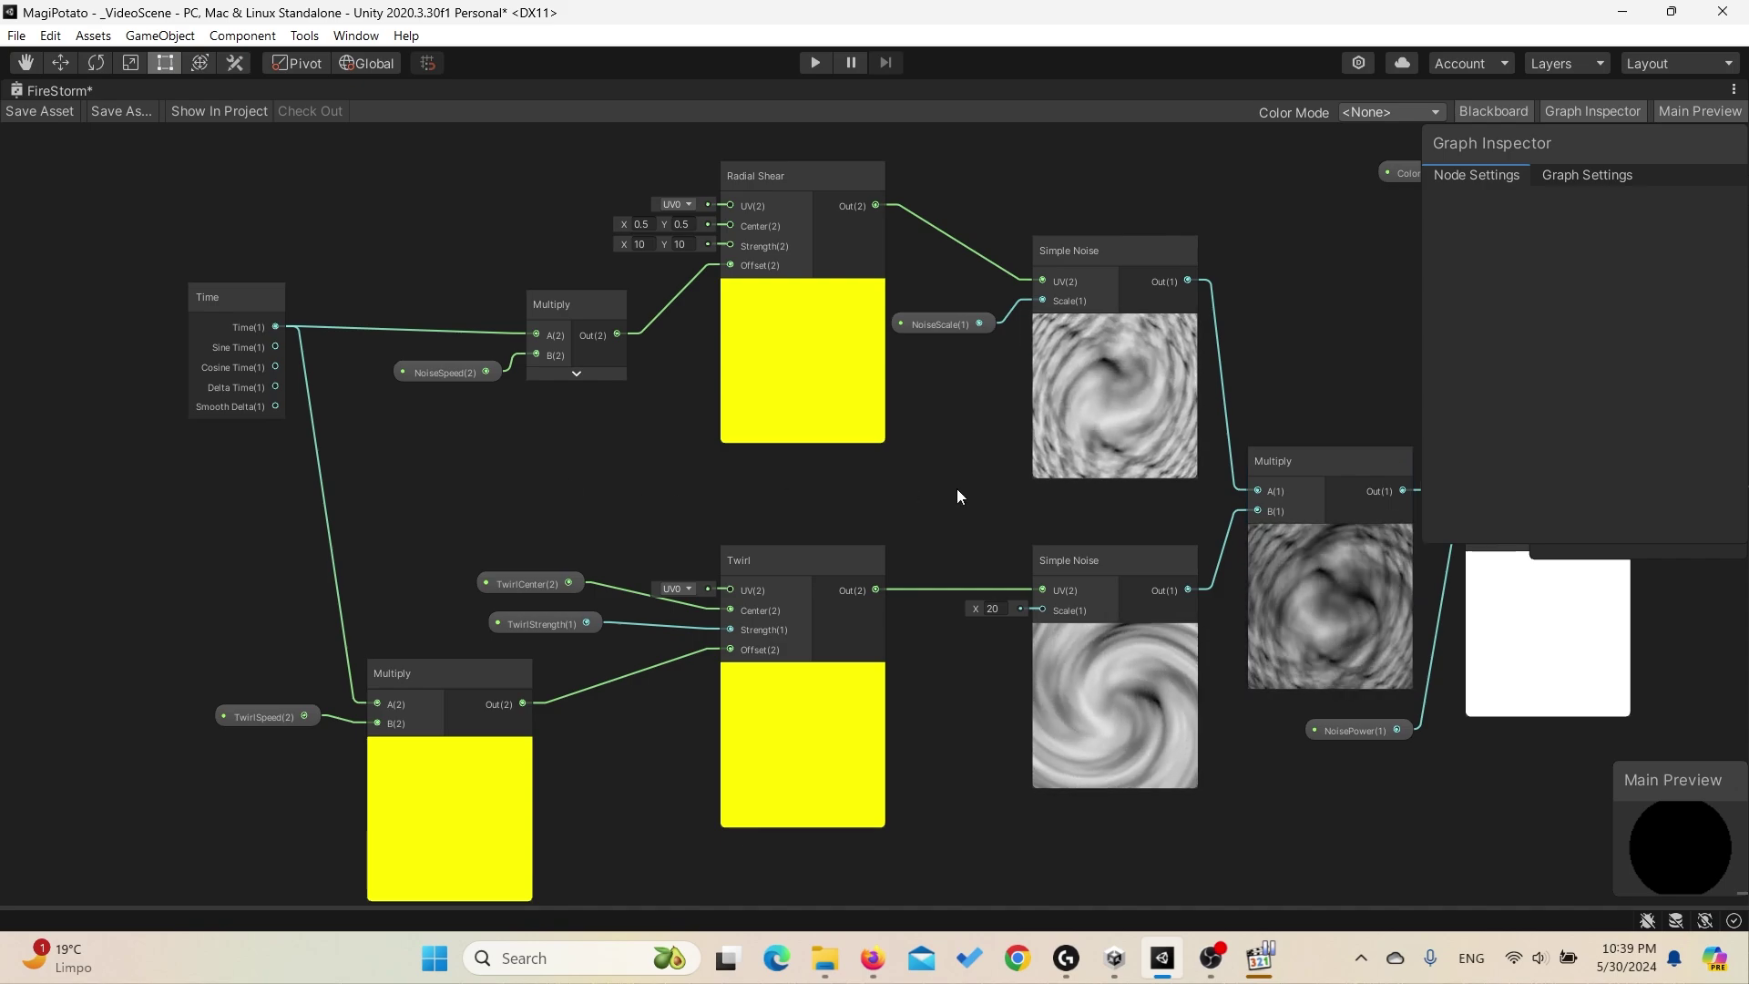
mouse_move(948, 488)
middle_down()
mouse_move(735, 489)
mouse_move(923, 490)
middle_up()
middle_drag(648, 471, 773, 483)
click(297, 344)
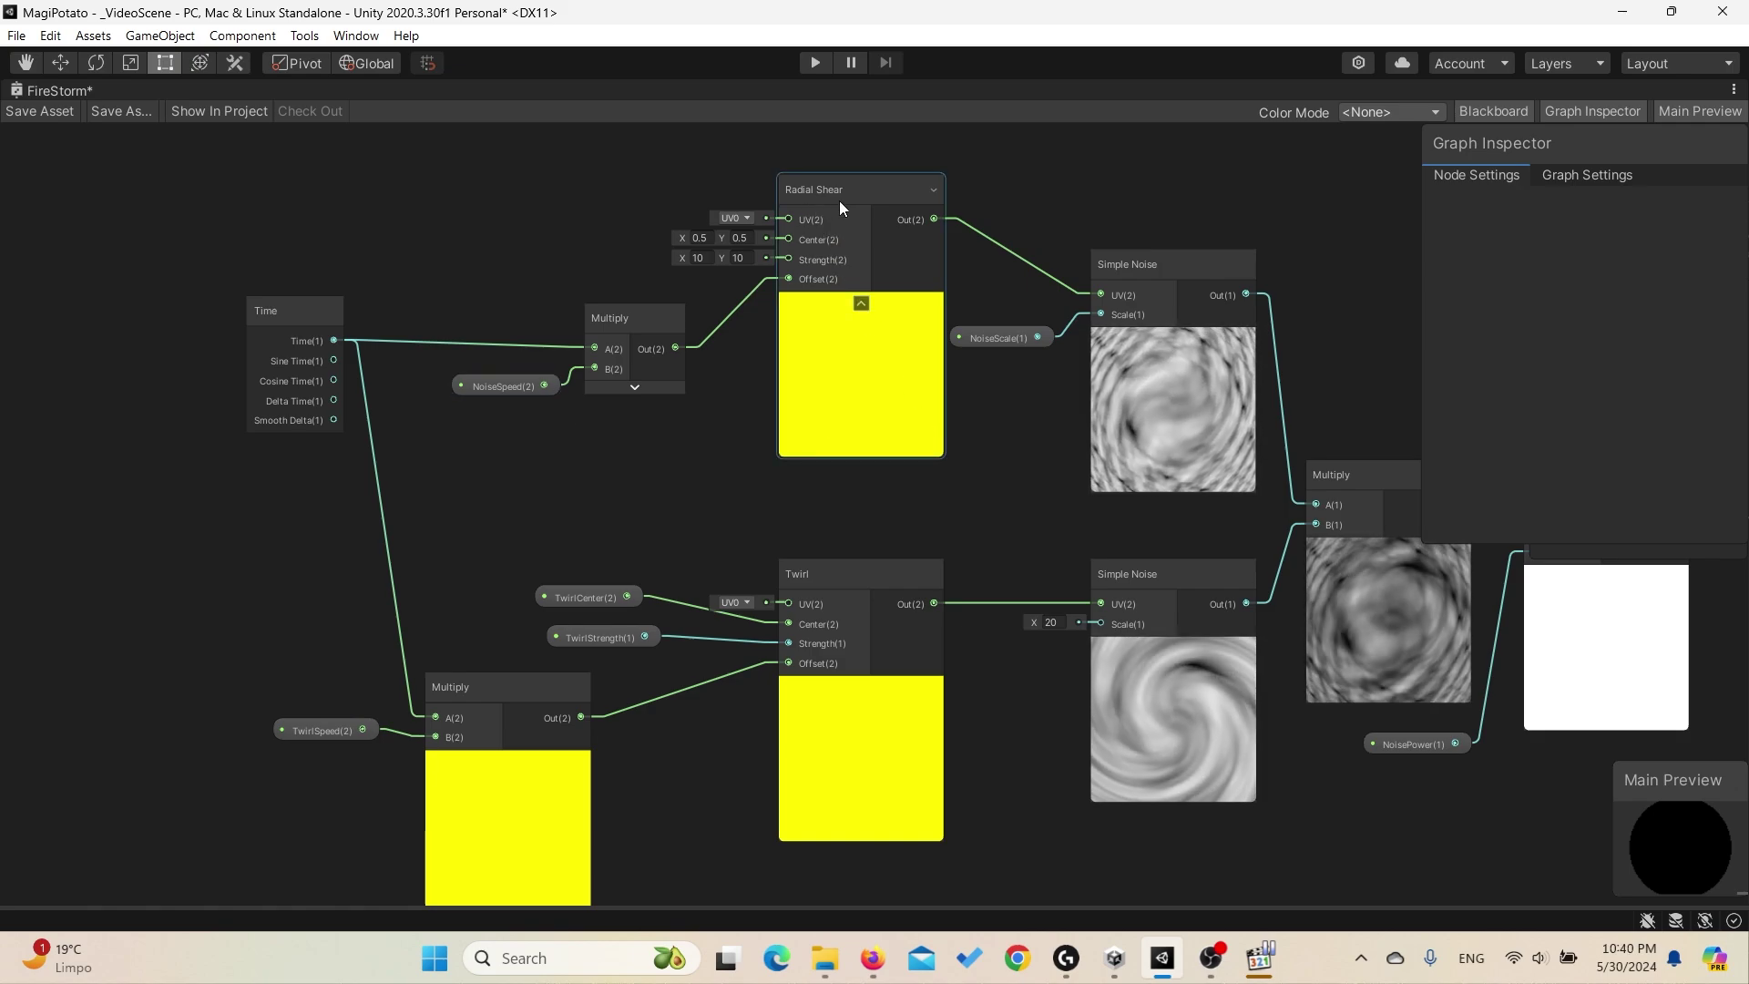
Step: Examine how Time multiplied by TwirlSpeed and NoiseSpeed feeds the offsets of the Twirl and Radial Shear nodes
middle_drag(526, 524, 564, 457)
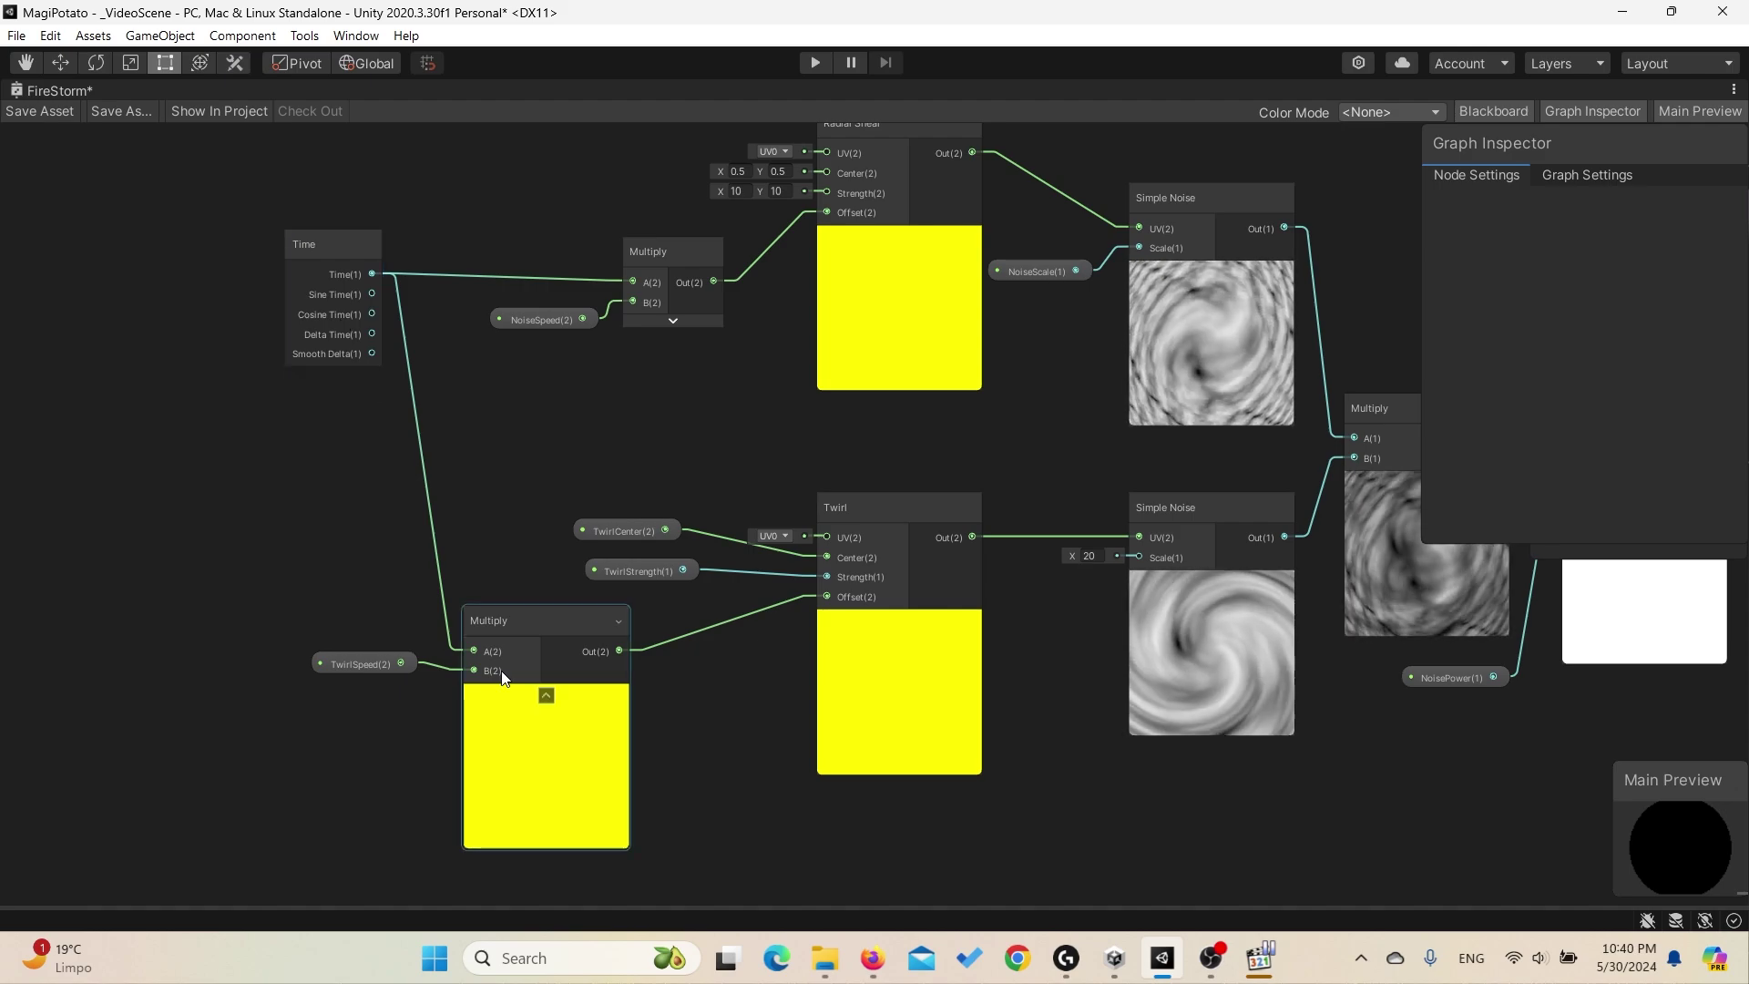
scroll(386, 701, up, 4)
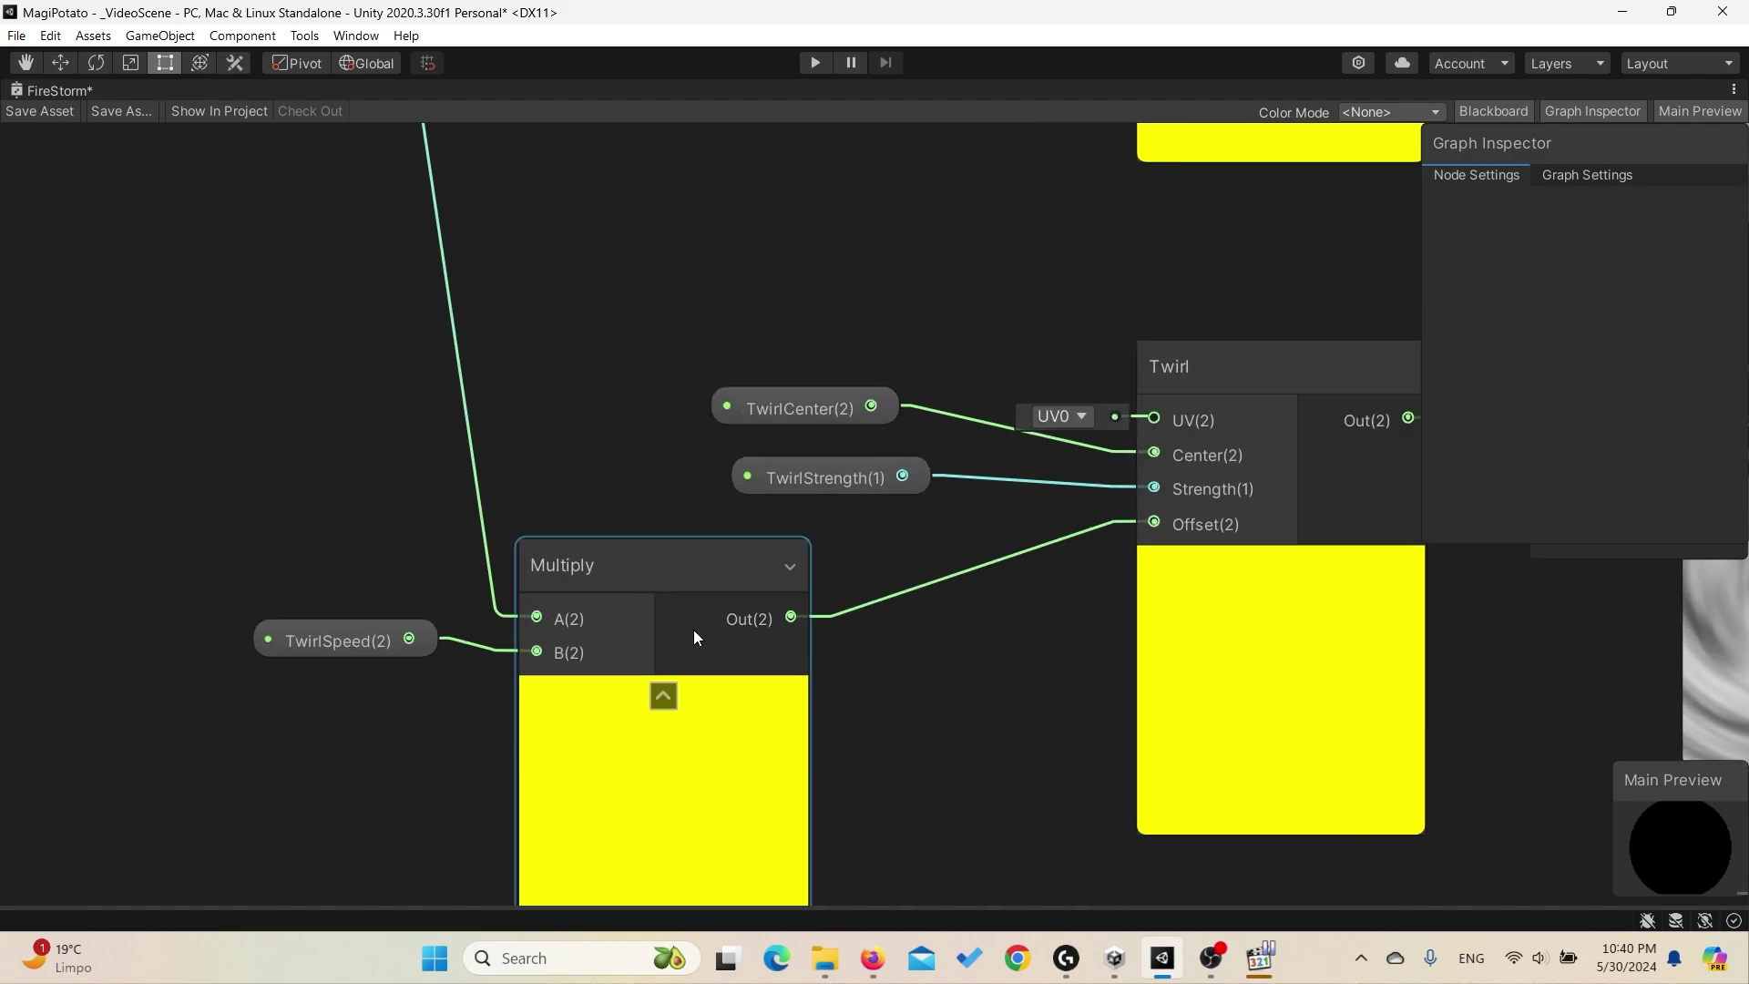
scroll(732, 683, down, 4)
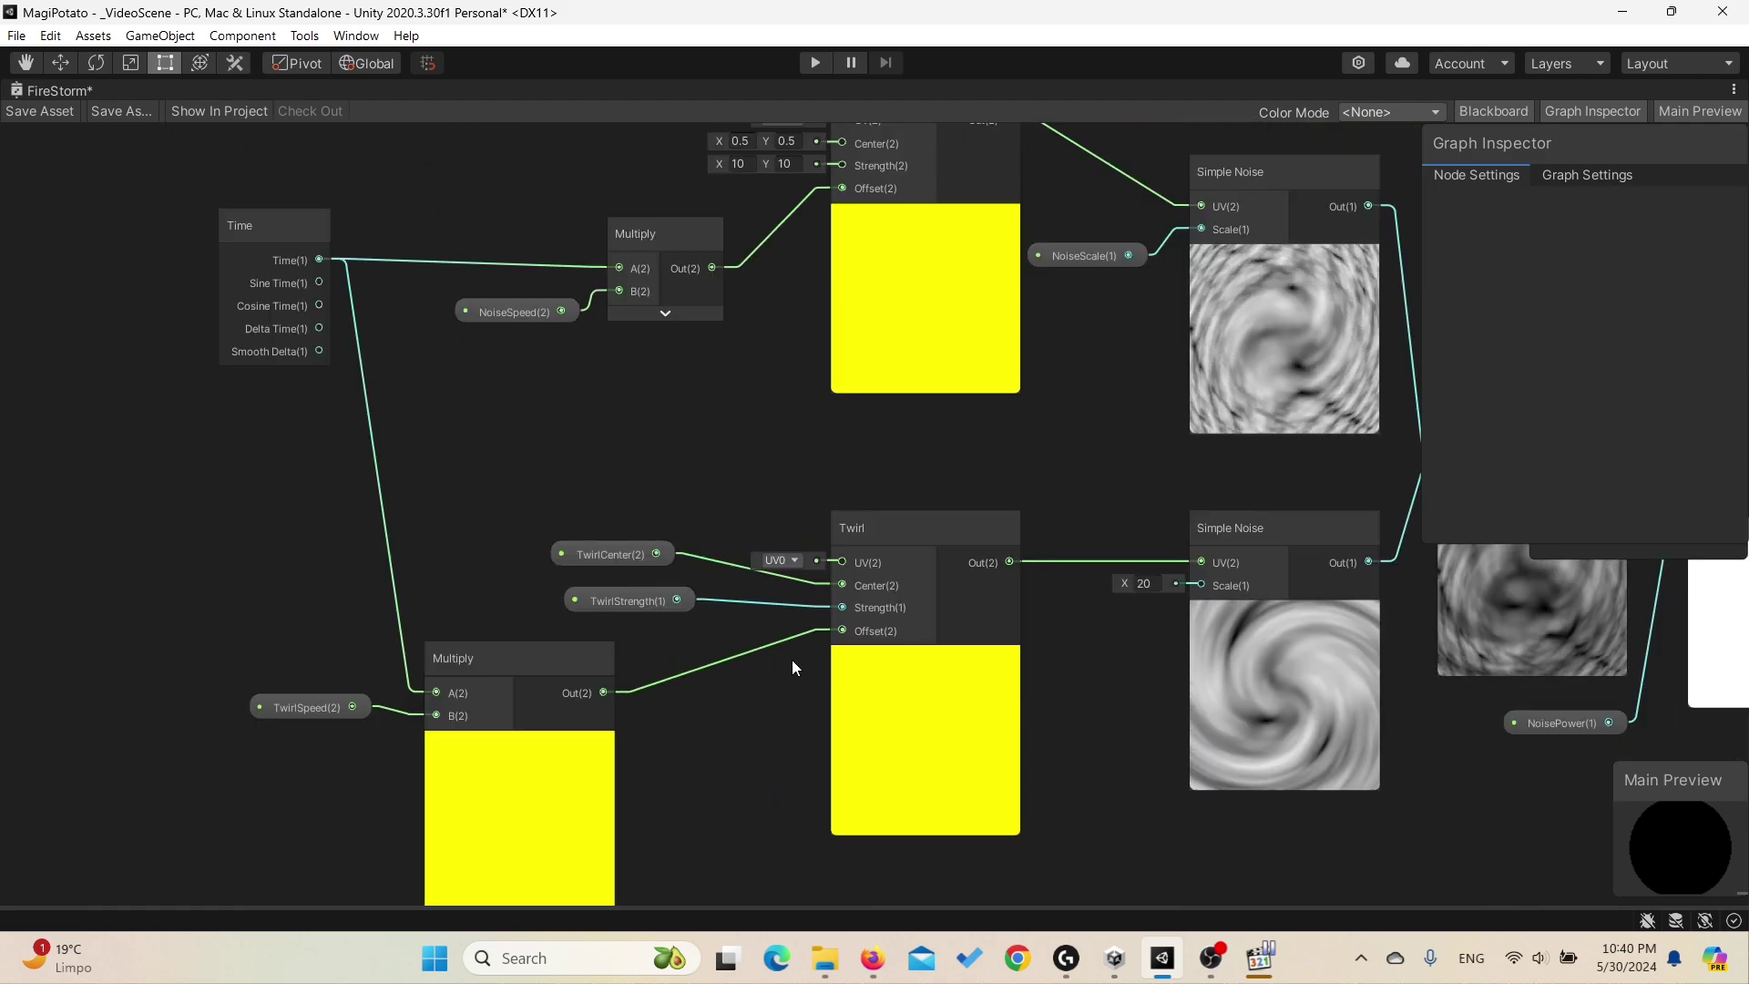
middle_drag(790, 659, 769, 728)
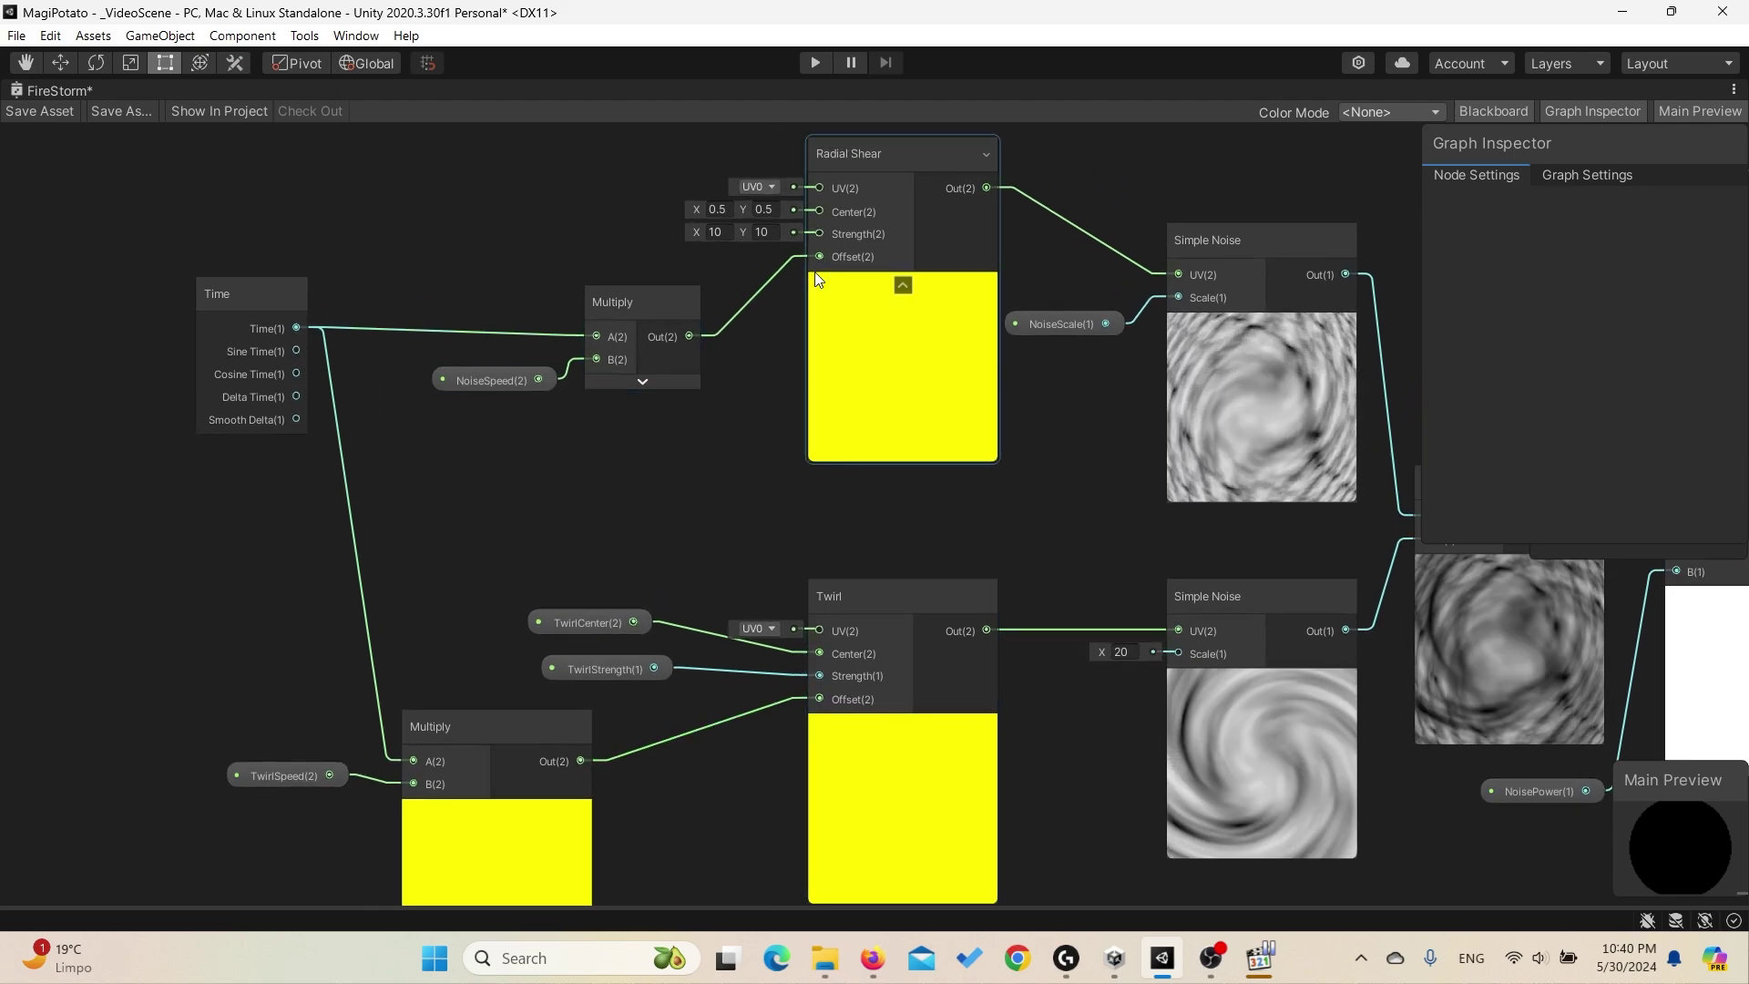
scroll(674, 510, up, 1)
middle_drag(626, 521, 554, 535)
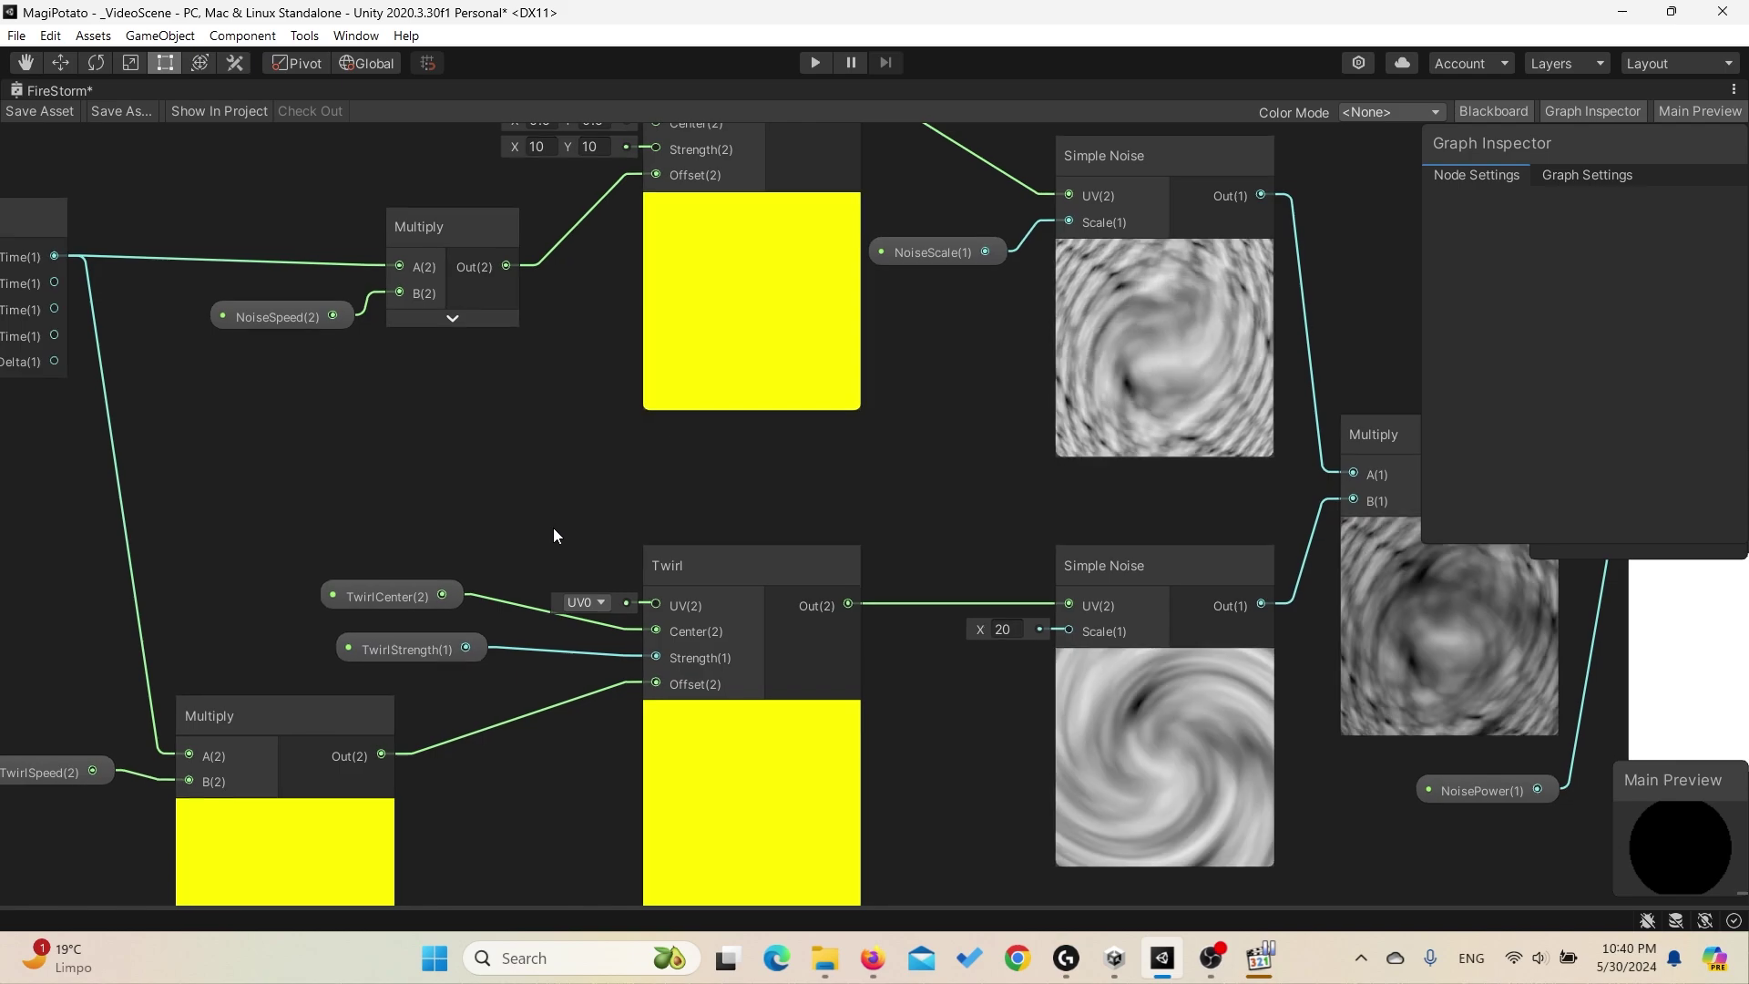
Step: Show the Blackboard with the graph's properties and set the TwirlCenter property's default X to 0.5
click(375, 598)
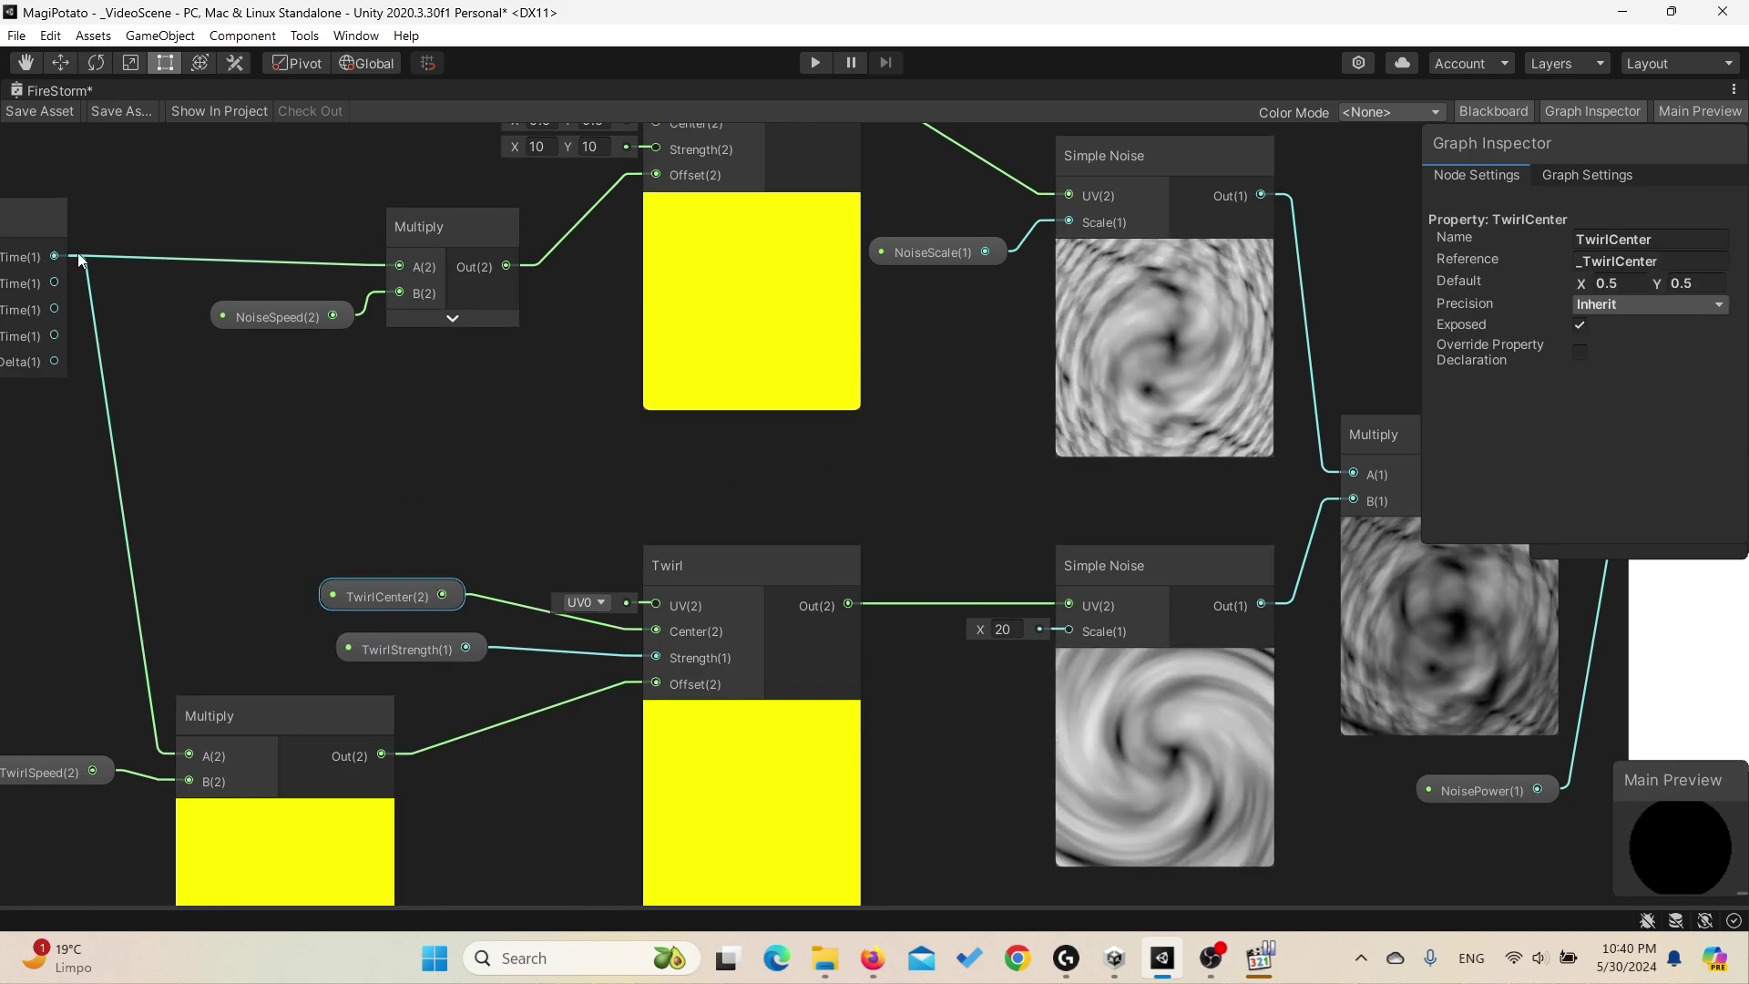
click(1493, 111)
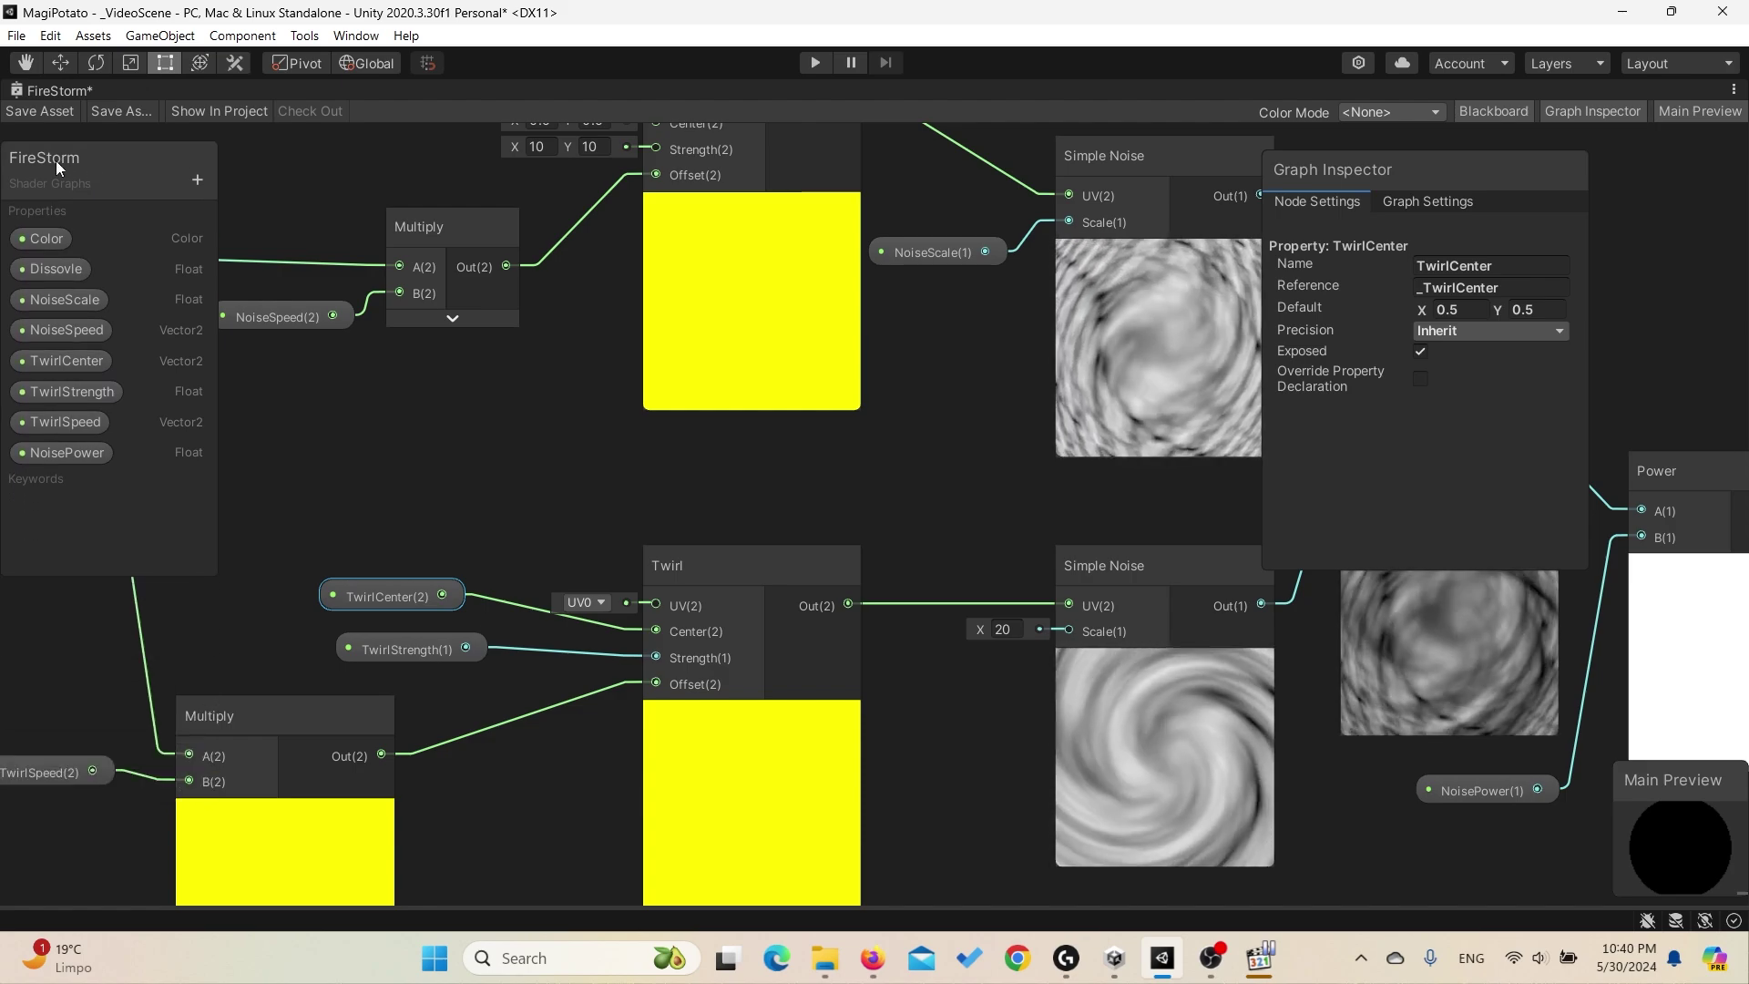
middle_drag(688, 446, 971, 377)
scroll(724, 478, up, 2)
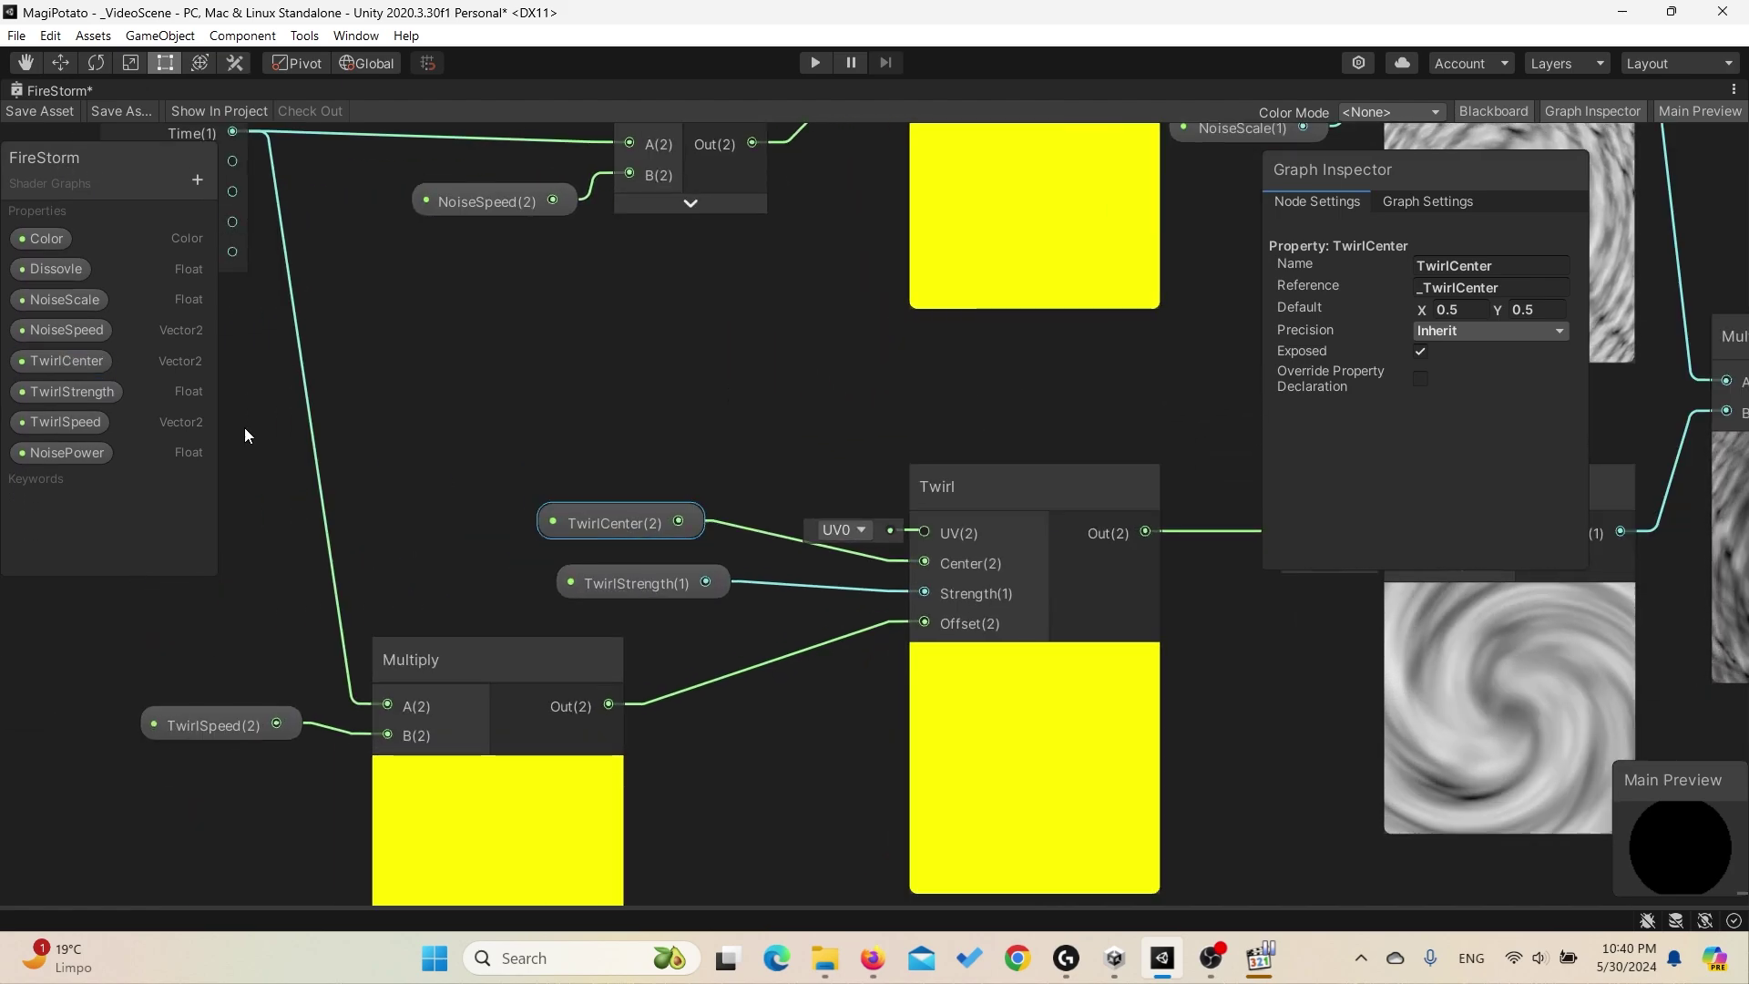
middle_drag(806, 459, 708, 441)
mouse_move(1418, 309)
mouse_down()
mouse_move(1380, 317)
mouse_move(1407, 312)
mouse_up()
text(0.5)
key(Return)
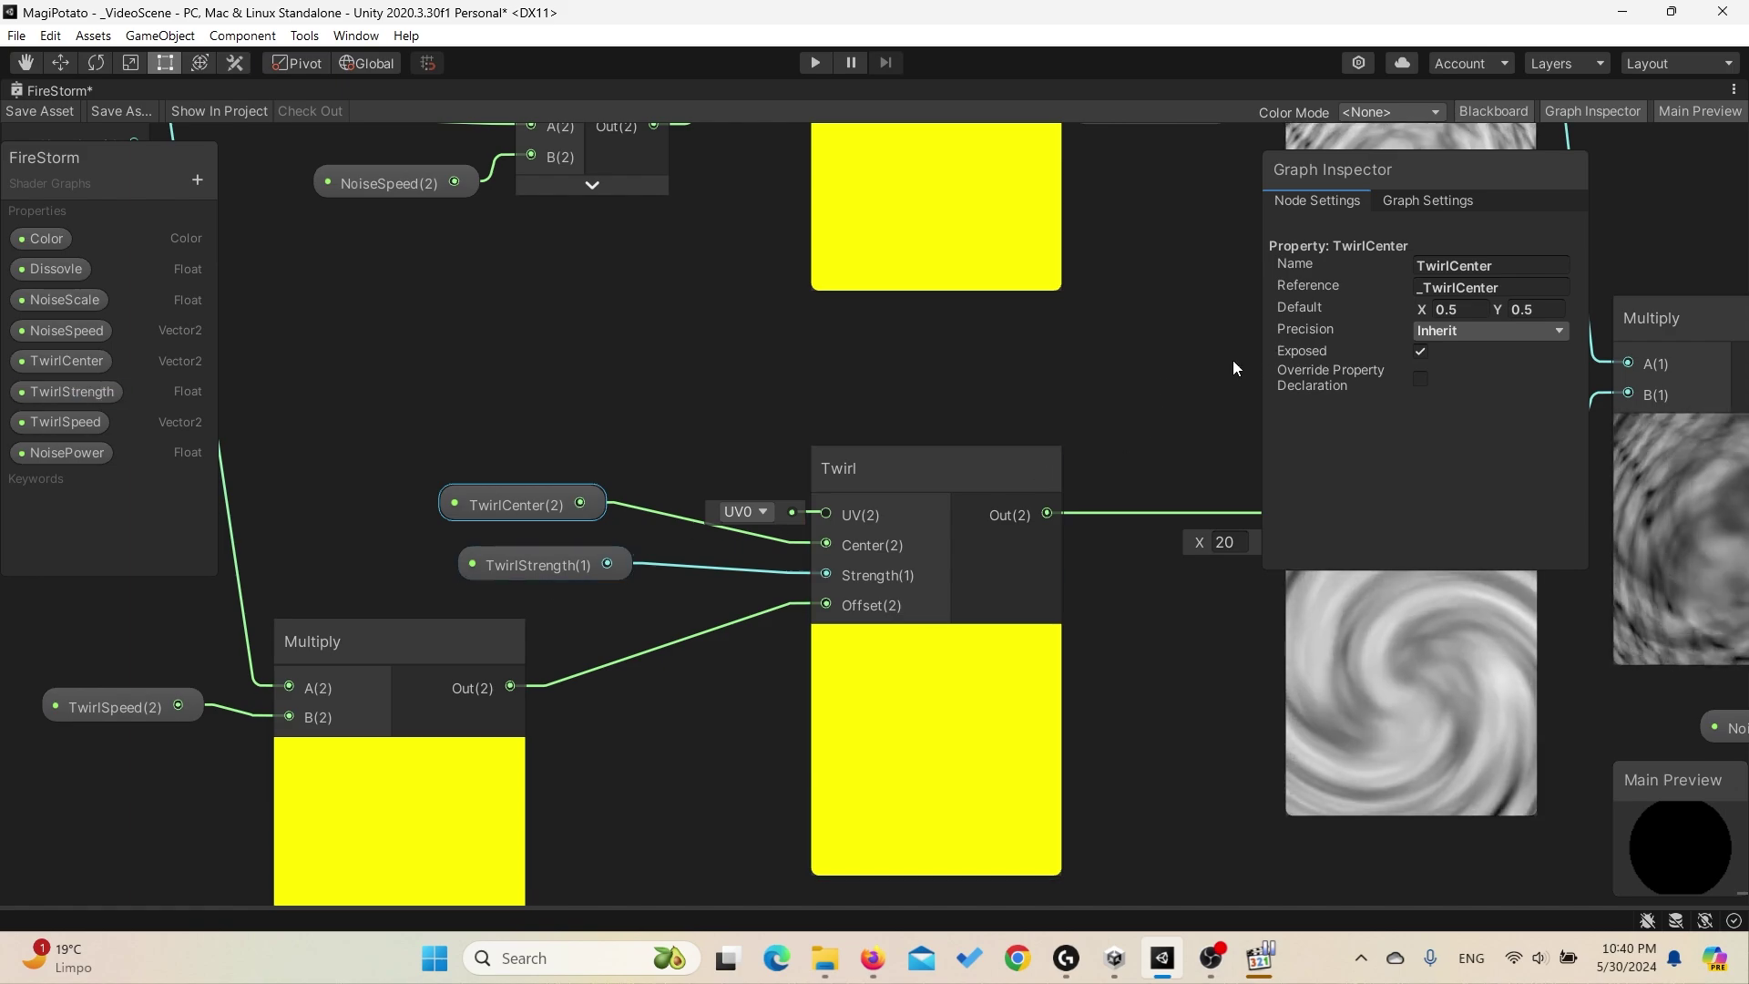
Step: Disconnect the Radial Shear output from the UV input of the upper Simple Noise node
click(570, 561)
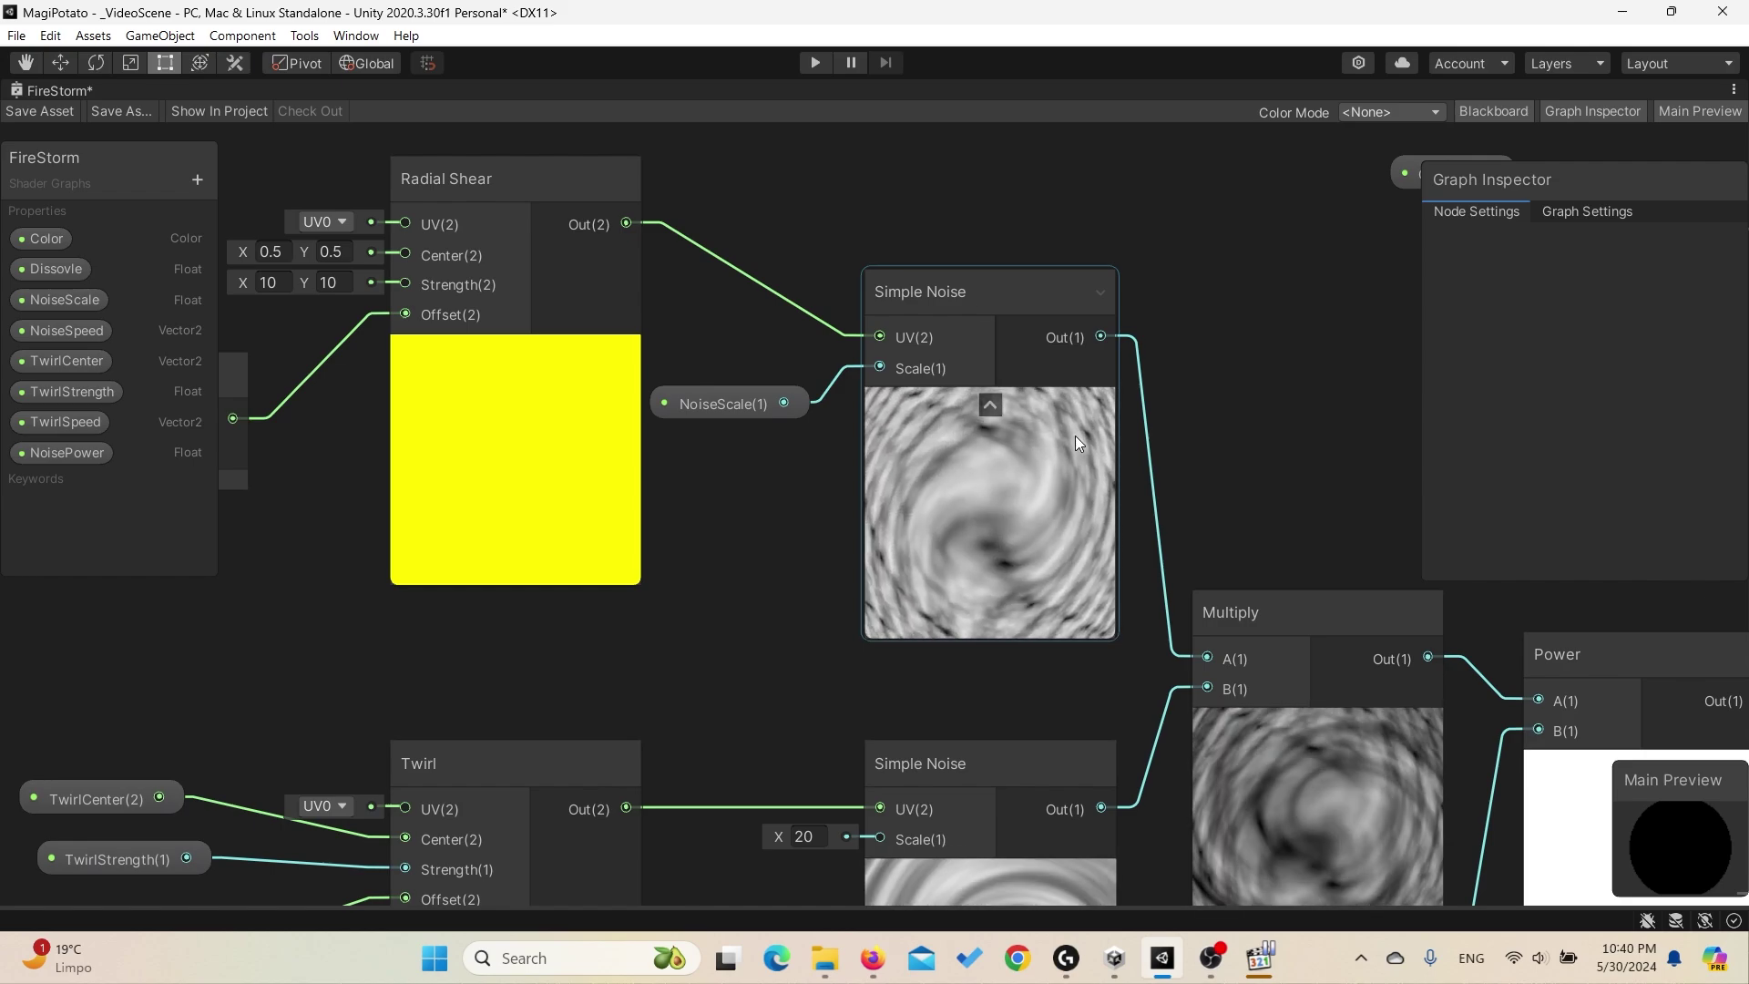
middle_drag(653, 549, 655, 535)
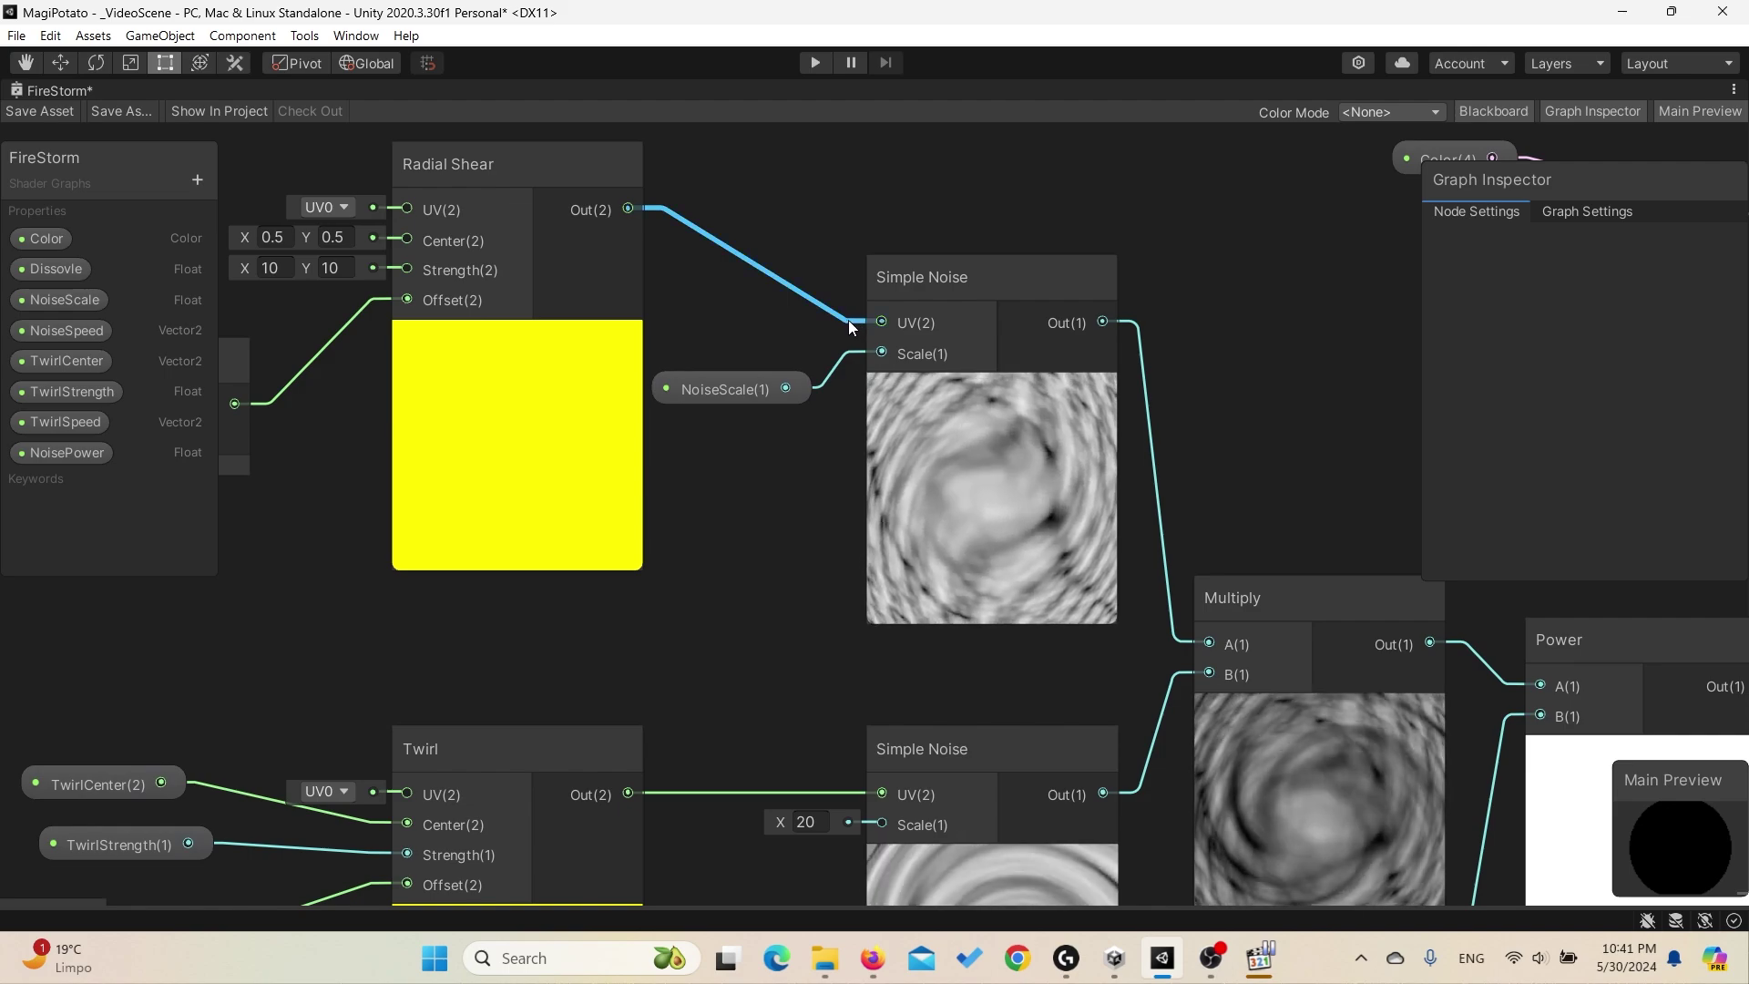
drag(846, 323, 796, 292)
click(1144, 173)
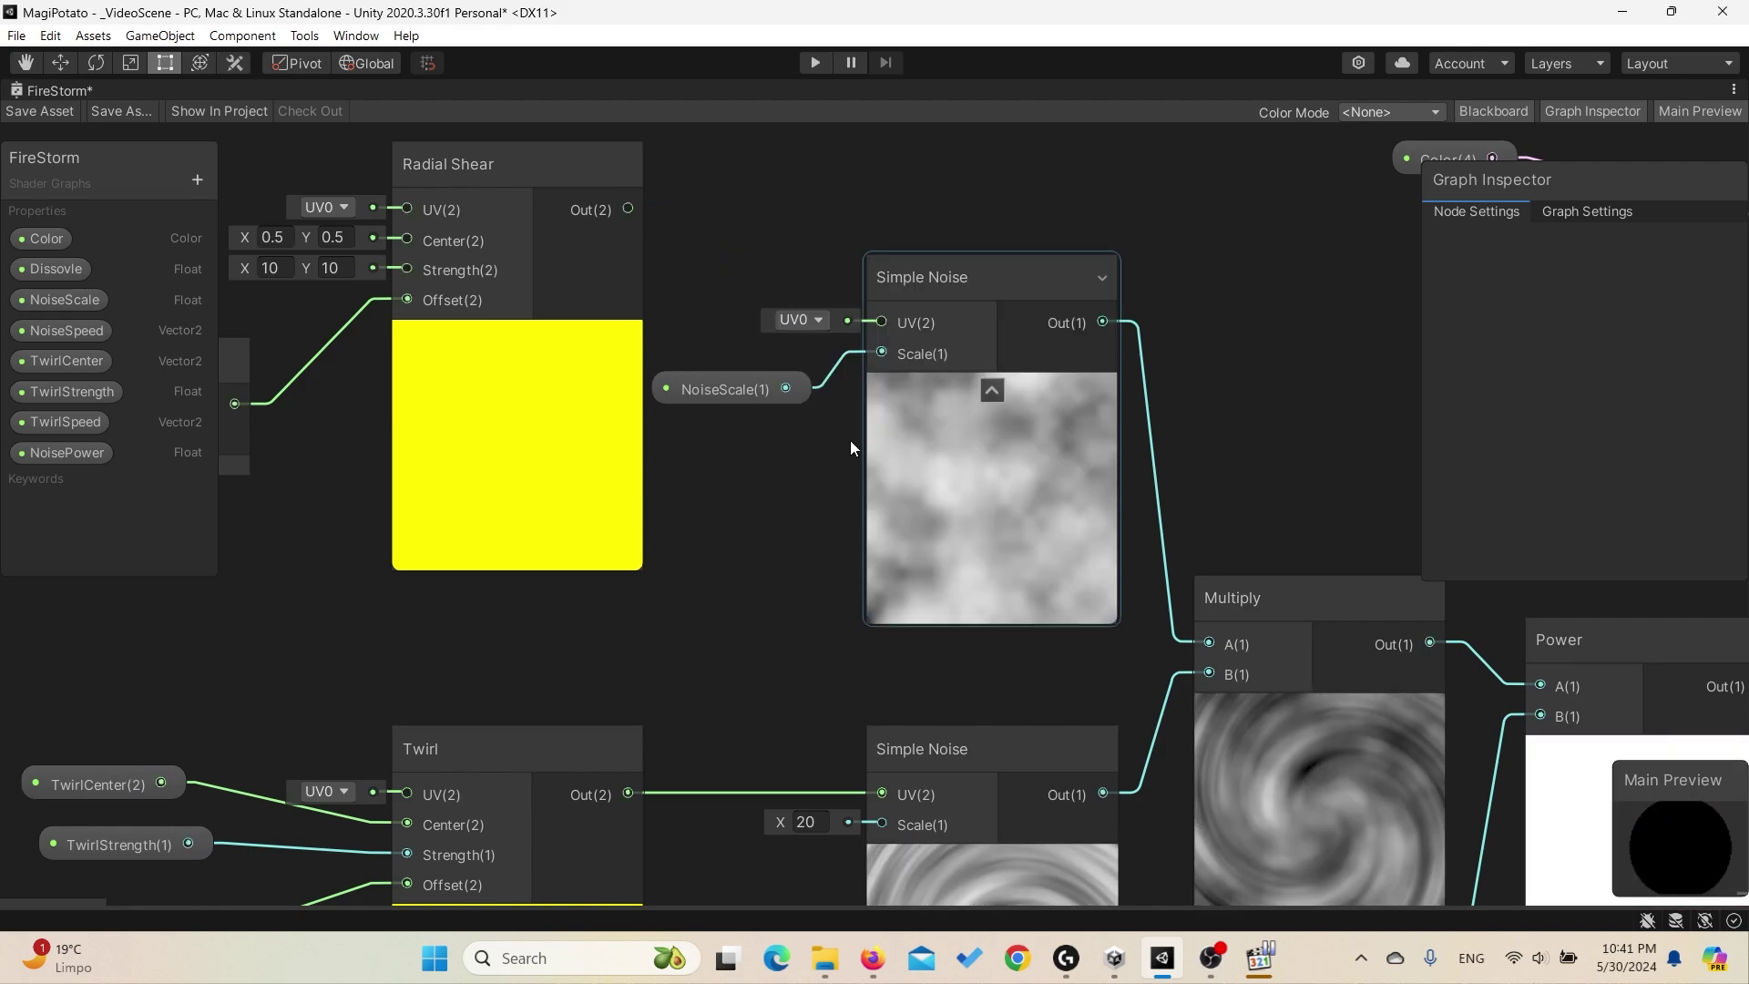
Step: Disconnect NoiseScale from the upper Simple Noise node and try a Scale of 22 on that node
drag(804, 388, 841, 413)
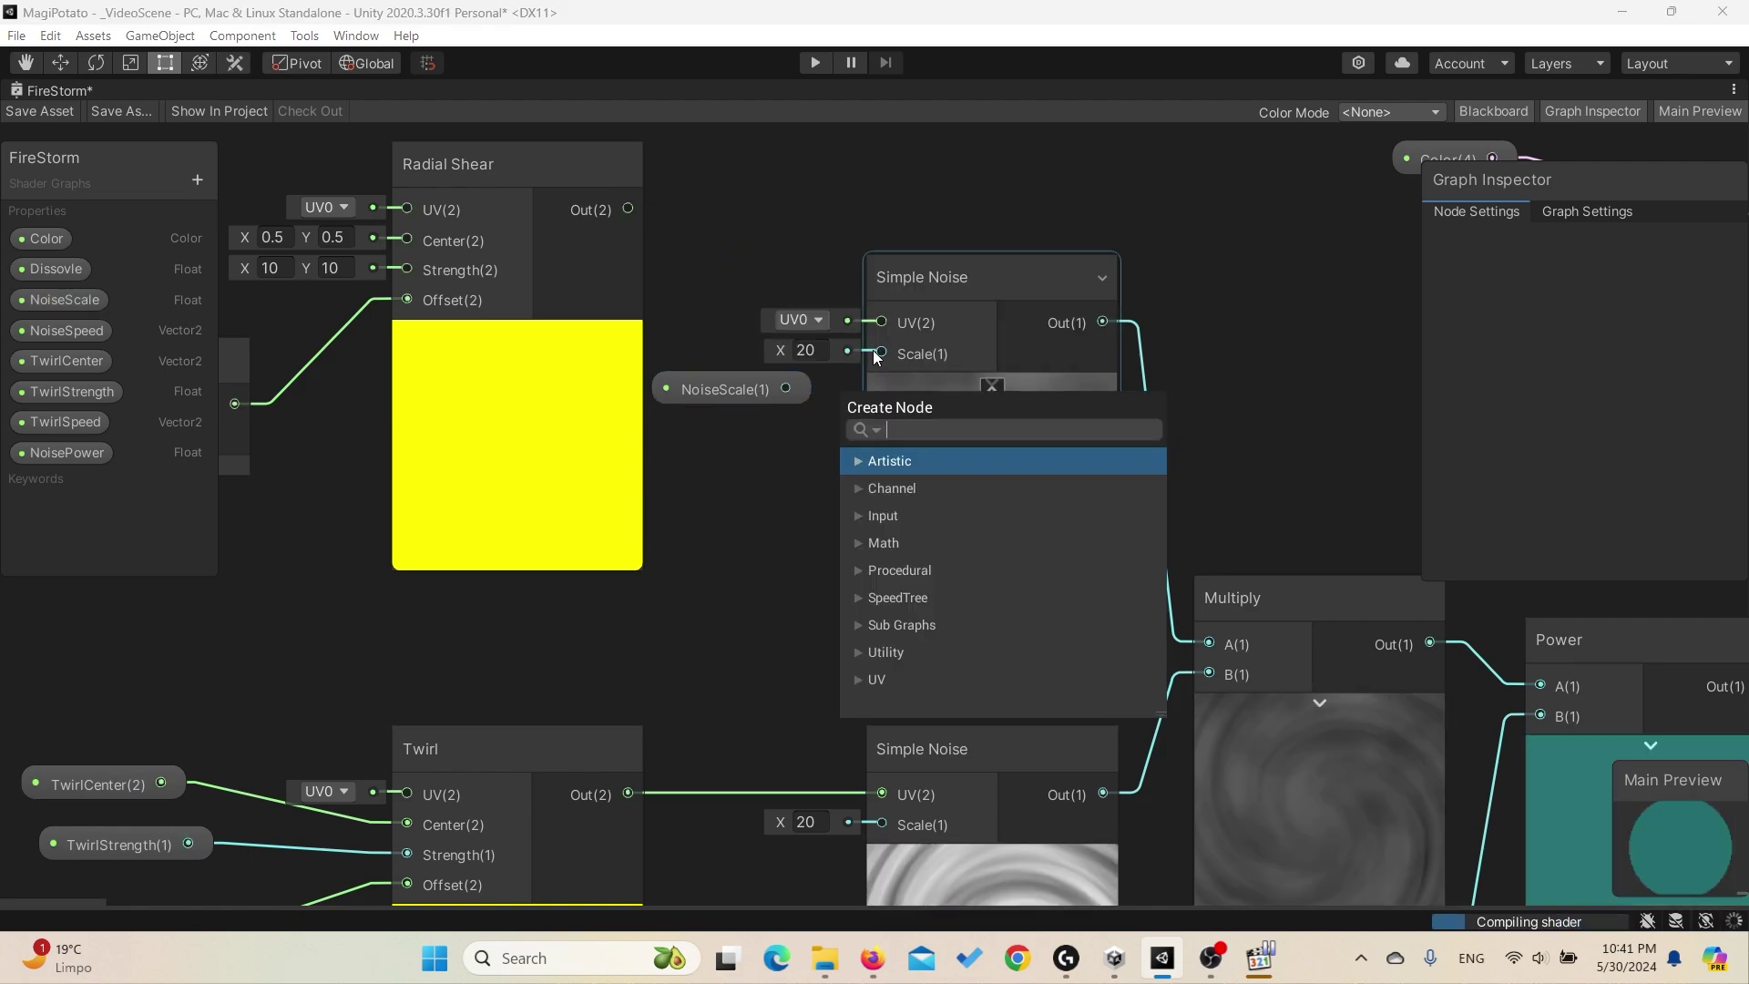
click(1353, 352)
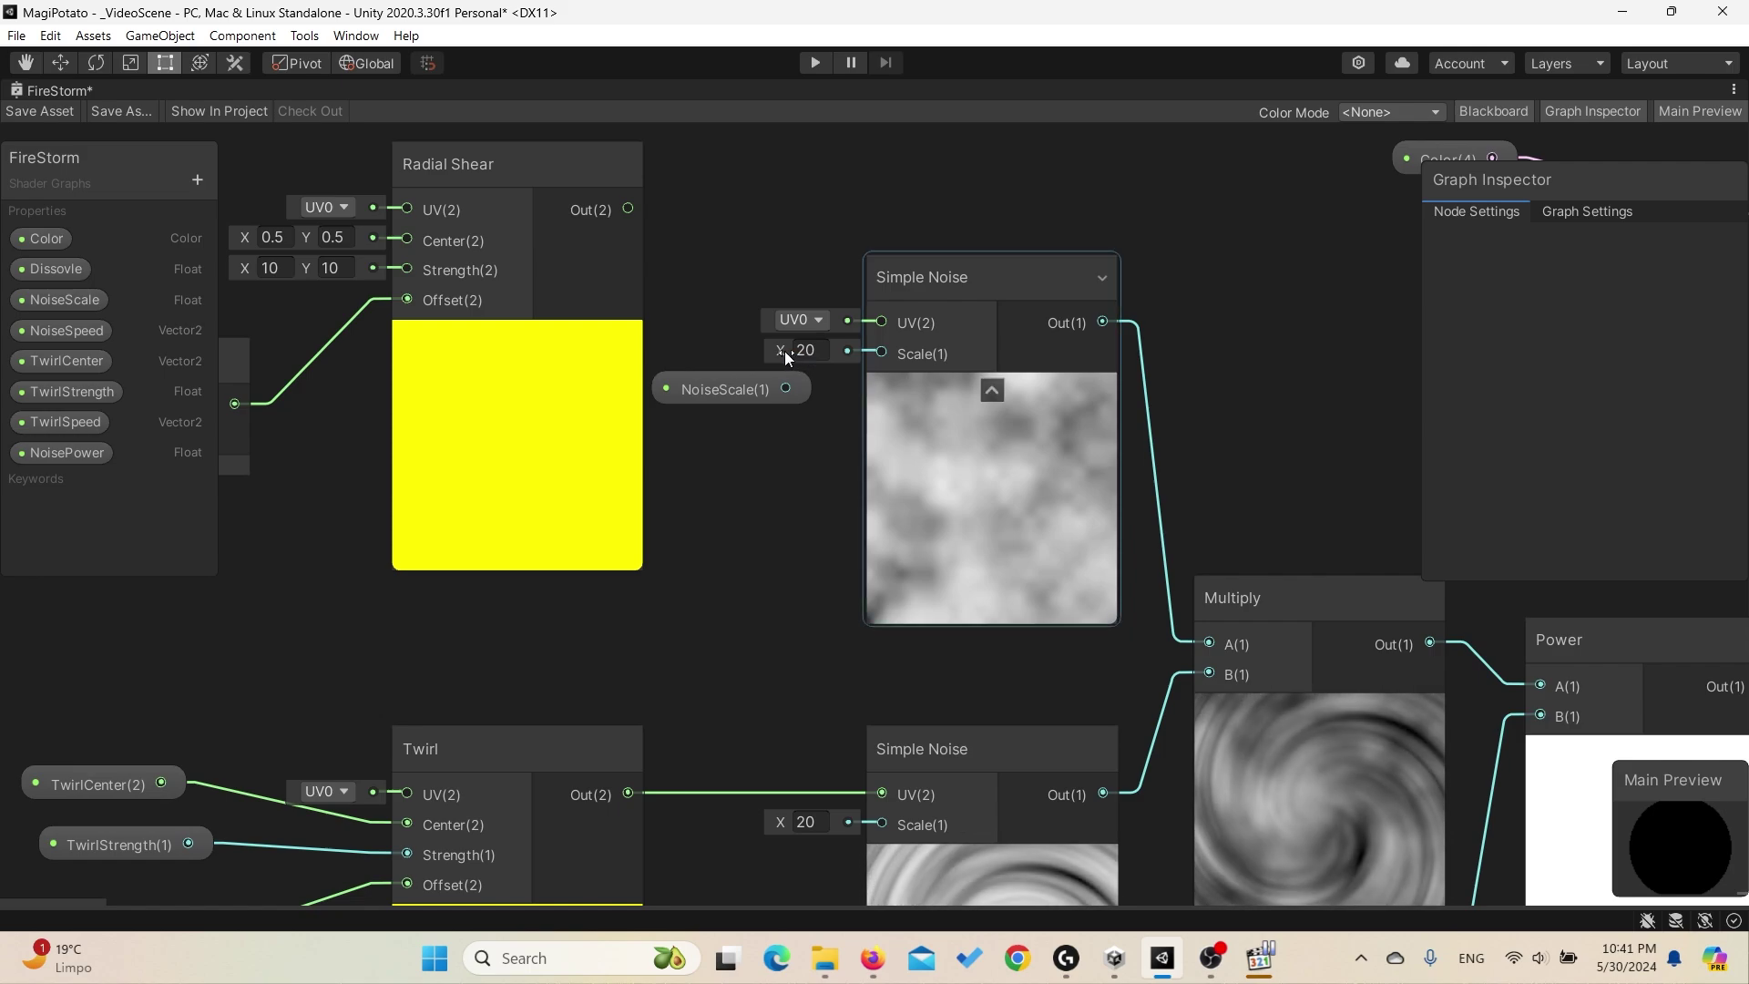
mouse_move(783, 352)
mouse_down()
mouse_move(768, 365)
mouse_move(812, 364)
mouse_move(757, 363)
mouse_move(792, 364)
mouse_move(774, 374)
mouse_up()
click(751, 385)
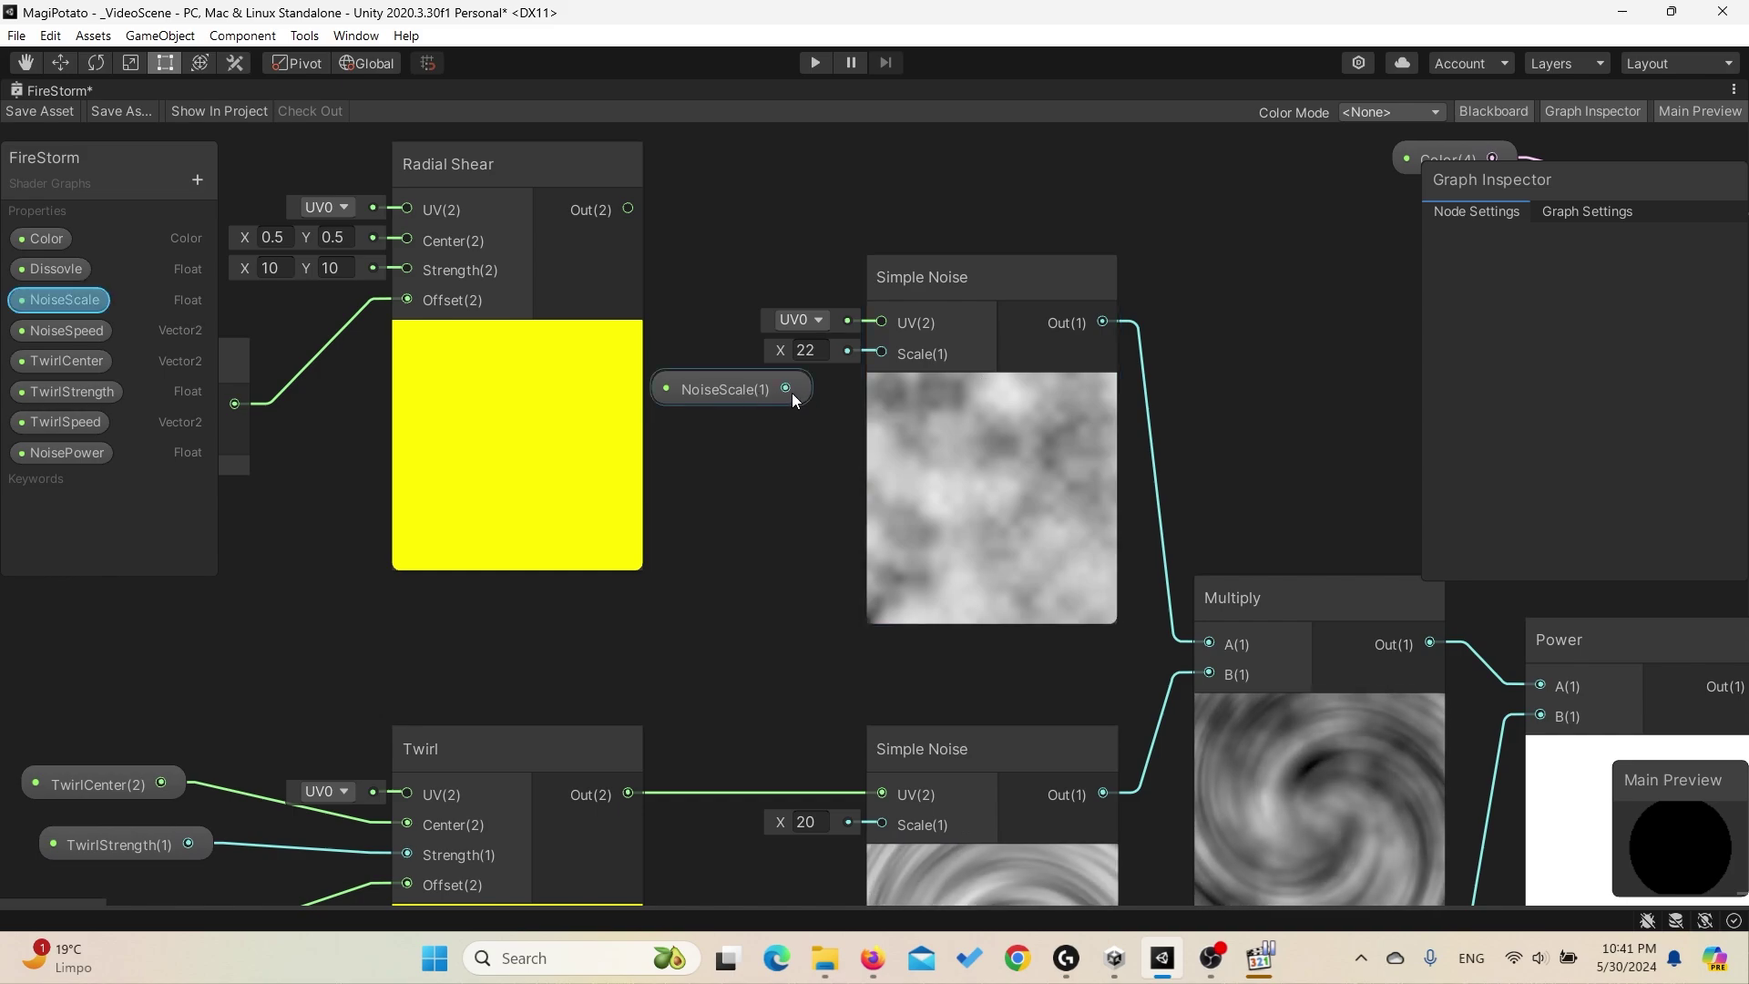
Step: Reconnect NoiseScale to the upper Simple Noise node's Scale input and the Radial Shear output to its UV input
drag(786, 389, 881, 354)
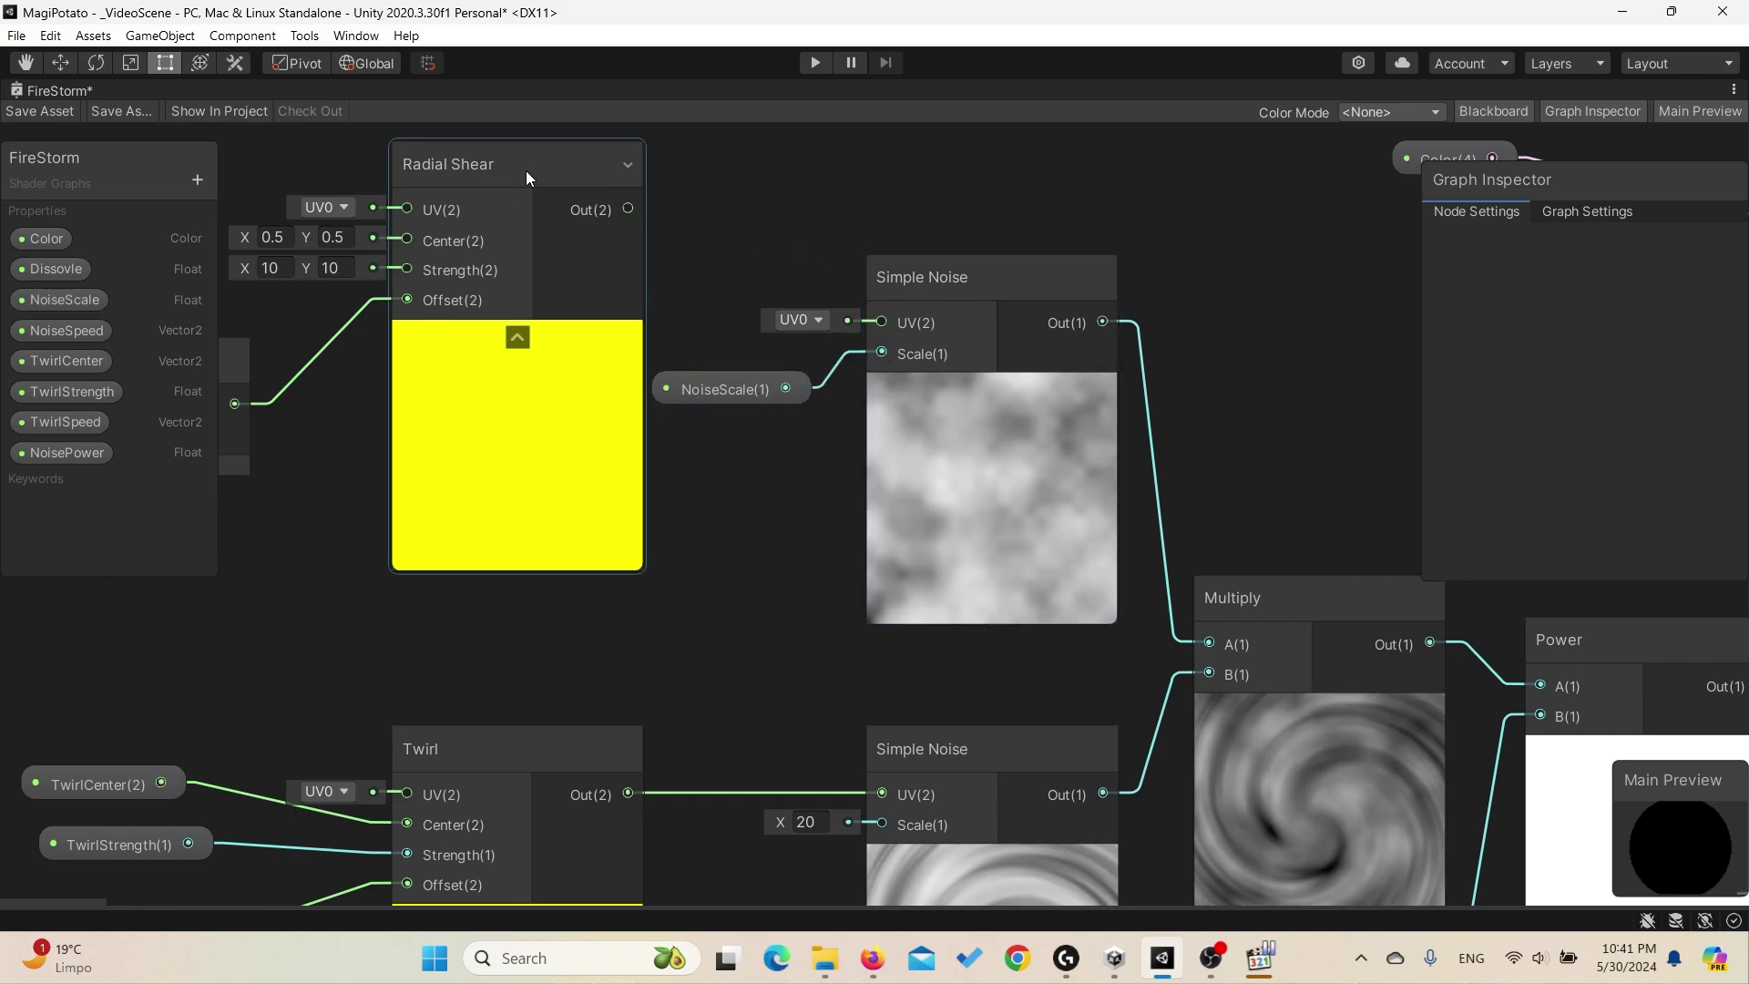
drag(625, 215, 881, 340)
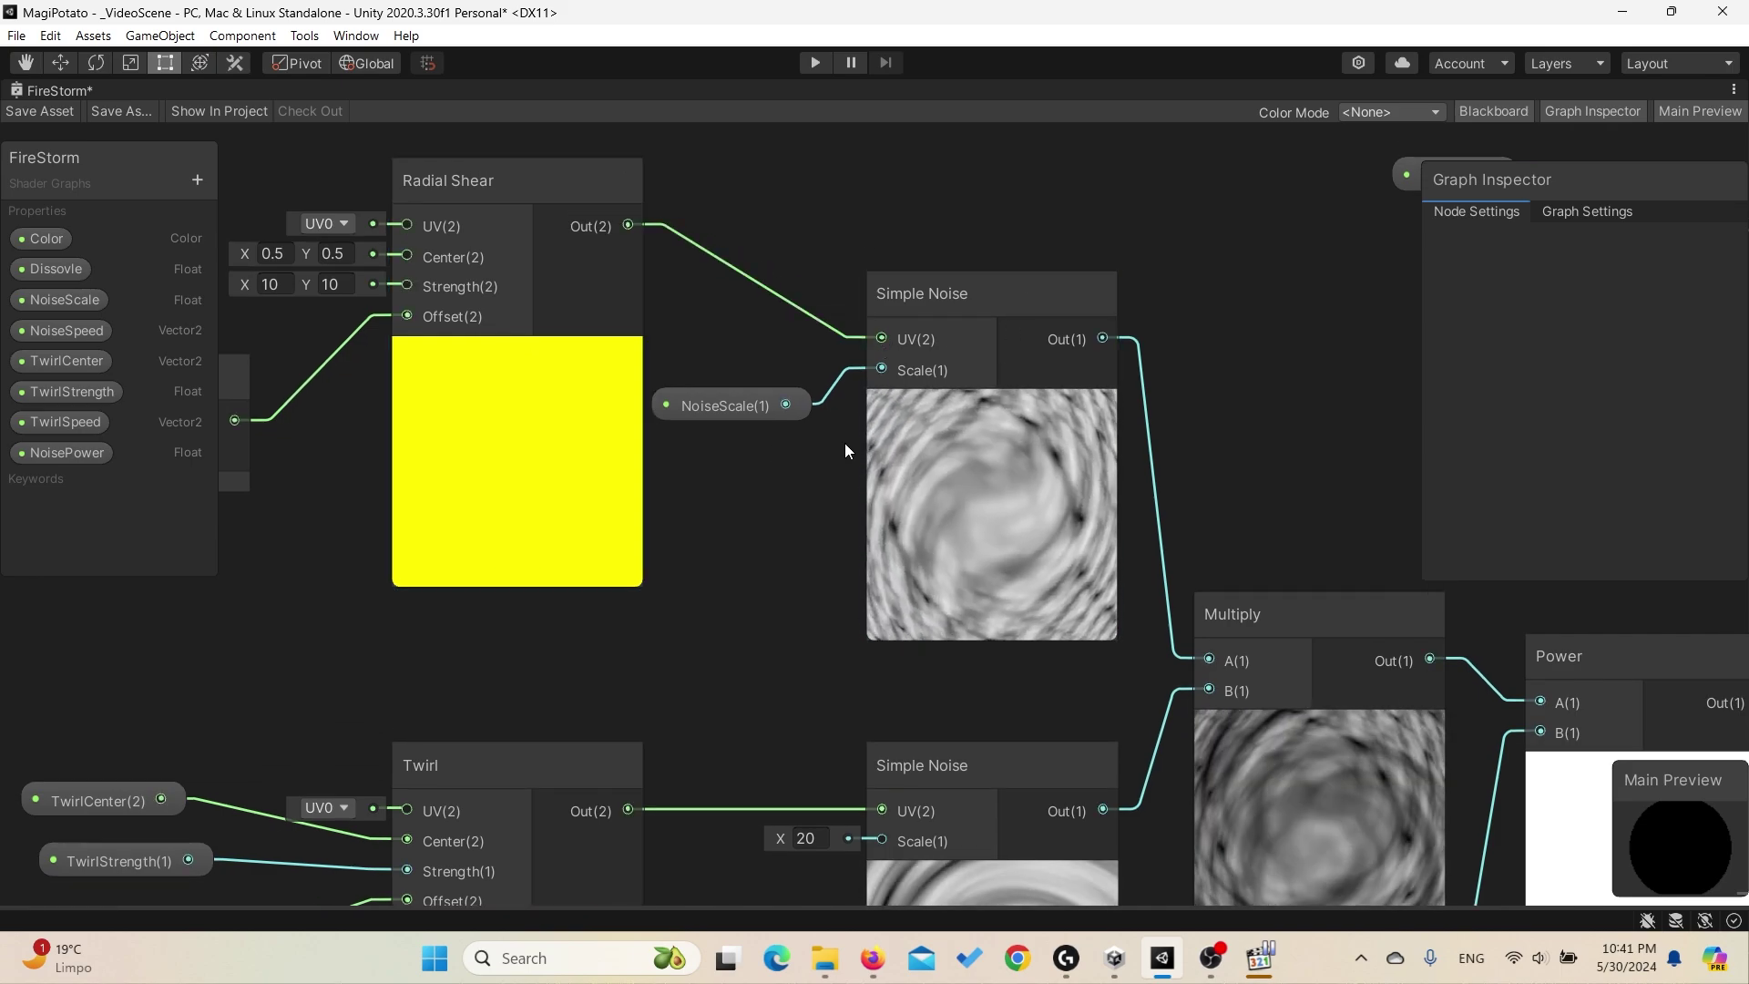
Step: Connect NoiseScale to the Scale input of the lower Simple Noise node and undo that connection
middle_drag(801, 691, 850, 418)
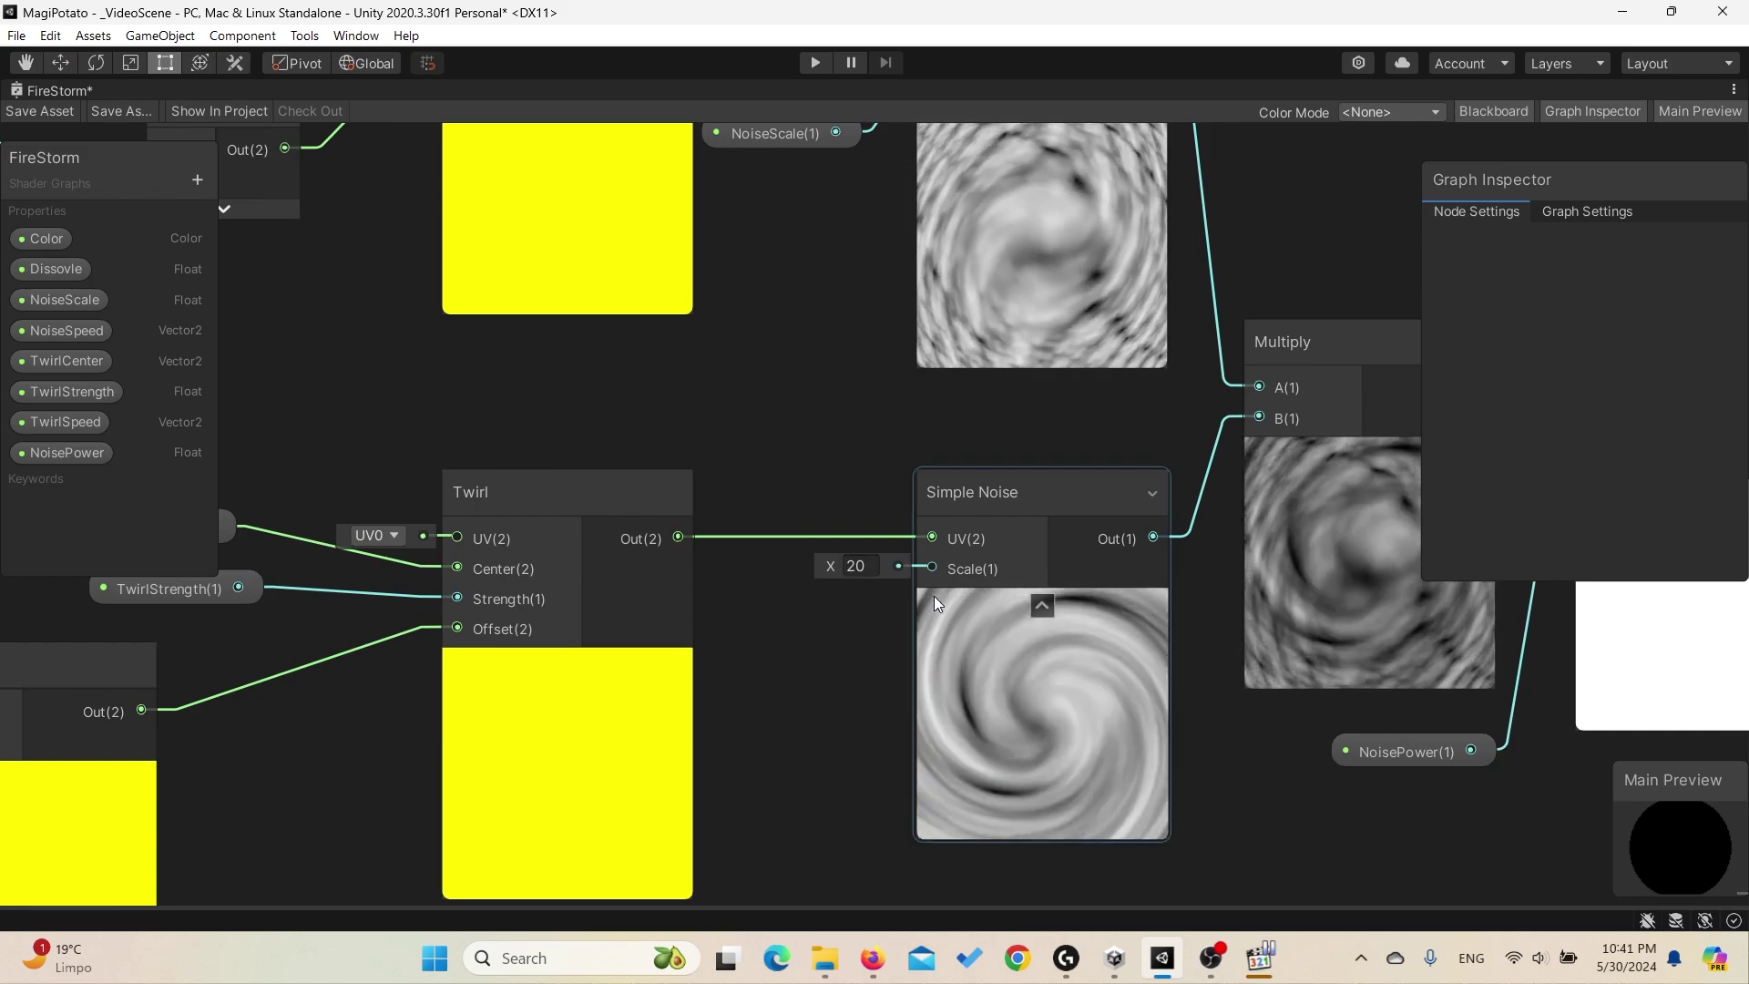
middle_drag(911, 315, 883, 380)
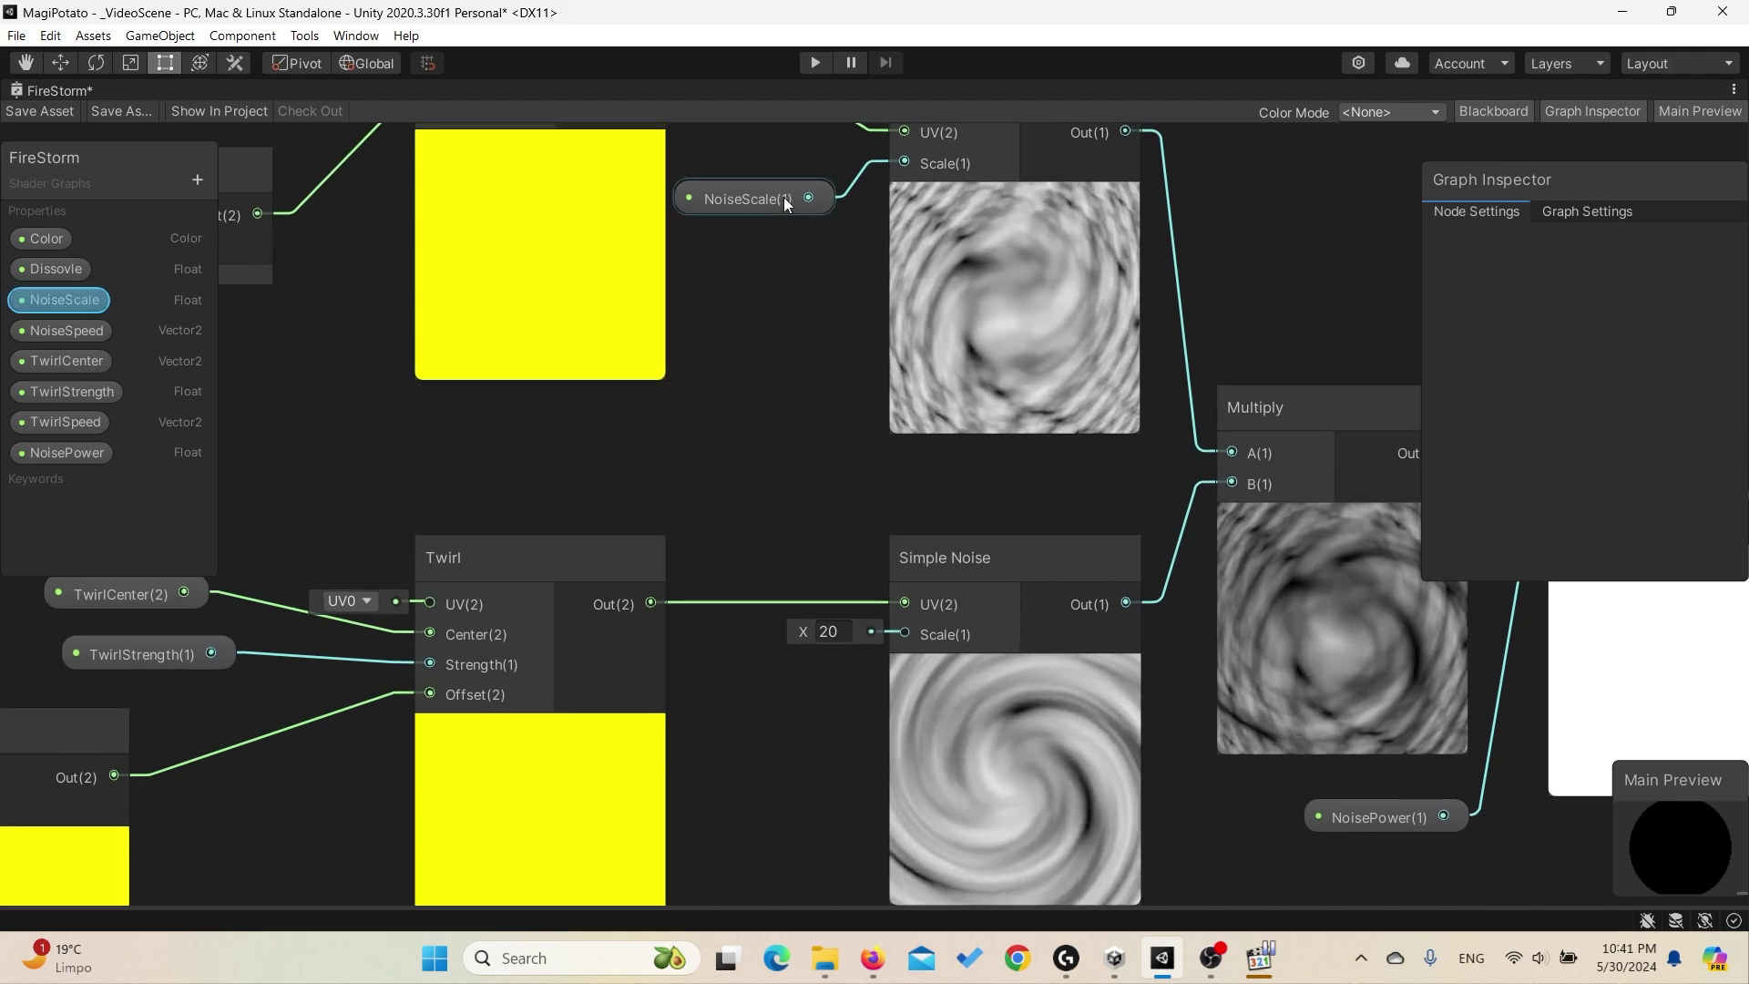
drag(808, 199, 897, 637)
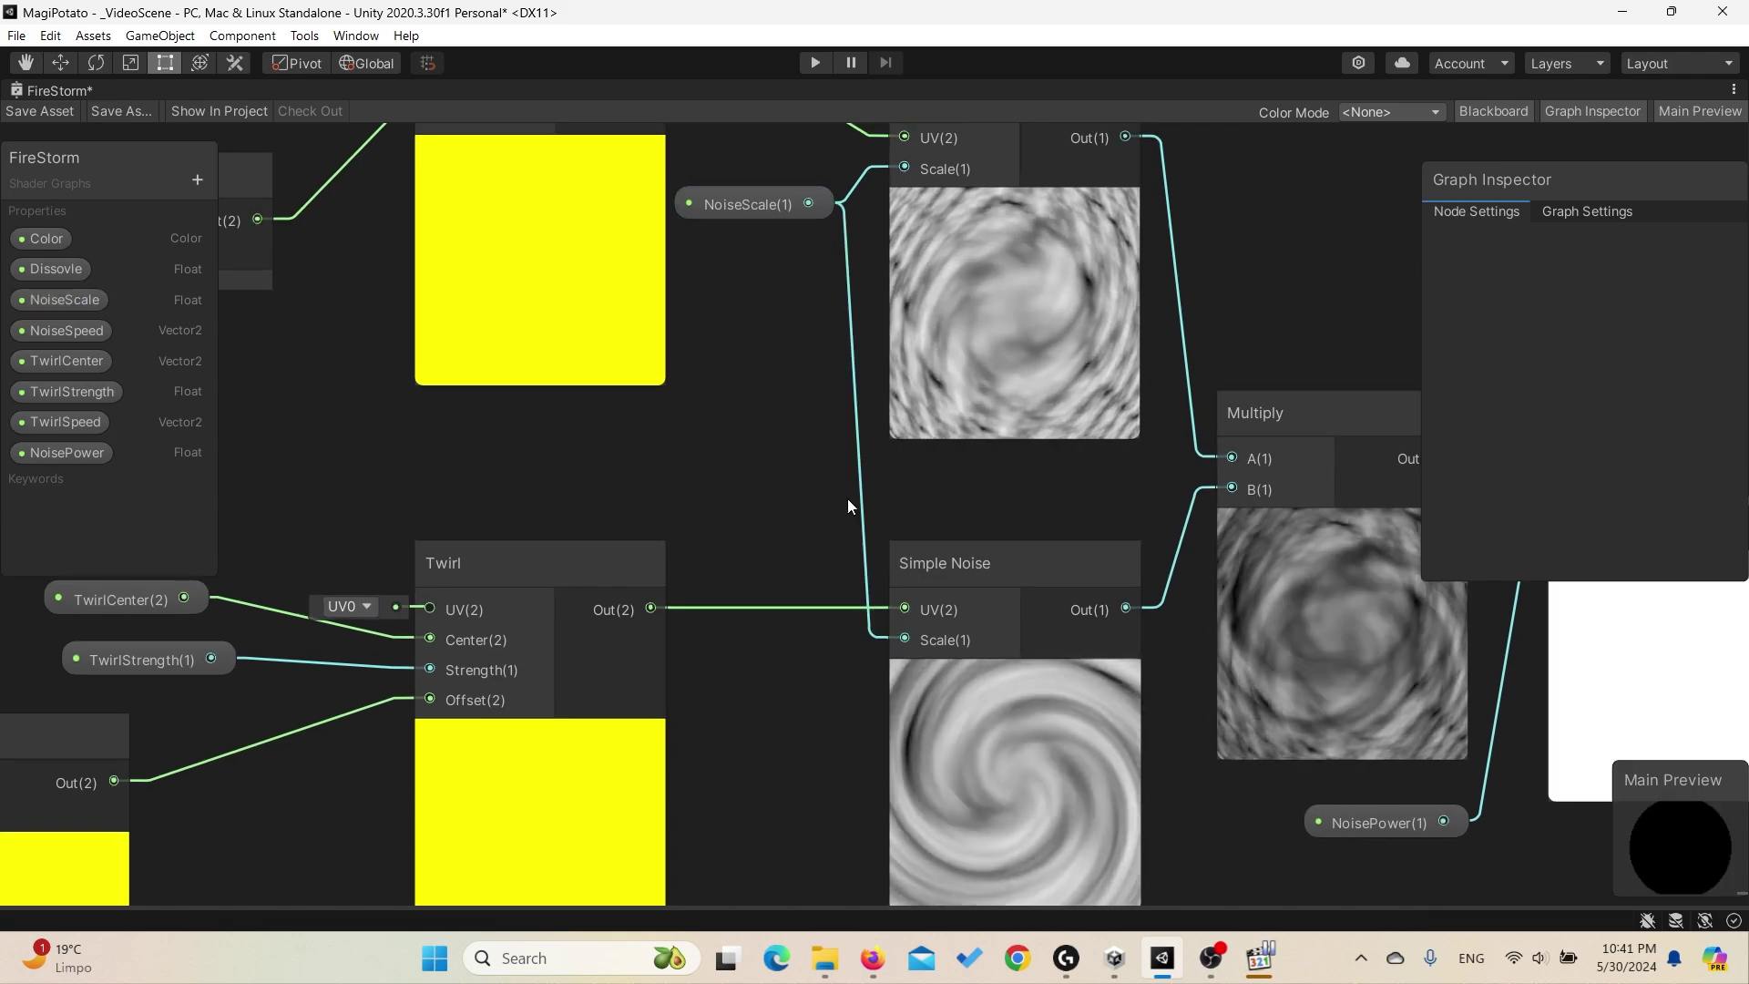
middle_drag(899, 524, 802, 523)
key(ctrl+z)
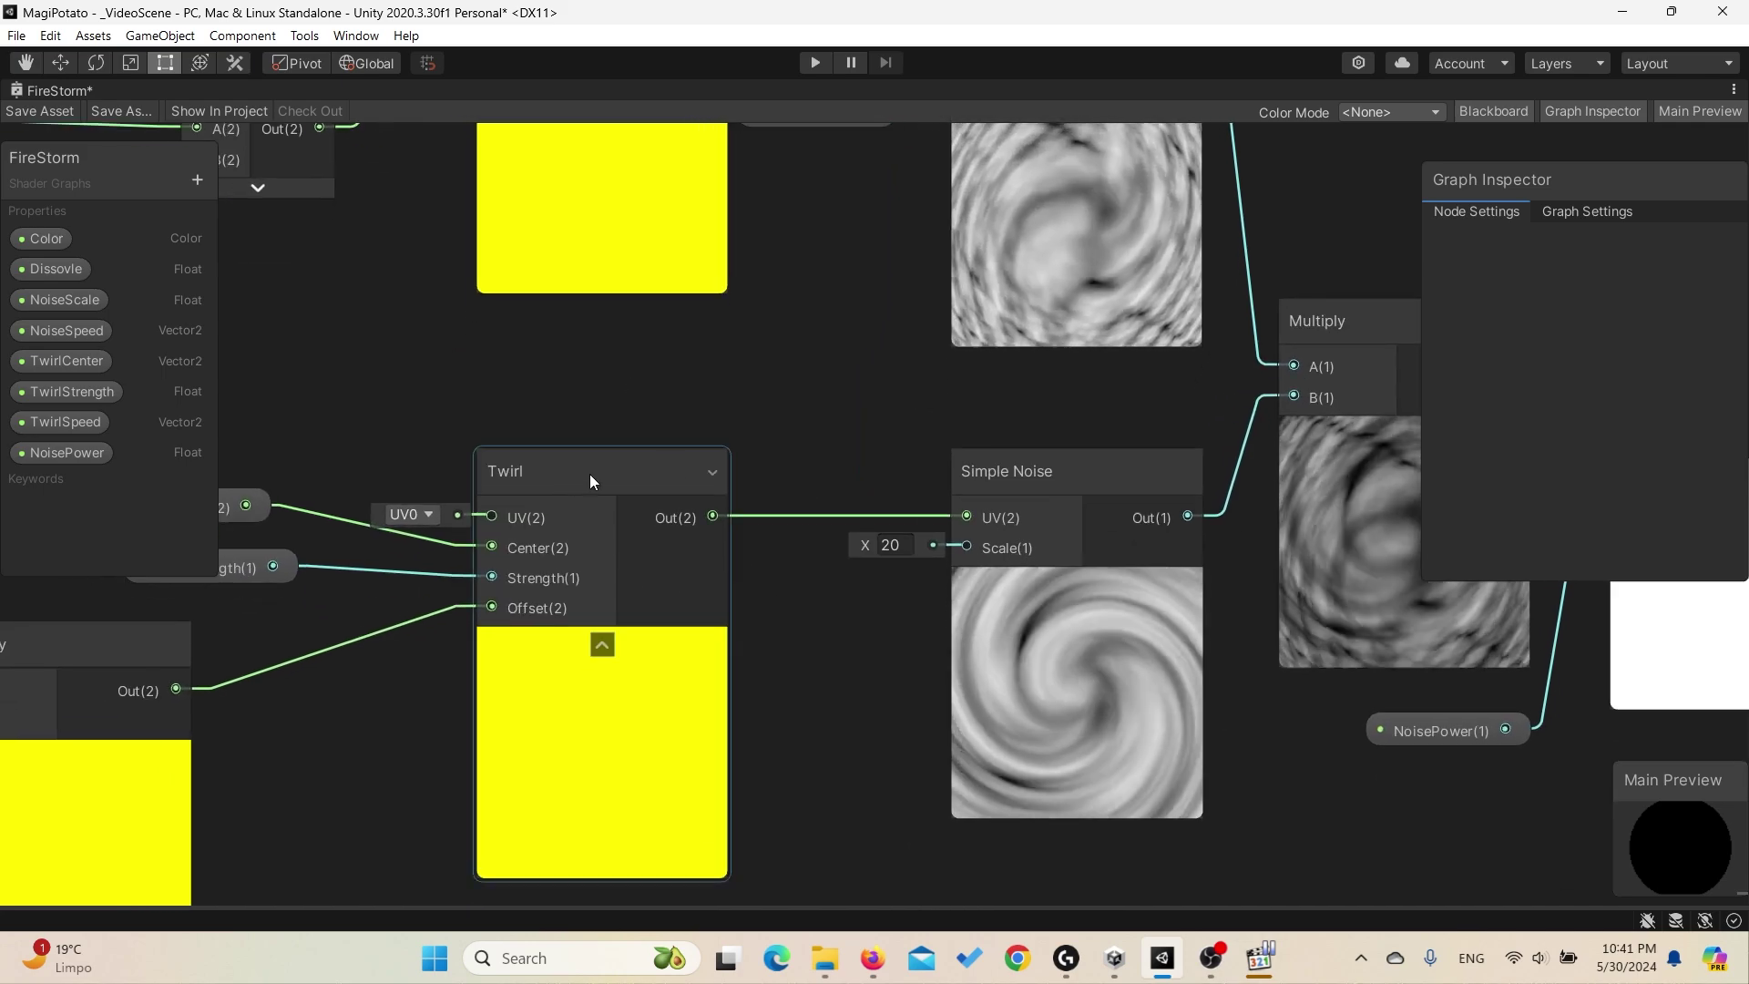
Step: Examine the Multiply node that combines both noises, the Power node it feeds, and the NoisePower property's settings
middle_drag(1050, 432, 914, 462)
middle_drag(925, 539, 938, 504)
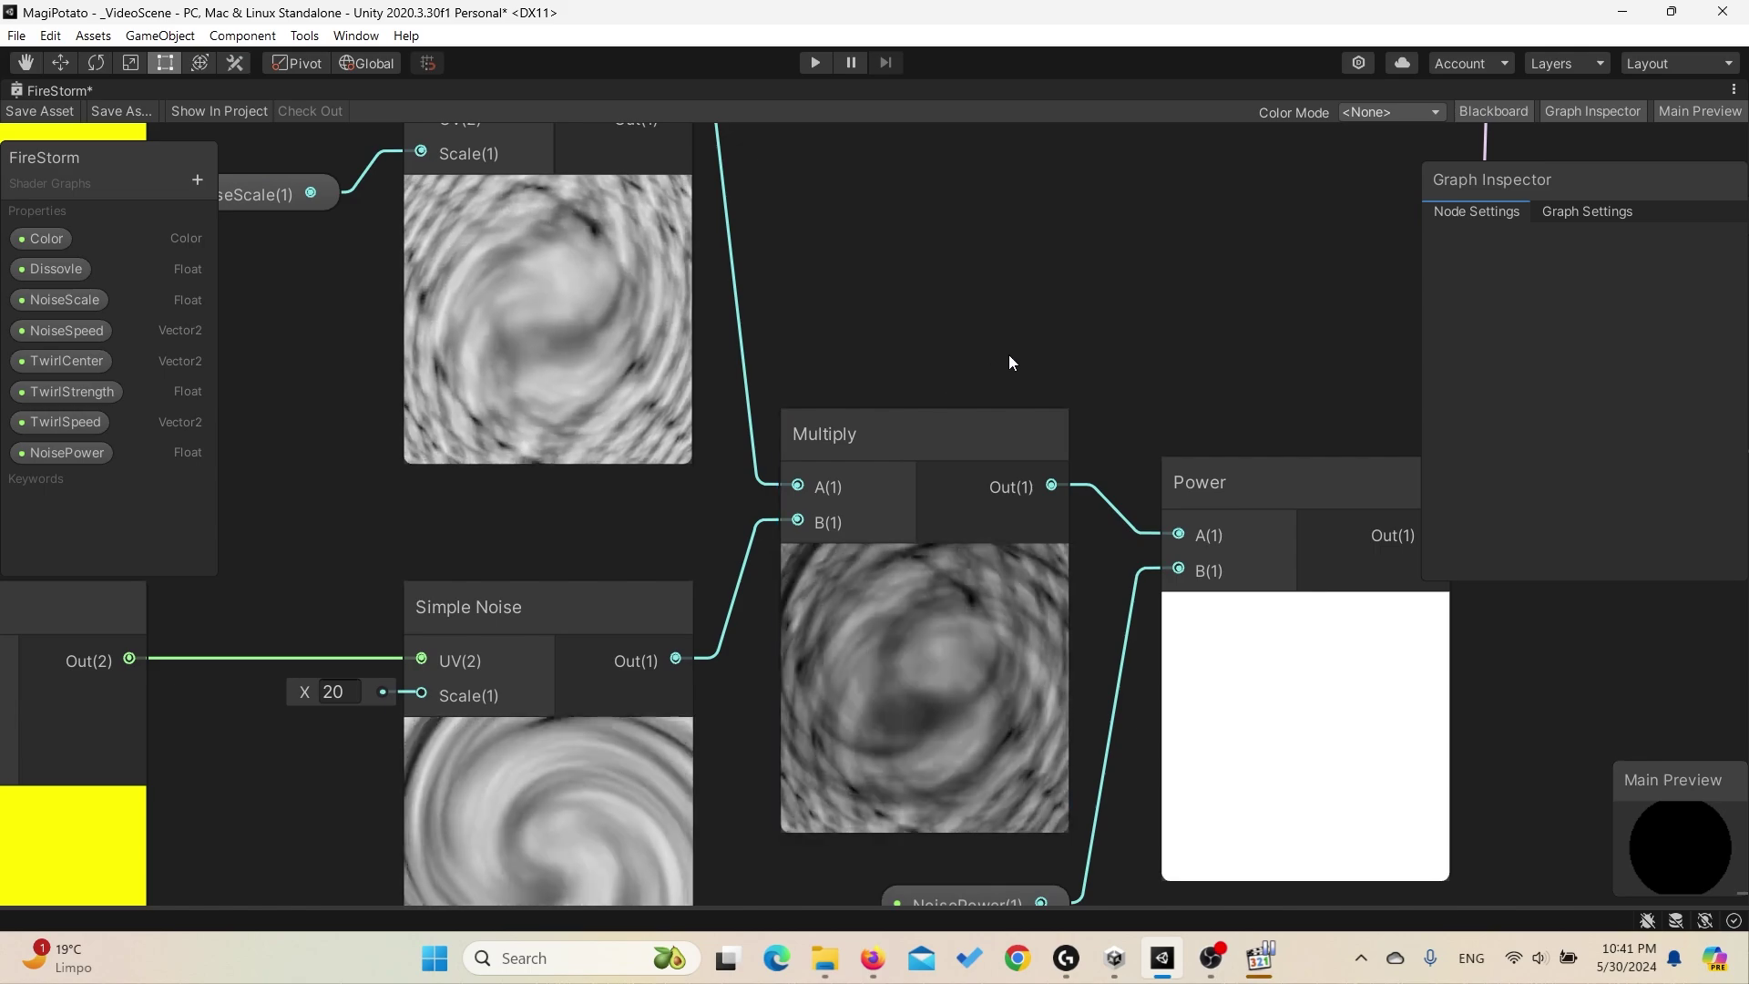
middle_drag(1075, 350, 1075, 305)
scroll(1075, 305, up, 2)
click(1009, 496)
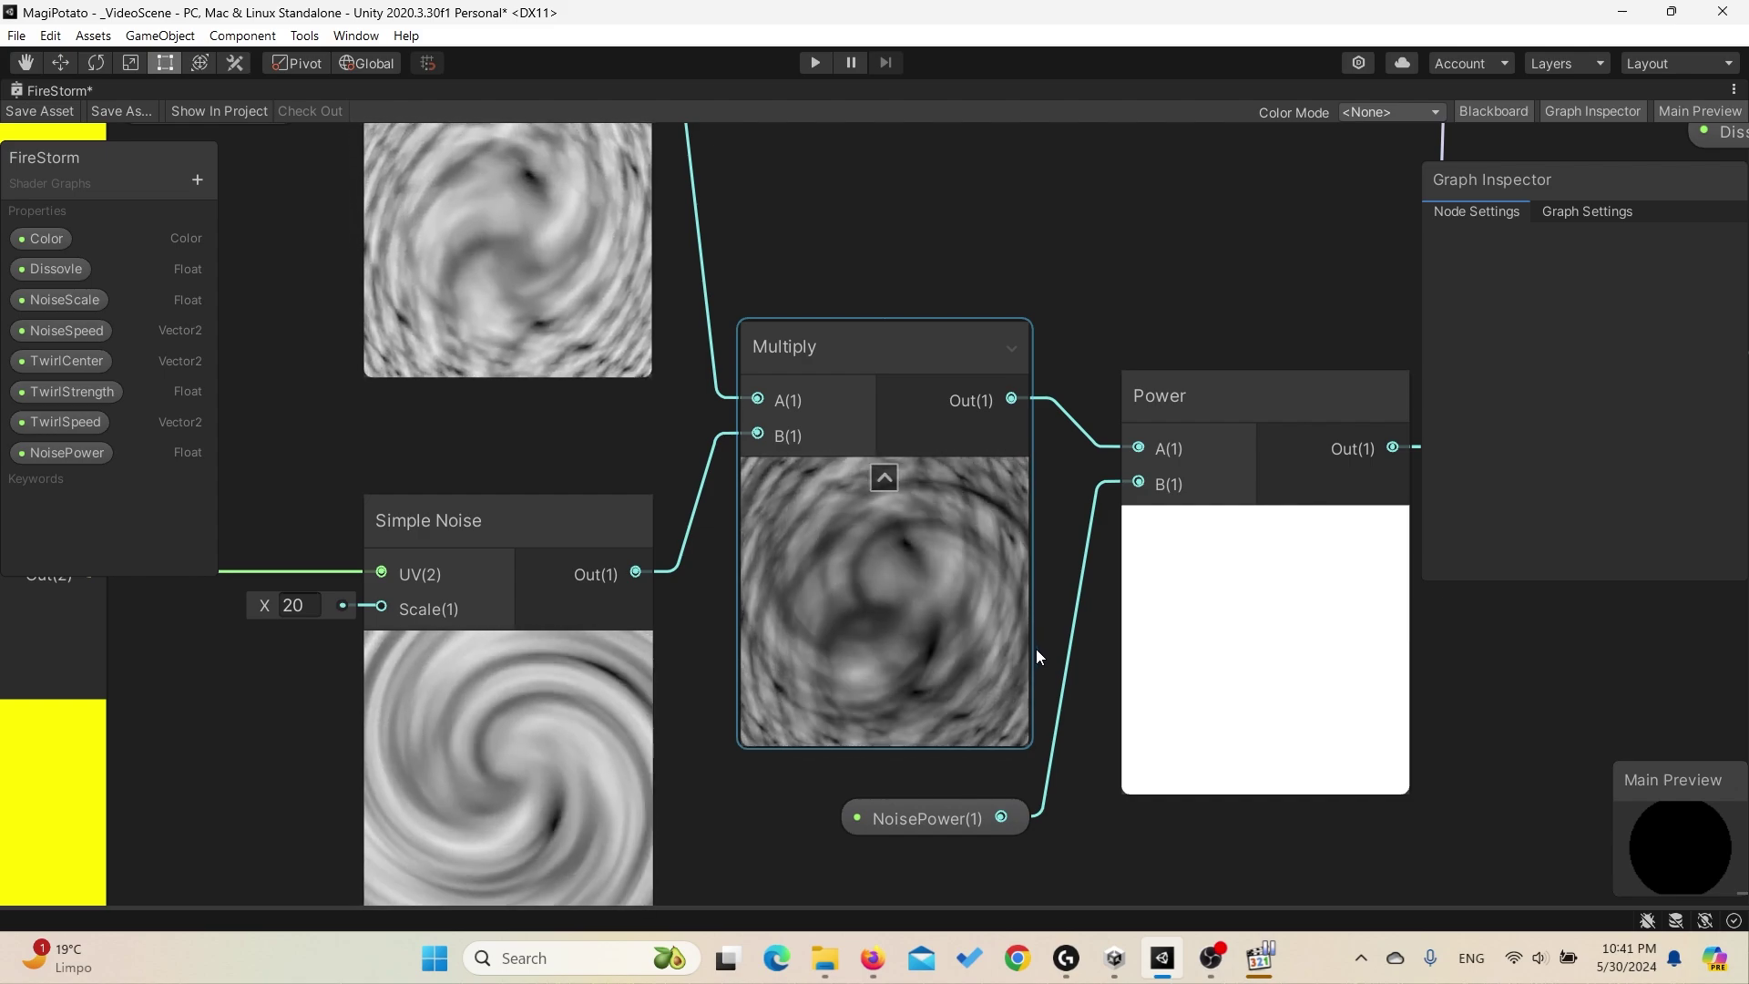
click(1181, 845)
middle_drag(1179, 836, 1018, 779)
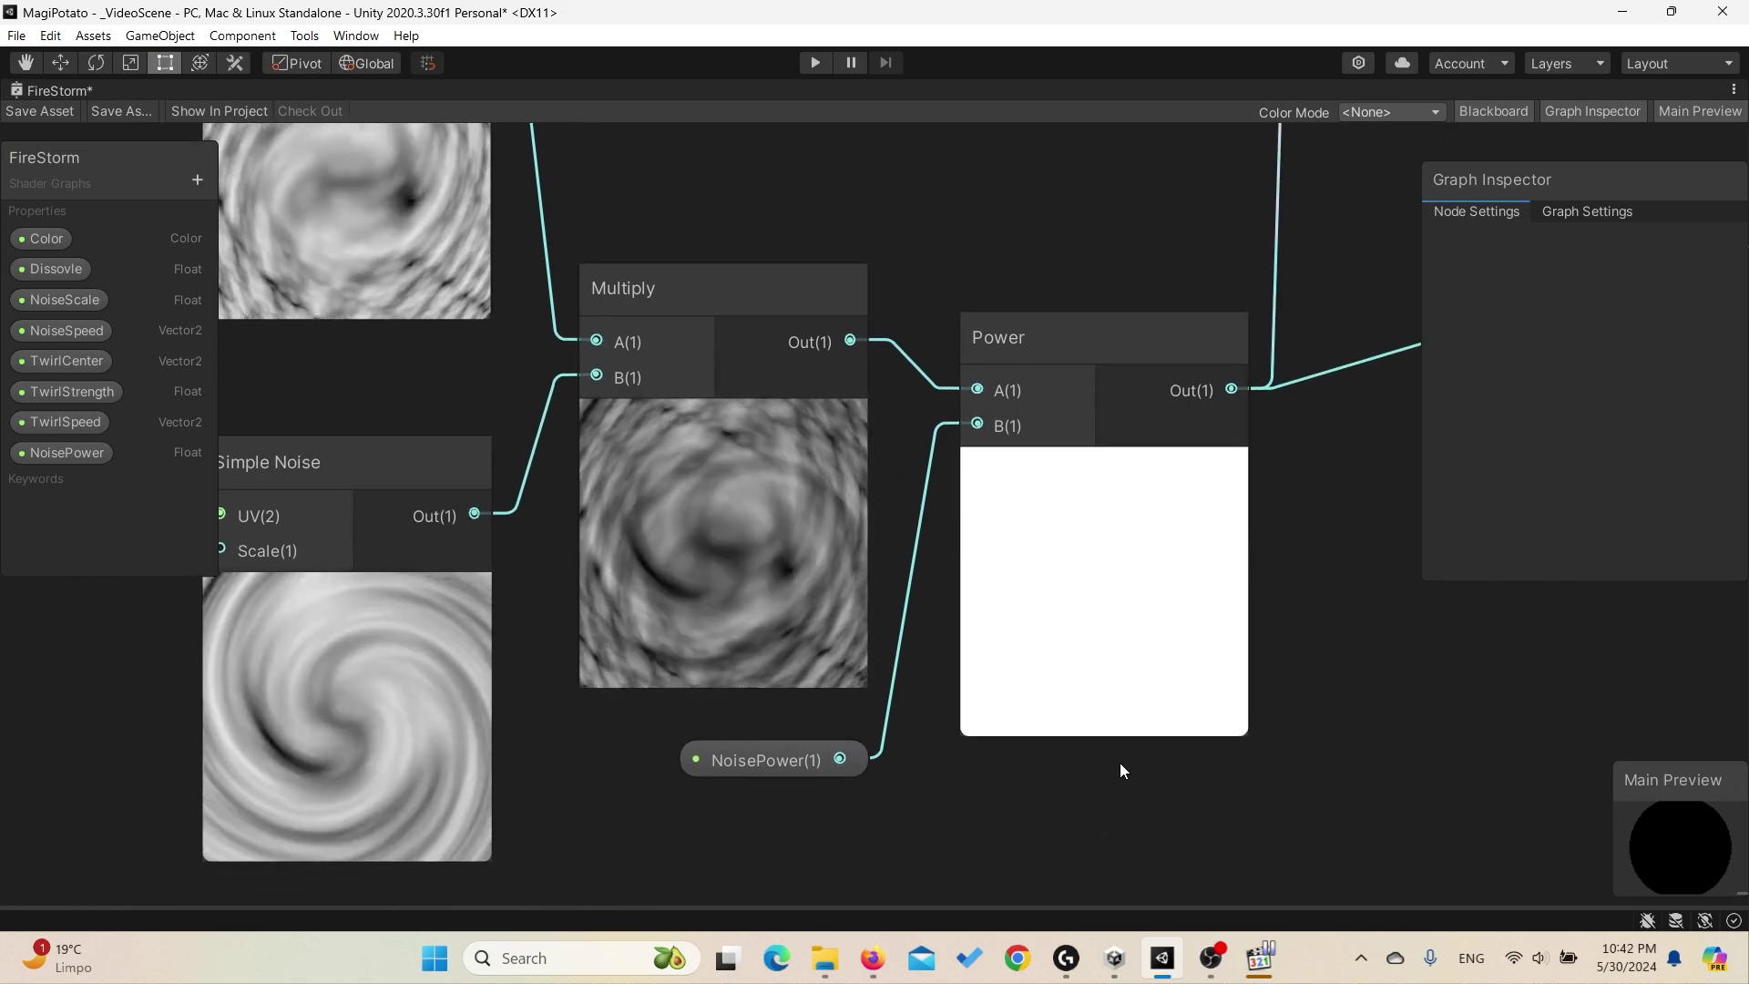
middle_drag(1096, 312, 1030, 341)
click(1031, 355)
click(771, 807)
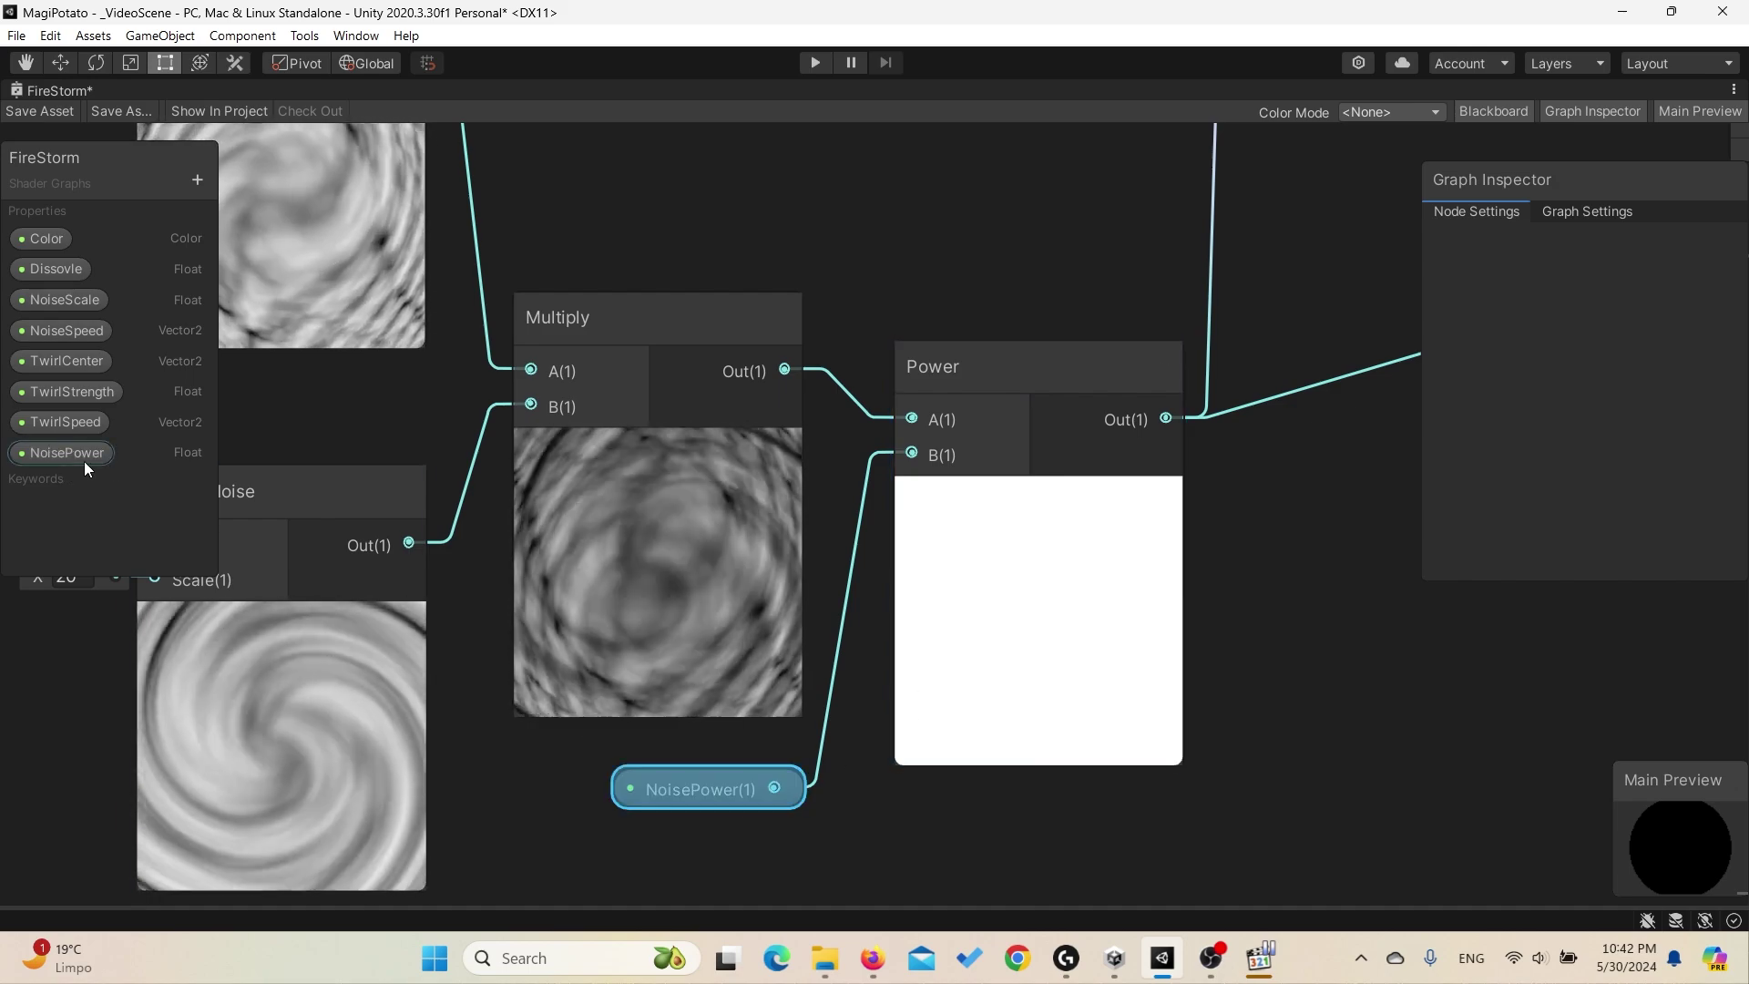
click(750, 770)
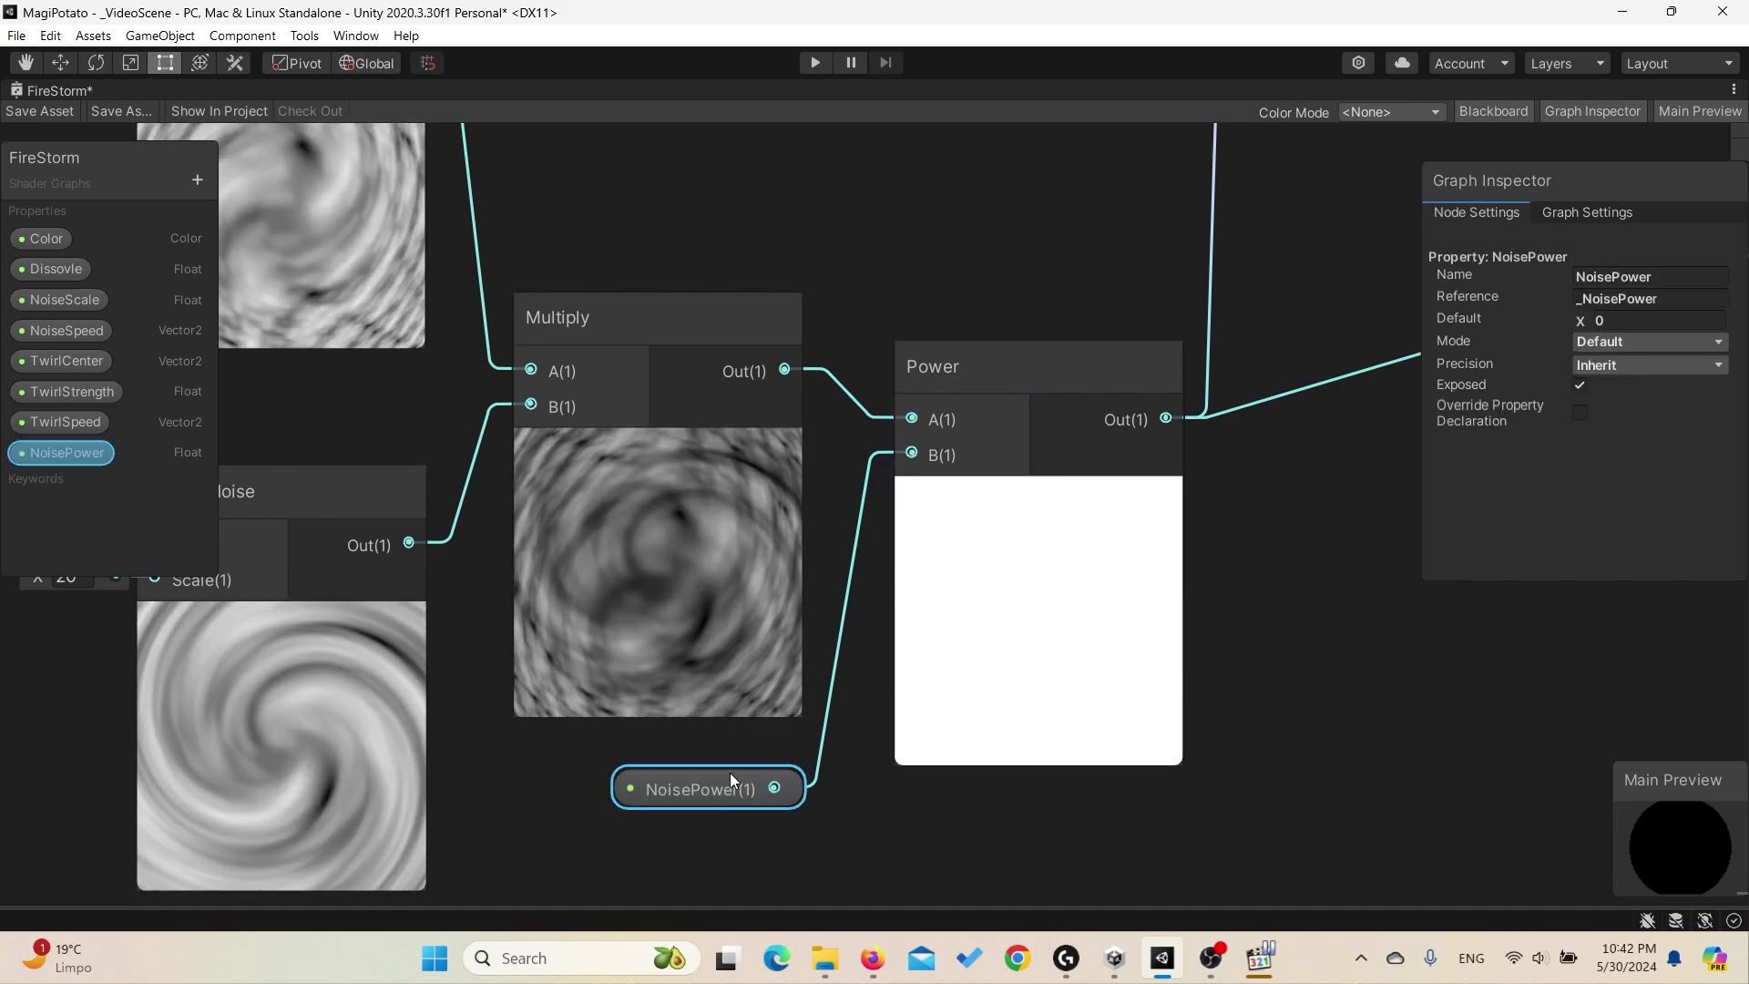
Step: Examine how the Color property and the Power output are multiplied to feed the Fragment block's Base Color
scroll(840, 570, down, 3)
middle_drag(839, 570, 969, 566)
middle_drag(785, 461, 869, 491)
click(197, 179)
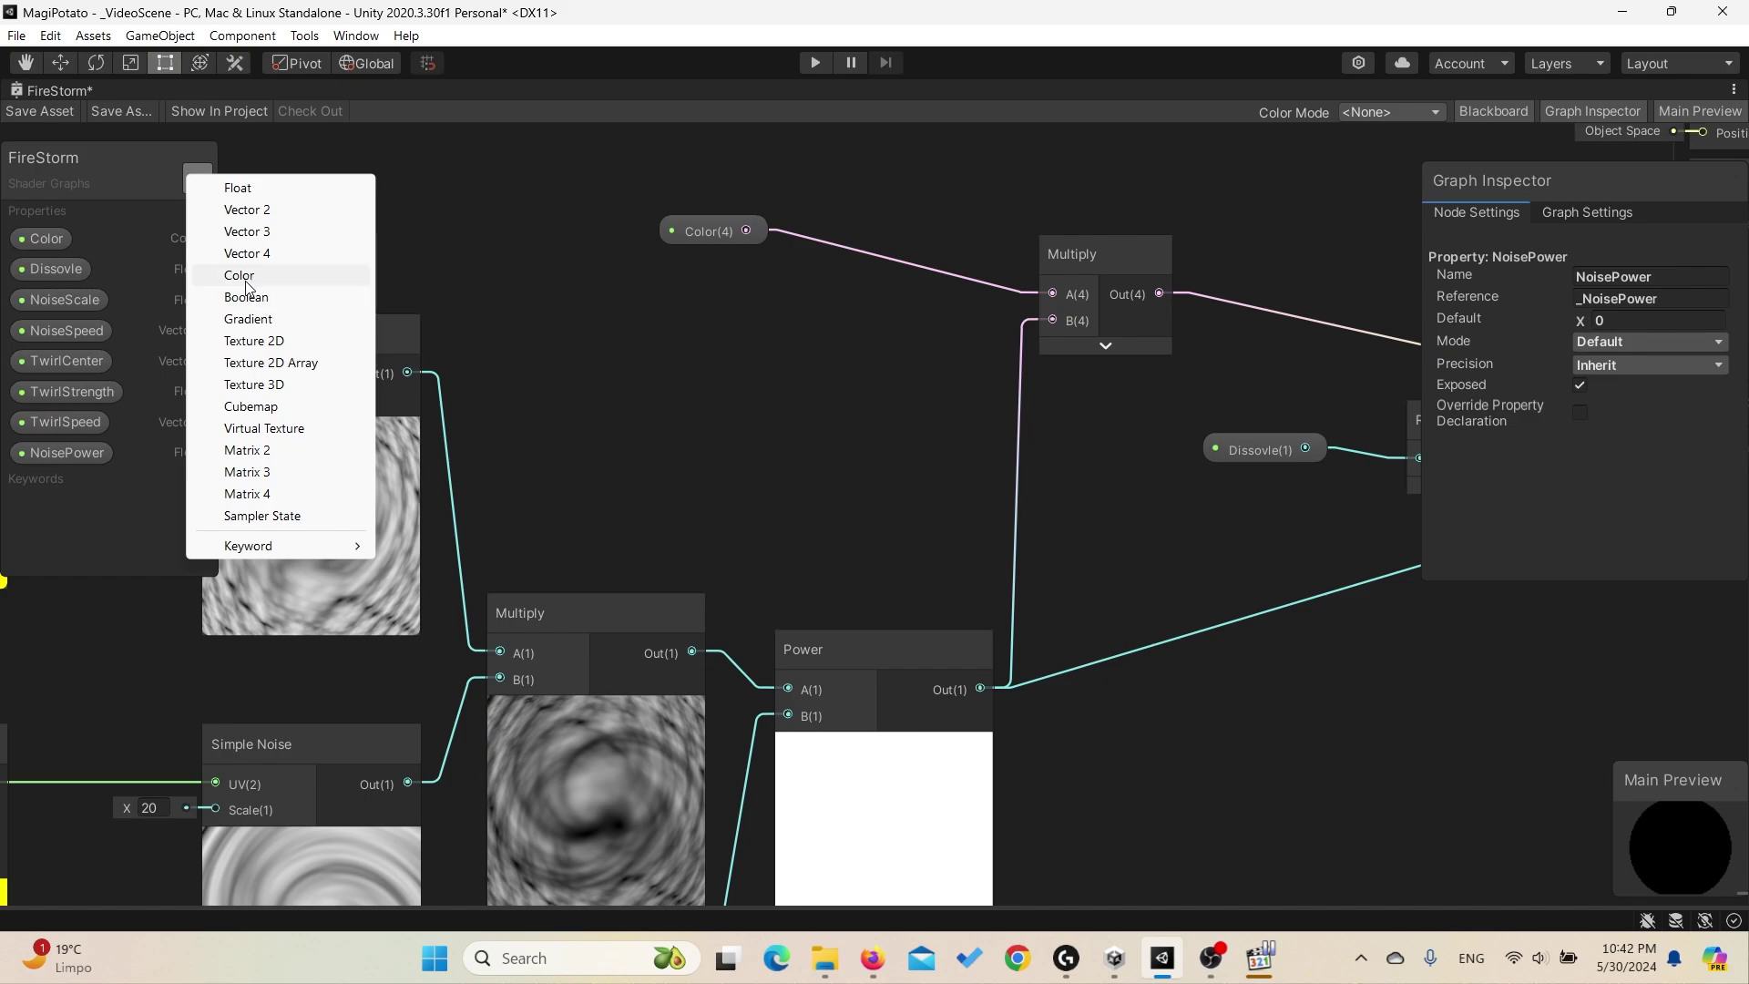
click(382, 272)
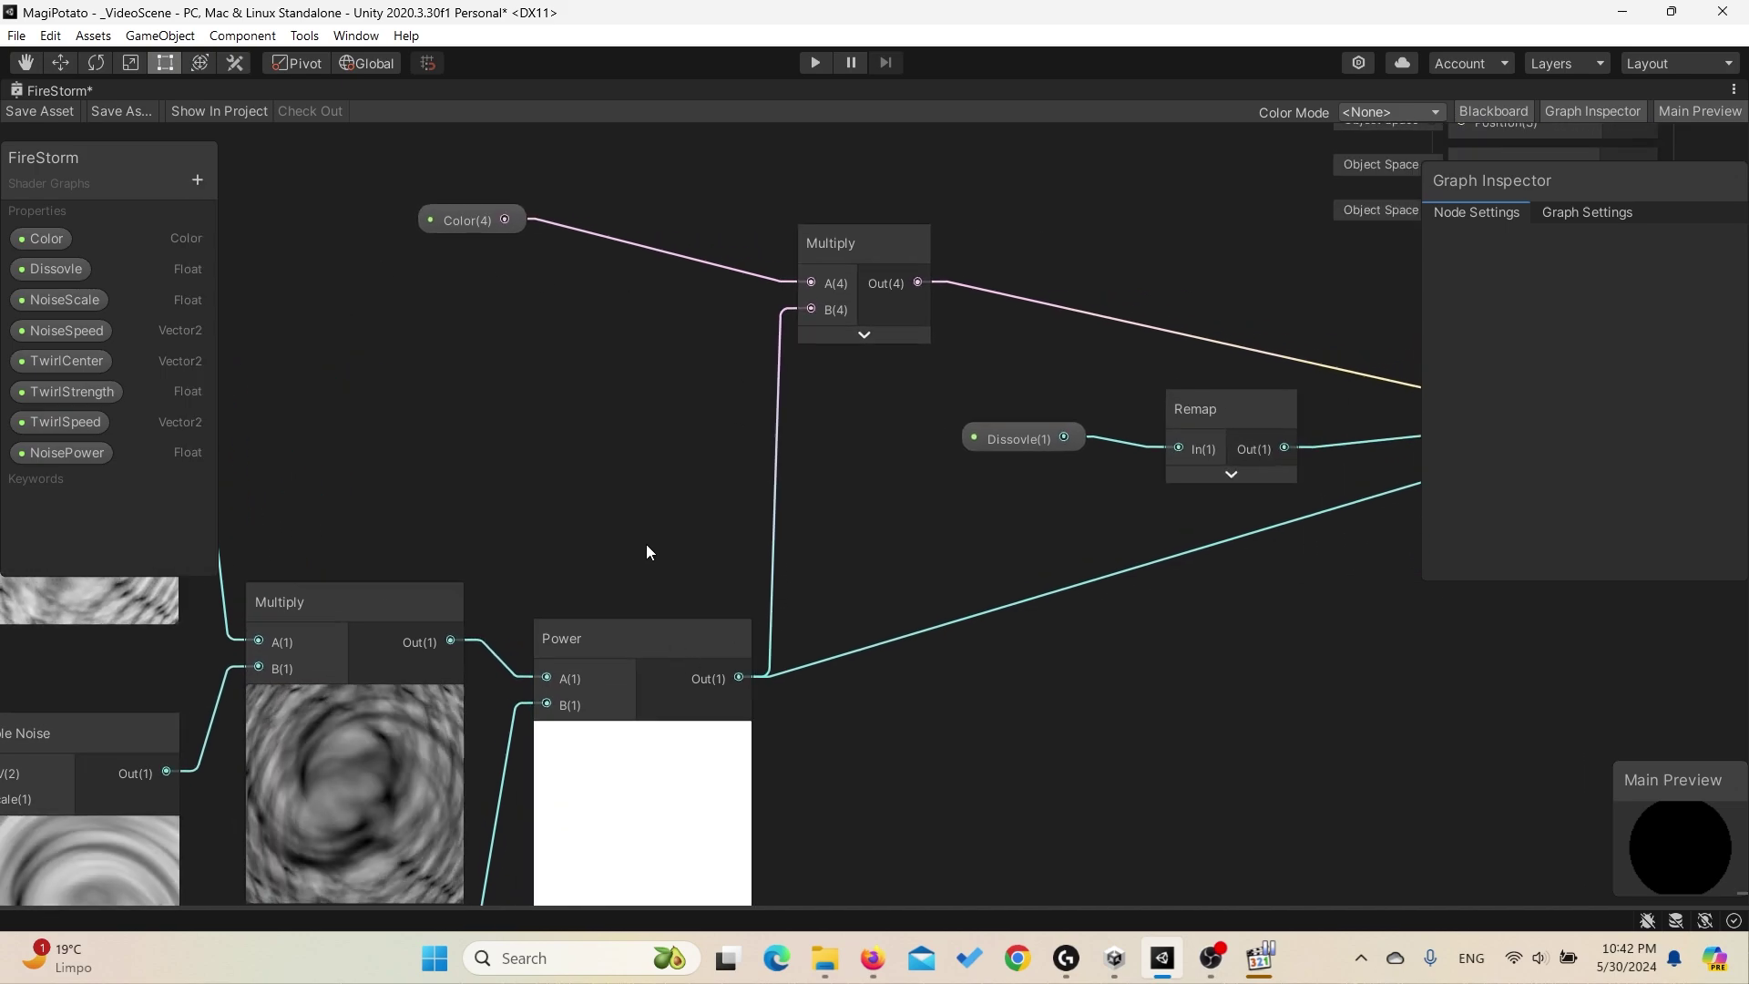
click(745, 506)
middle_drag(894, 595, 894, 679)
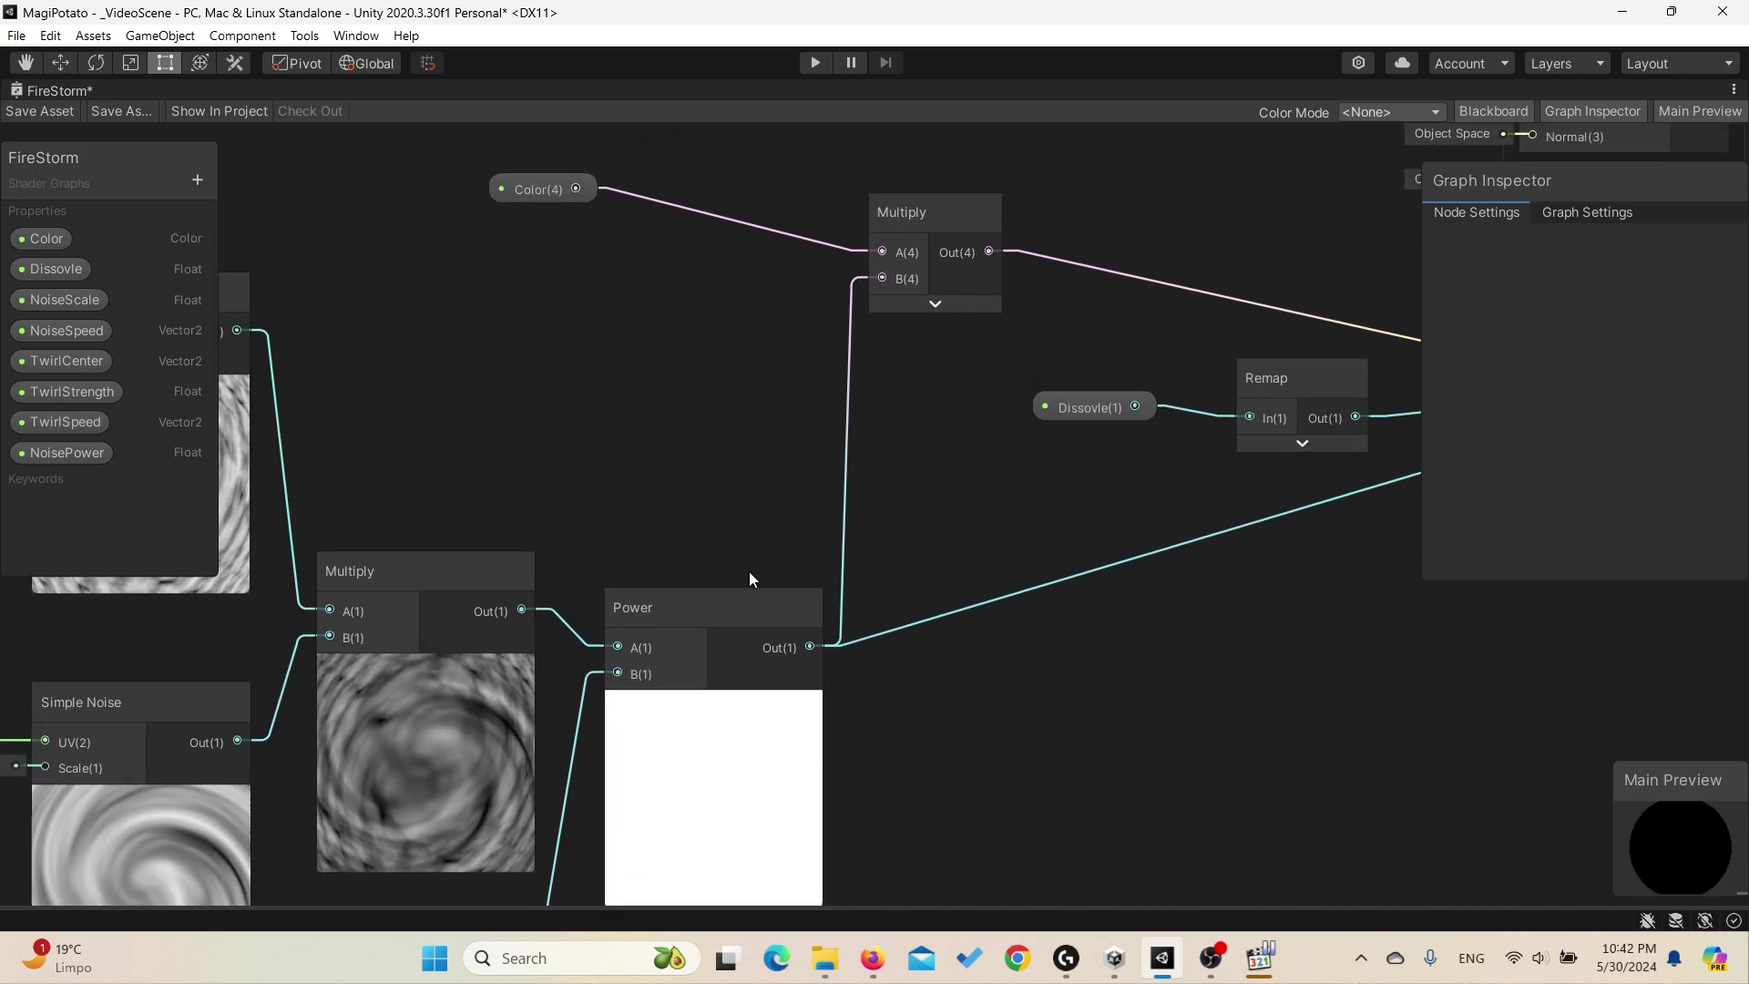
middle_drag(976, 473, 675, 423)
scroll(852, 461, up, 2)
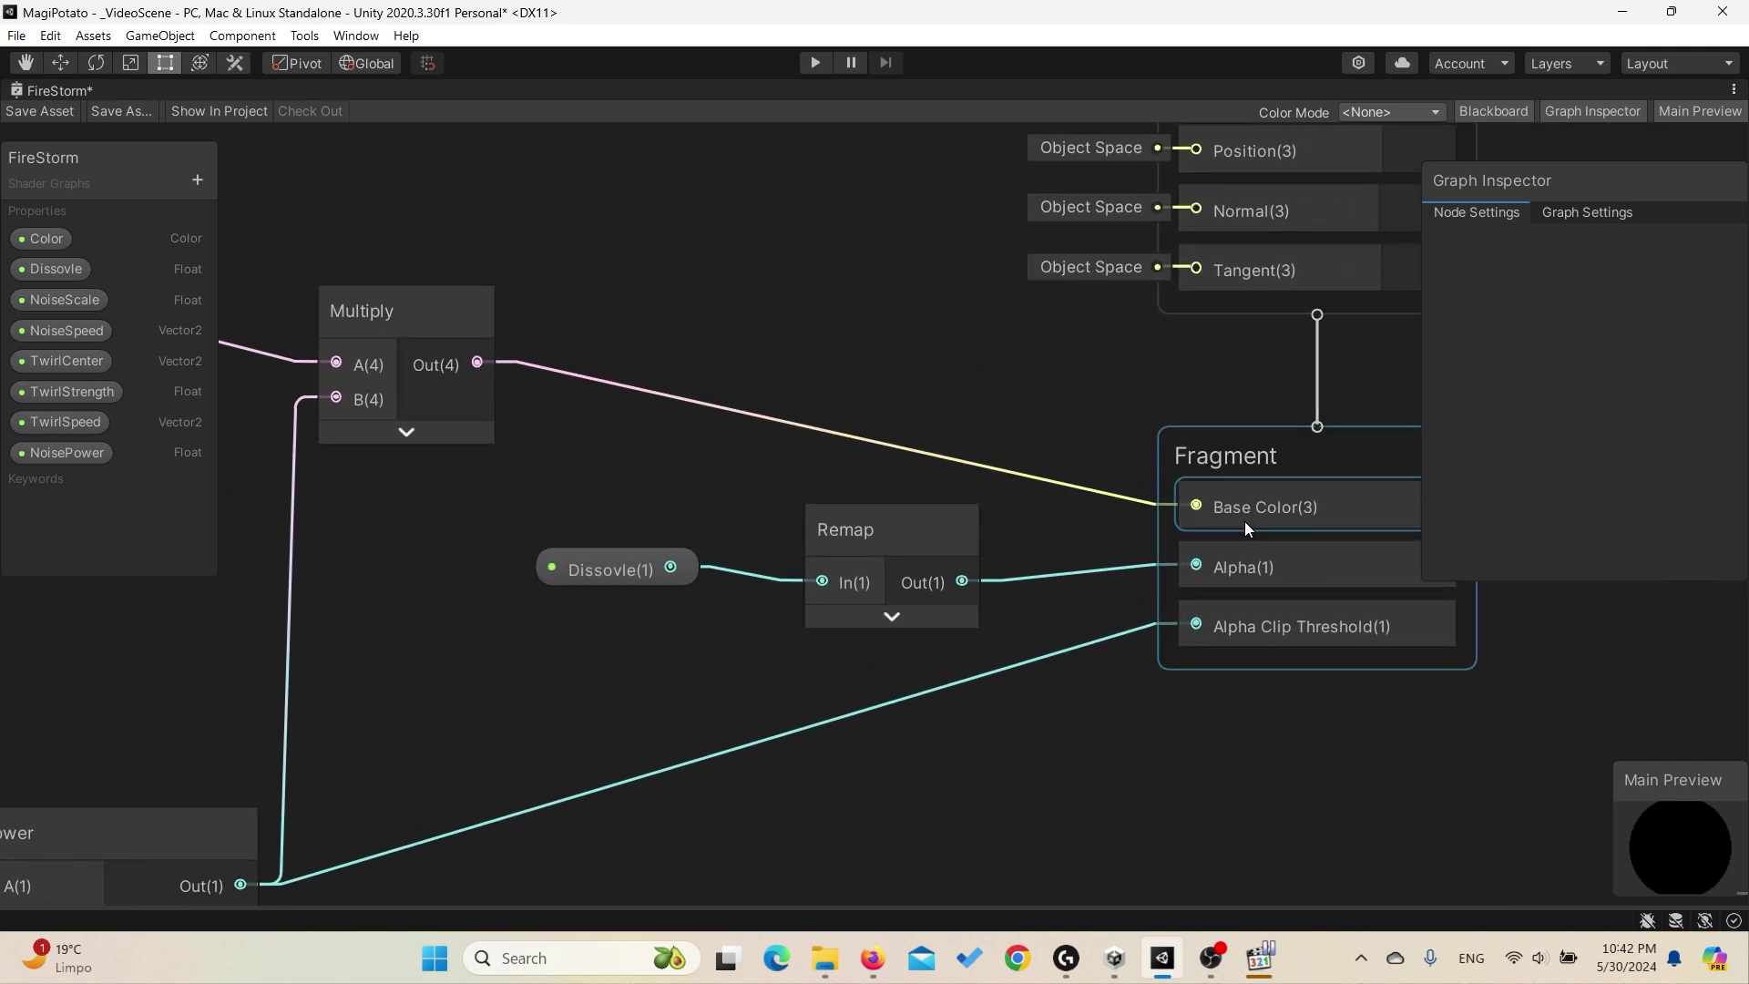
scroll(842, 394, down, 1)
middle_drag(842, 393, 1466, 518)
scroll(902, 664, up, 1)
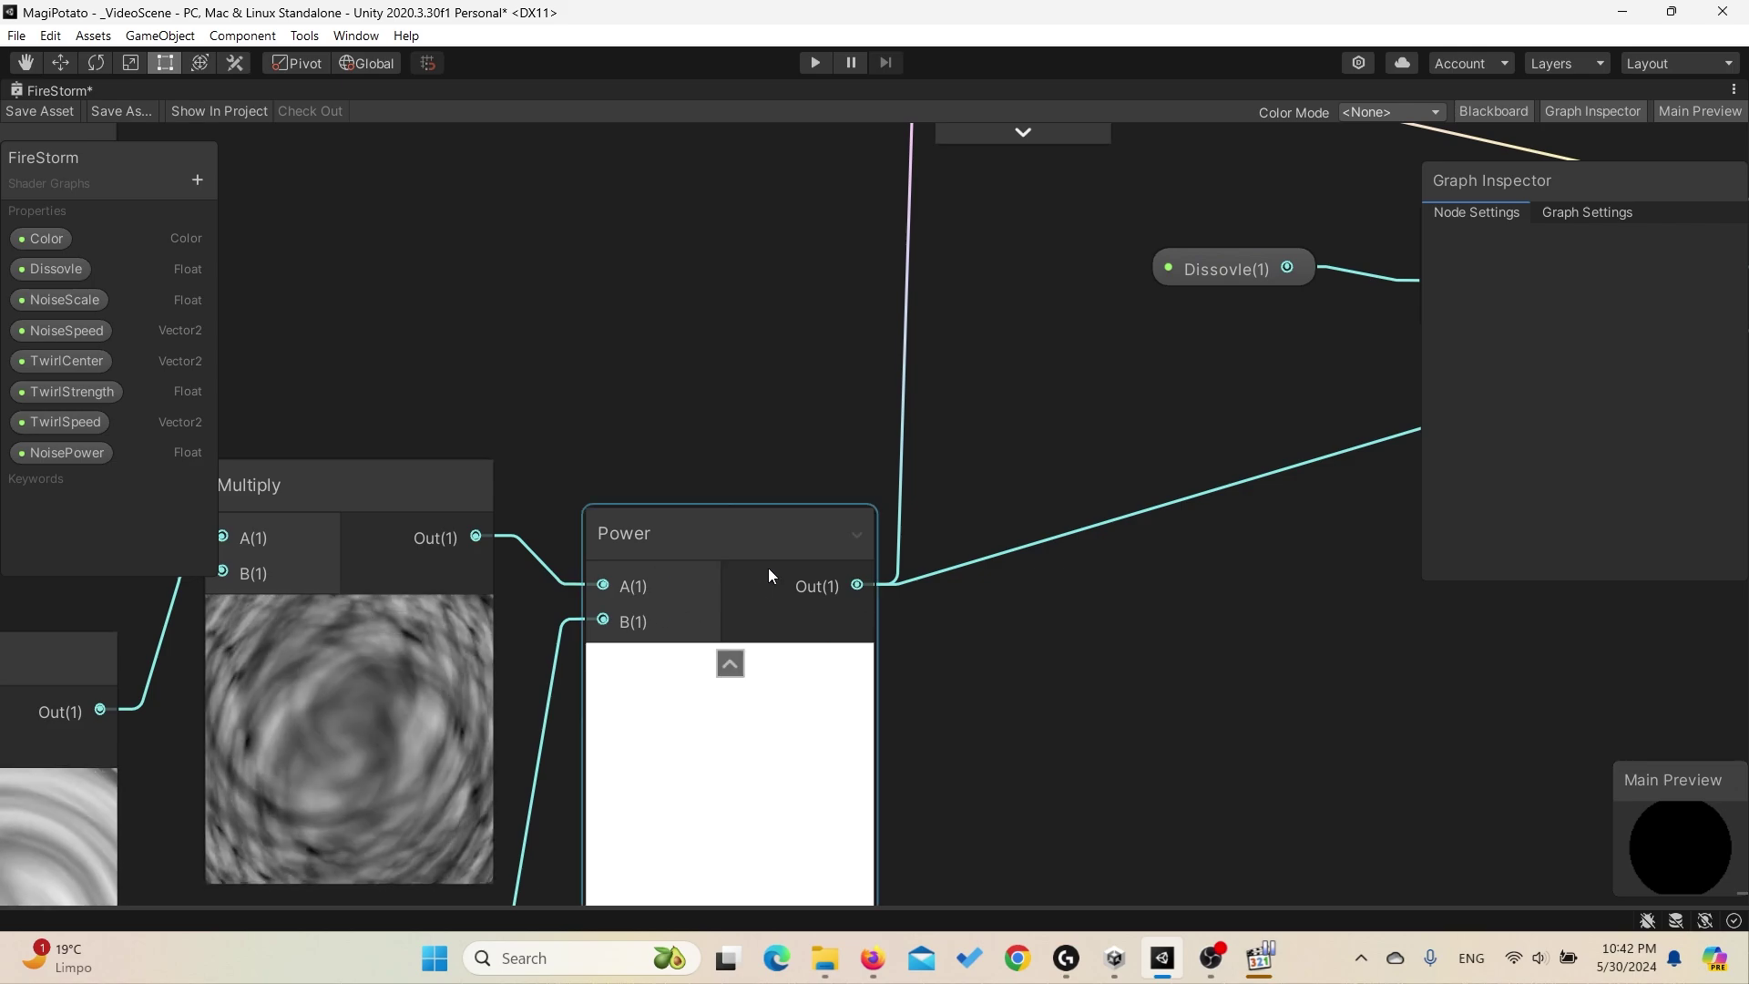
Step: Examine the Power link to Alpha Clip Threshold and the Dissovle property and Remap node that feed Alpha
middle_drag(1106, 607, 605, 676)
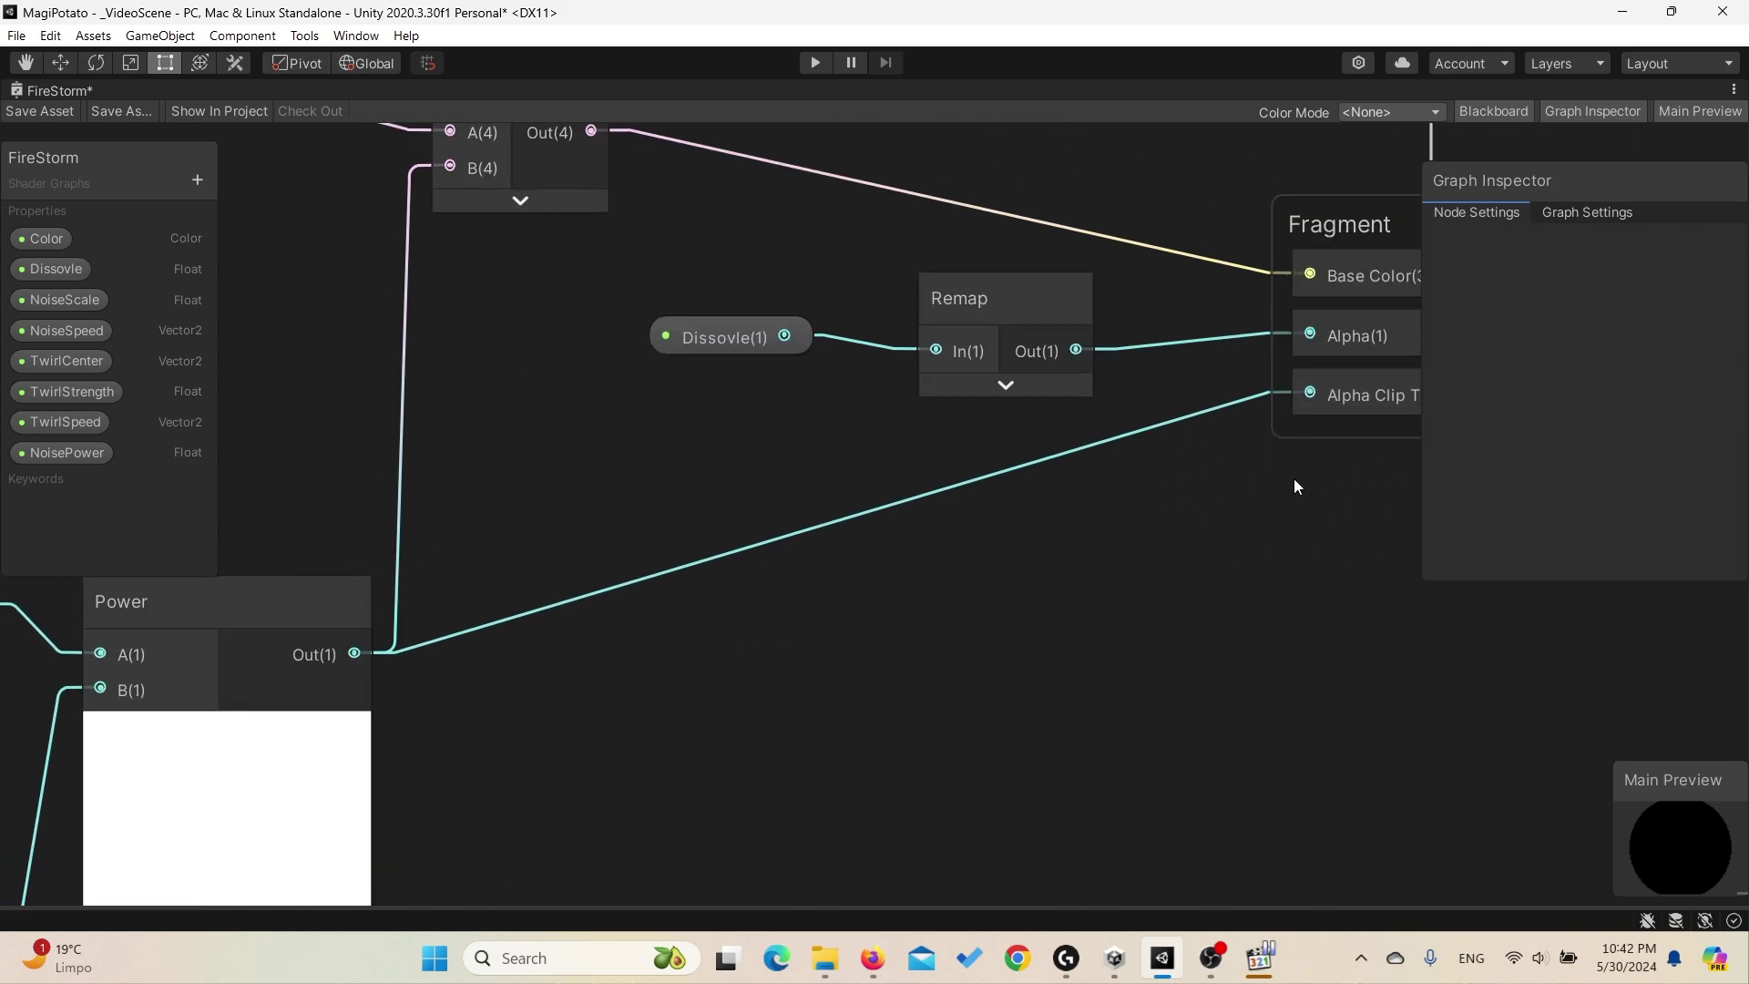
middle_drag(1273, 498, 1077, 546)
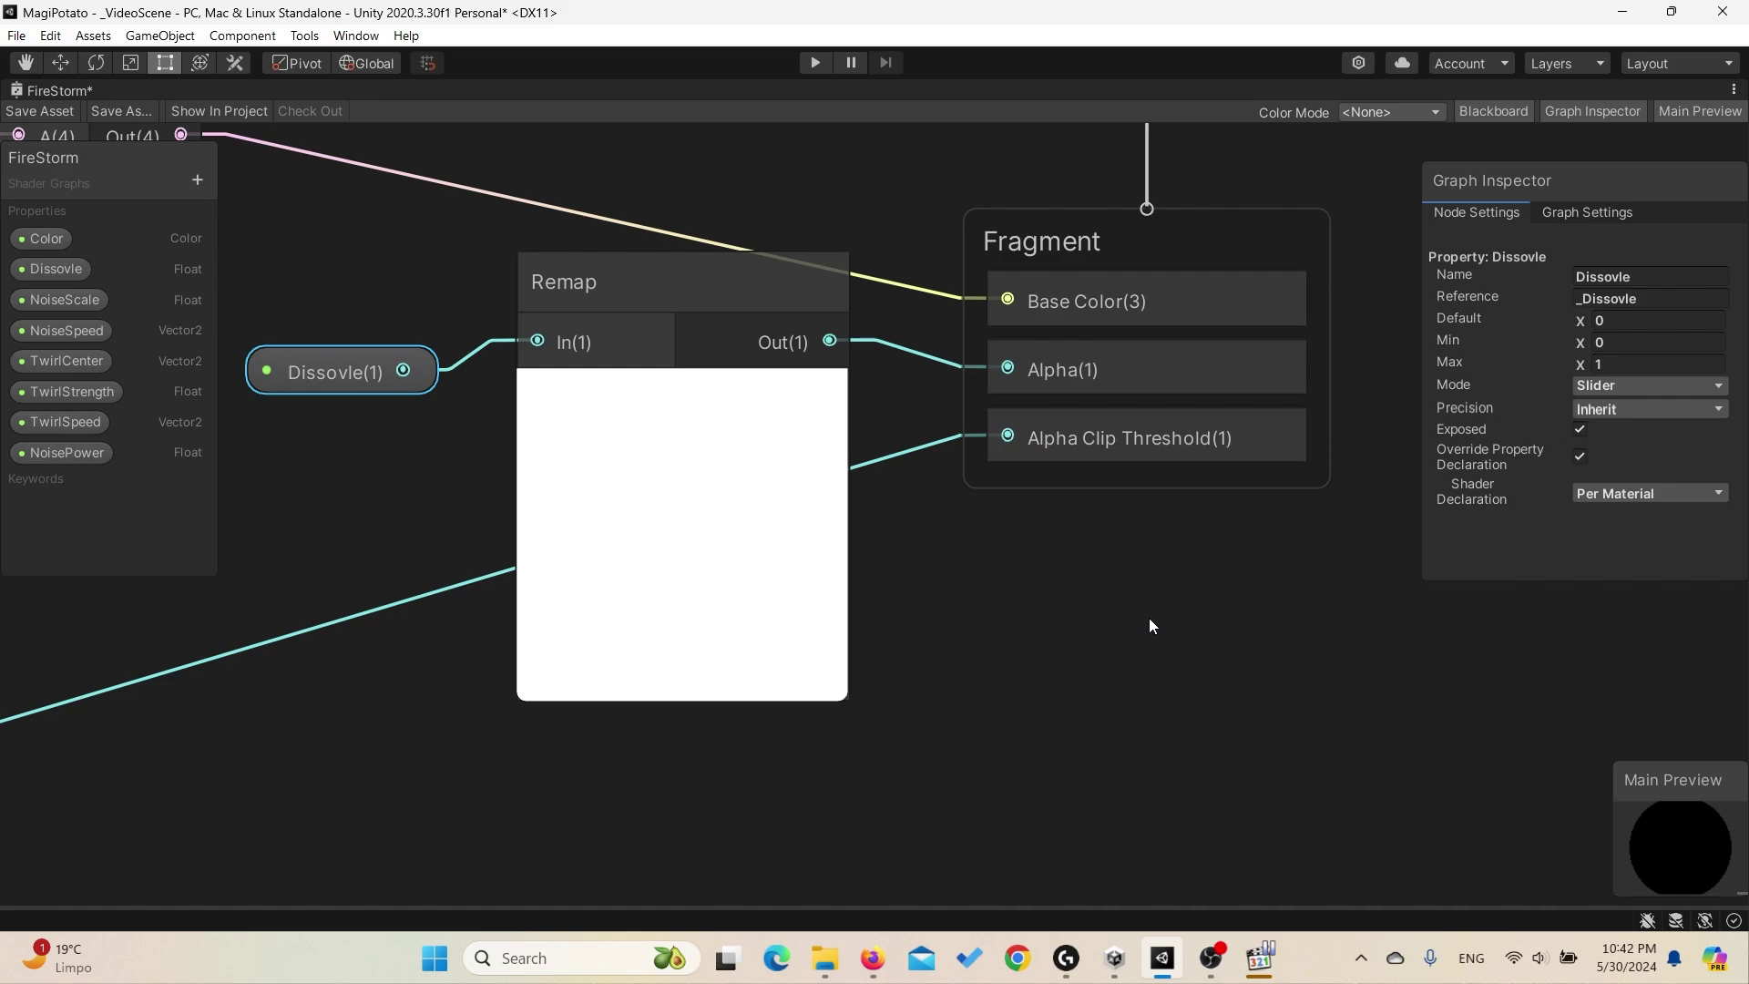
click(681, 382)
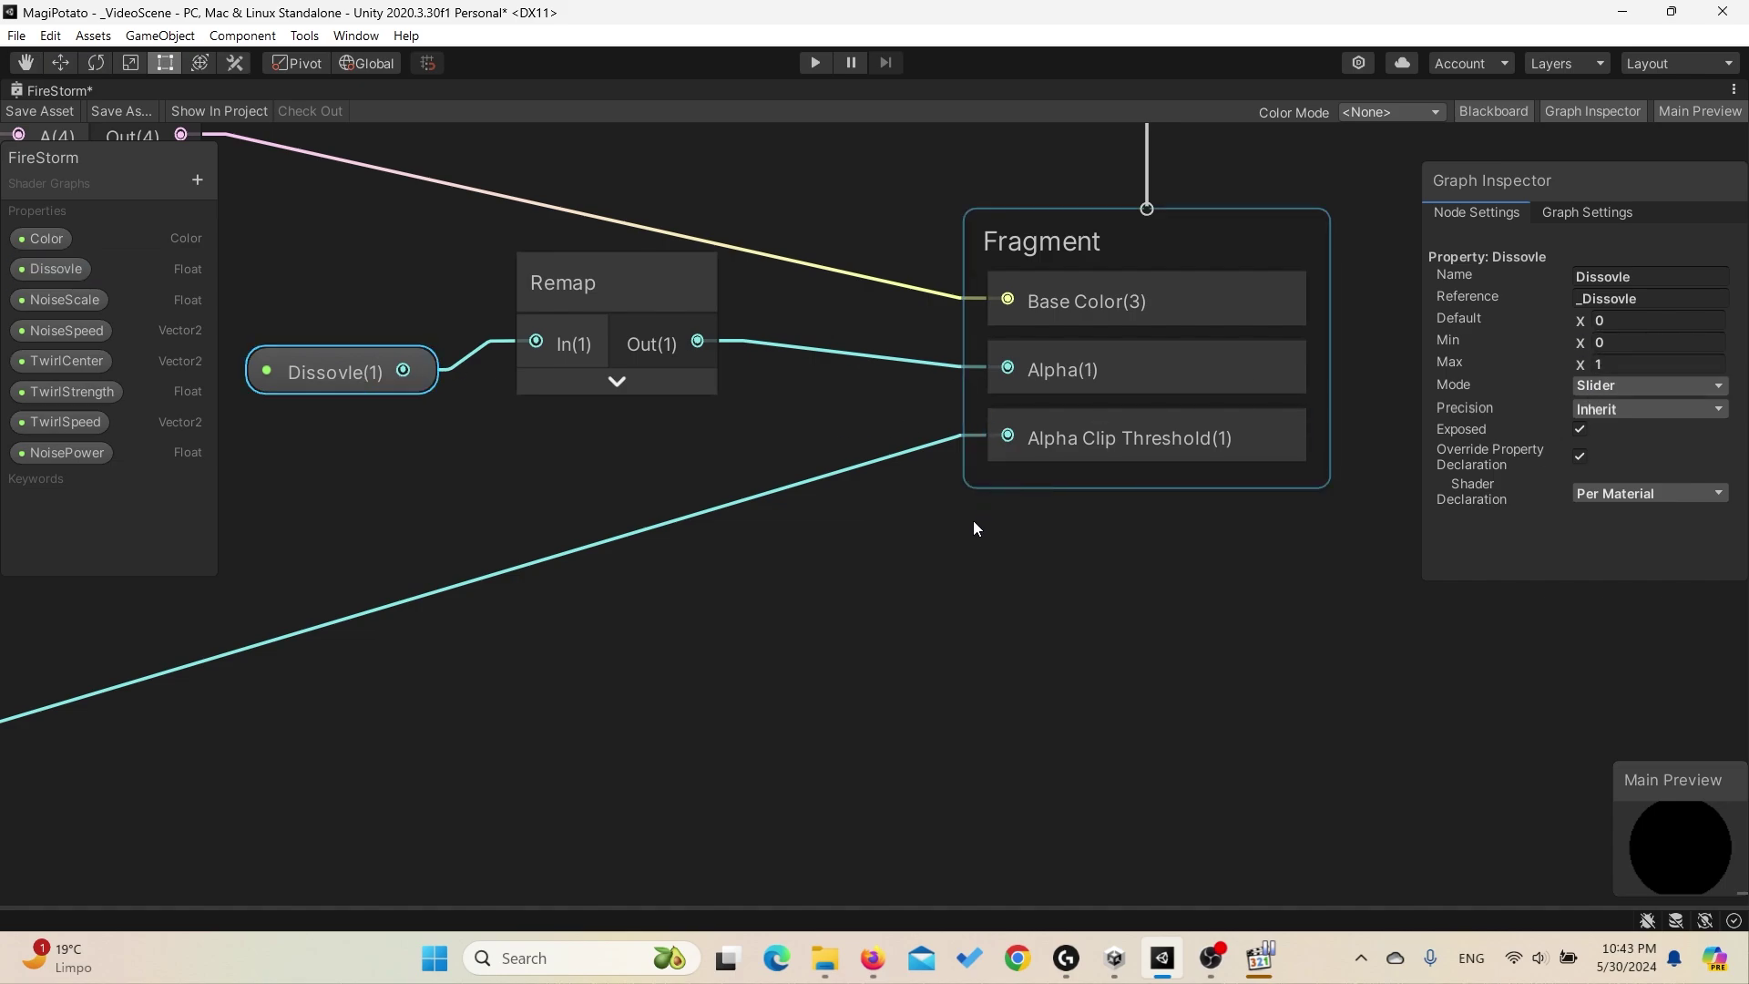
scroll(952, 594, down, 3)
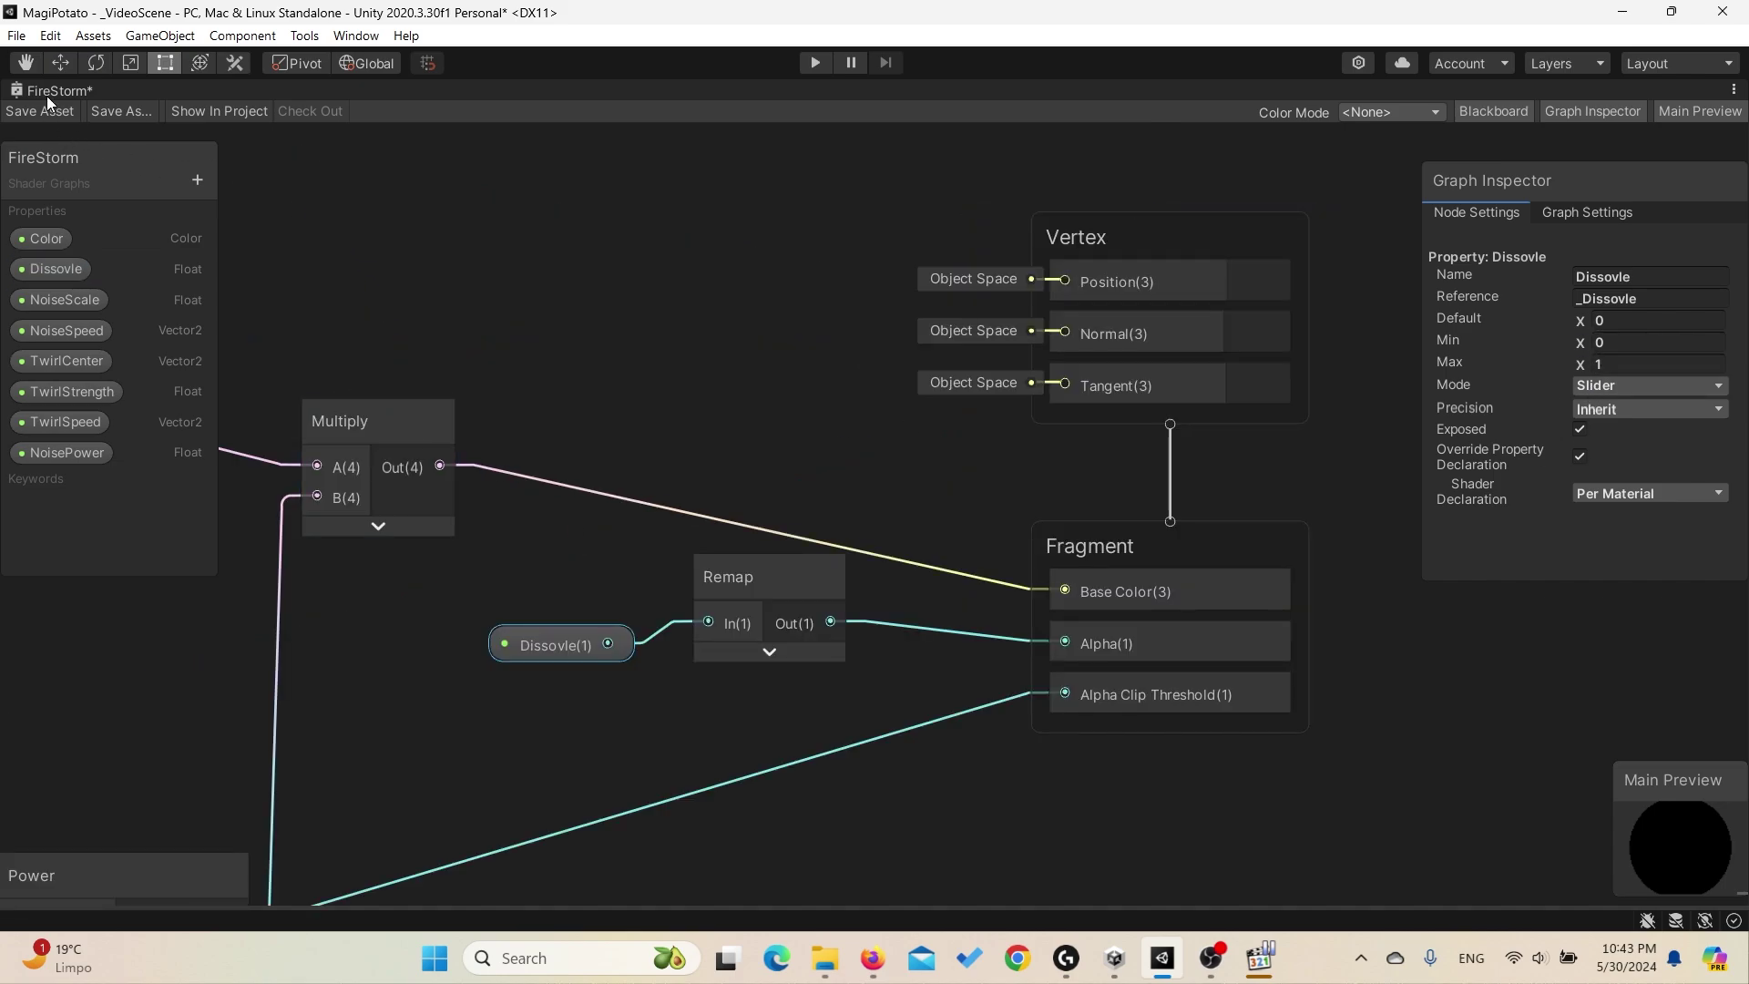
middle_drag(528, 424, 823, 358)
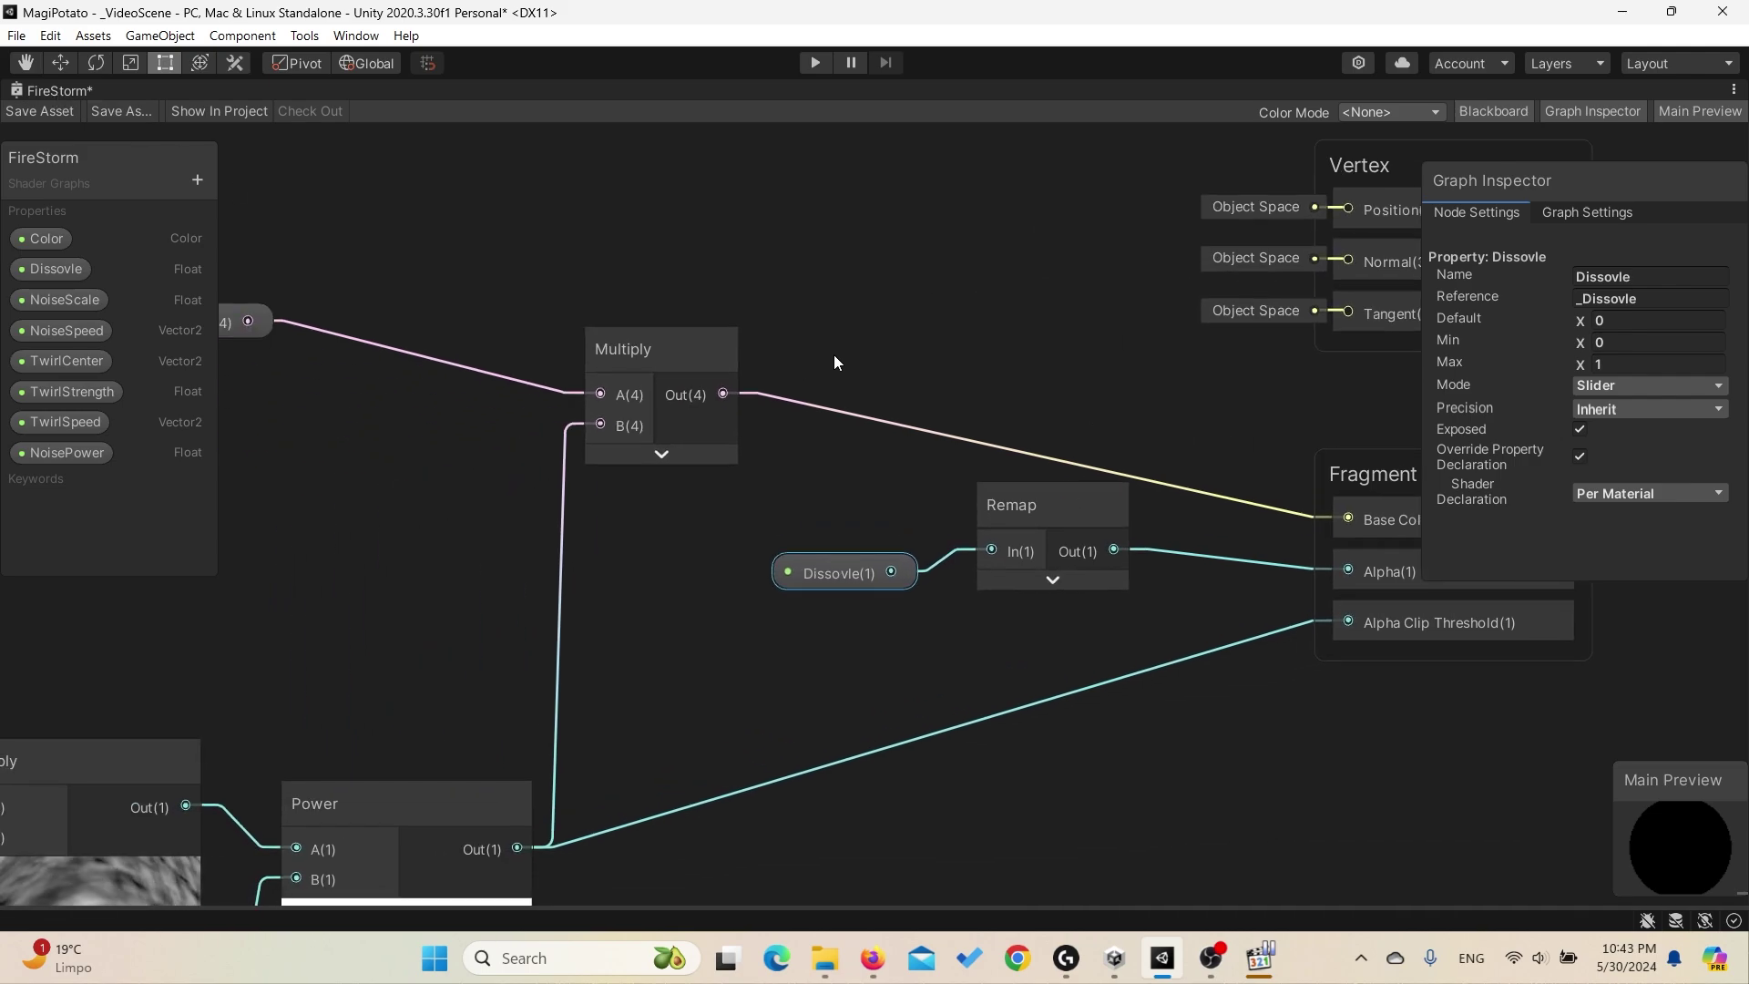
Step: Restore the full editor layout from the maximized graph, select broadSword and expand its Sword Mat material properties
right_click(61, 85)
click(102, 105)
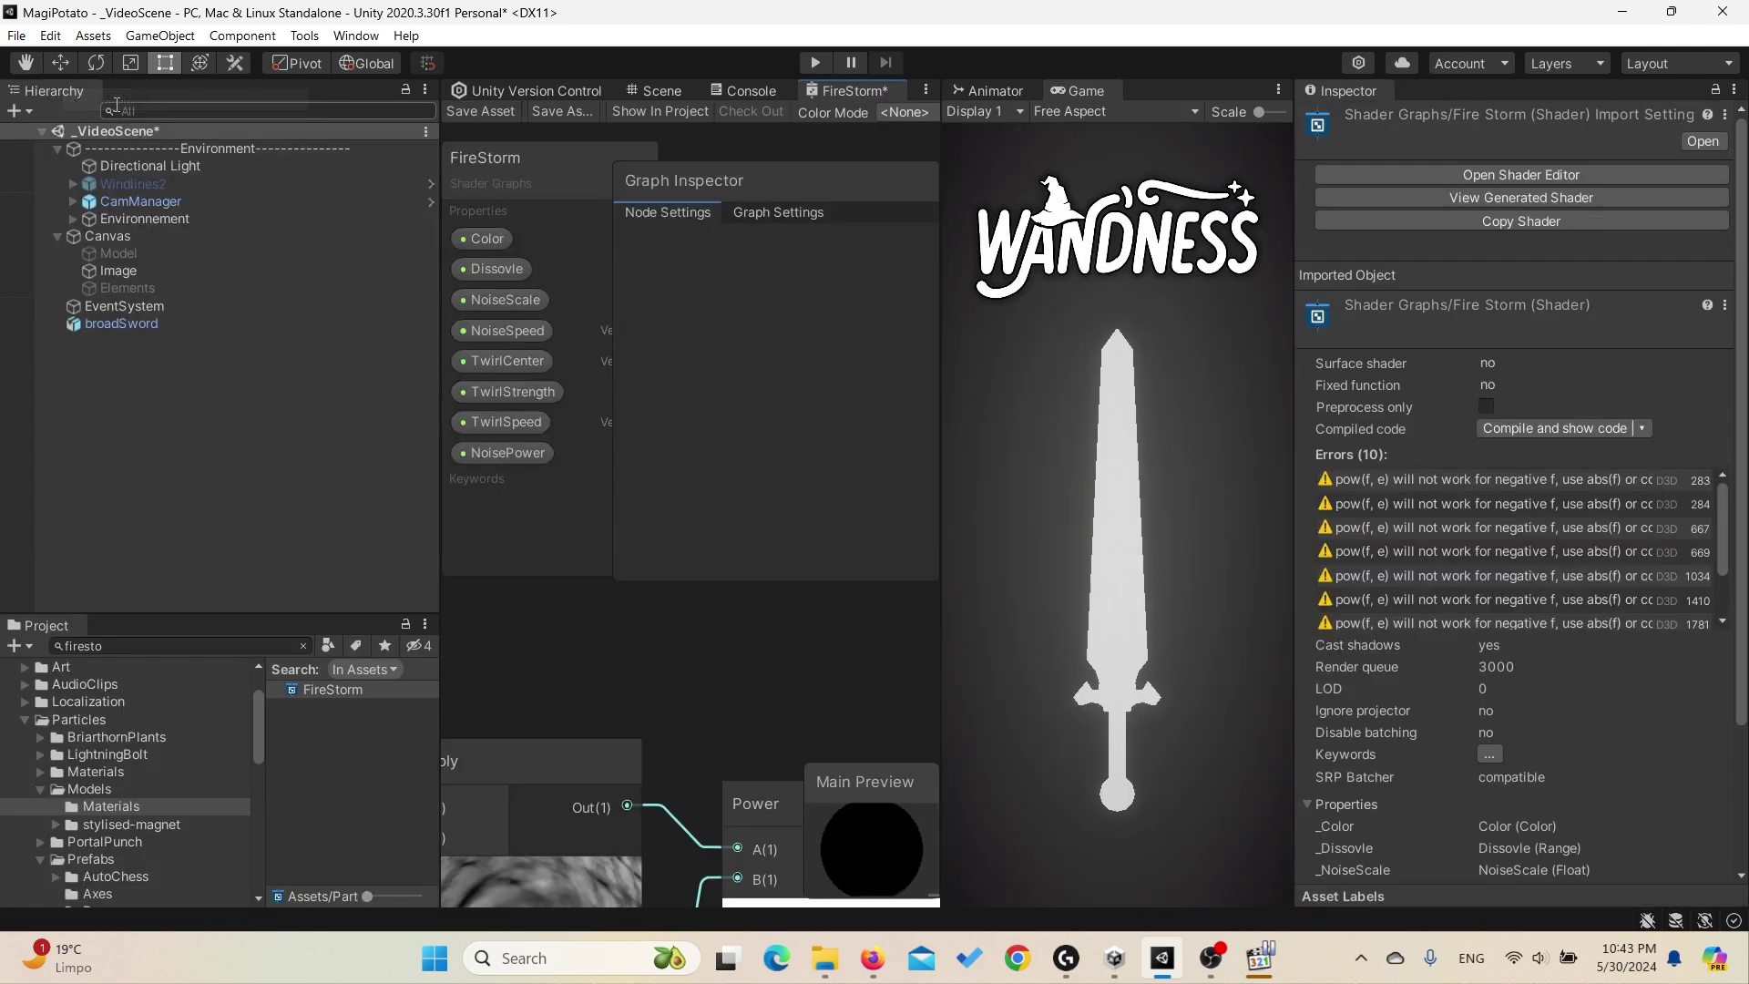
click(137, 325)
click(1527, 407)
scroll(1567, 528, down, 5)
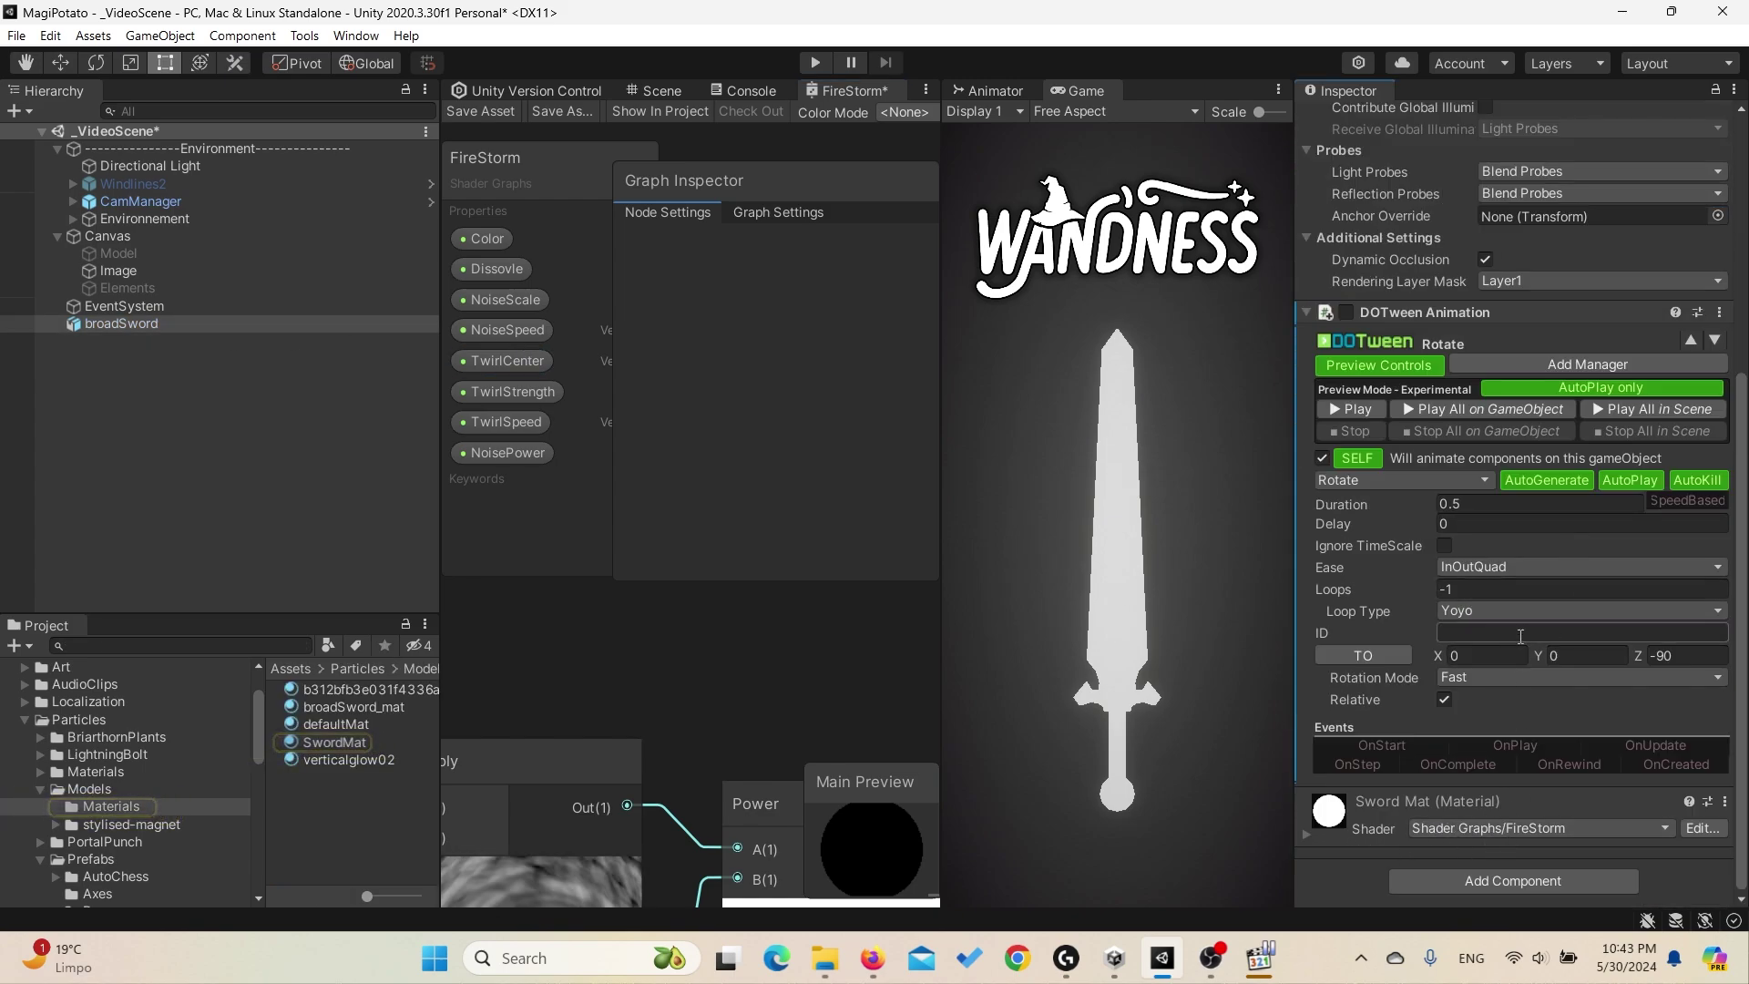
click(1308, 839)
scroll(1466, 532, down, 4)
Step: Set the Sword Mat's HDR Color to orange and raise its intensity
click(1689, 539)
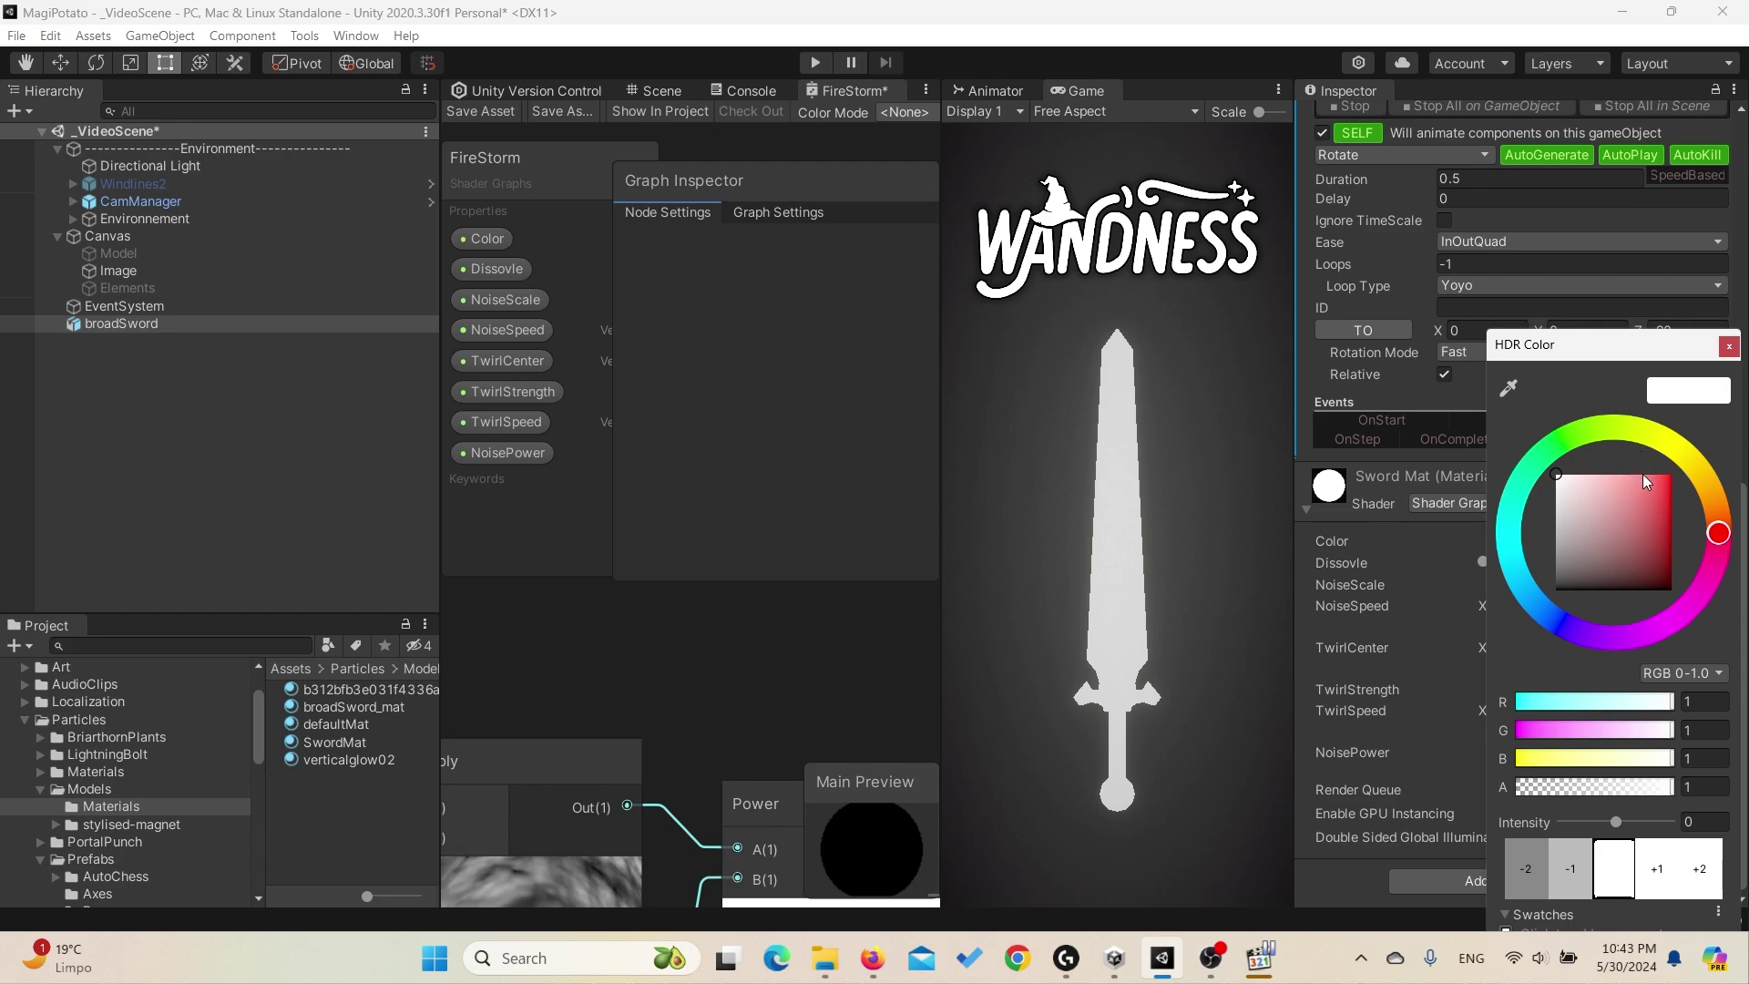
click(1690, 467)
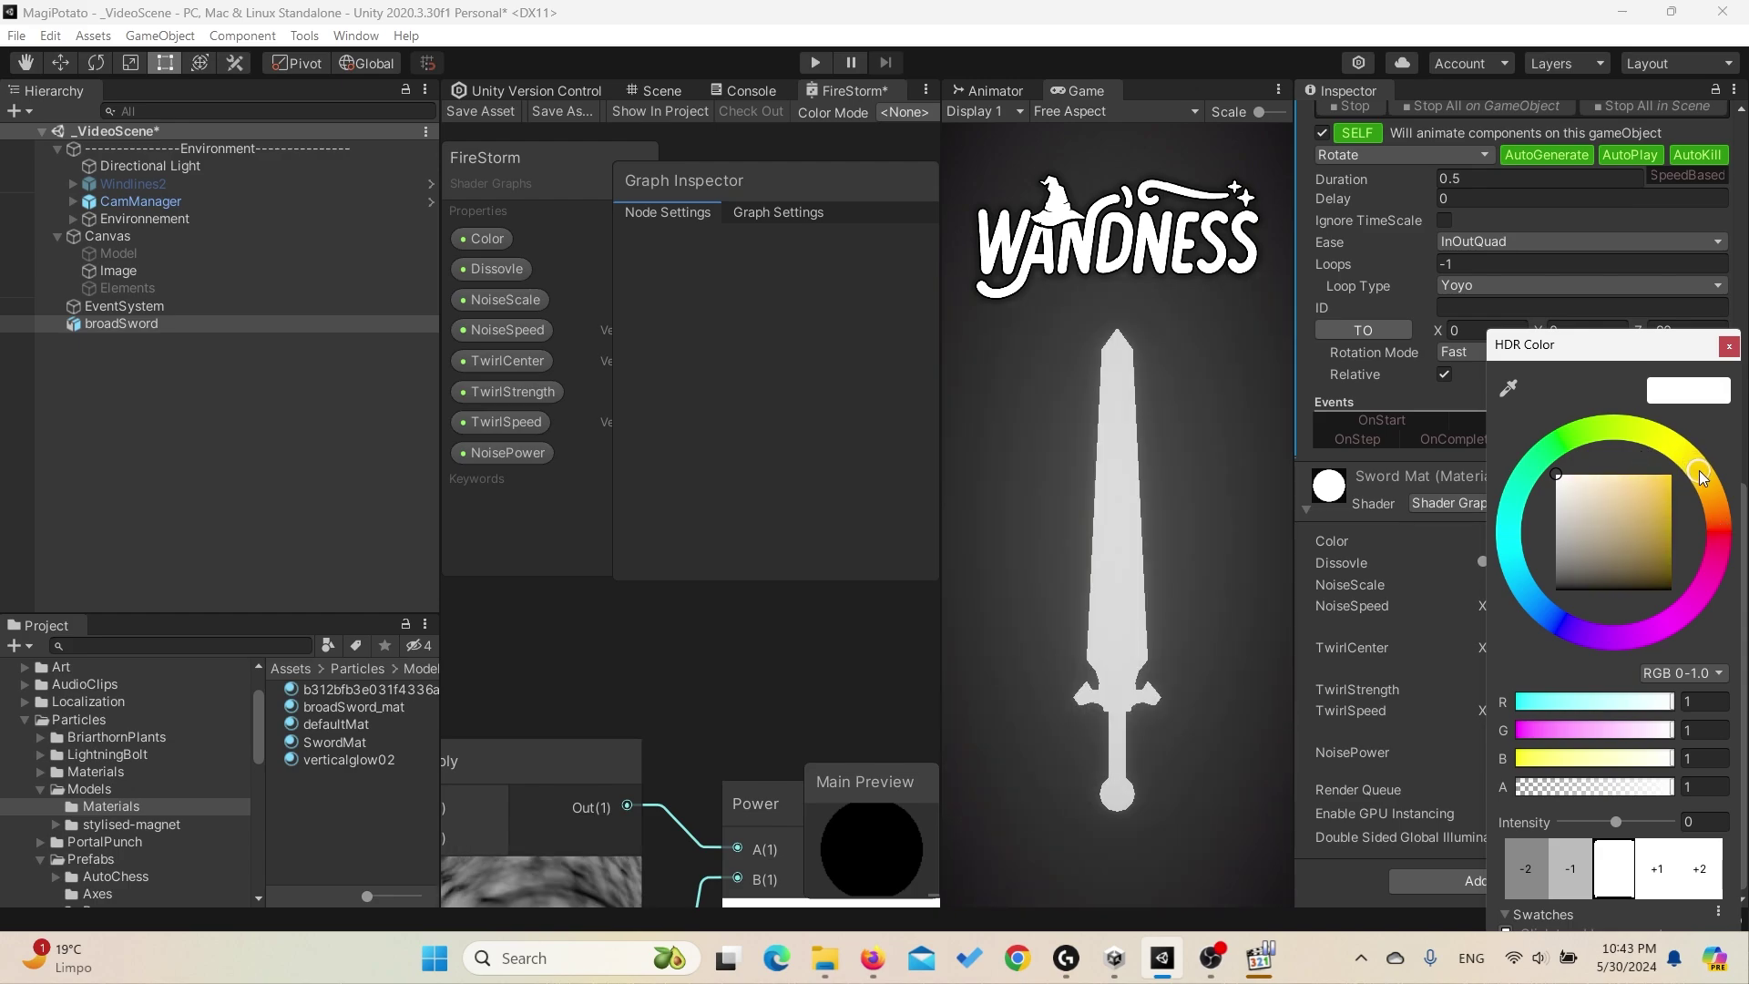
click(1661, 483)
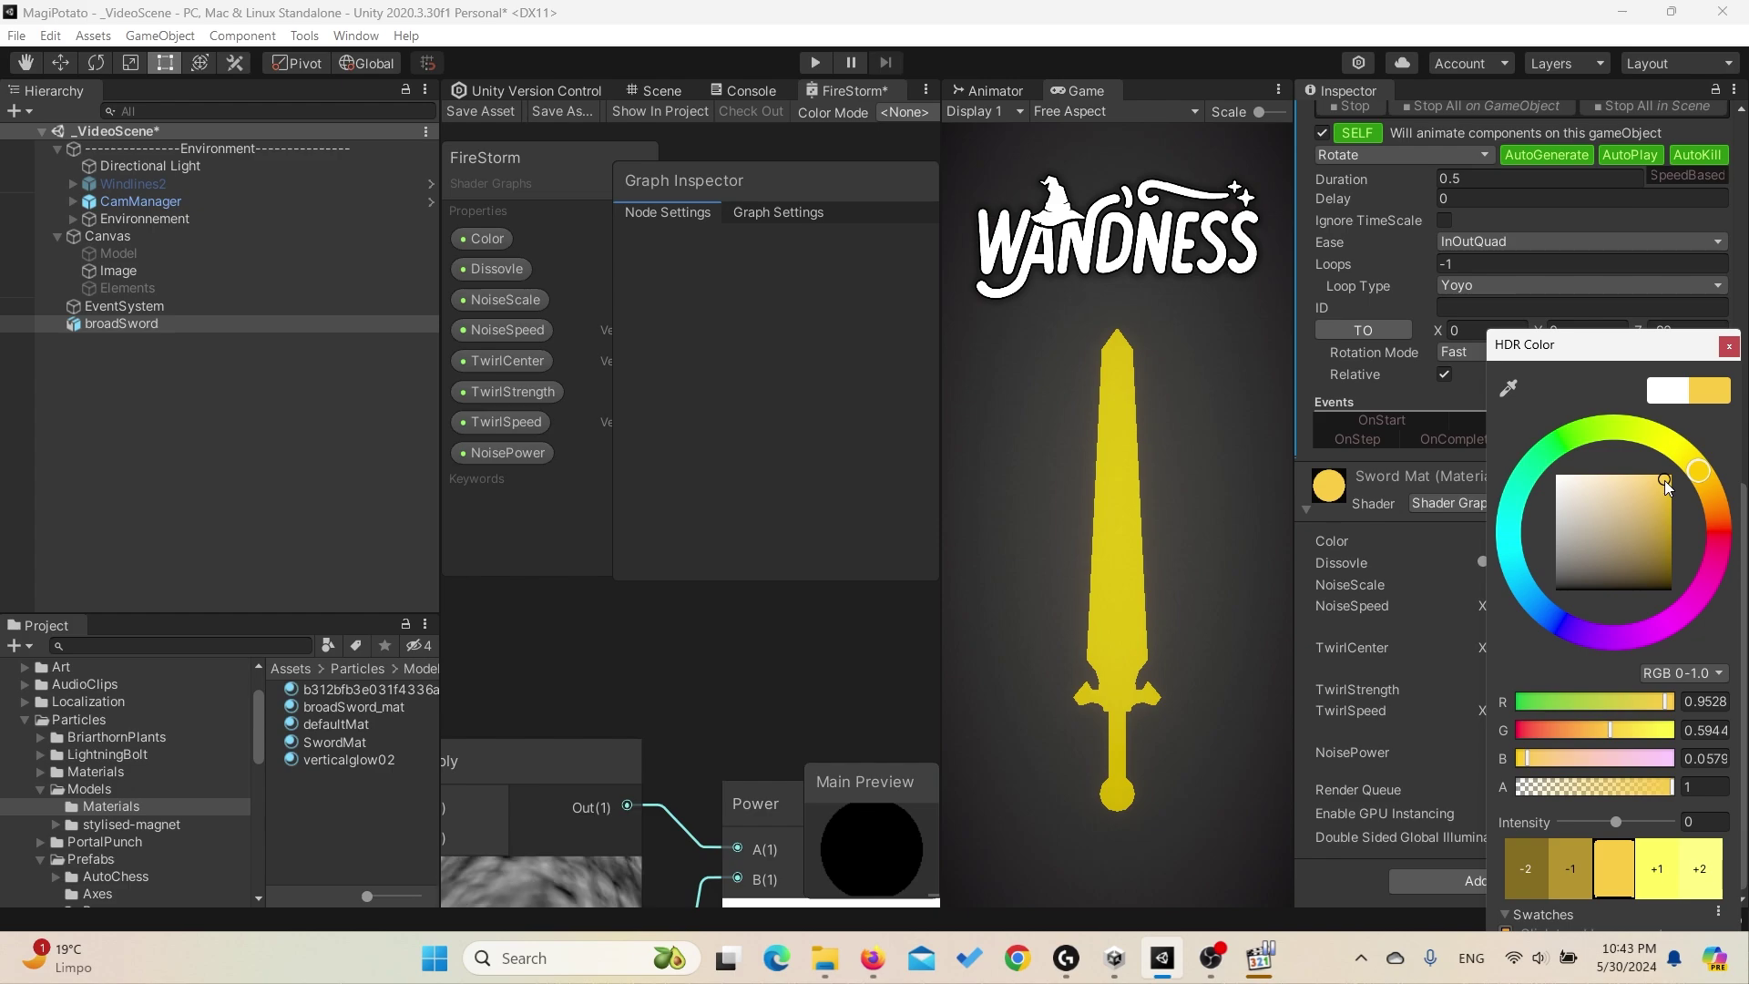
drag(1699, 474, 1715, 511)
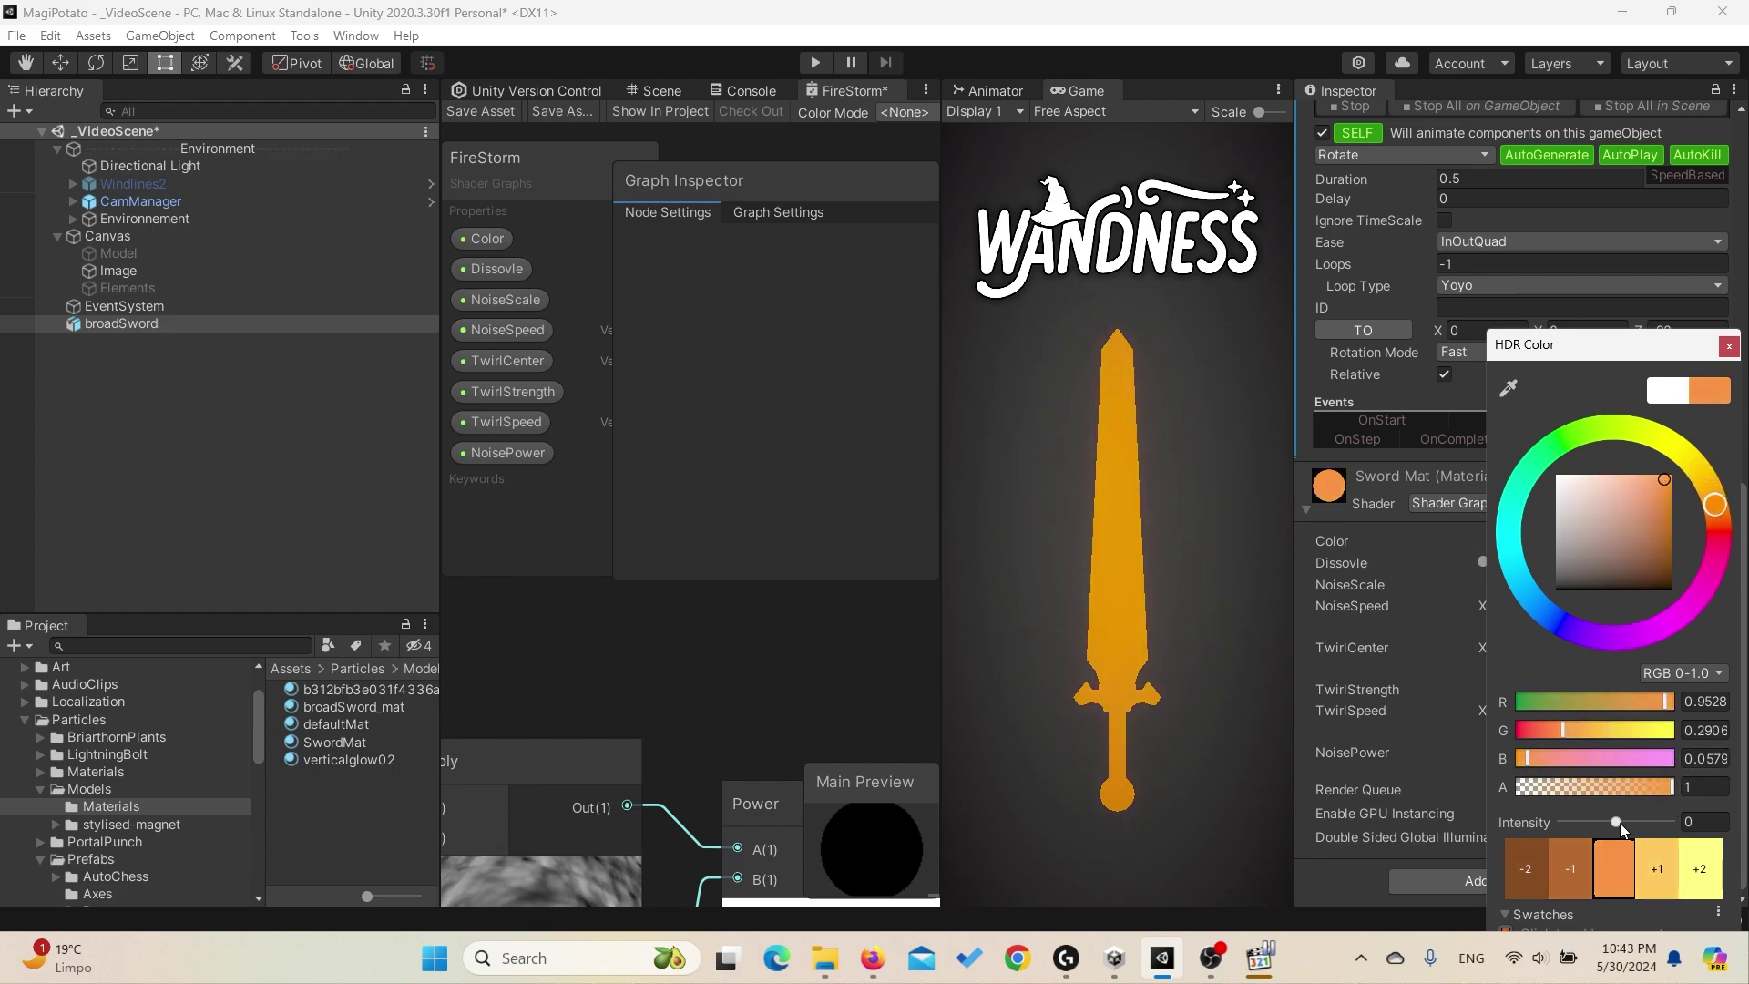
drag(1620, 824, 1626, 826)
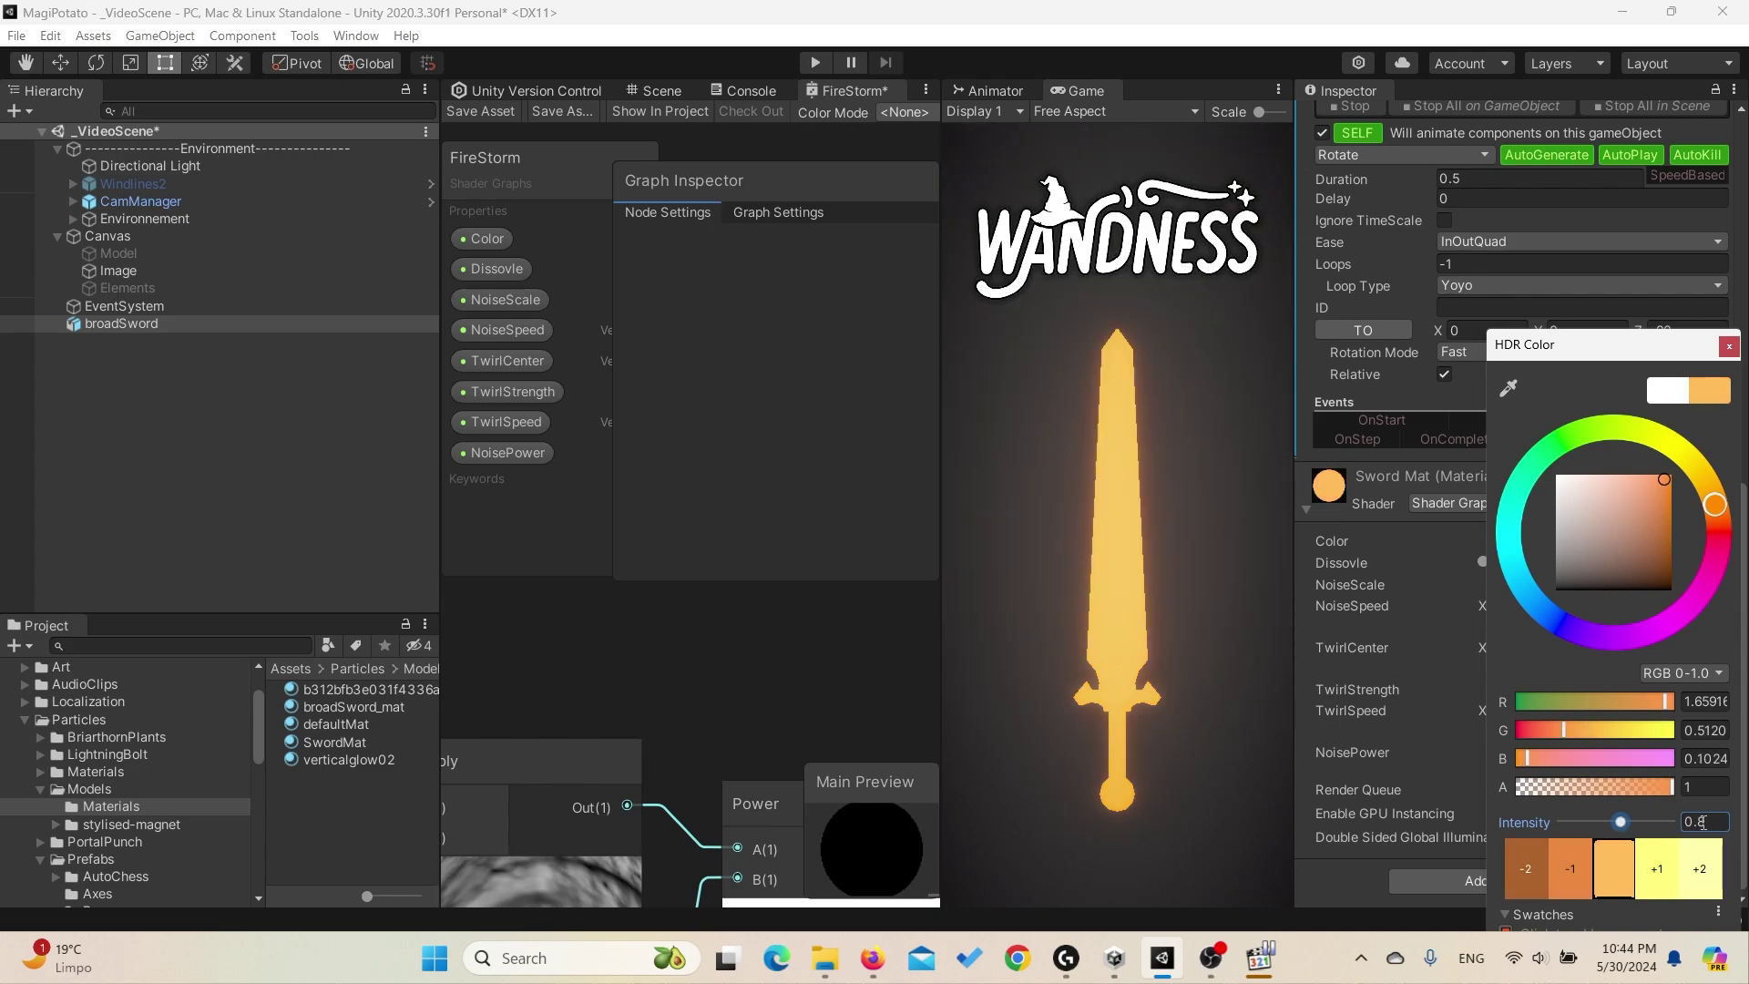
text(12)
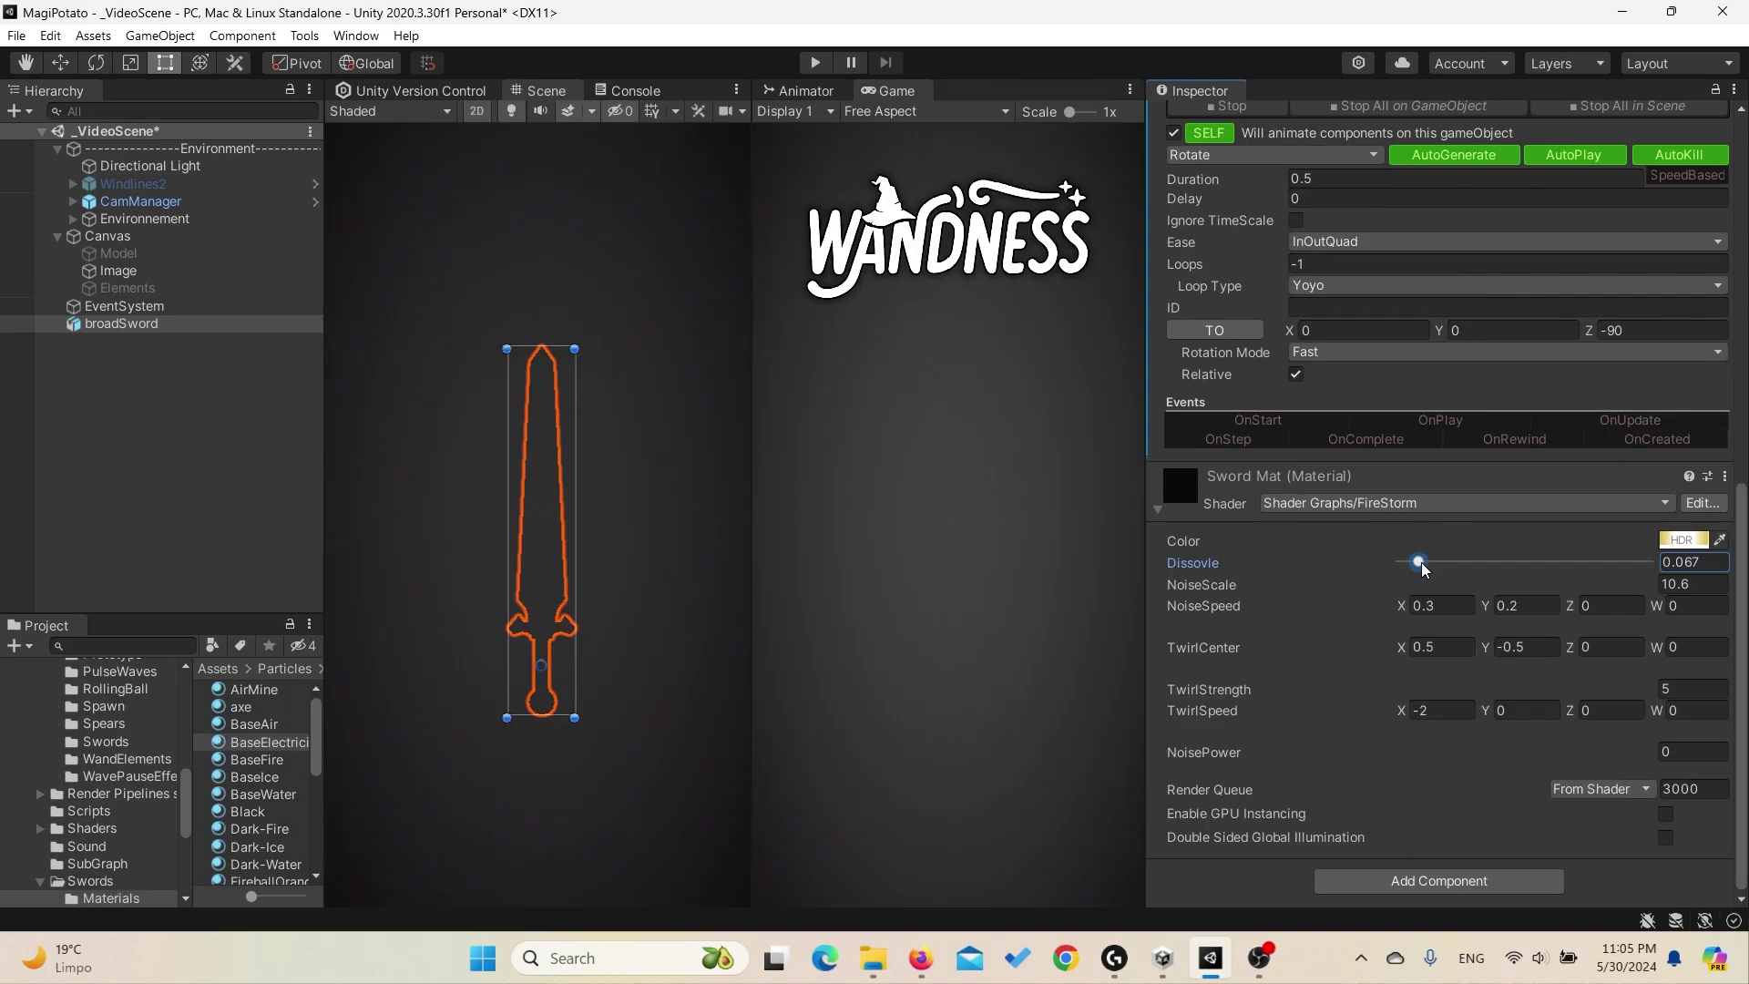
Step: Set the Sword Mat's NoisePower to 0.5 and its Dissovle value to about 0.56
mouse_move(1431, 565)
mouse_down()
mouse_move(1401, 559)
mouse_move(1431, 566)
mouse_up()
drag(1224, 755, 1257, 749)
text(0.5)
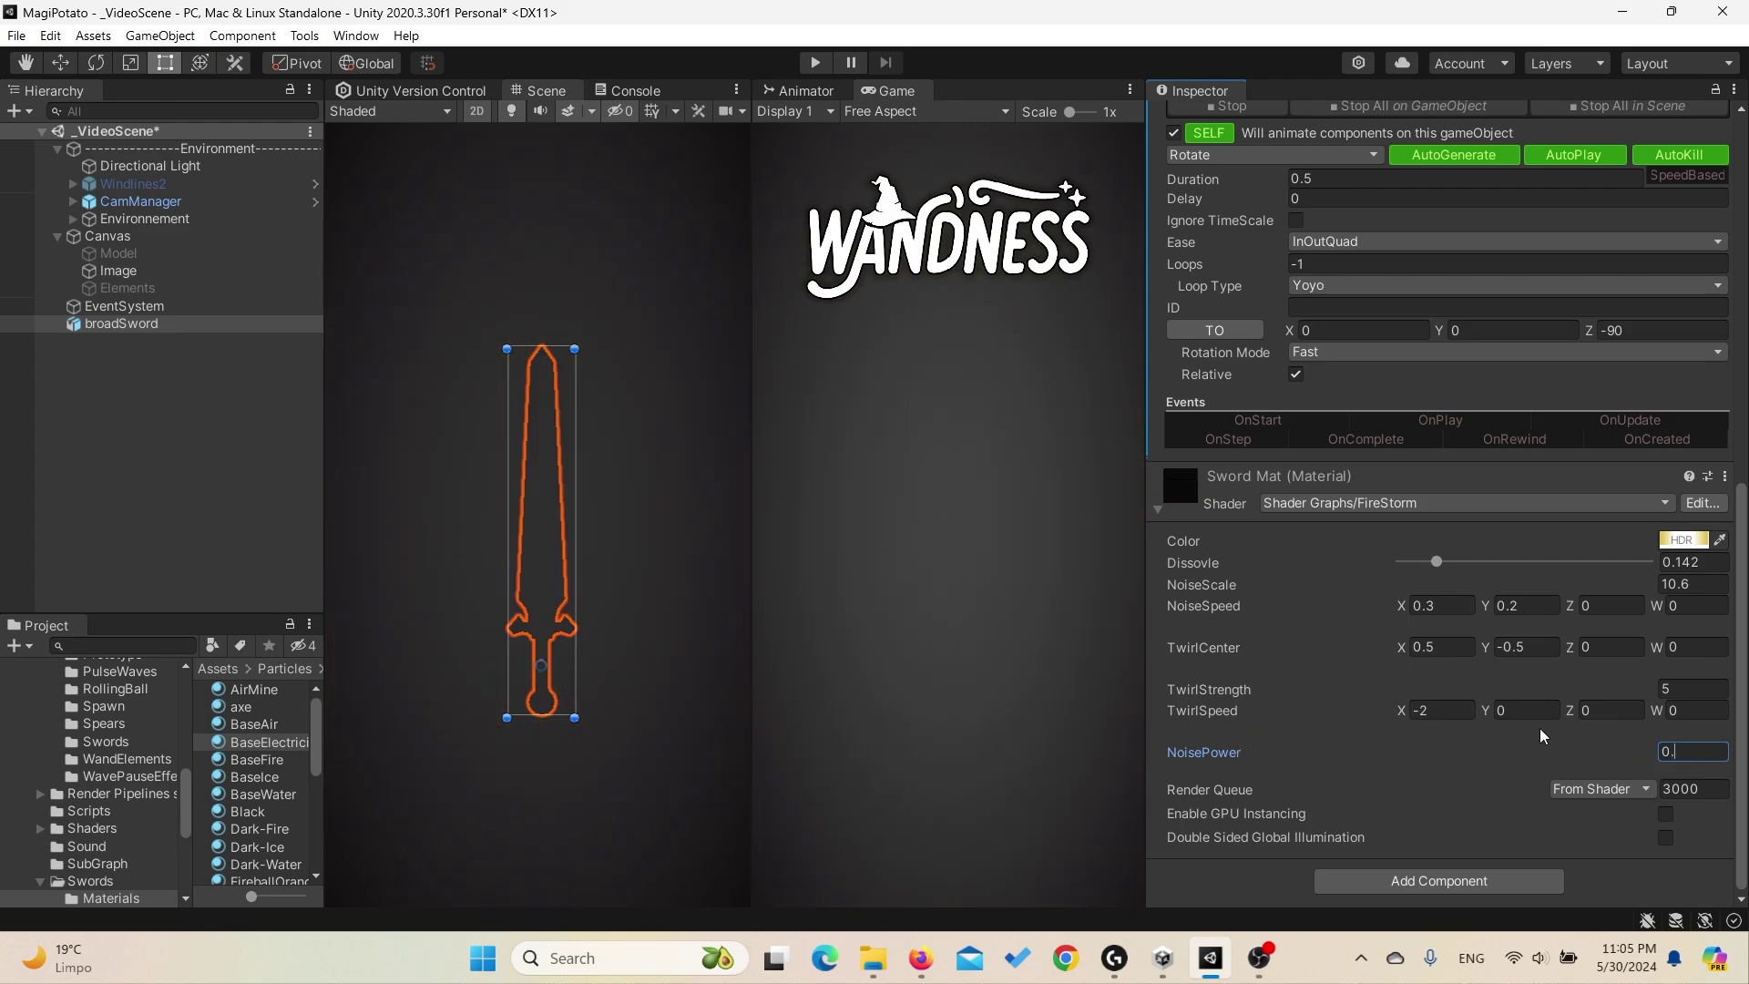
mouse_move(1437, 561)
mouse_down()
mouse_move(1548, 571)
mouse_move(1533, 569)
mouse_up()
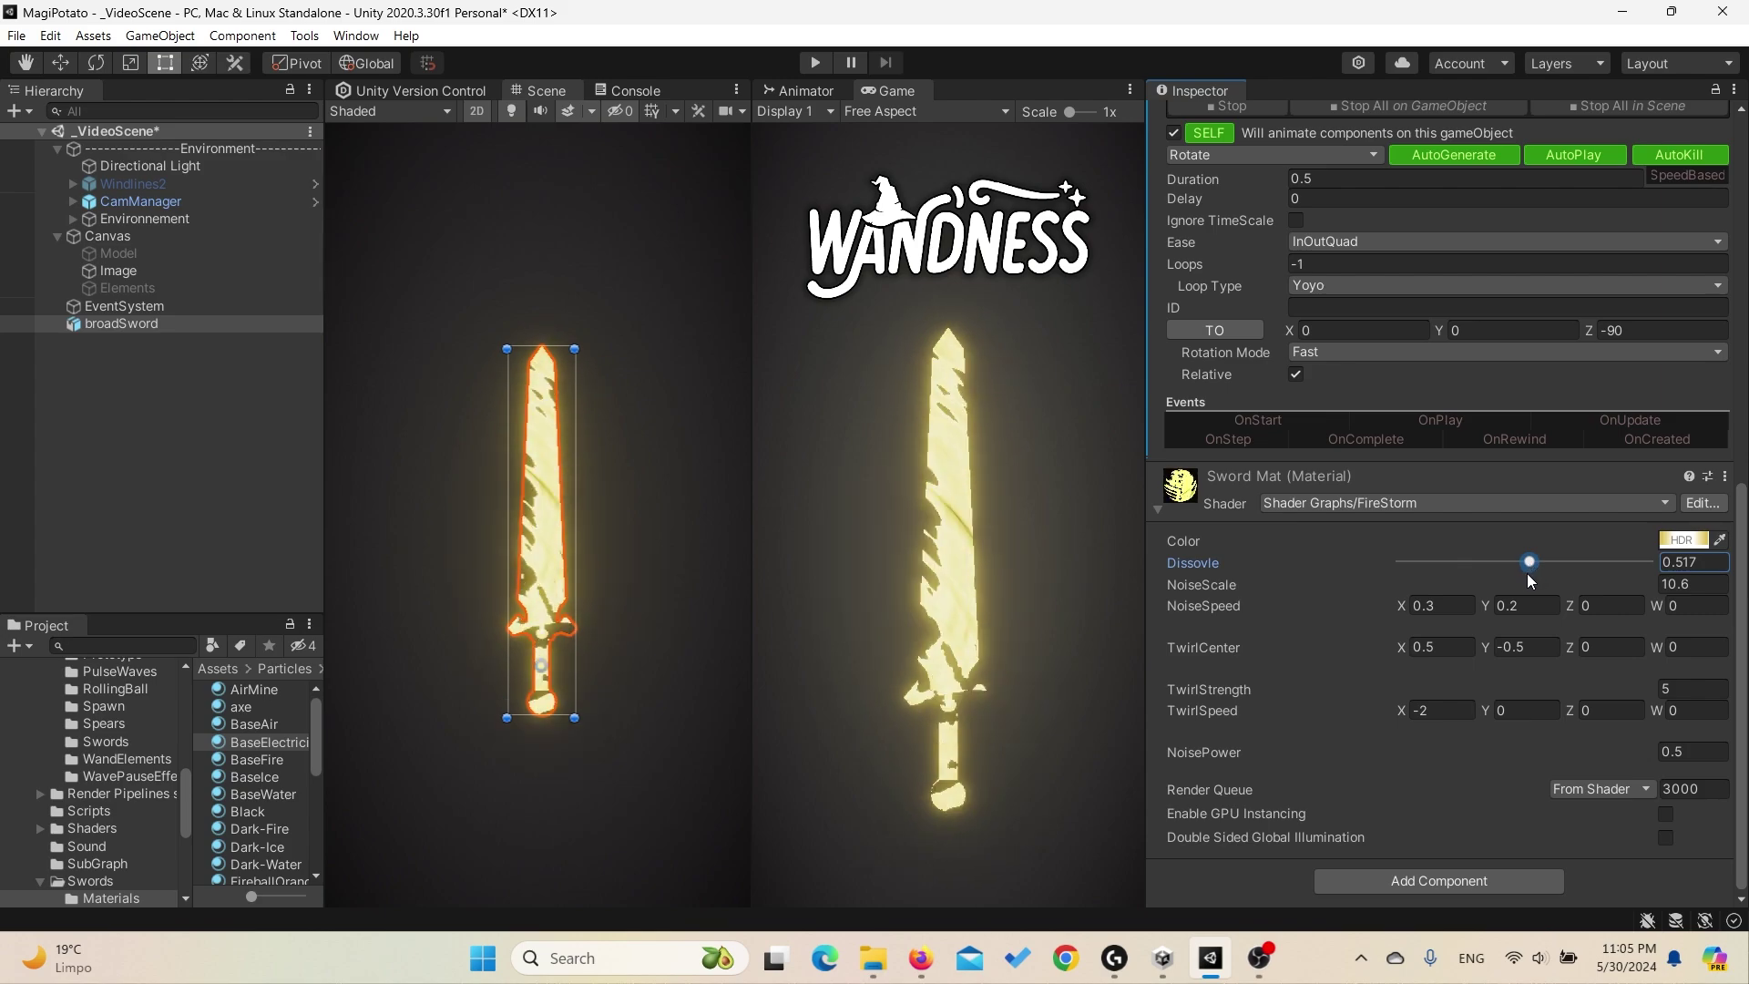
drag(1533, 576, 1541, 572)
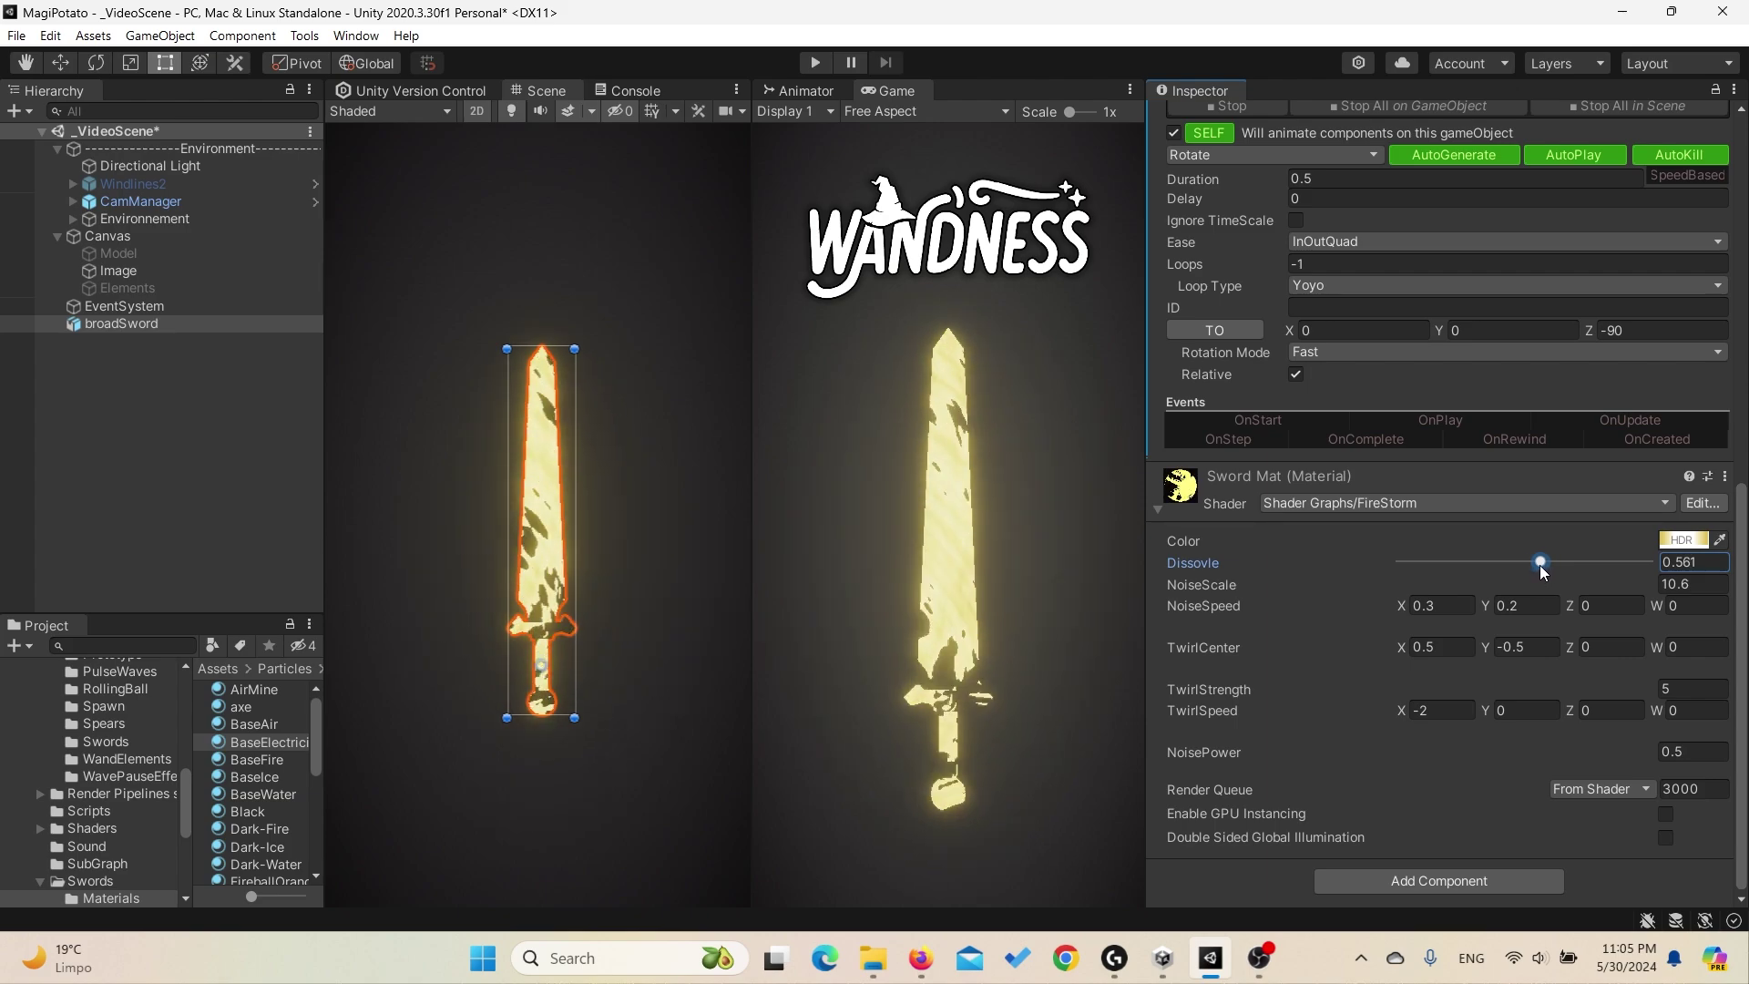
Step: Shift the Sword Mat's HDR Color hue through yellow to a warmer orange
click(1681, 539)
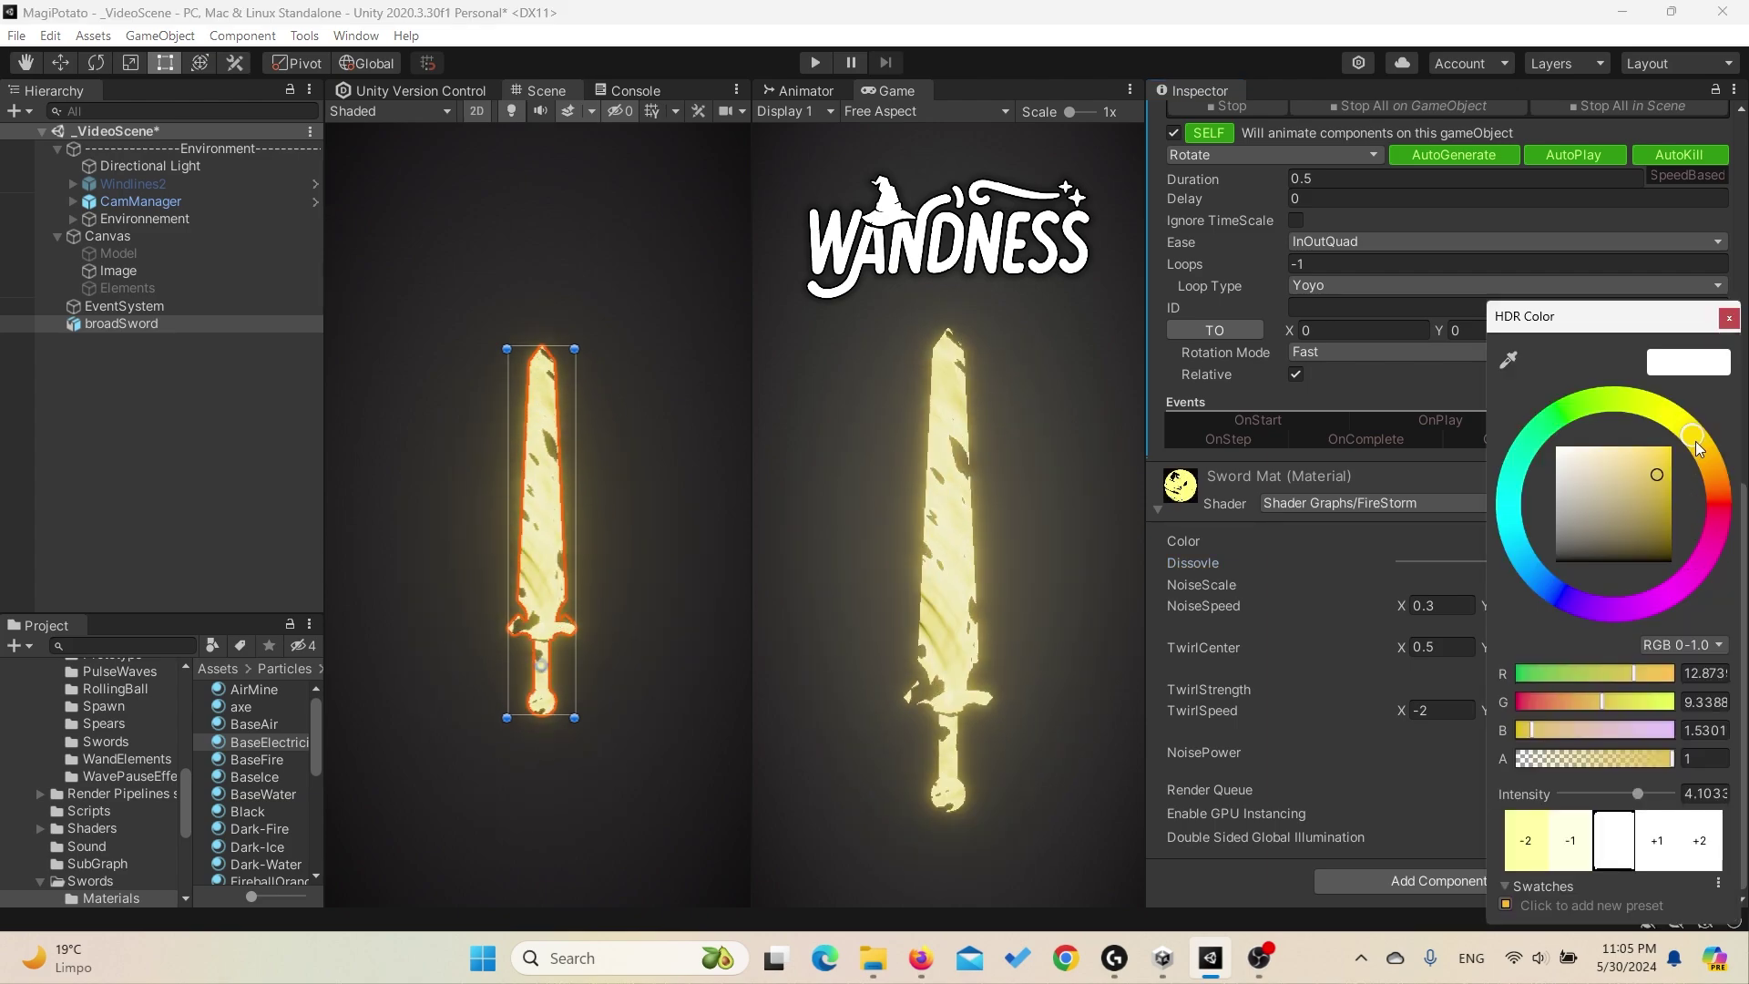
click(1728, 318)
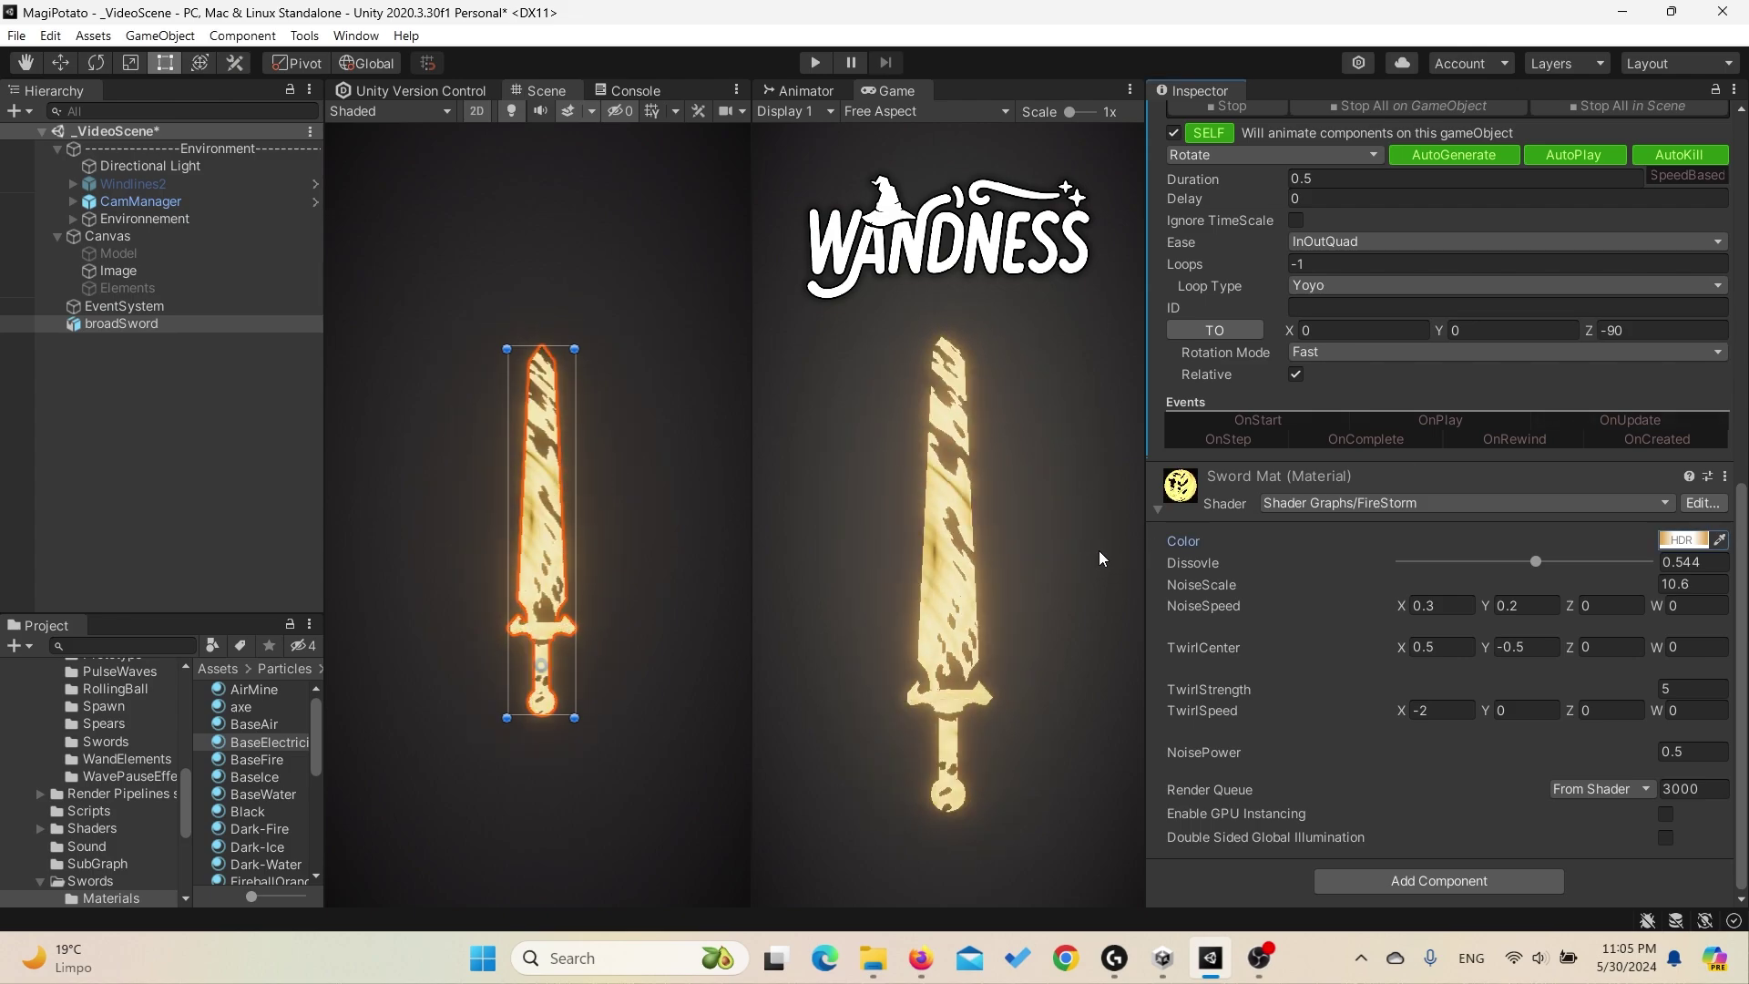
click(1681, 541)
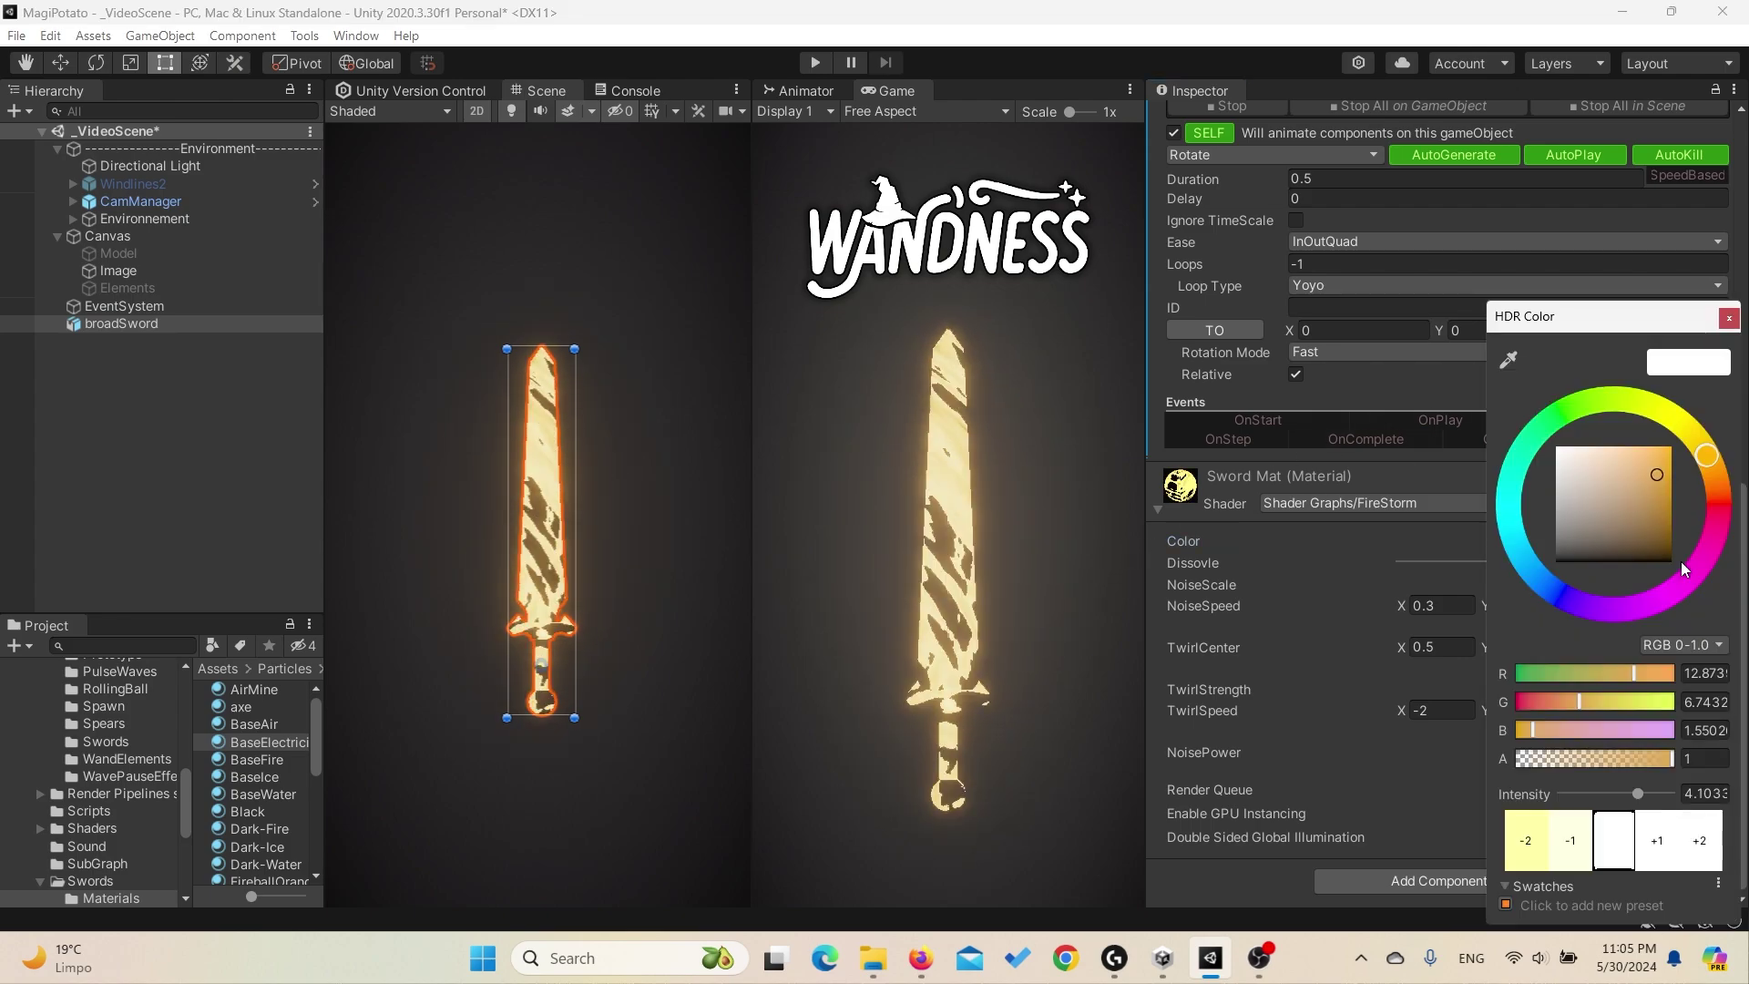
click(1728, 318)
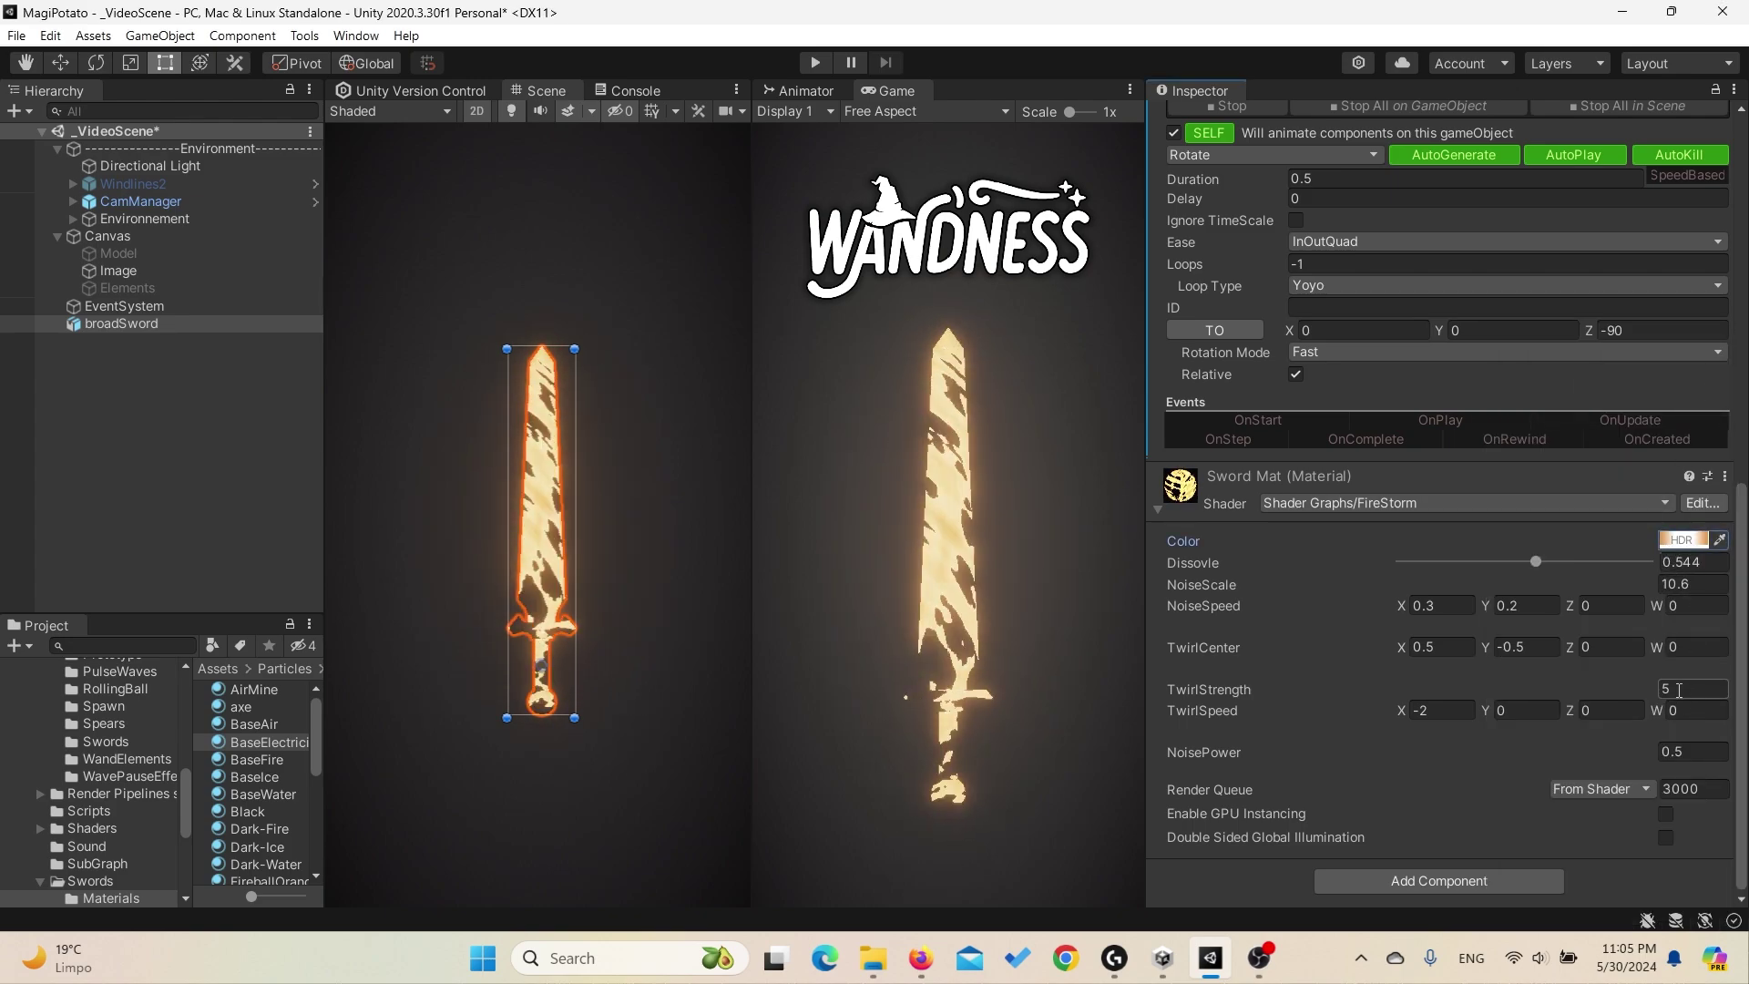
key(Return)
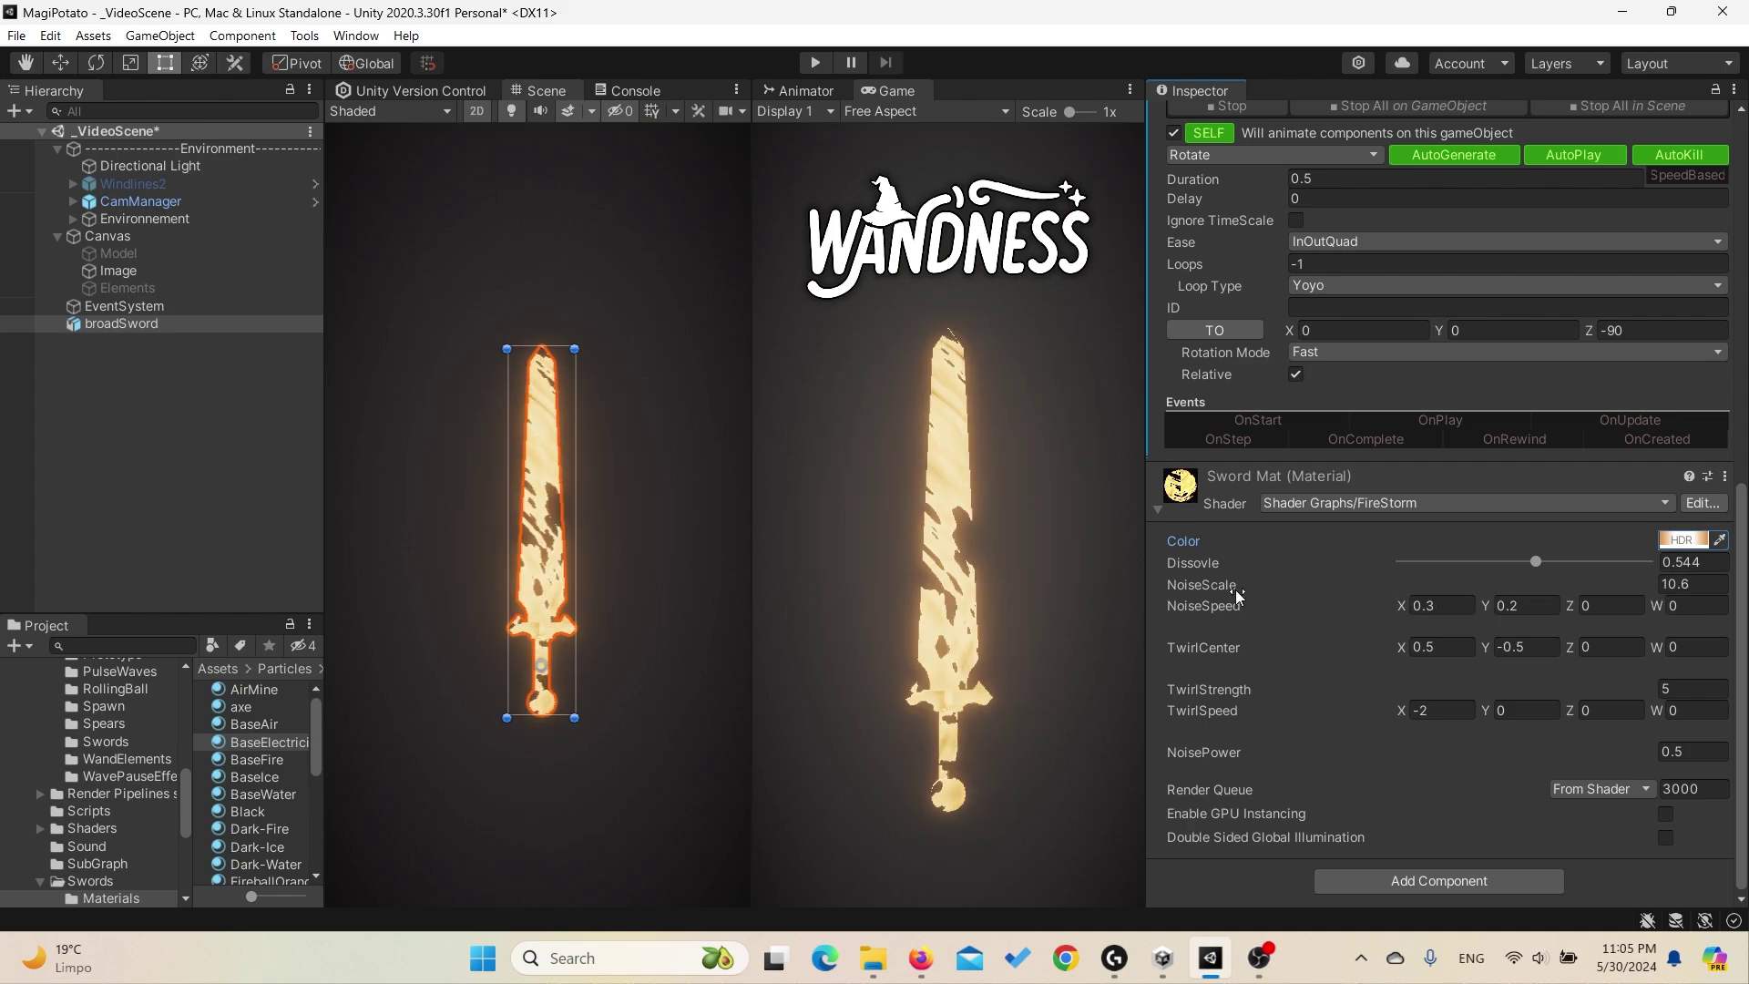
Step: Set the Sword Mat's NoiseScale to 13.04 and its NoiseSpeed X to 0.1
mouse_move(1219, 588)
mouse_down()
mouse_move(1275, 592)
mouse_move(1180, 590)
mouse_move(1299, 611)
mouse_move(1236, 593)
mouse_up()
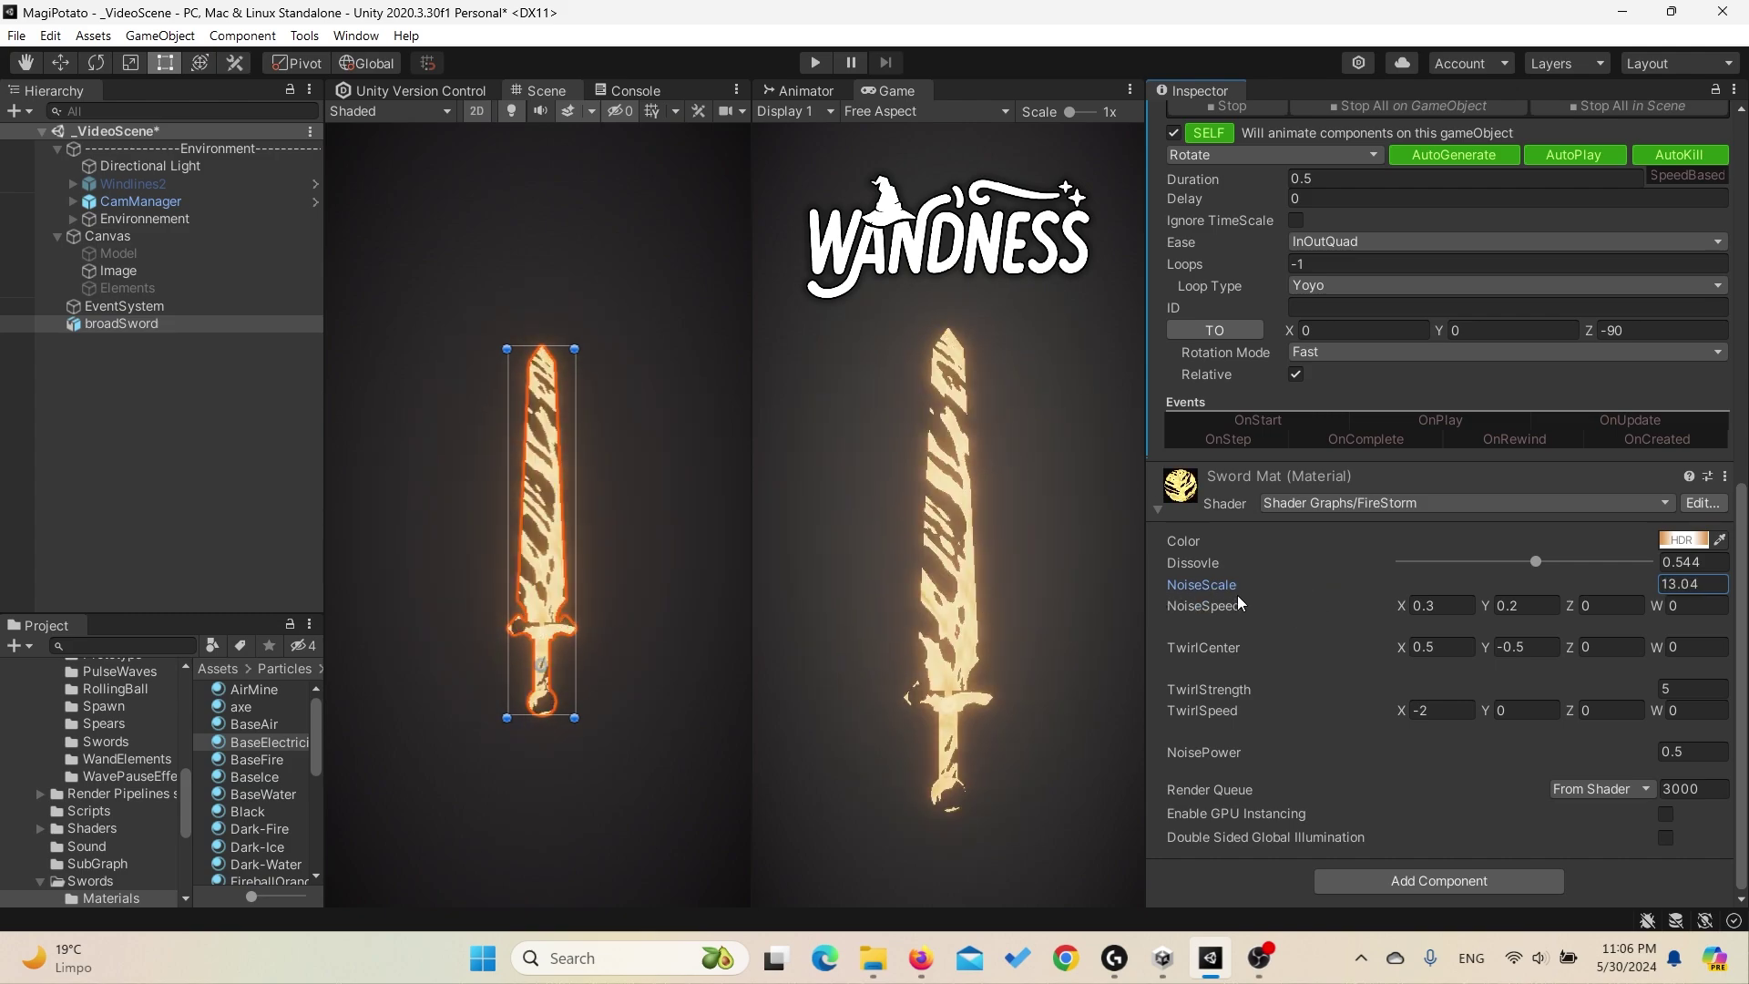
click(1441, 605)
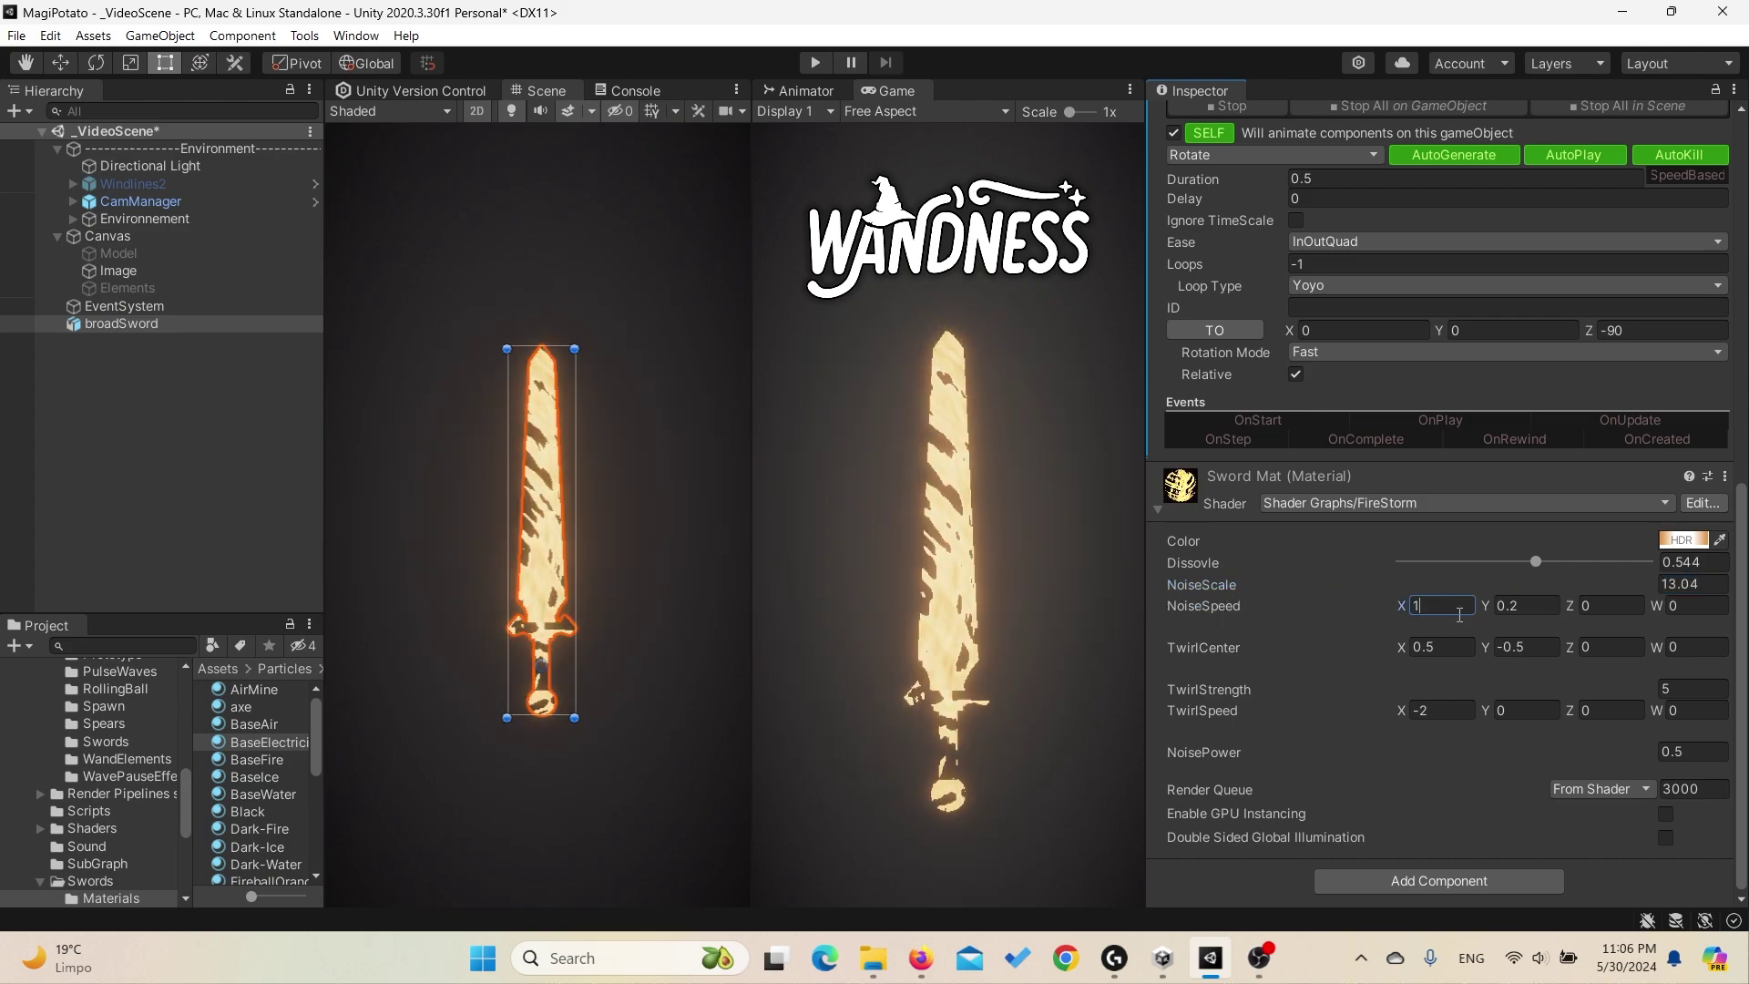
text(0.1)
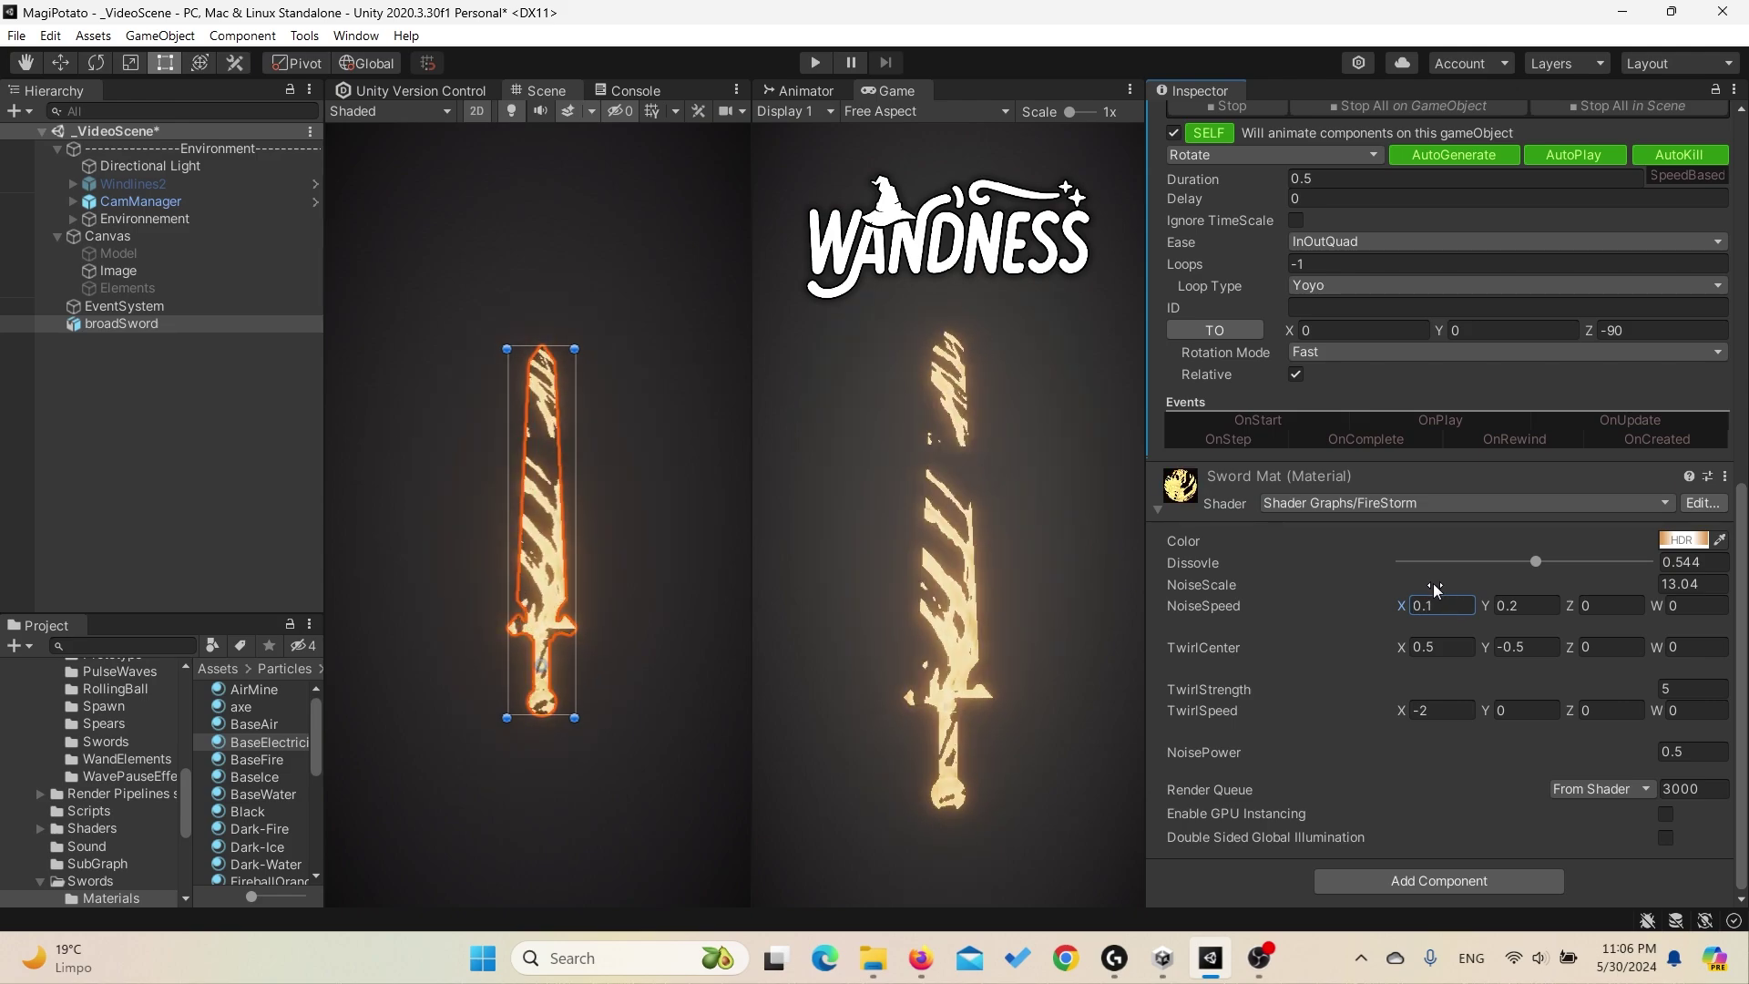
Step: Try a TwirlCenter Y value of 0.98 on the Sword Mat
click(1511, 647)
text(0.98)
key(Escape)
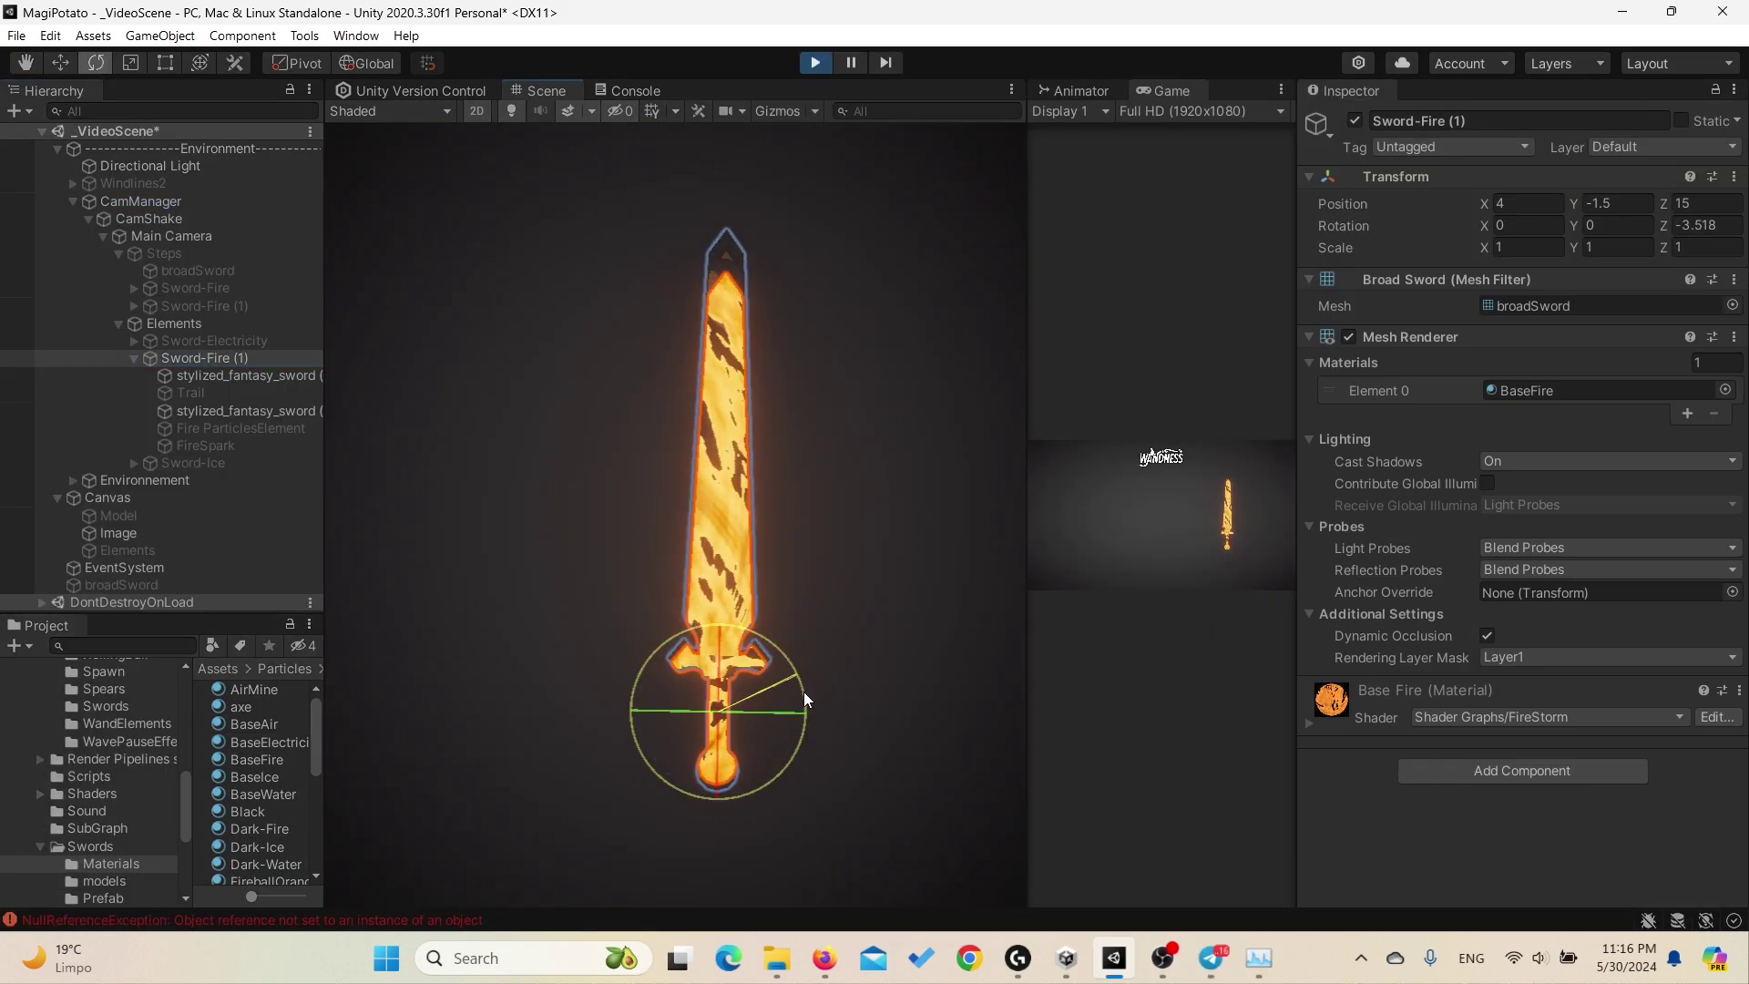
Step: Enable the Fire ParticlesElement object and rotate Sword-Fire (1) around Z to preview the particles it emits
mouse_move(803, 691)
mouse_down()
mouse_move(751, 637)
mouse_move(810, 705)
mouse_move(685, 616)
mouse_move(849, 746)
mouse_move(725, 651)
mouse_move(771, 702)
mouse_move(757, 688)
mouse_move(788, 660)
mouse_move(772, 652)
mouse_move(818, 701)
mouse_move(783, 681)
mouse_up()
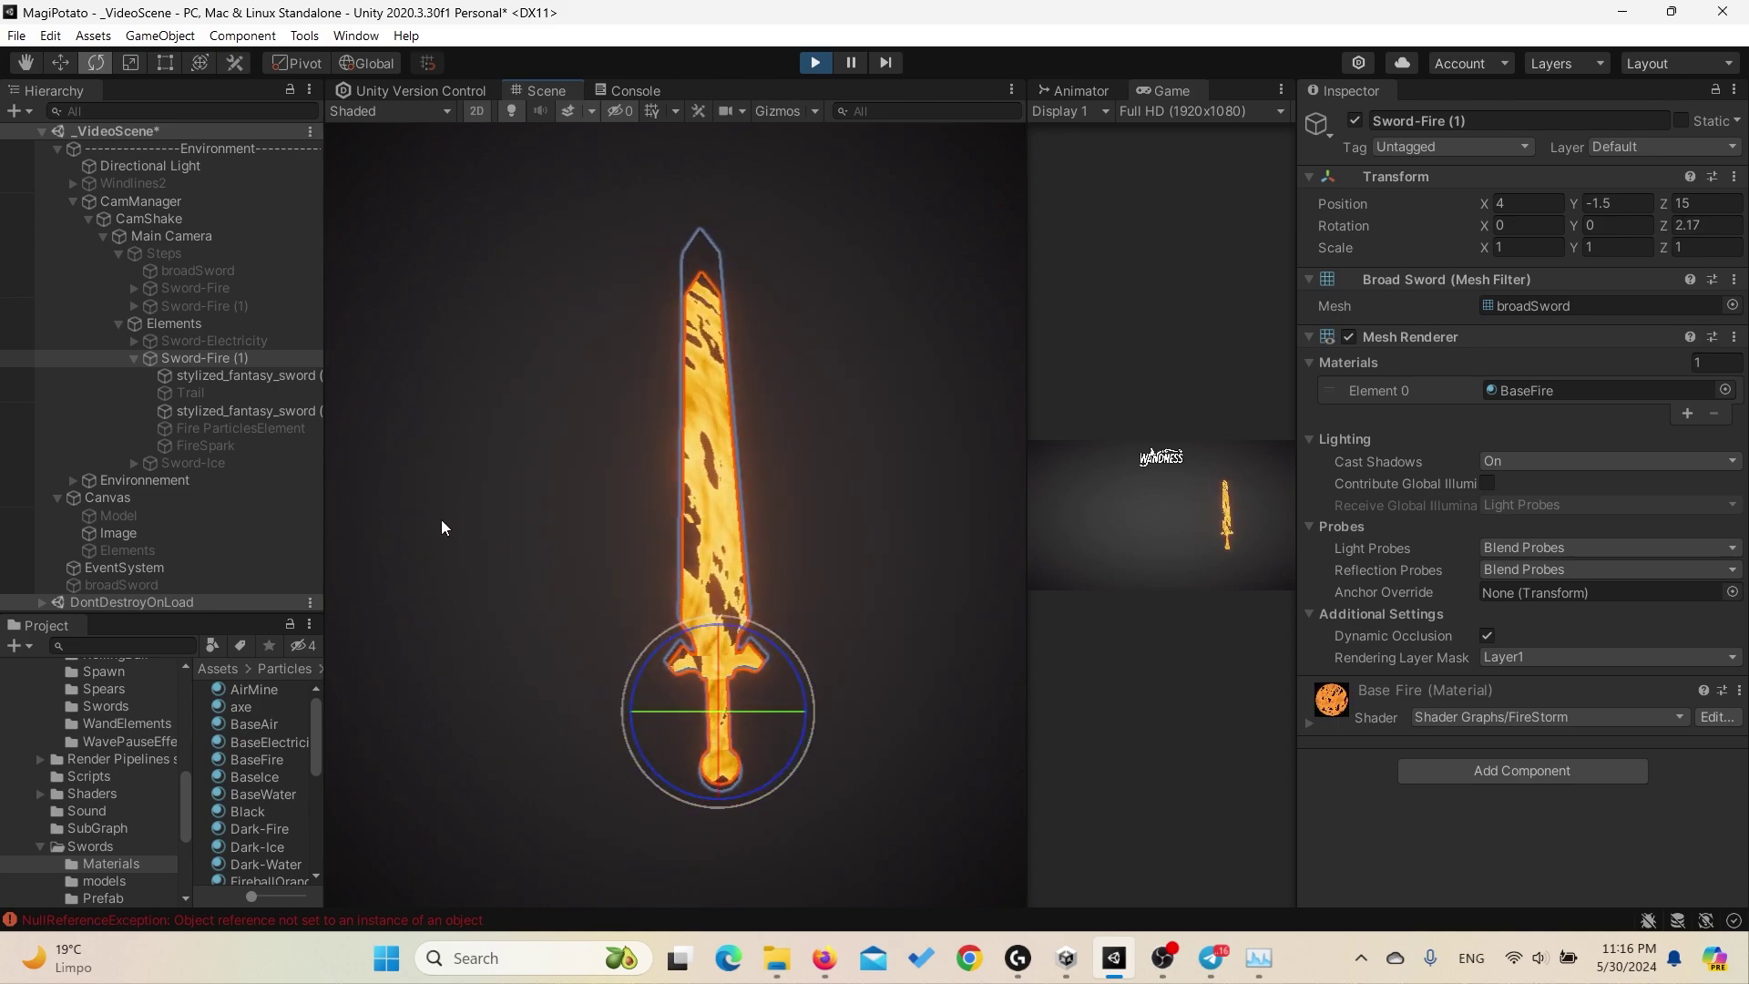
click(241, 428)
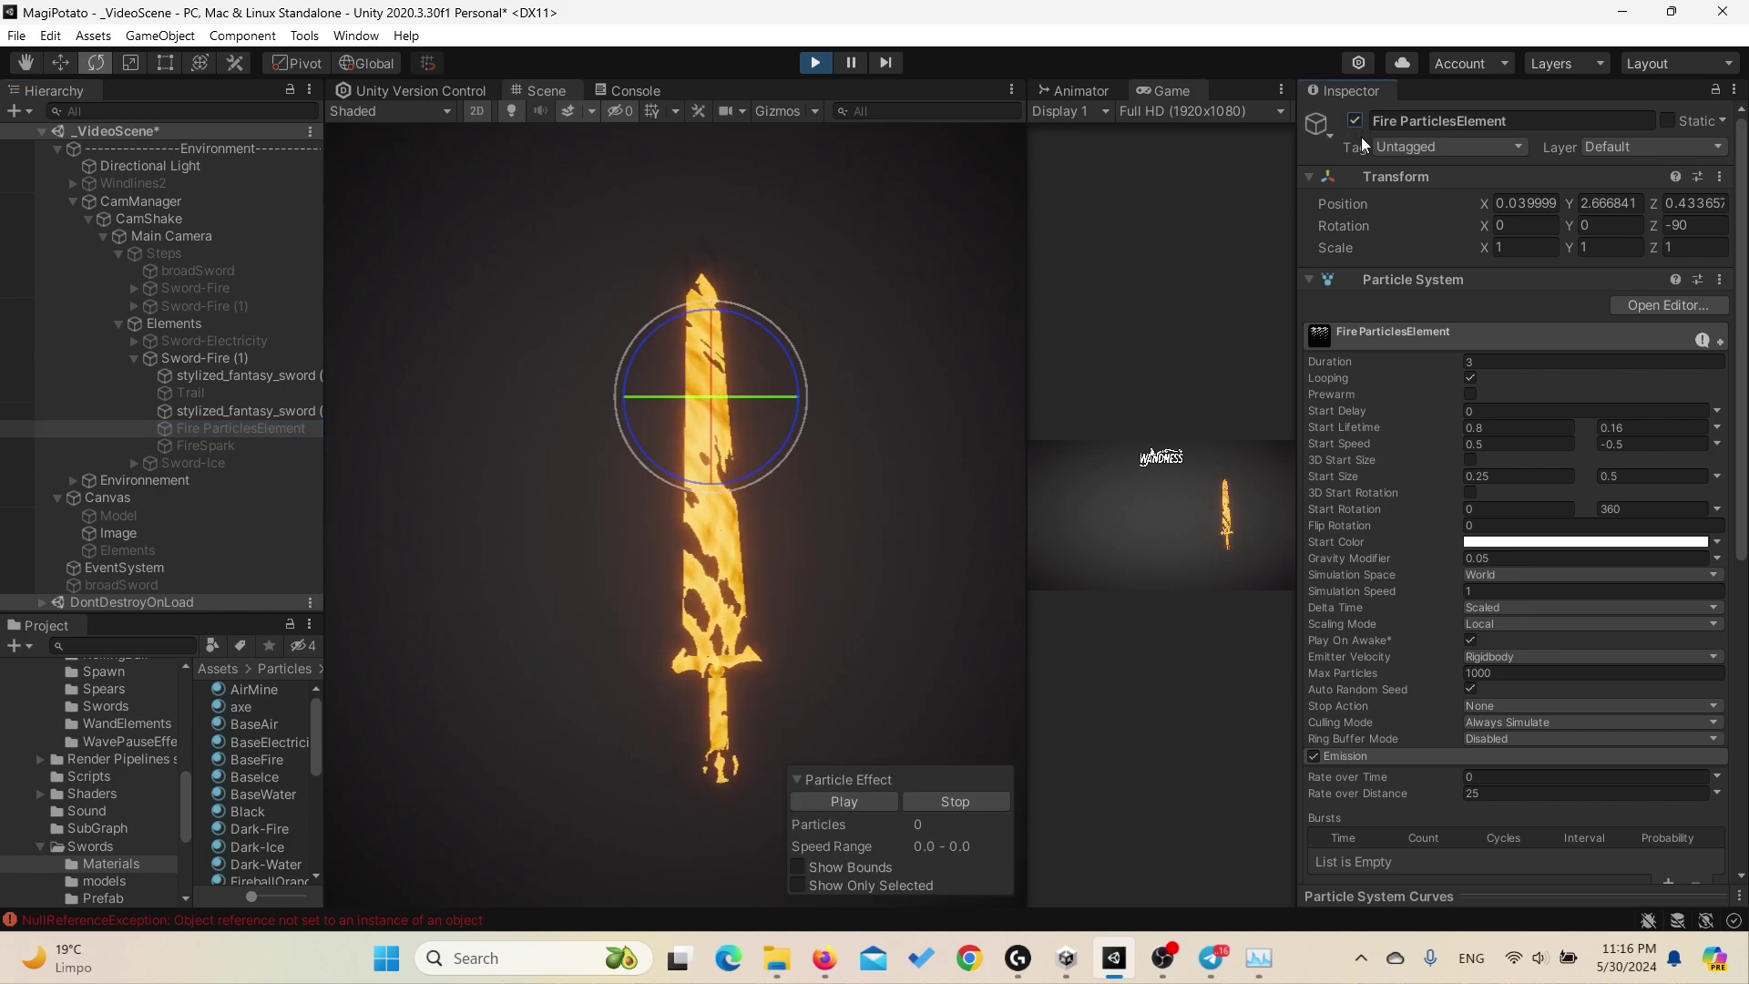
scroll(1421, 383, down, 5)
scroll(1408, 314, up, 5)
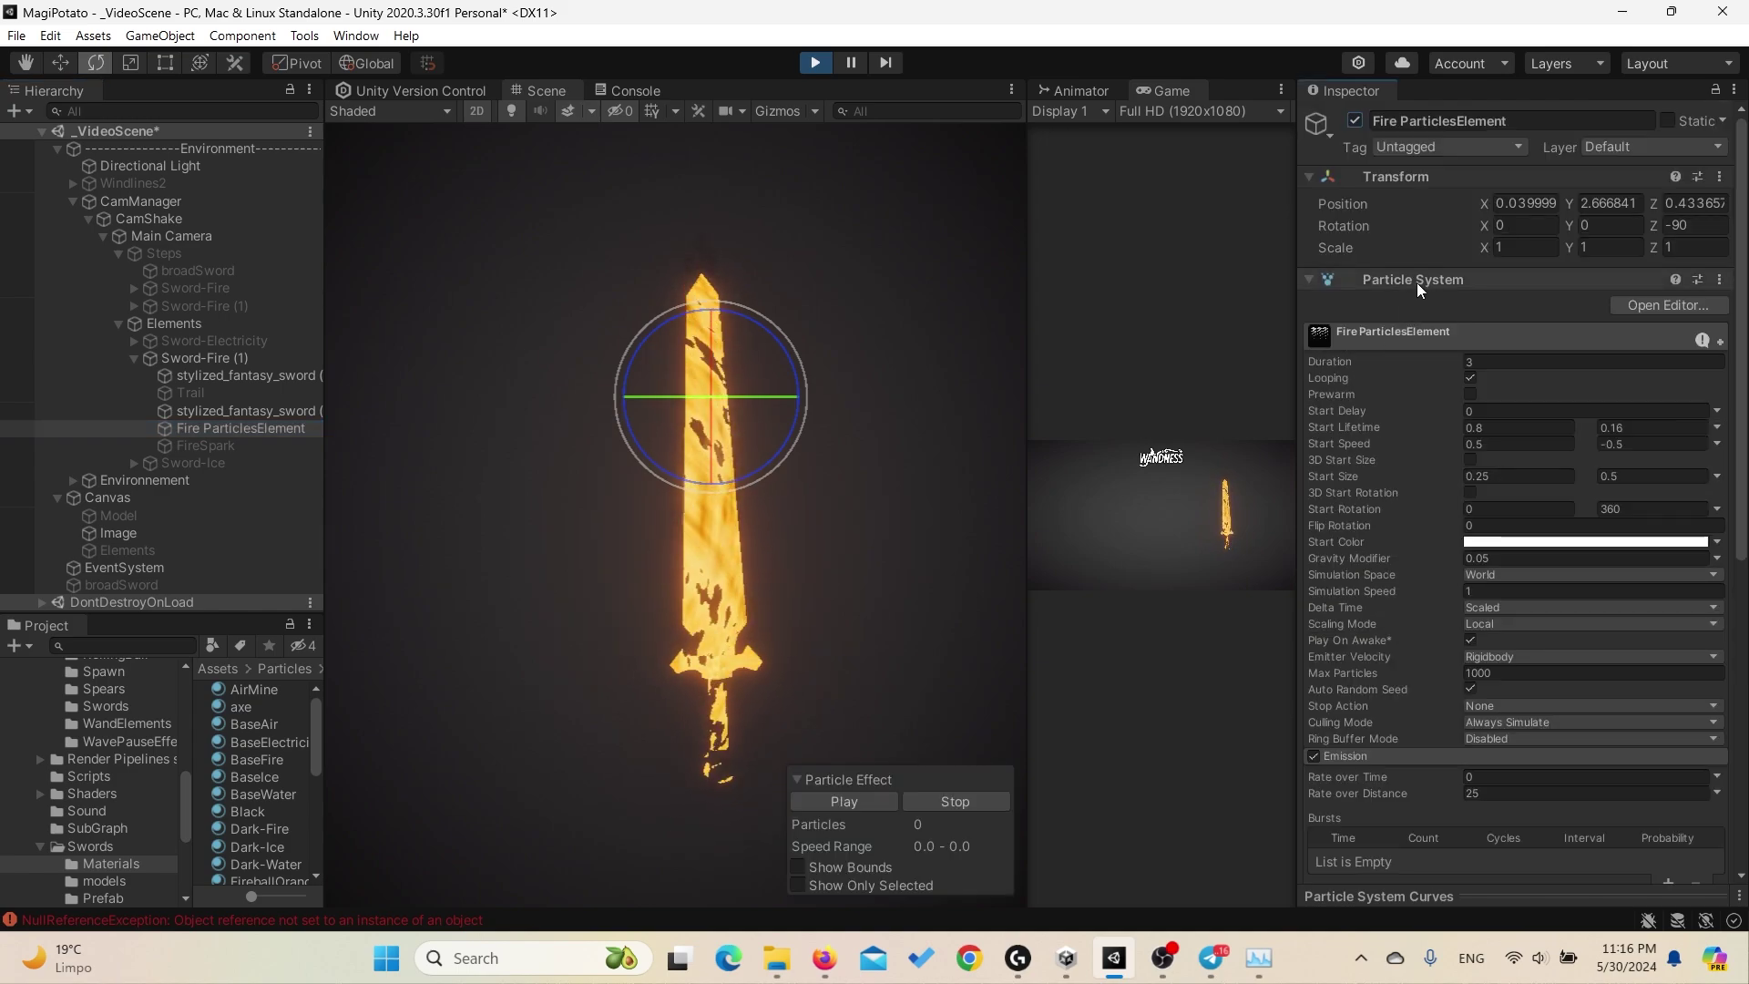
click(199, 357)
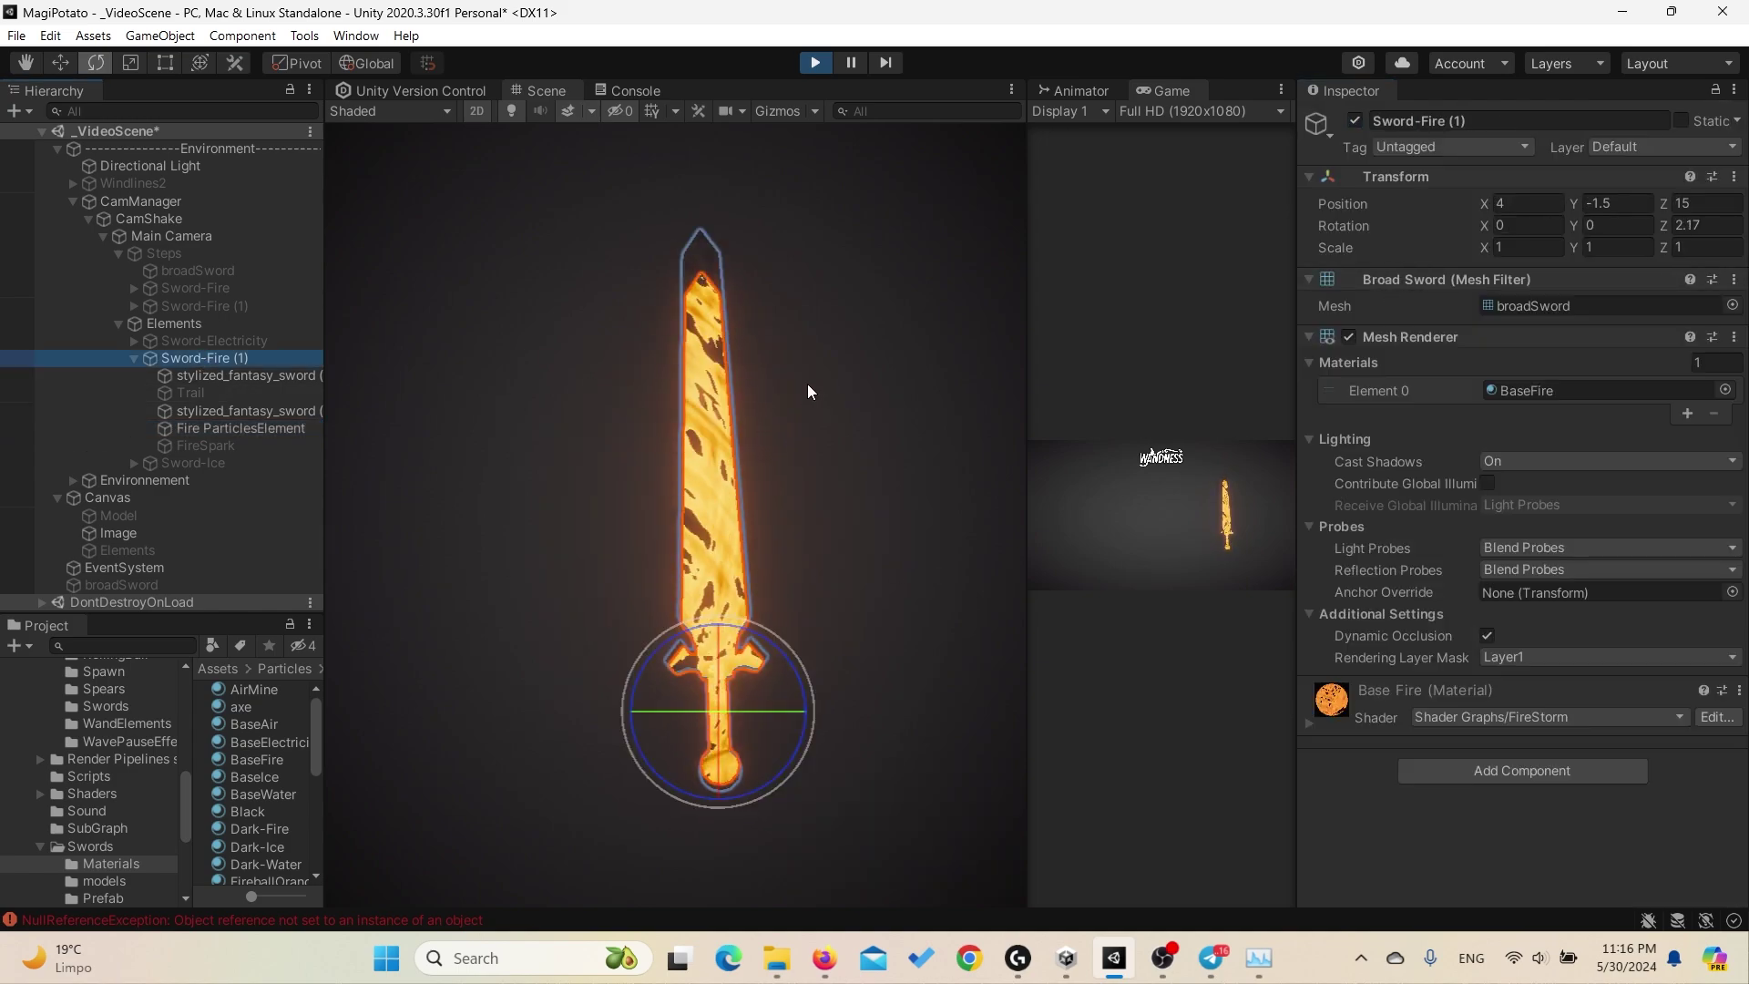
drag(787, 657, 702, 681)
Step: Select Fire ParticlesElement and expand its Color over Lifetime module to examine the color gradient
click(274, 428)
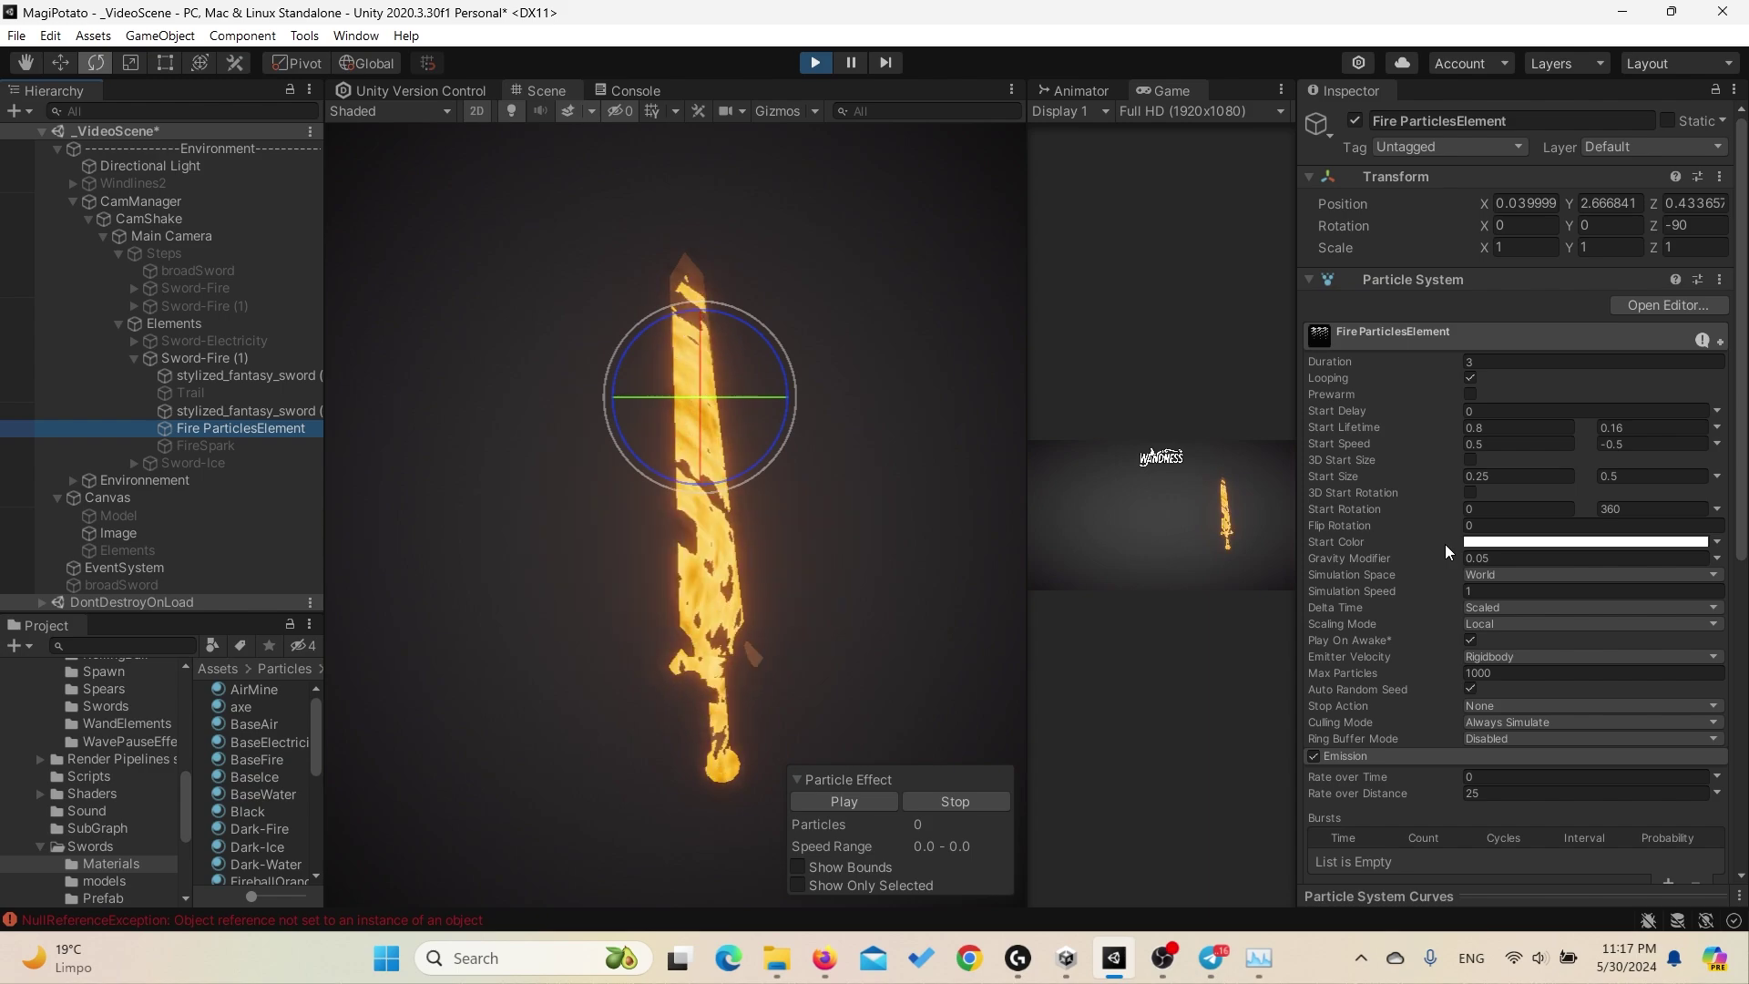
scroll(1445, 544, down, 5)
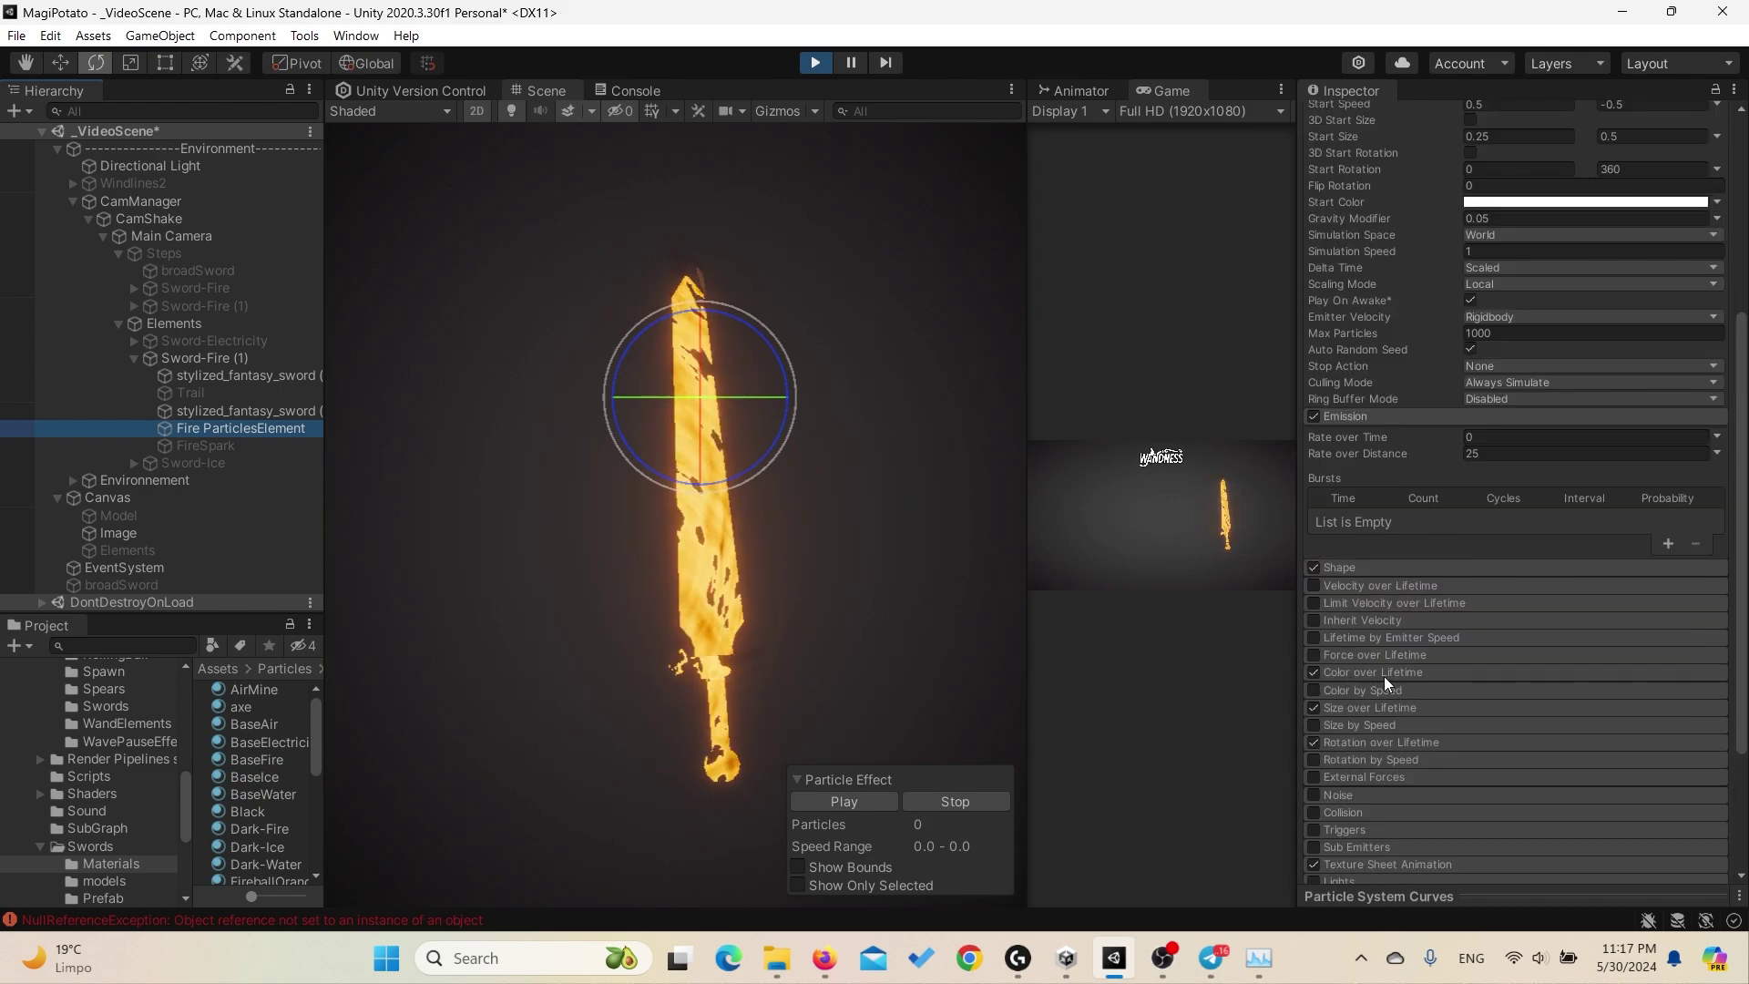
click(1400, 671)
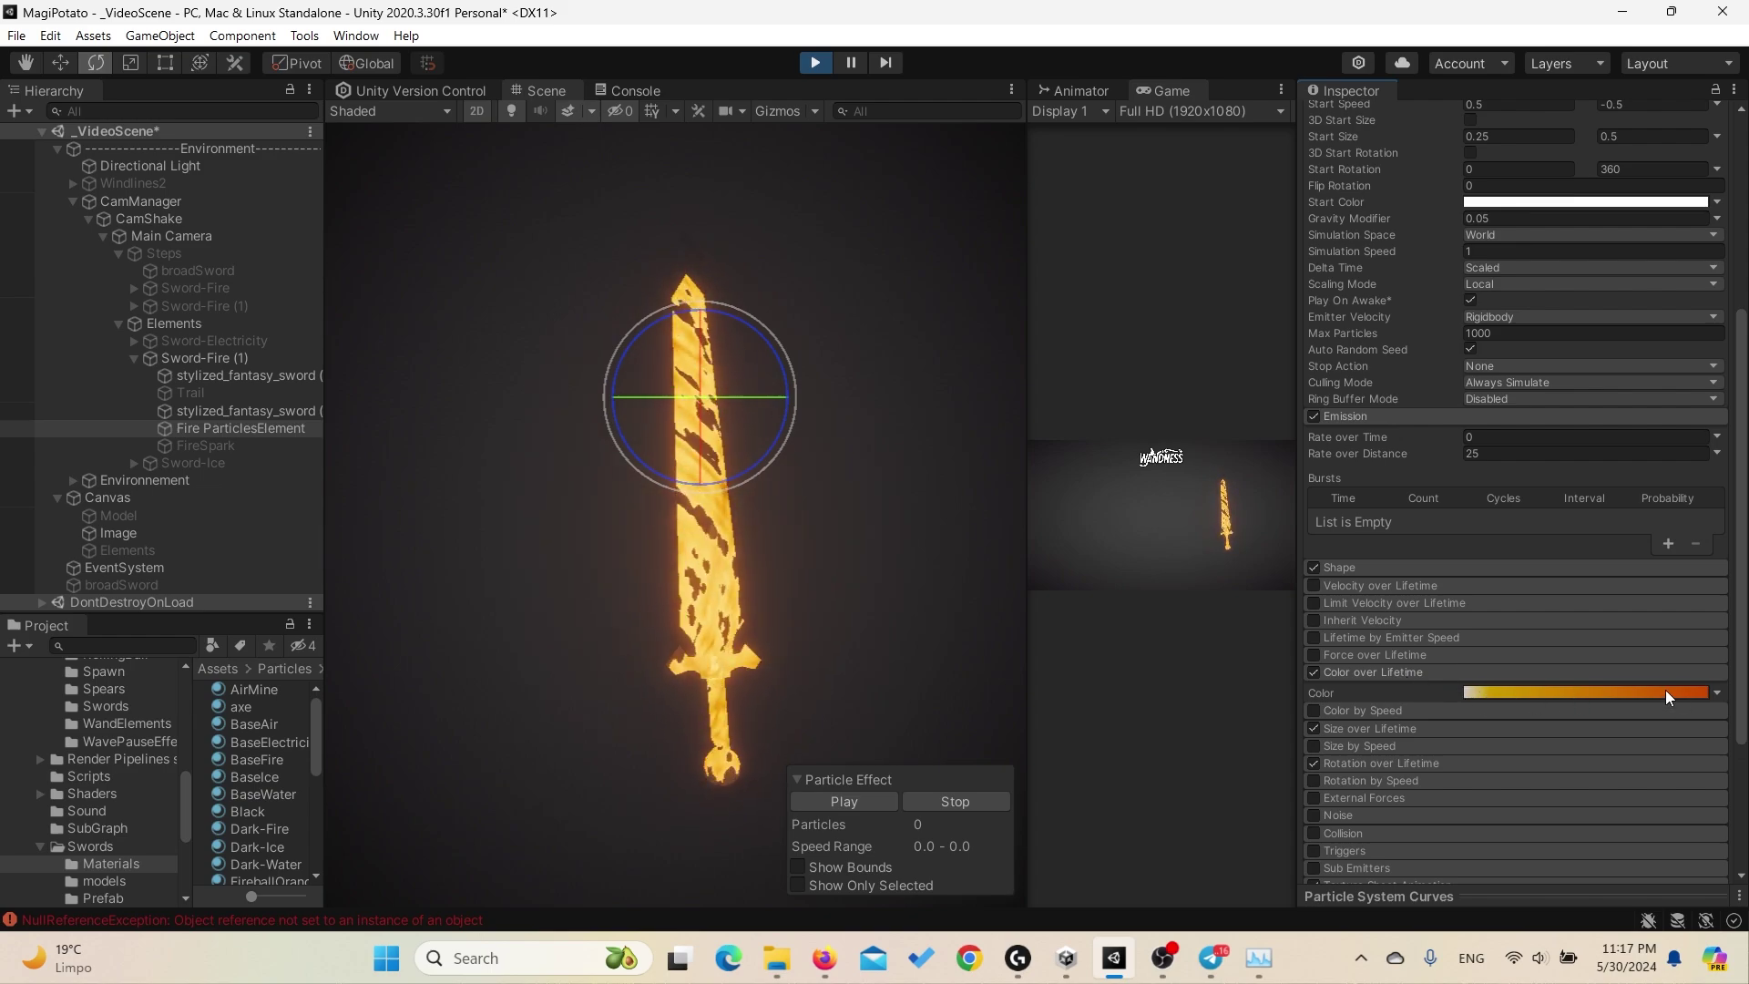
scroll(1473, 538, up, 5)
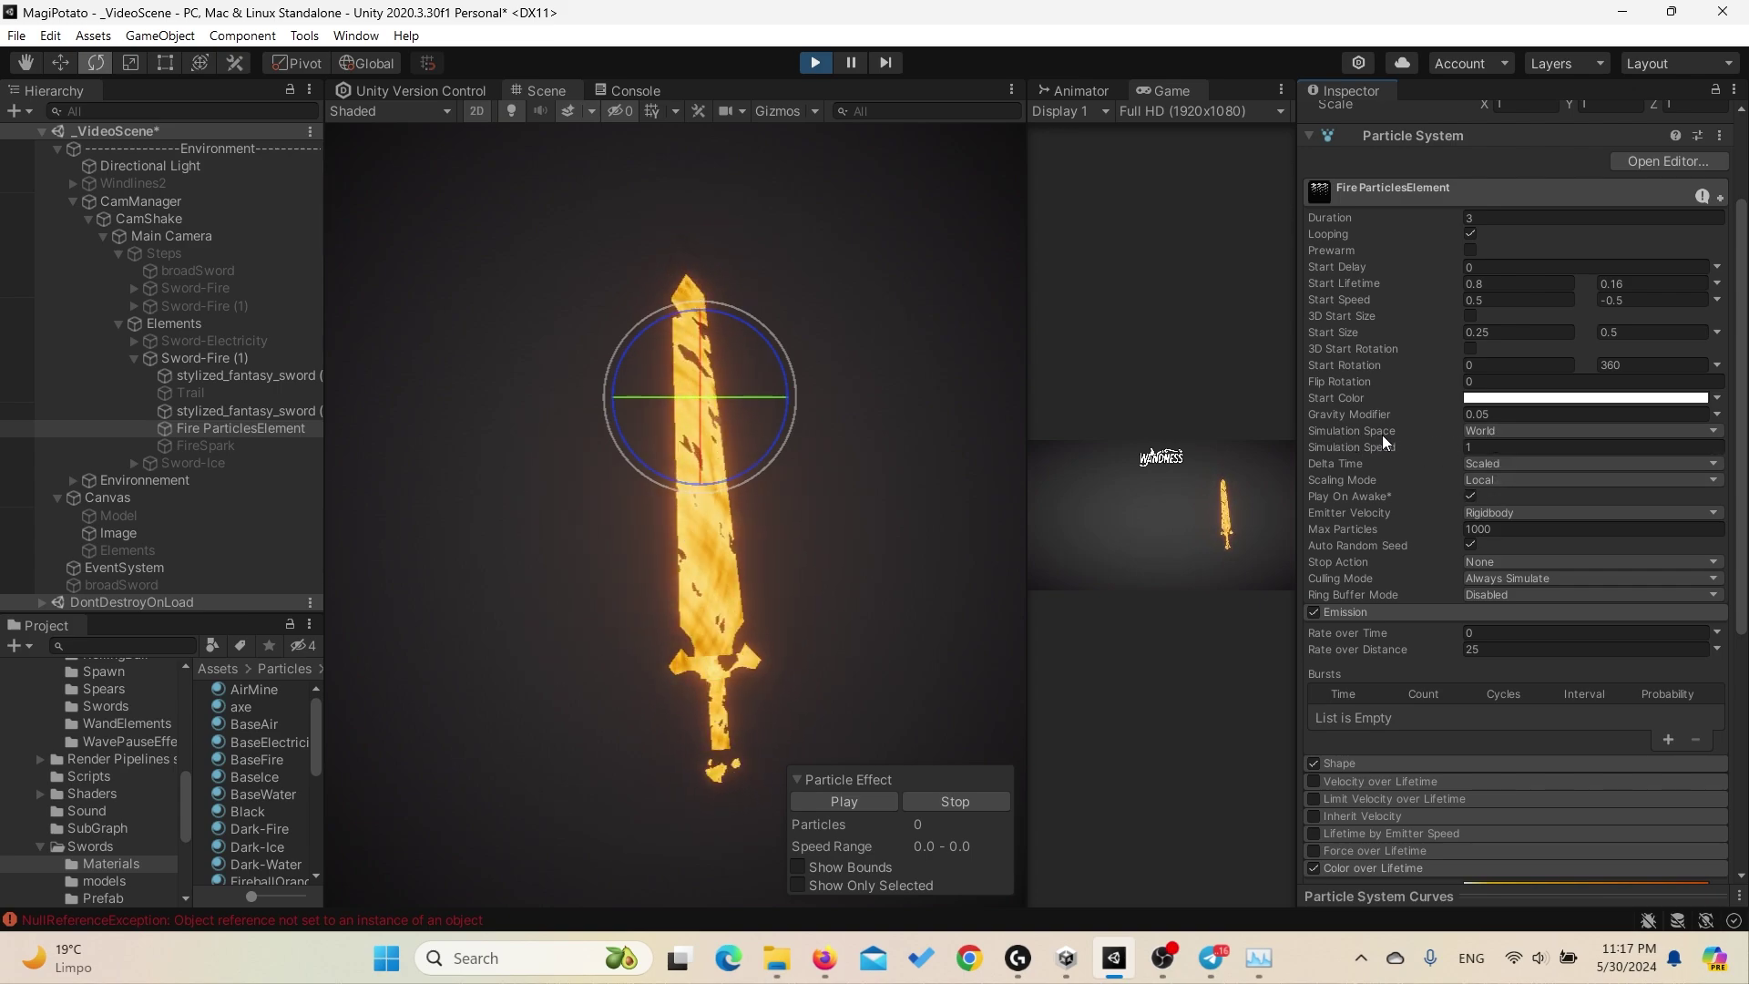
Step: Try Local as Fire ParticlesElement's Simulation Space and rotate Sword-Fire (1) to test the particle behaviour
click(1494, 433)
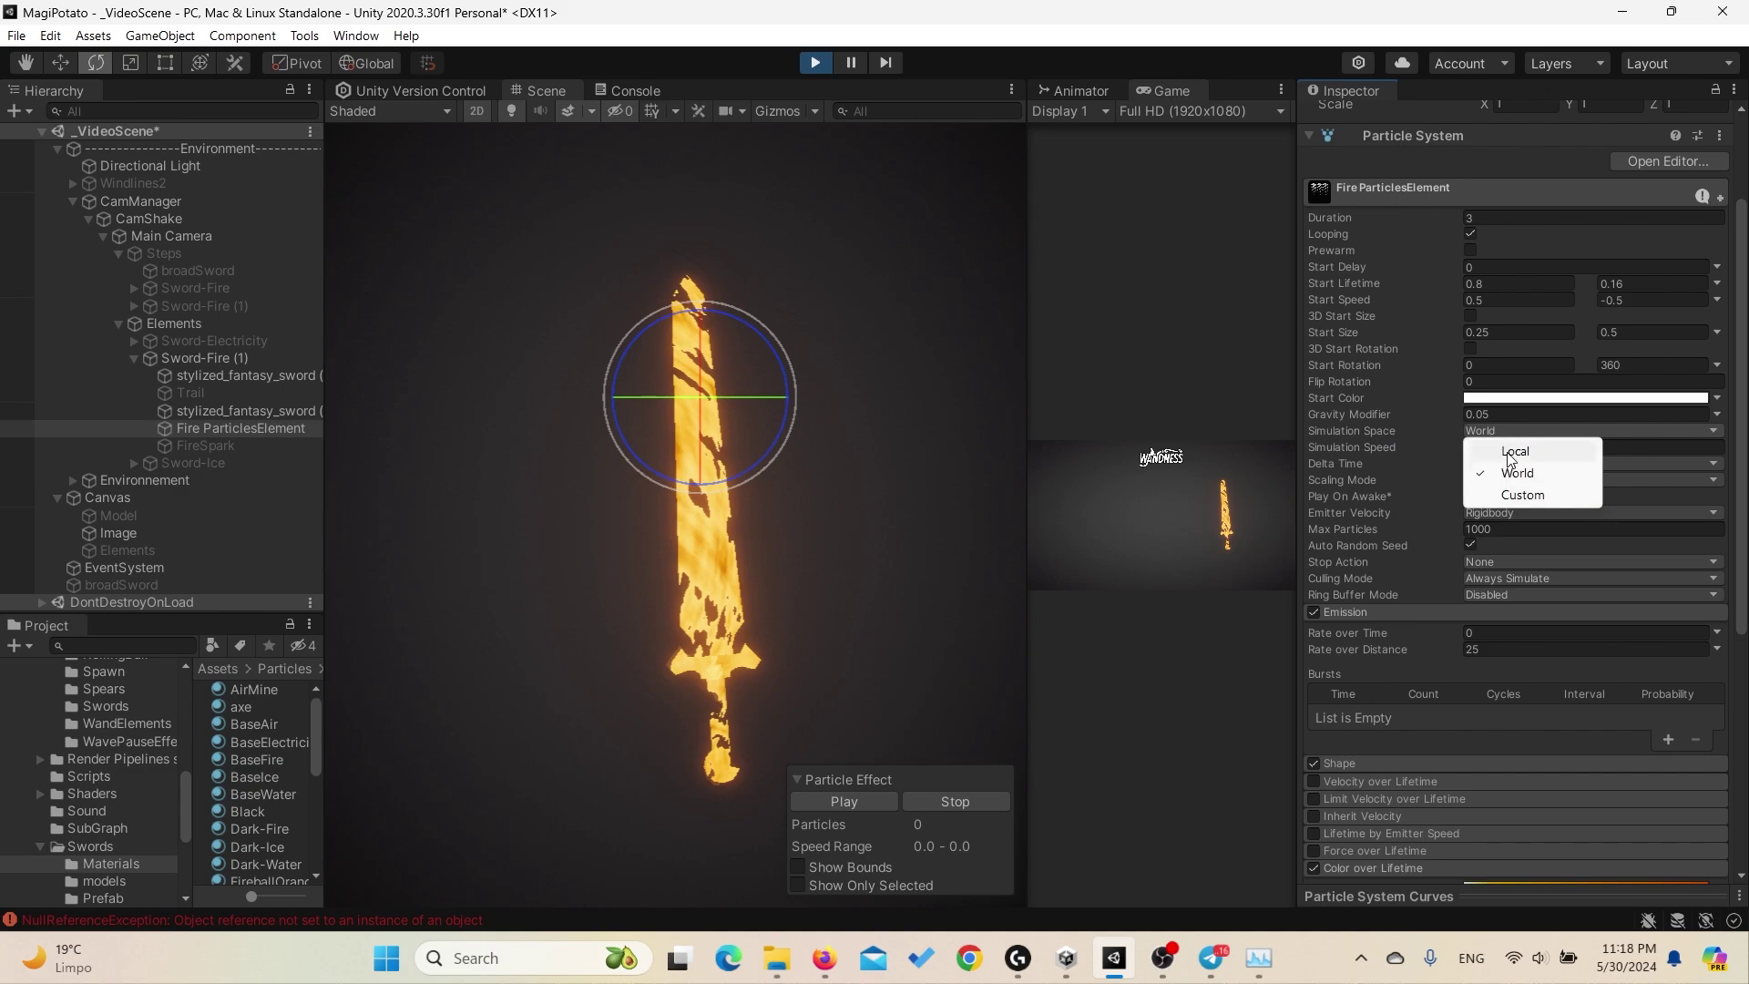
click(1513, 452)
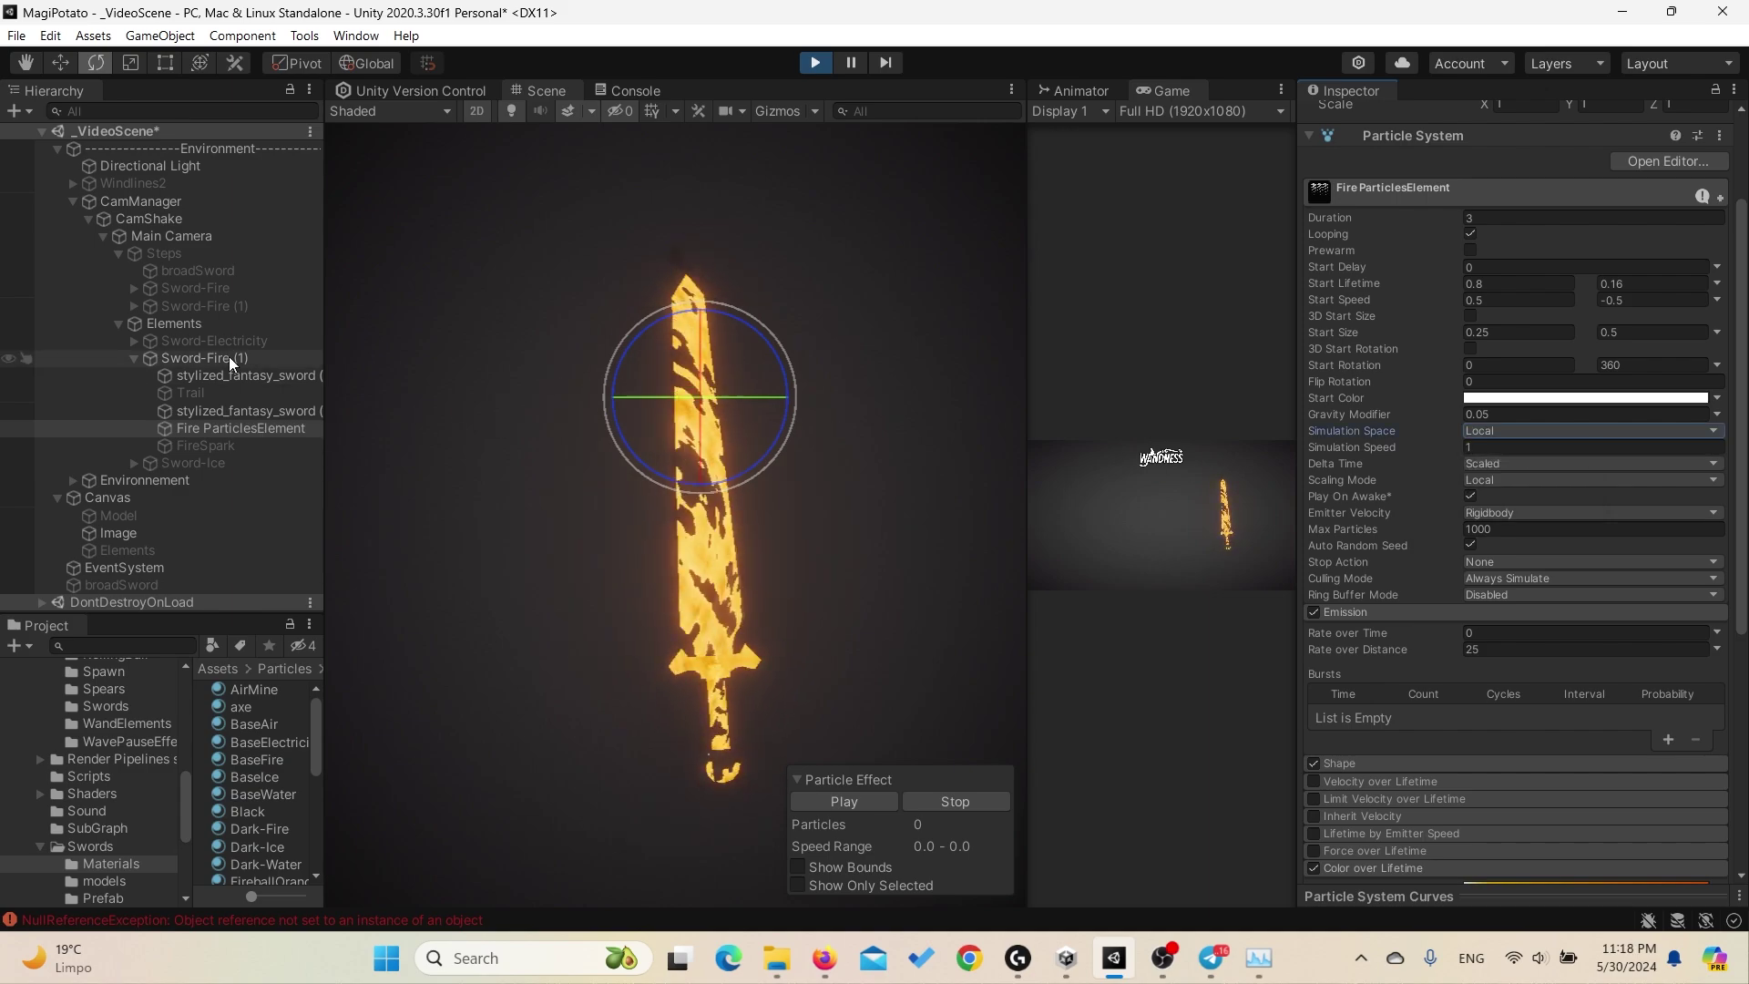
click(242, 358)
mouse_move(774, 659)
mouse_down()
mouse_move(664, 572)
mouse_move(796, 751)
mouse_move(750, 669)
mouse_move(794, 763)
mouse_move(708, 637)
mouse_move(763, 719)
mouse_move(752, 674)
mouse_up()
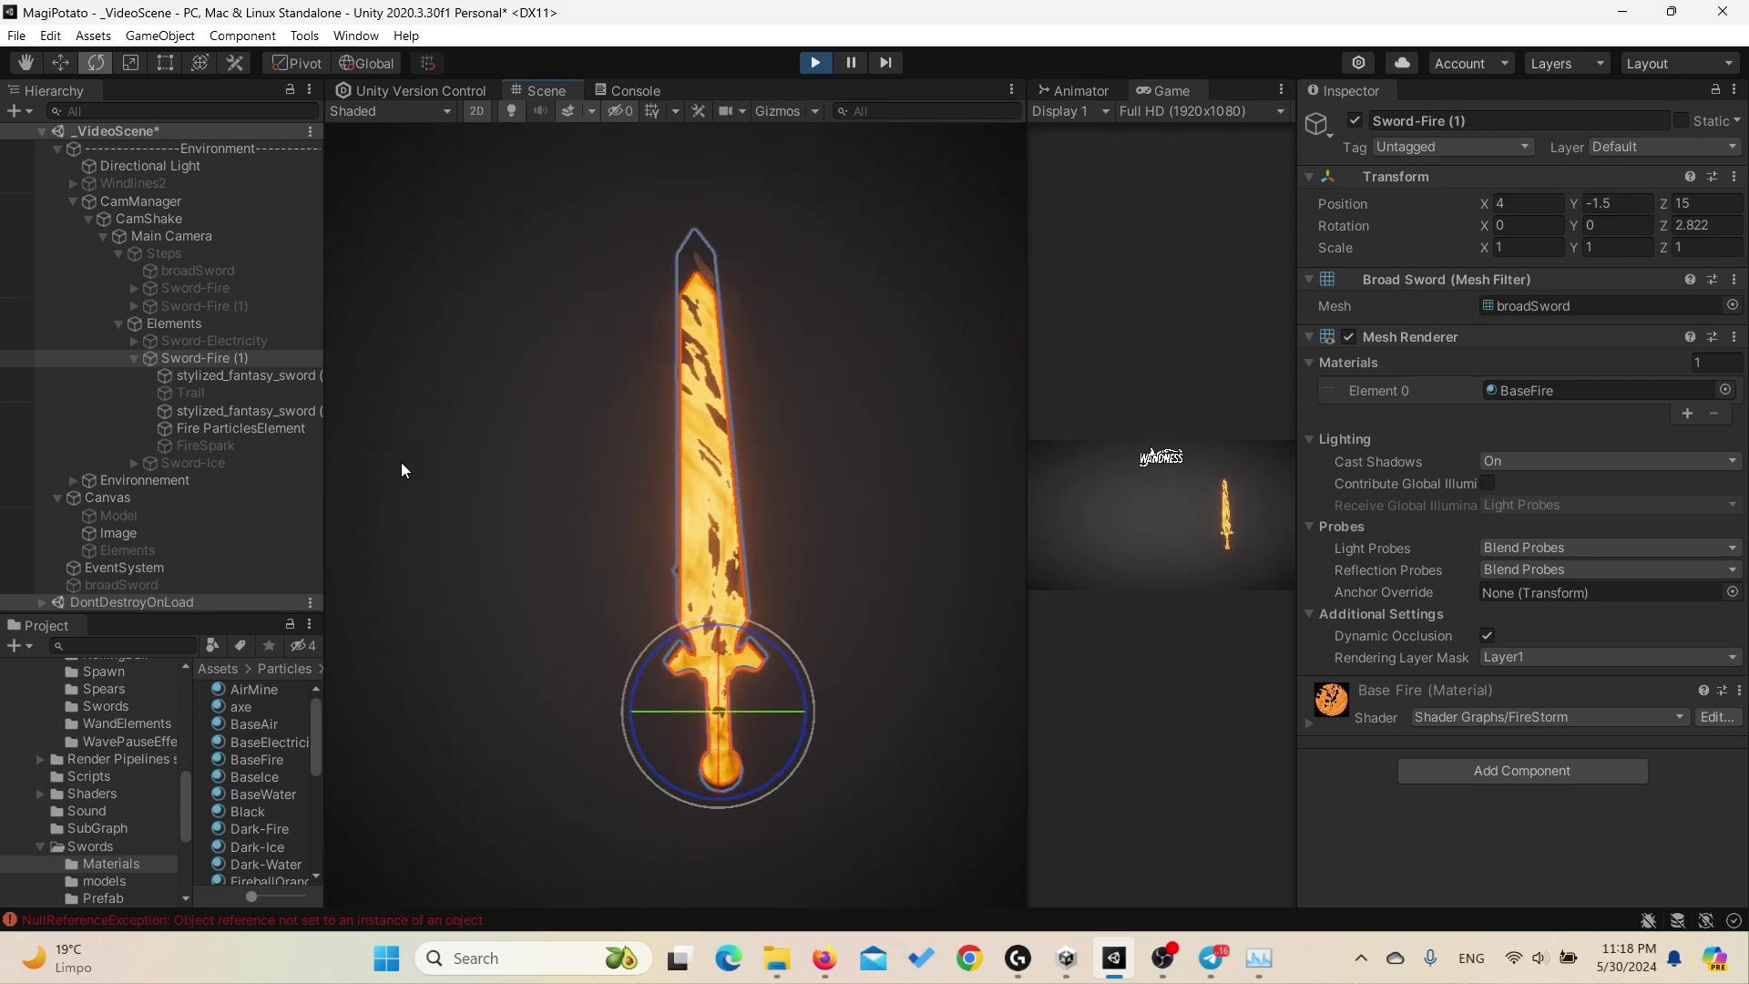
Step: Return Fire ParticlesElement's Simulation Space to World and rotate Sword-Fire (1) to compare the particle trail
click(264, 434)
click(202, 362)
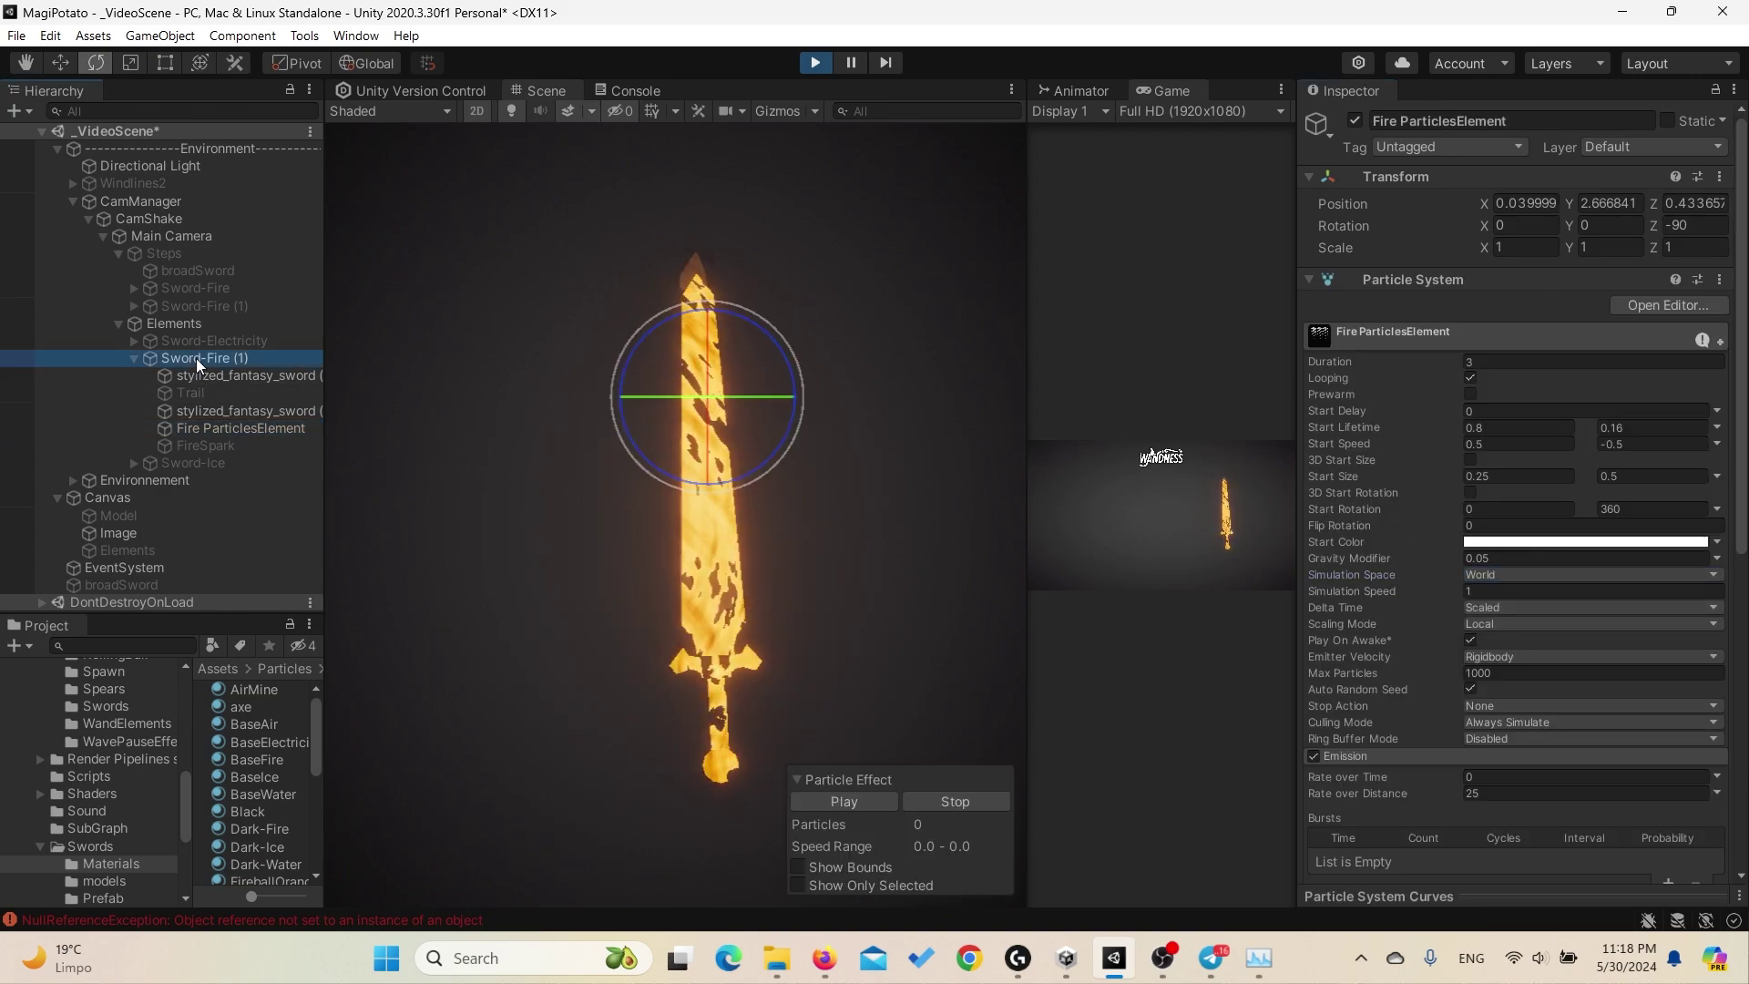
mouse_move(777, 641)
mouse_down()
mouse_move(663, 567)
mouse_move(834, 741)
mouse_move(607, 566)
mouse_move(703, 631)
mouse_move(748, 713)
mouse_move(730, 667)
mouse_up()
click(649, 612)
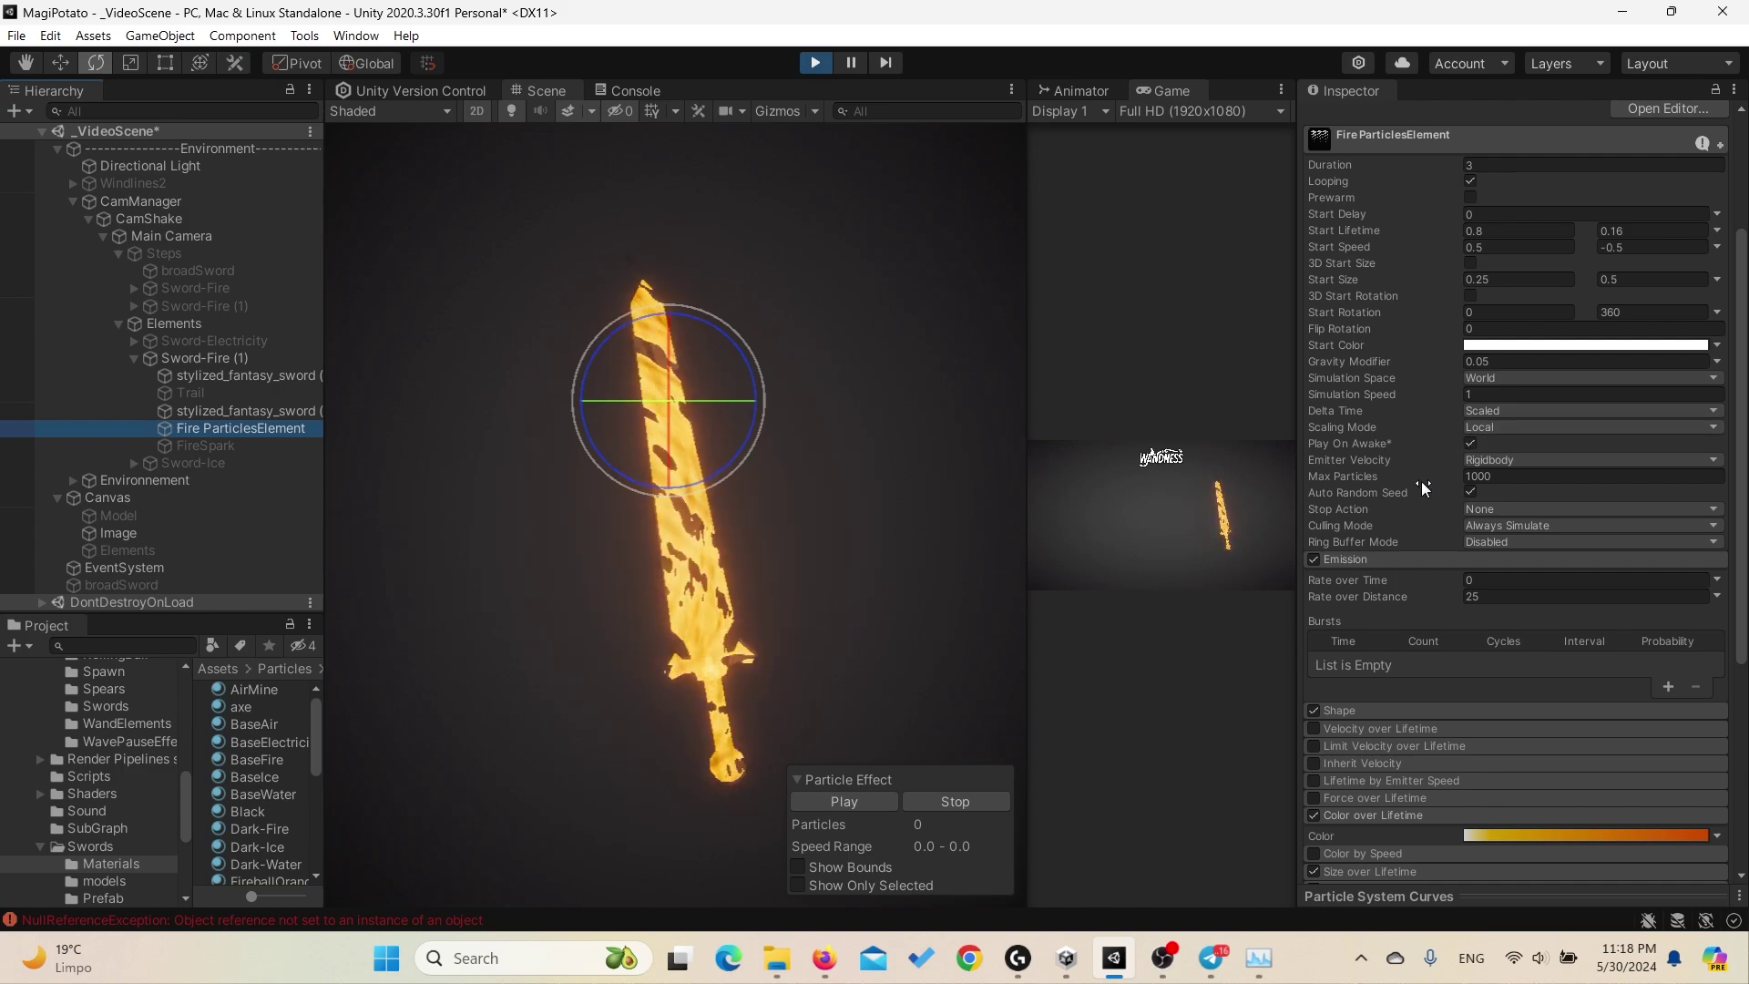
Step: Review the Emitter Velocity options of Fire ParticlesElement, keeping Rigidbody selected
click(1512, 460)
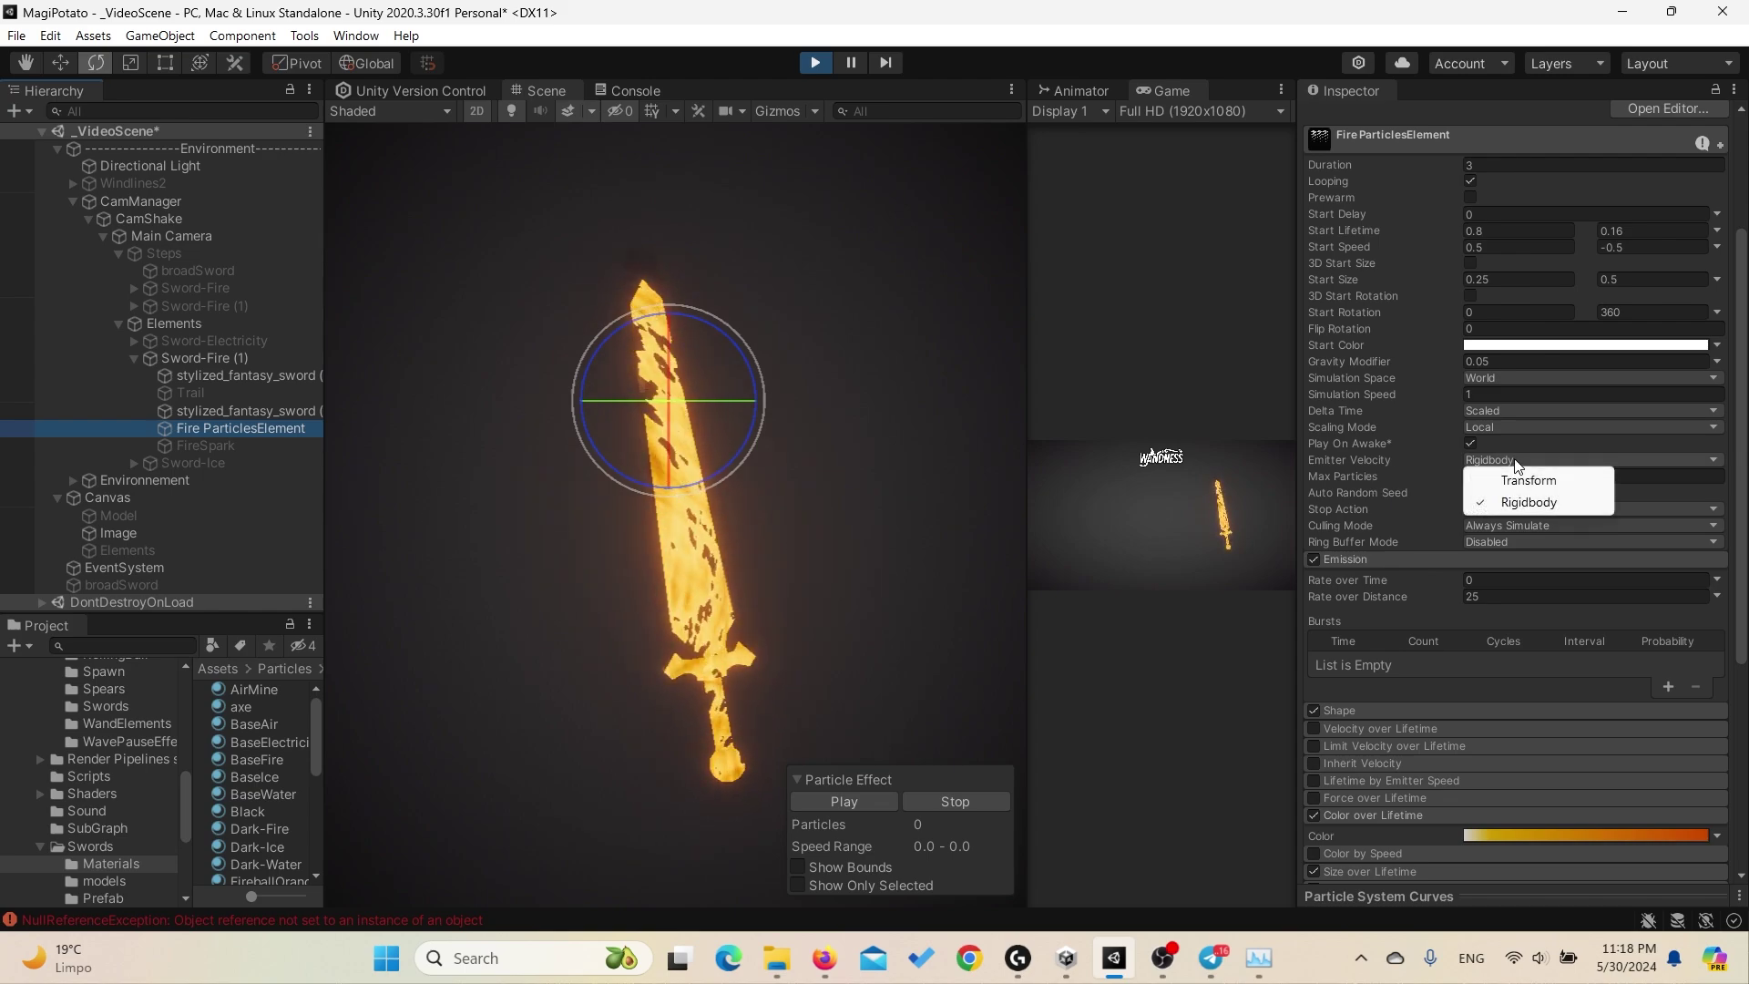
click(1418, 451)
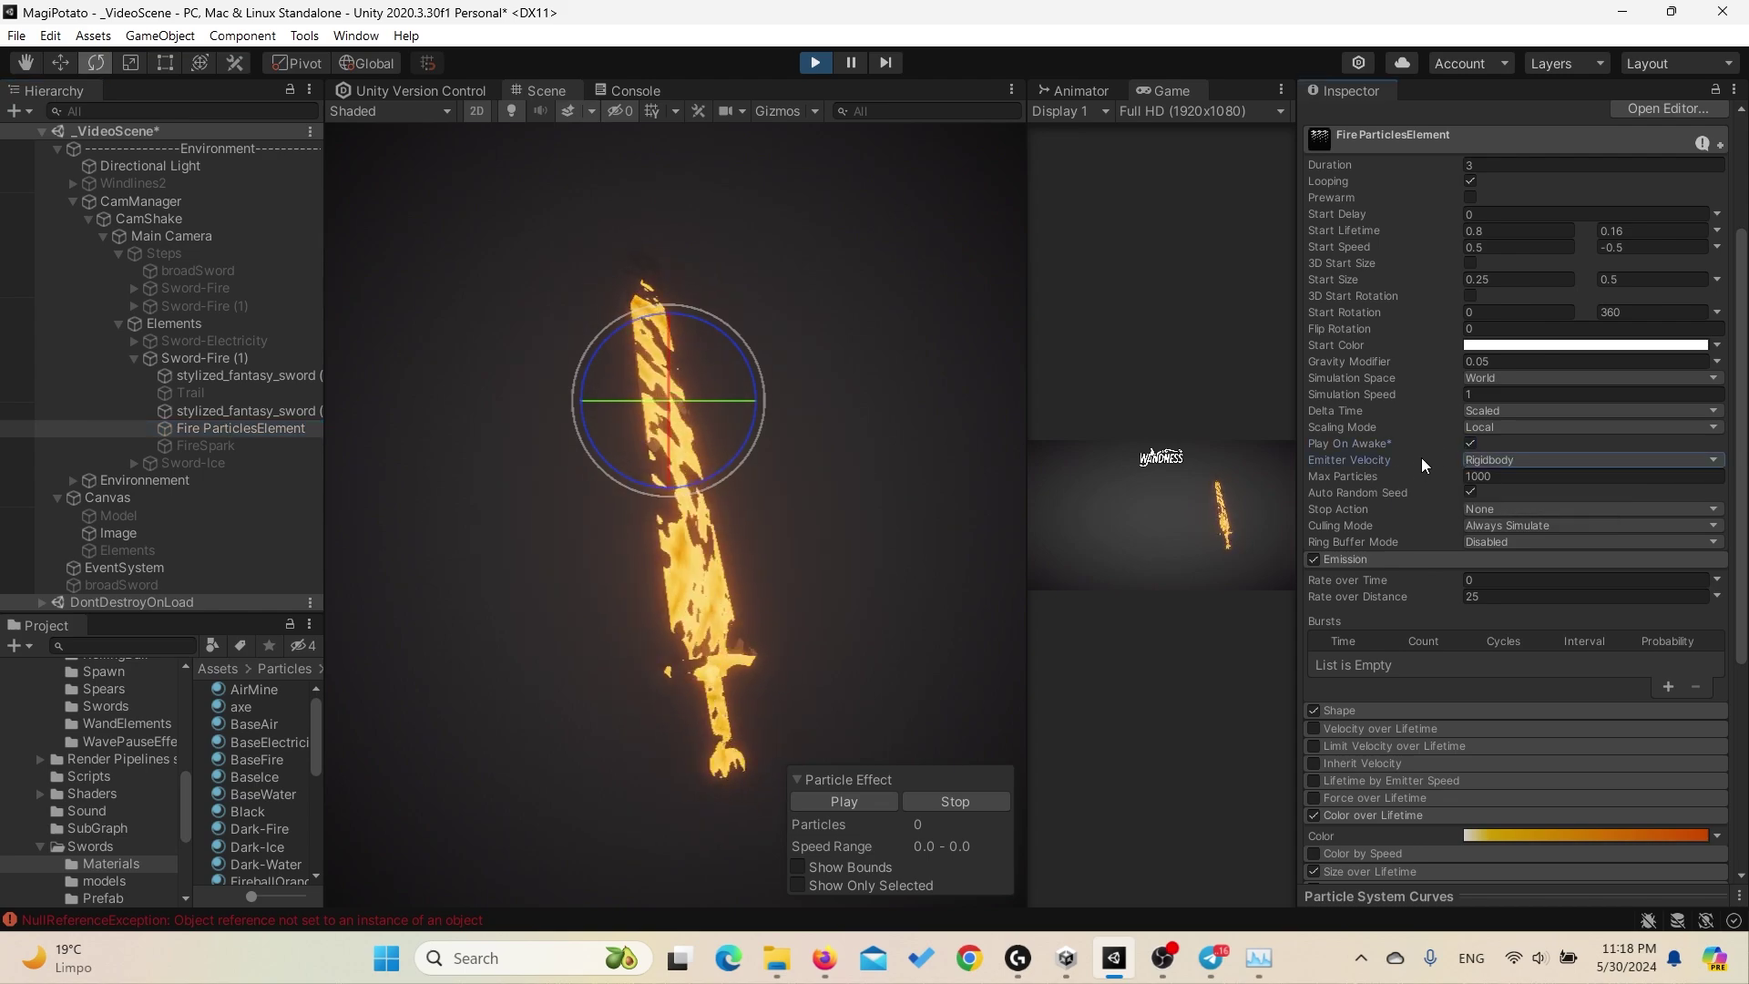
click(1485, 460)
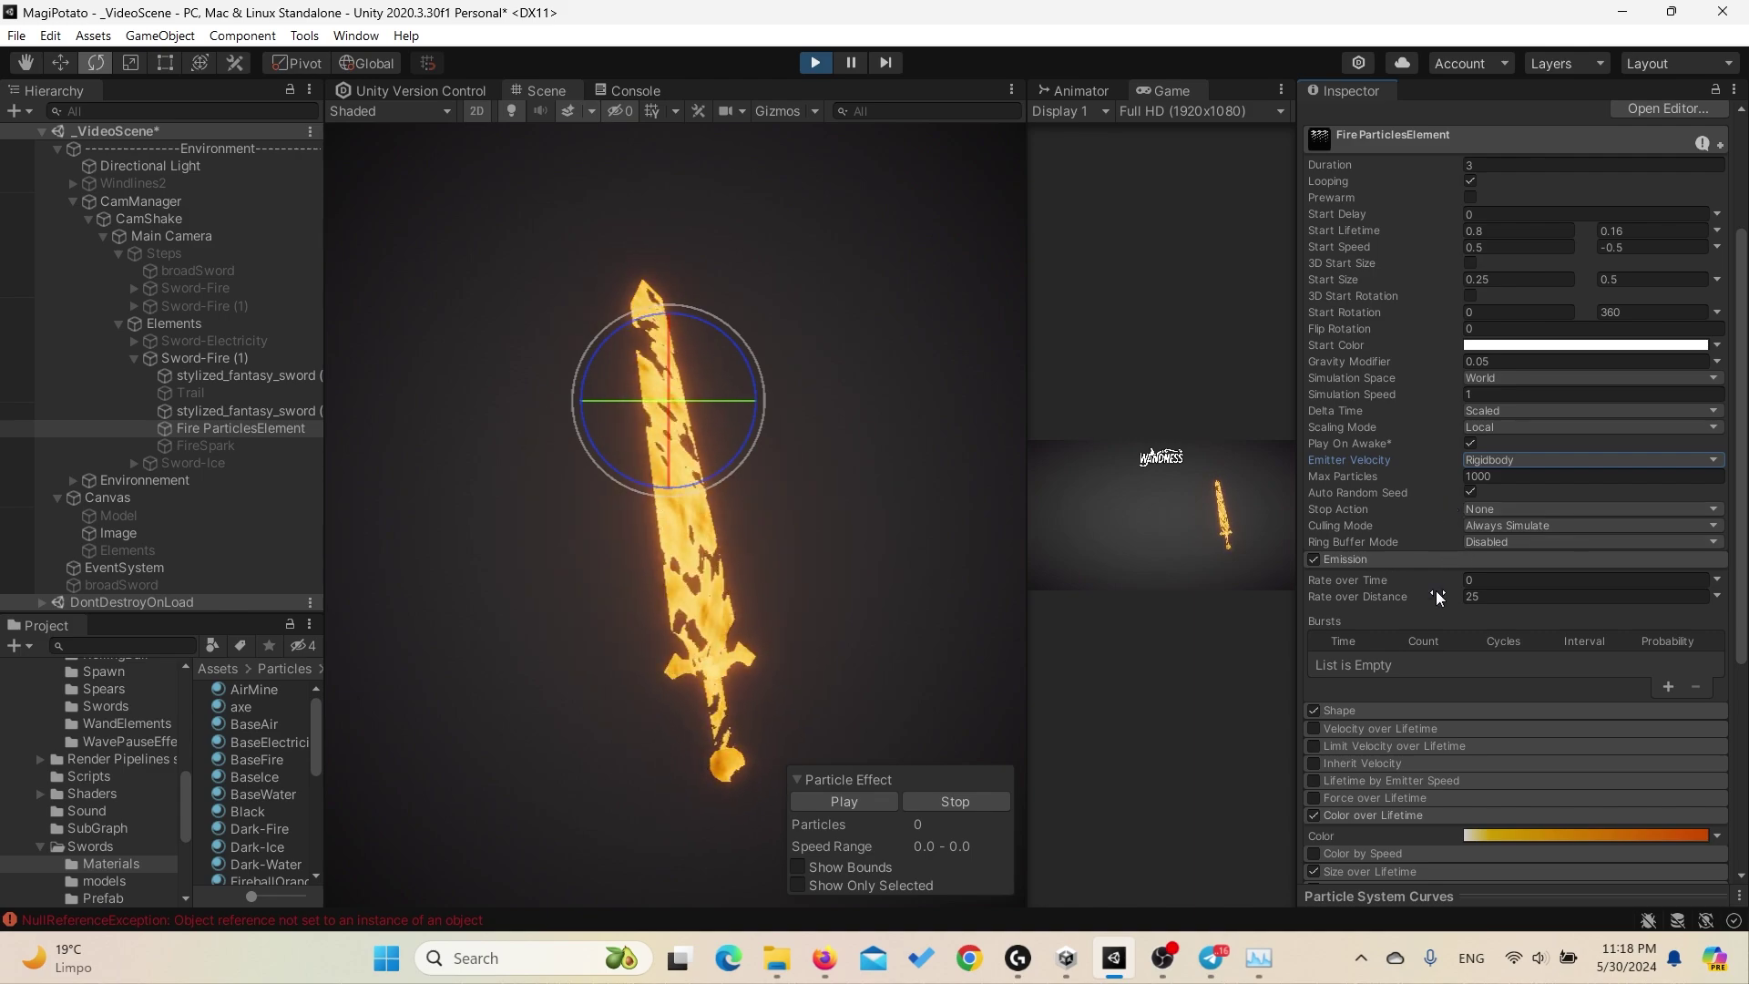
Step: Try emission with Rate over Time 25 and Rate over Distance 0, and rotate Sword-Fire (1) to test it
scroll(1435, 588, down, 4)
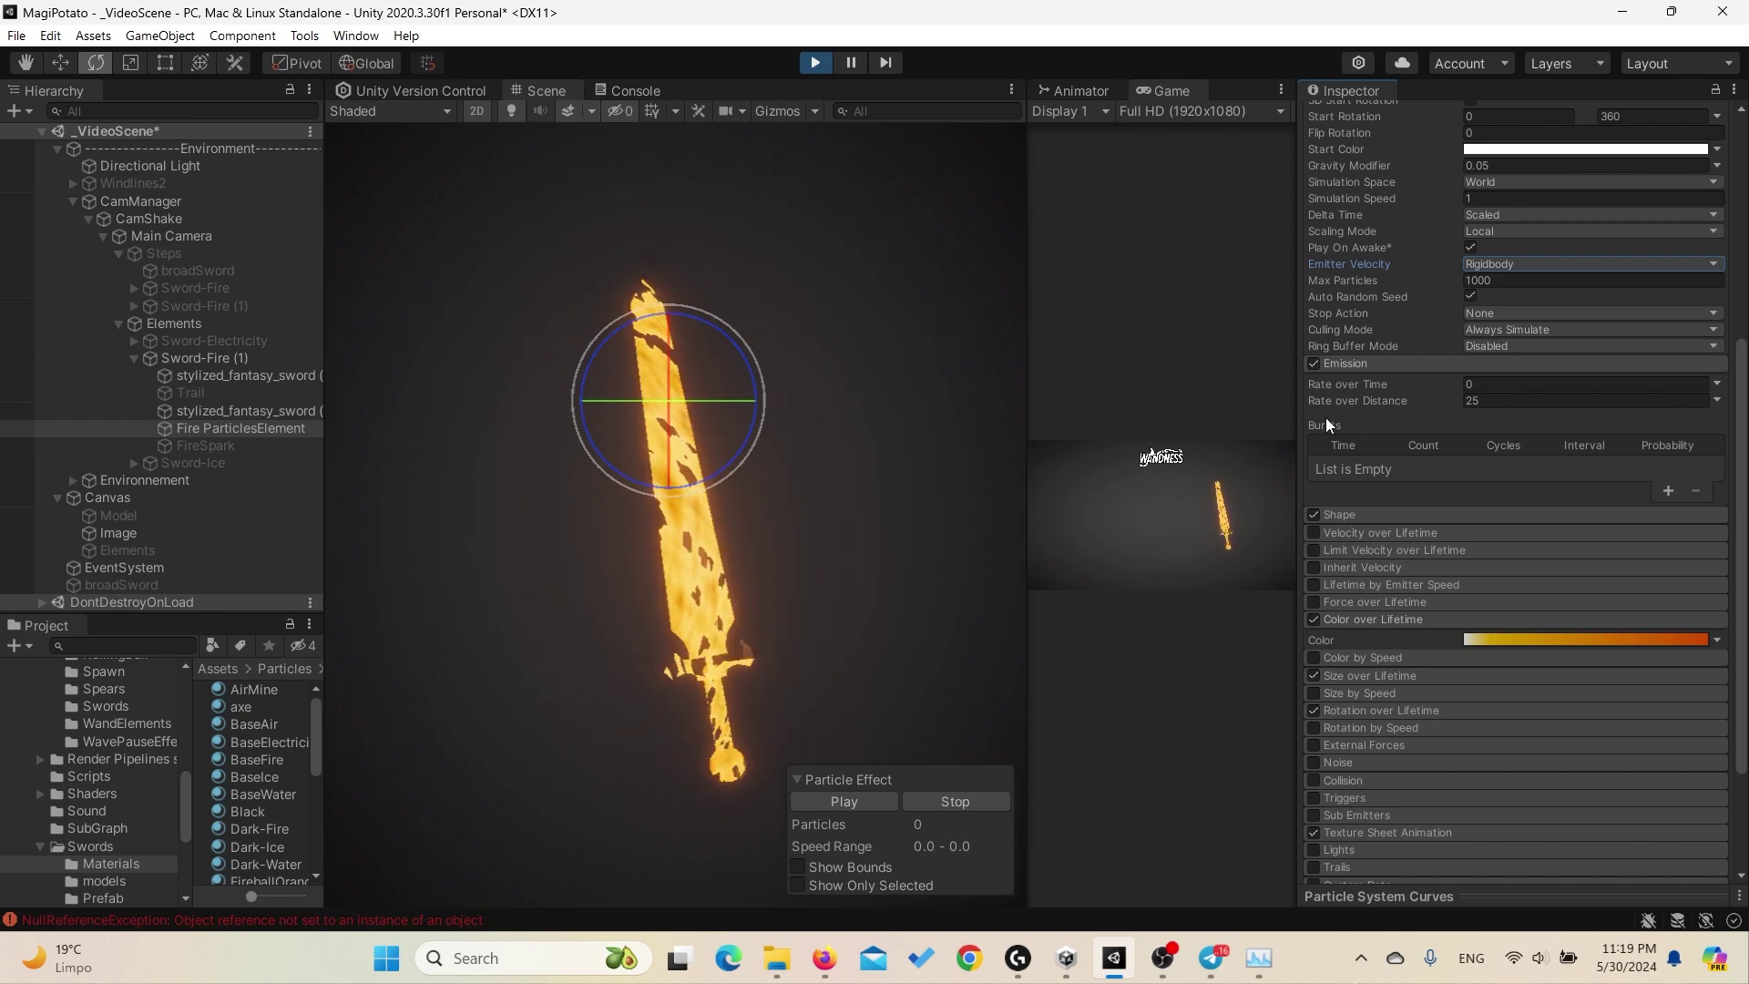
click(1486, 386)
text(25)
key(Tab)
text(0)
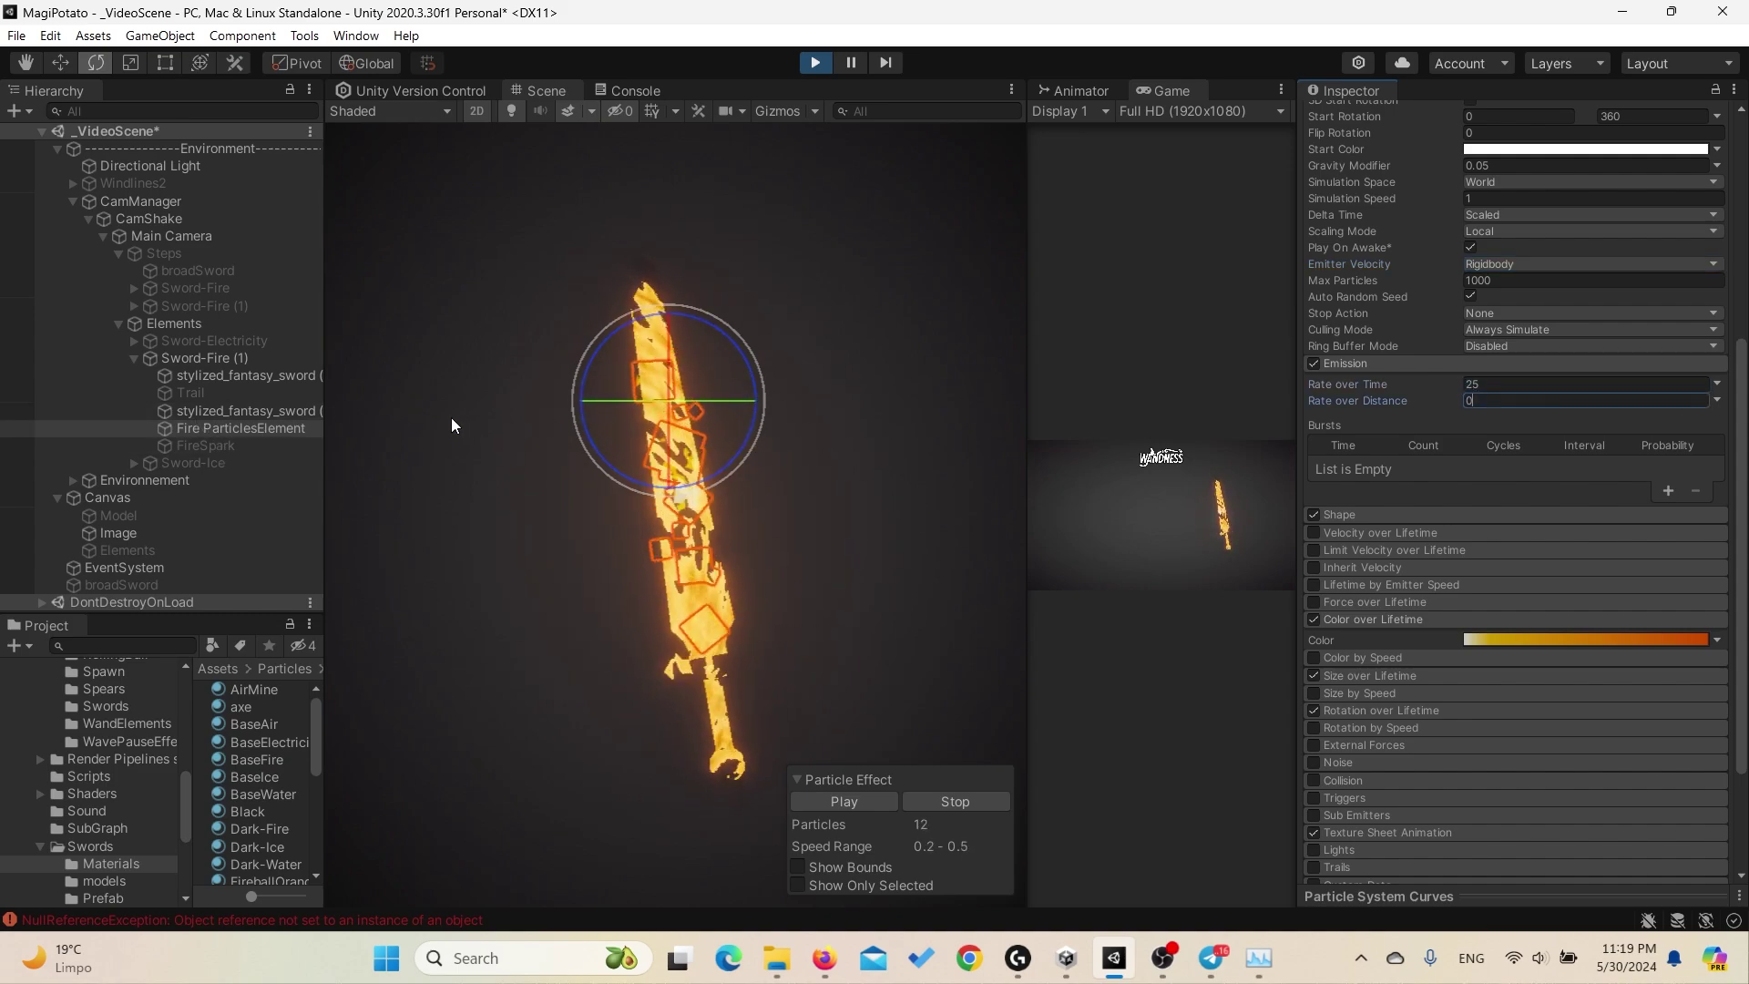
key(Return)
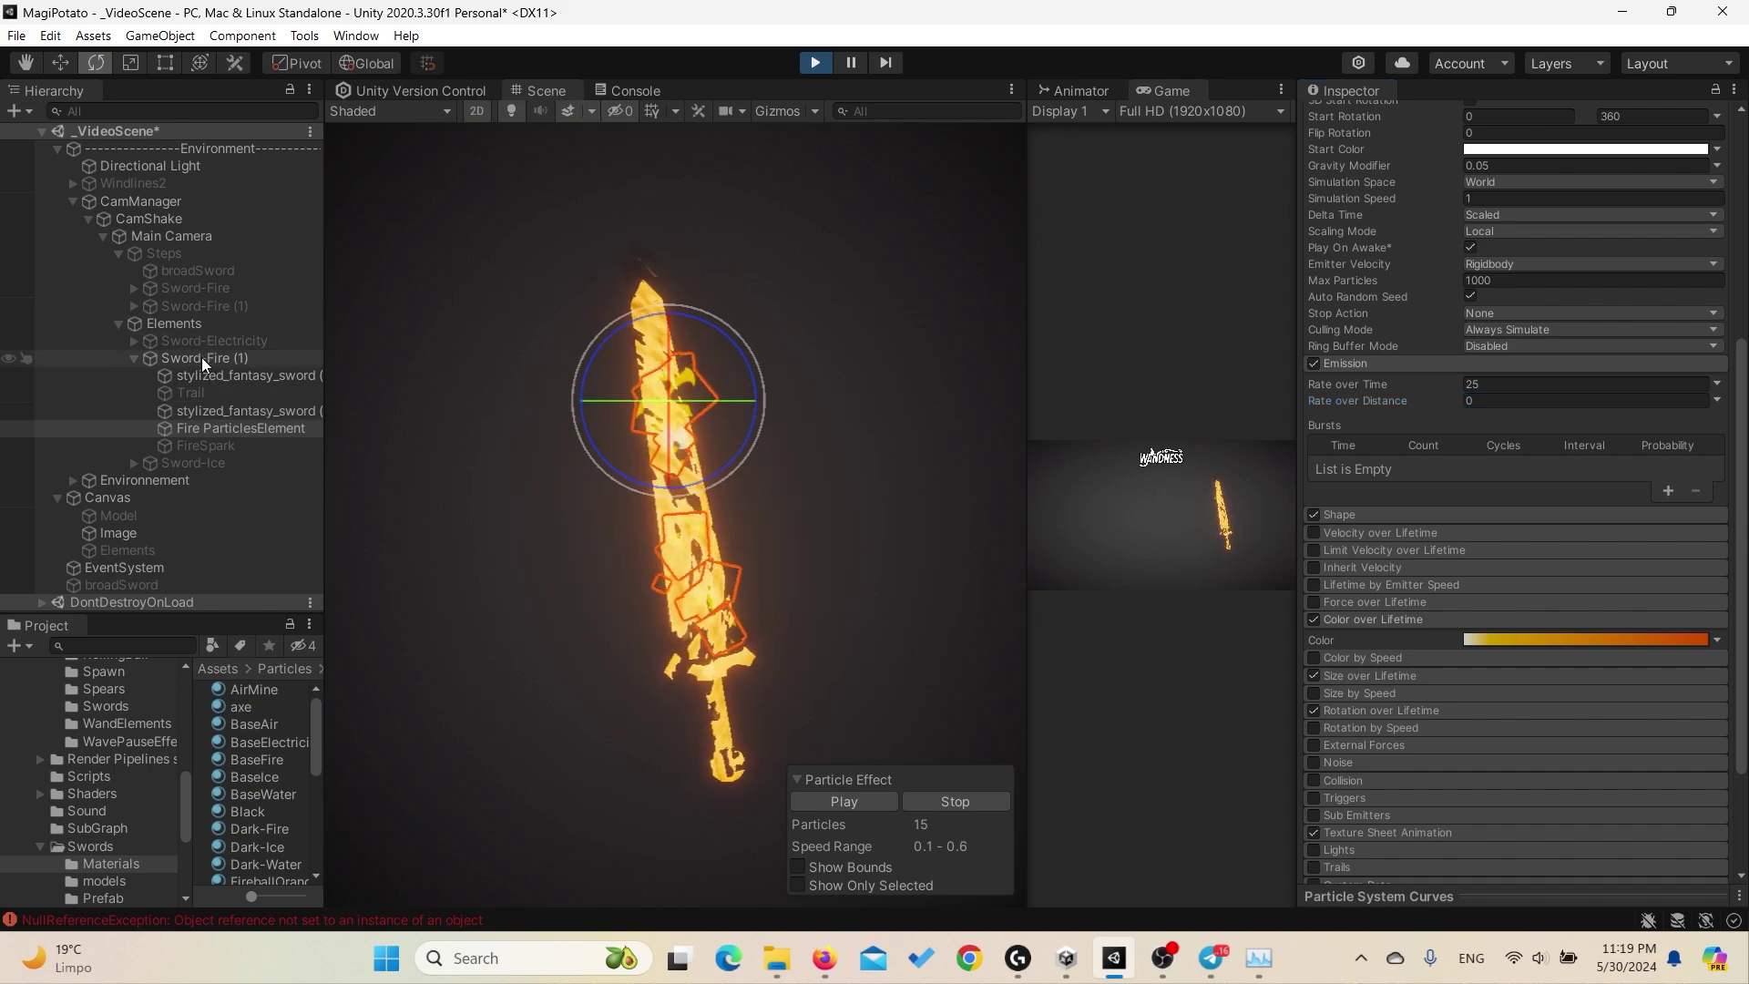
click(200, 357)
drag(760, 642, 761, 564)
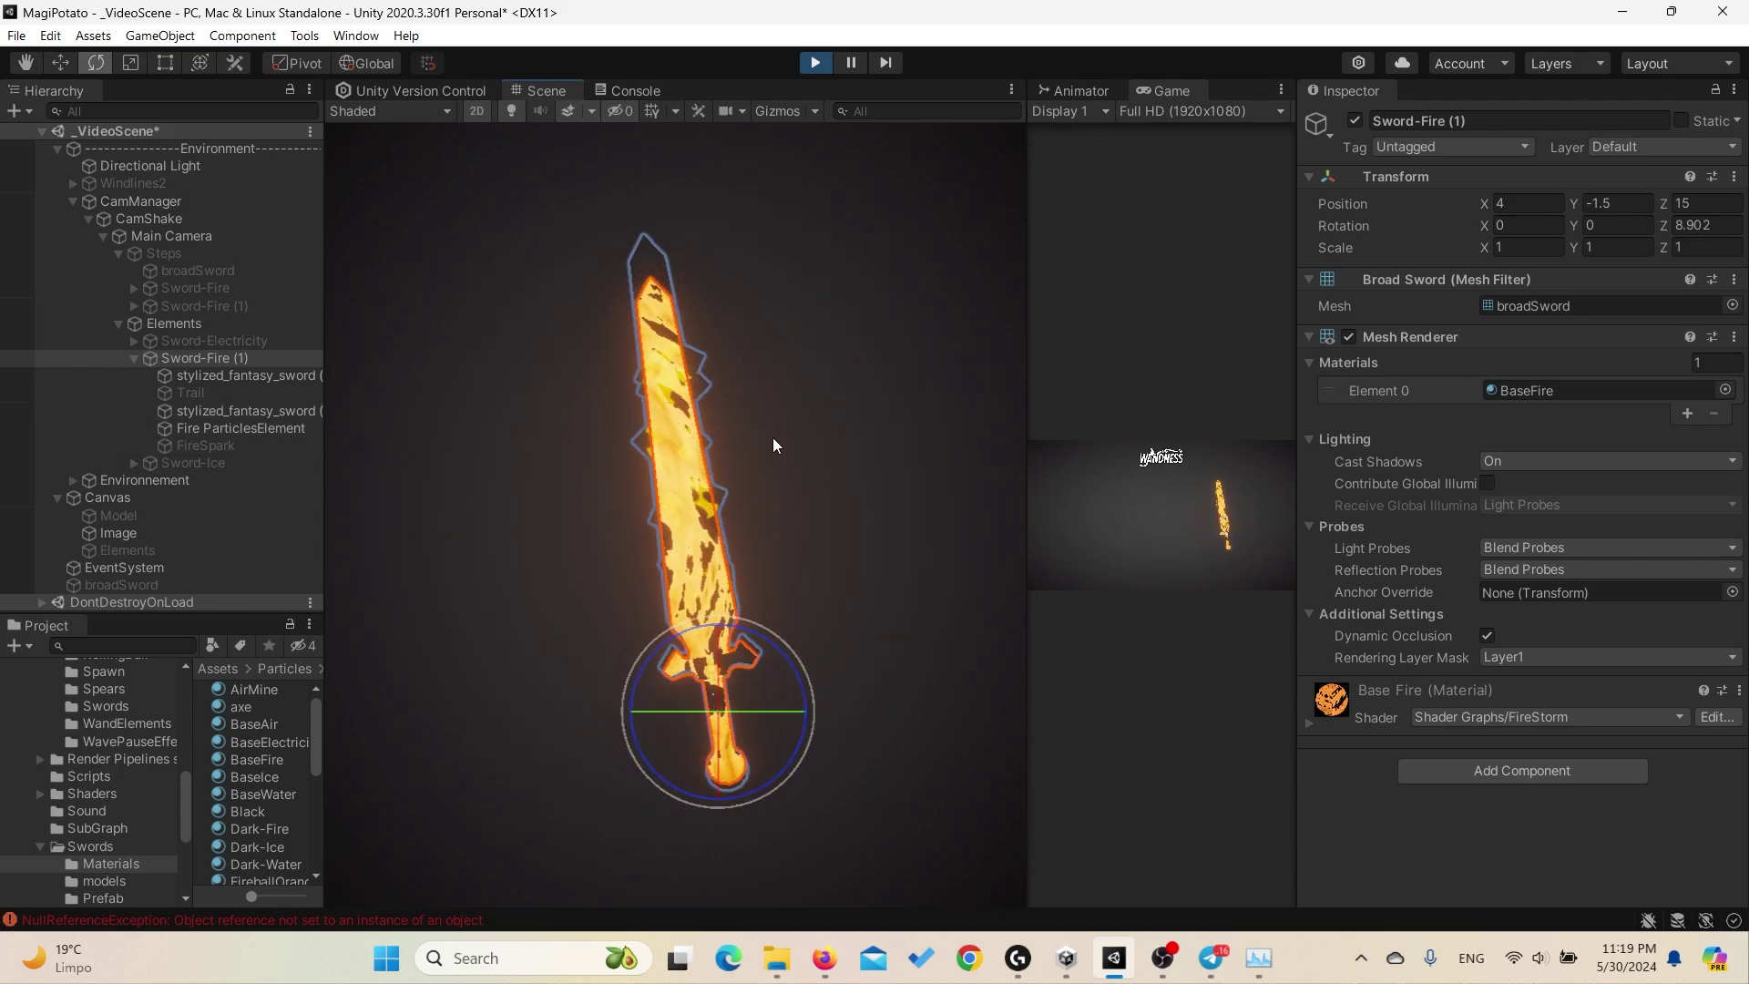
Step: Set Fire ParticlesElement's emission back to Rate over Time 0 and Rate over Distance 25
click(216, 429)
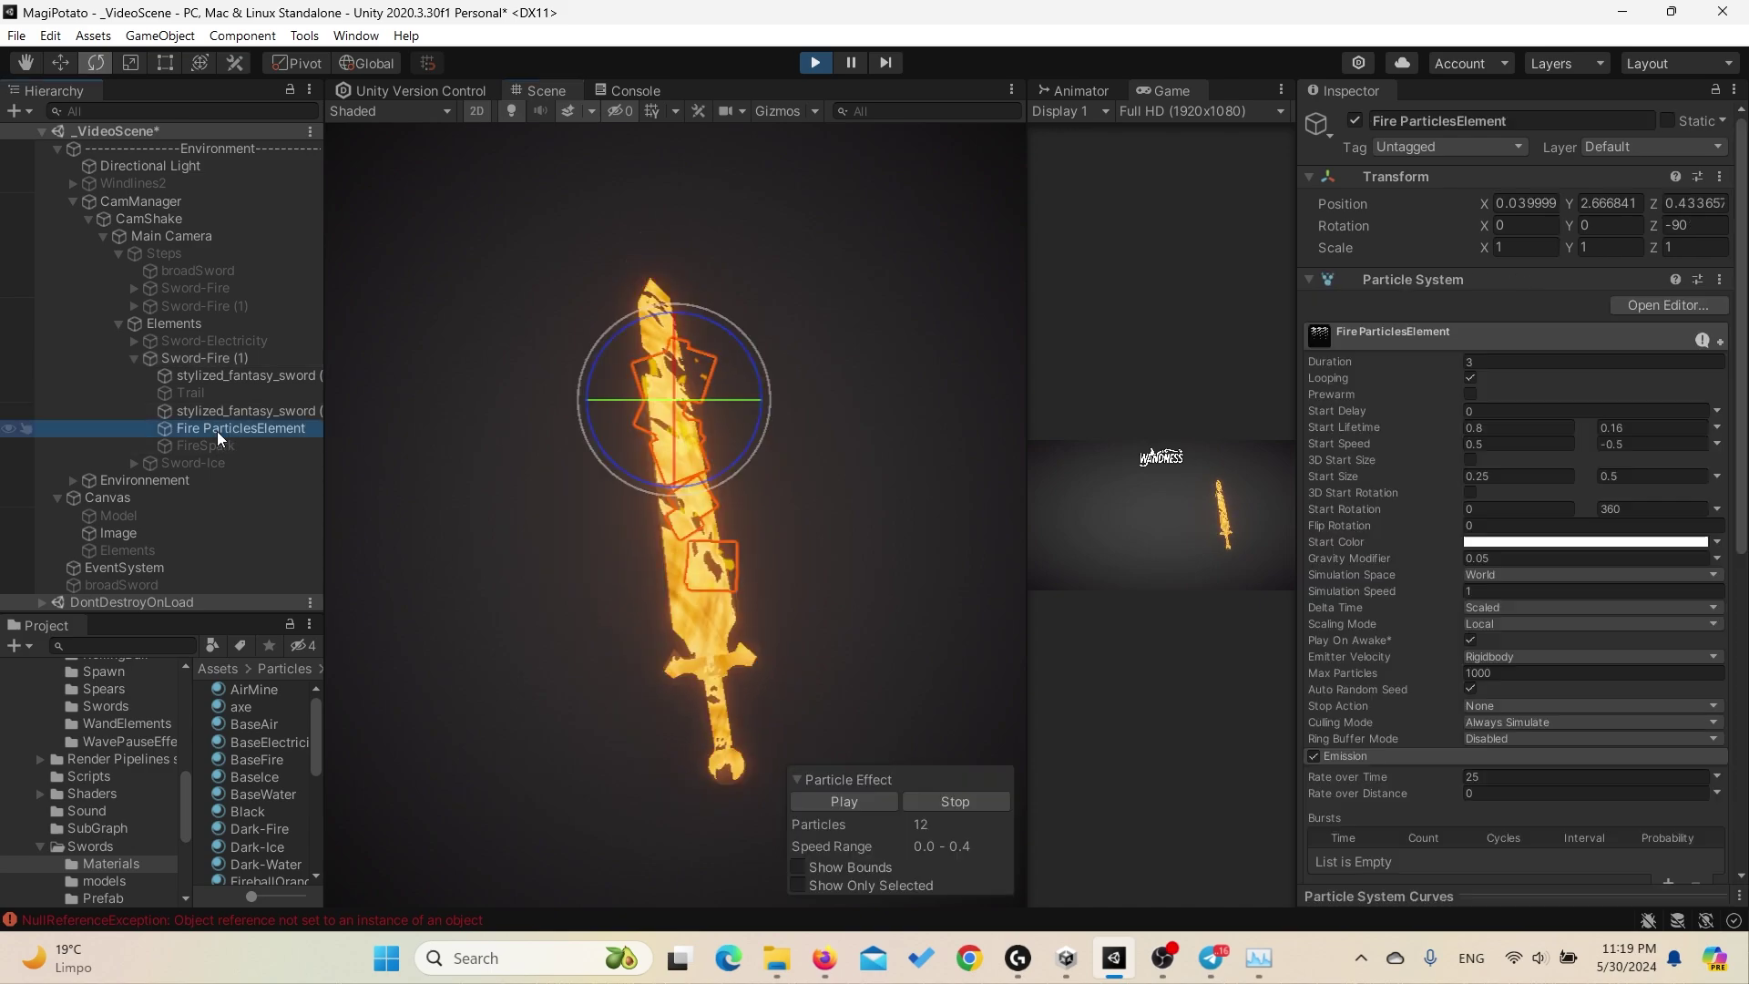
scroll(1568, 636, down, 4)
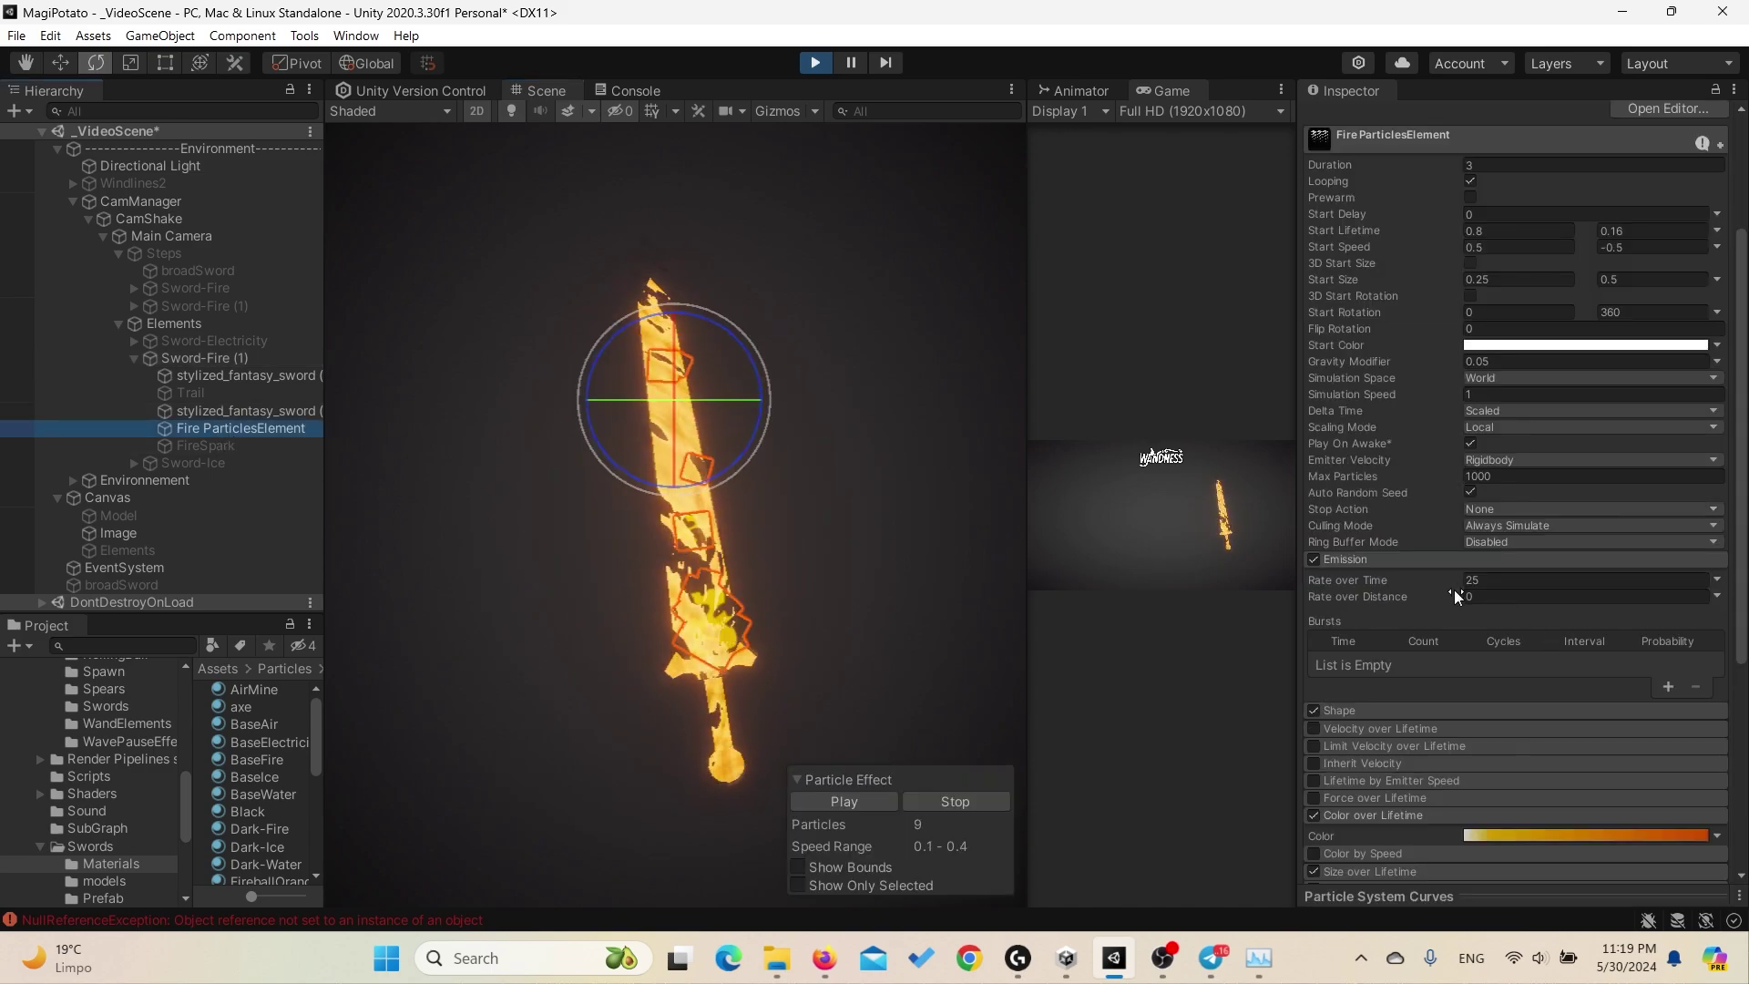
click(1498, 580)
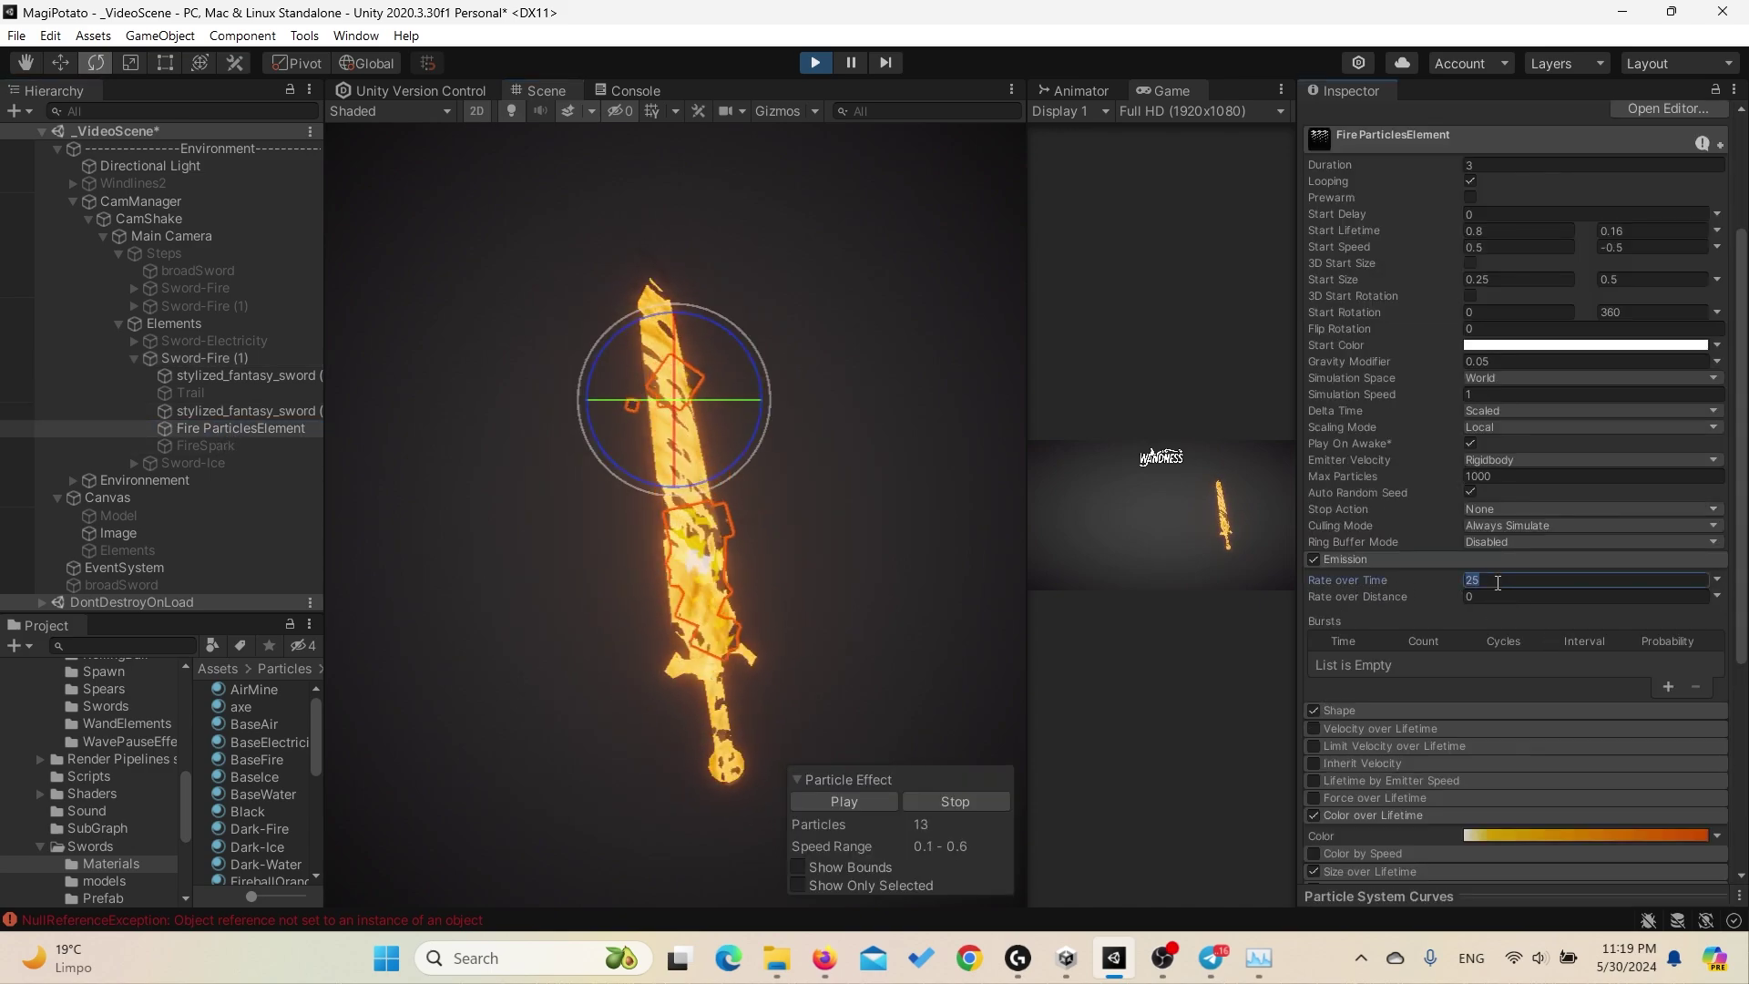
text(0)
click(1497, 594)
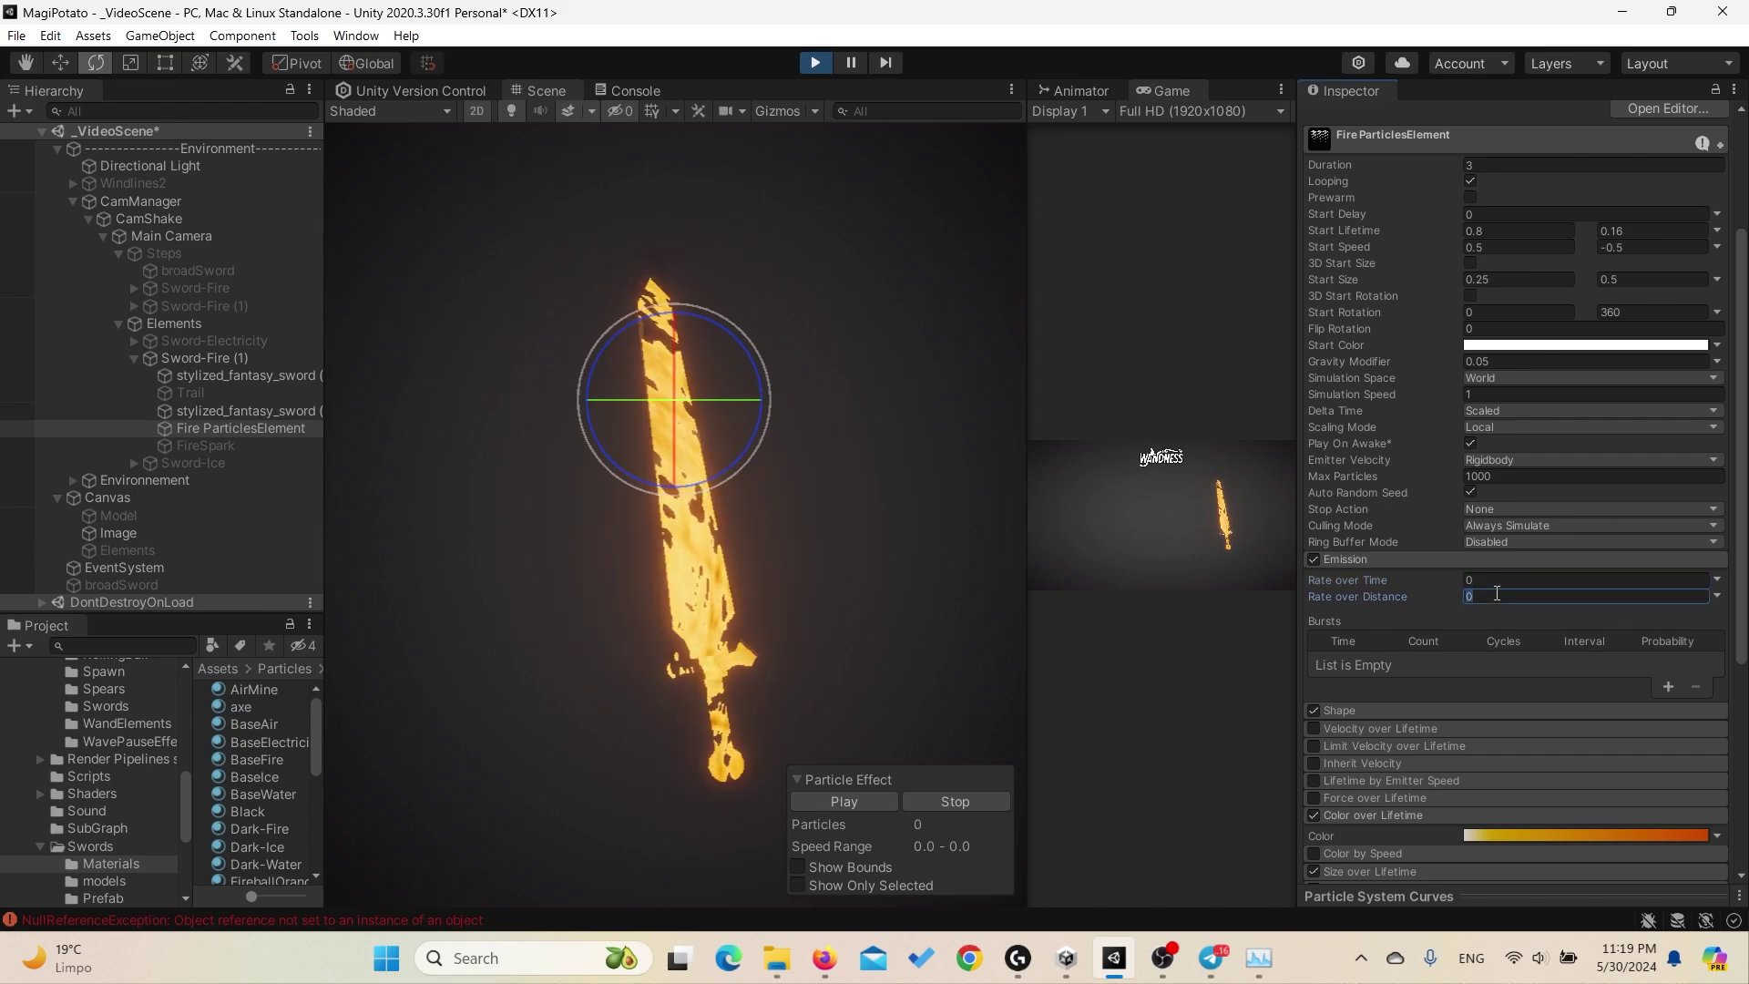
Step: Rotate Sword-Fire (1) to about 13.4 degrees around Z to test distance-based emission, and reselect Fire ParticlesElement
click(715, 692)
drag(793, 674, 333, 533)
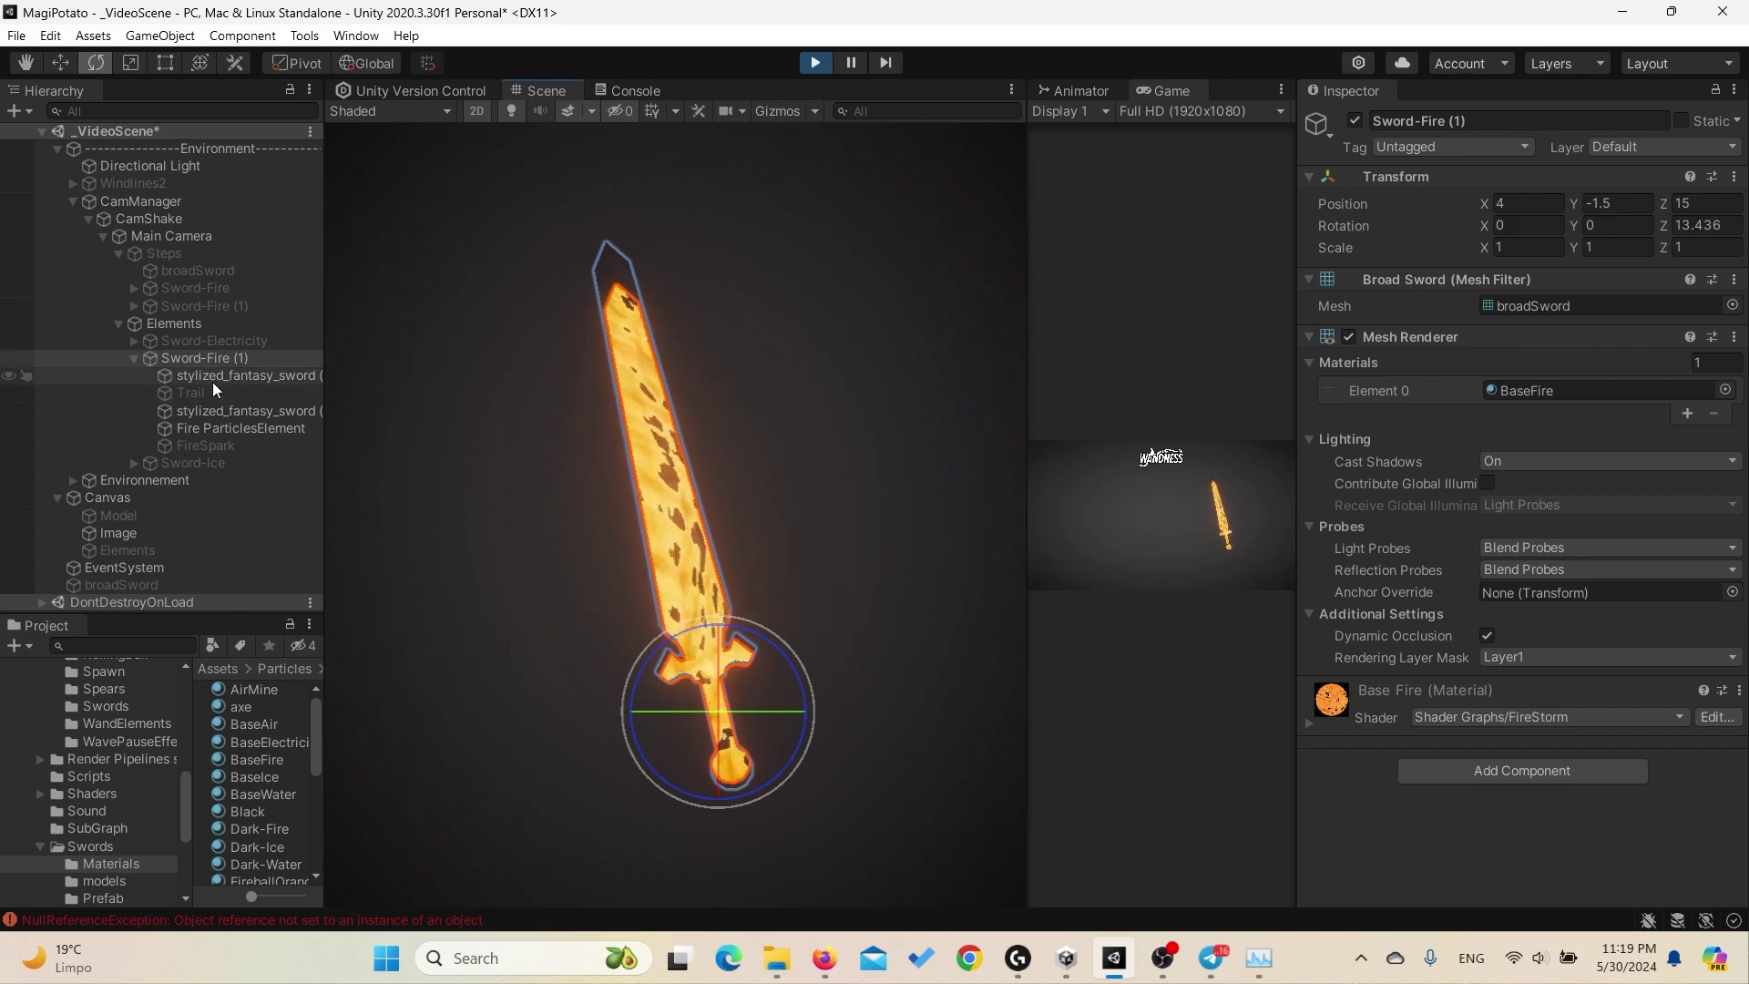
click(232, 428)
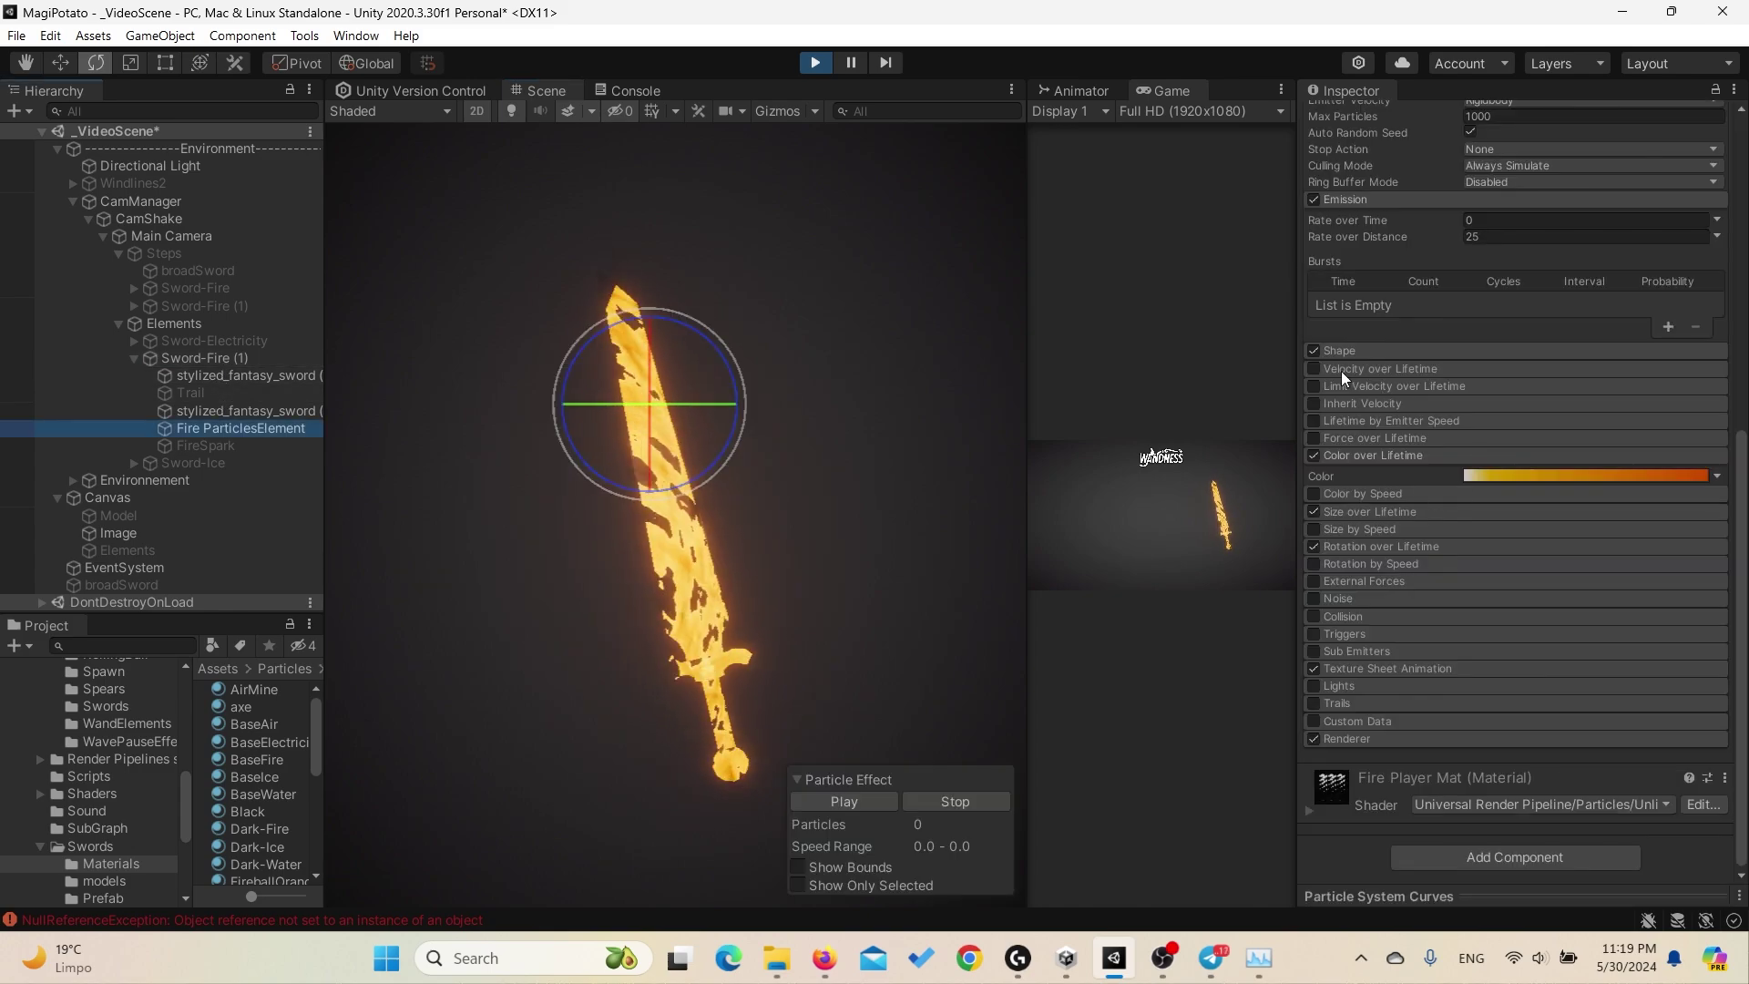
Step: Expand the Shape module of Fire ParticlesElement, keep Edge as the shape, and try other radius and X position values
click(1360, 347)
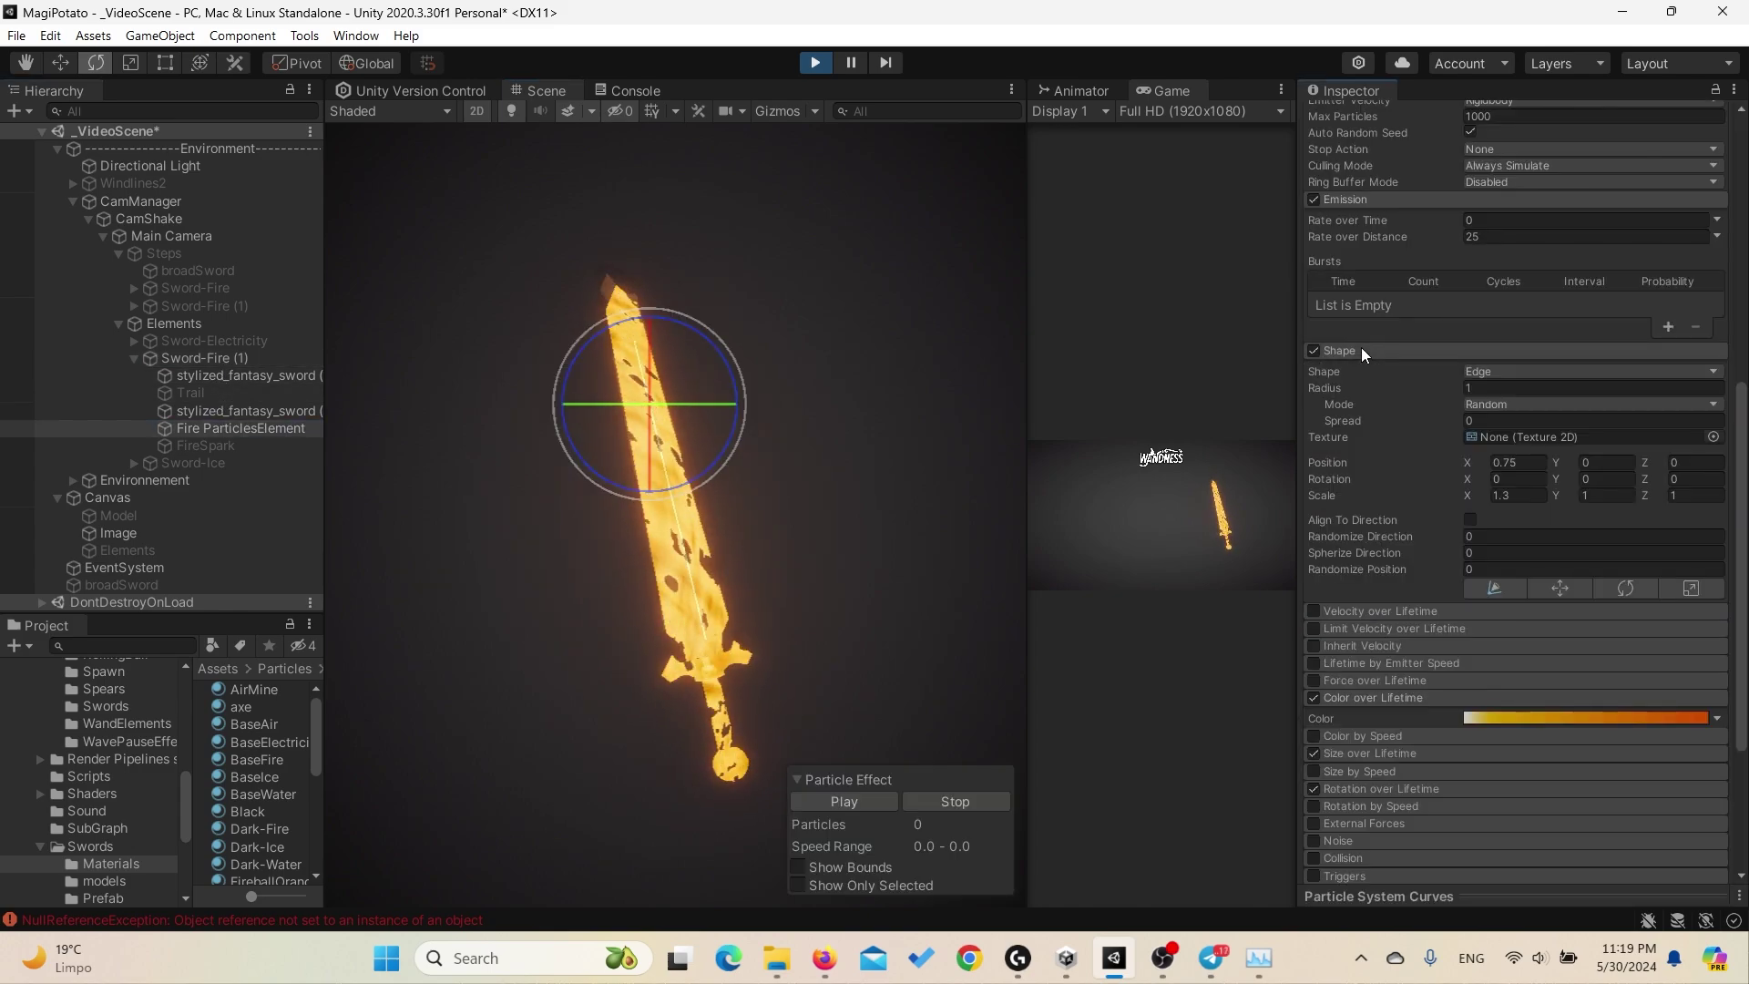
click(1489, 372)
click(1446, 384)
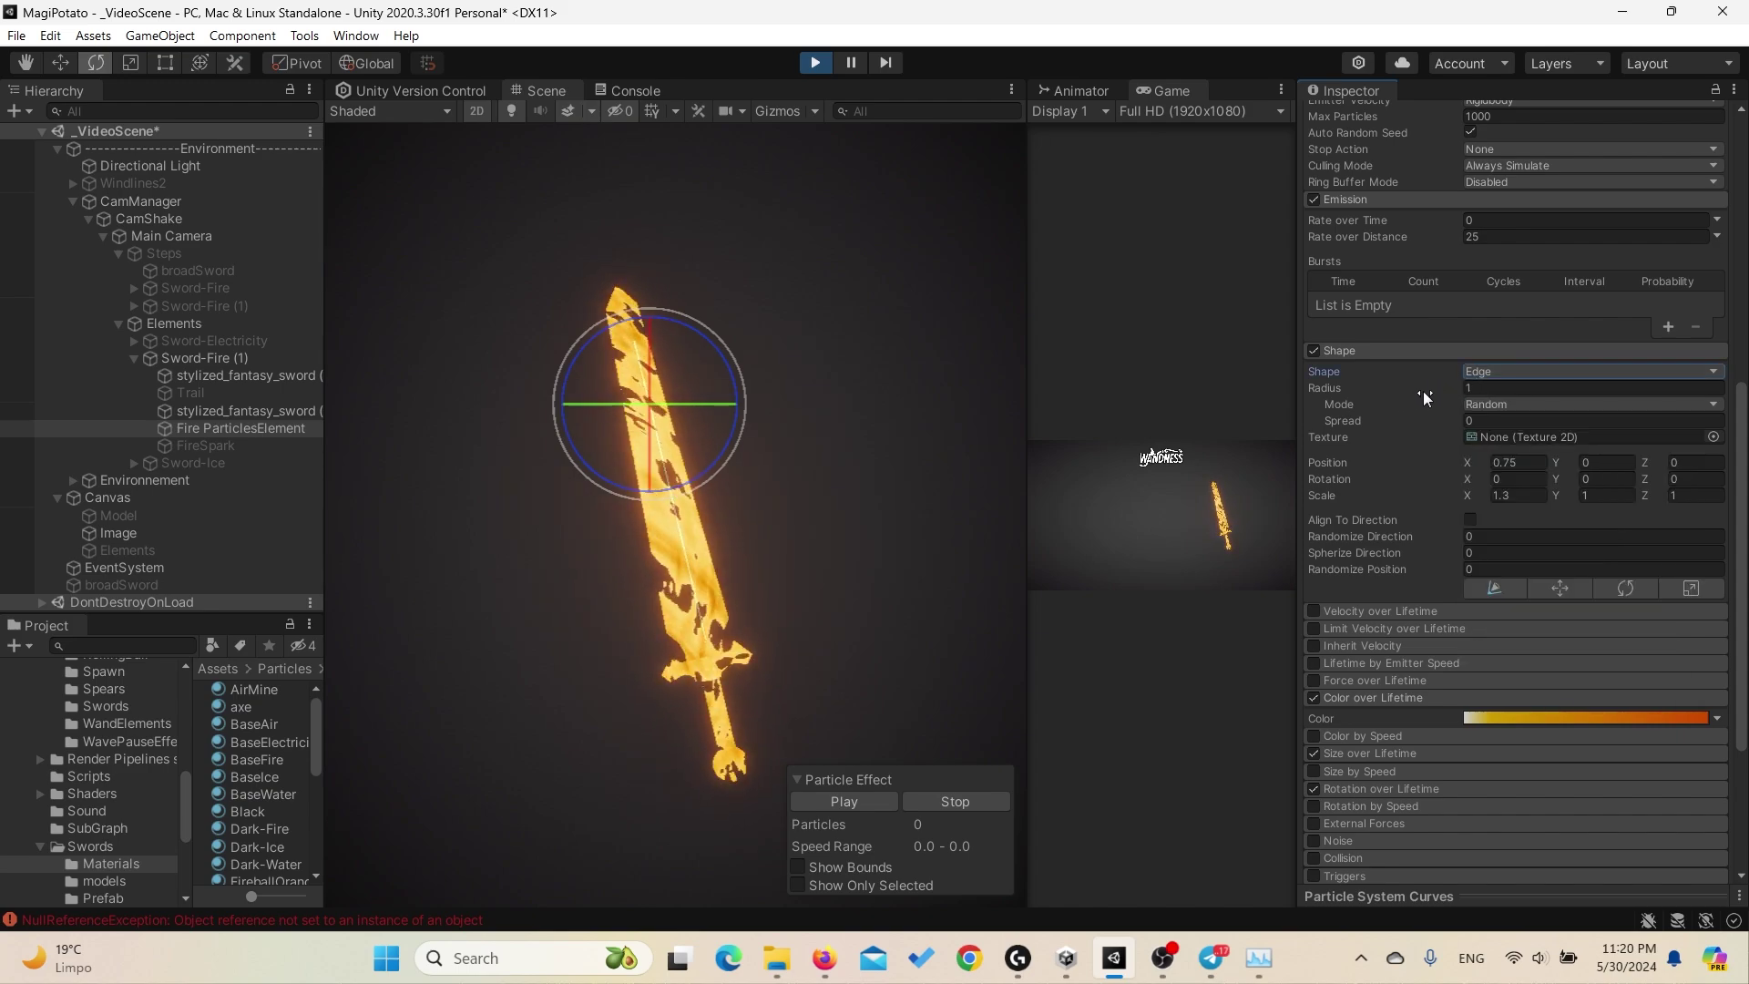
drag(1422, 397, 1407, 392)
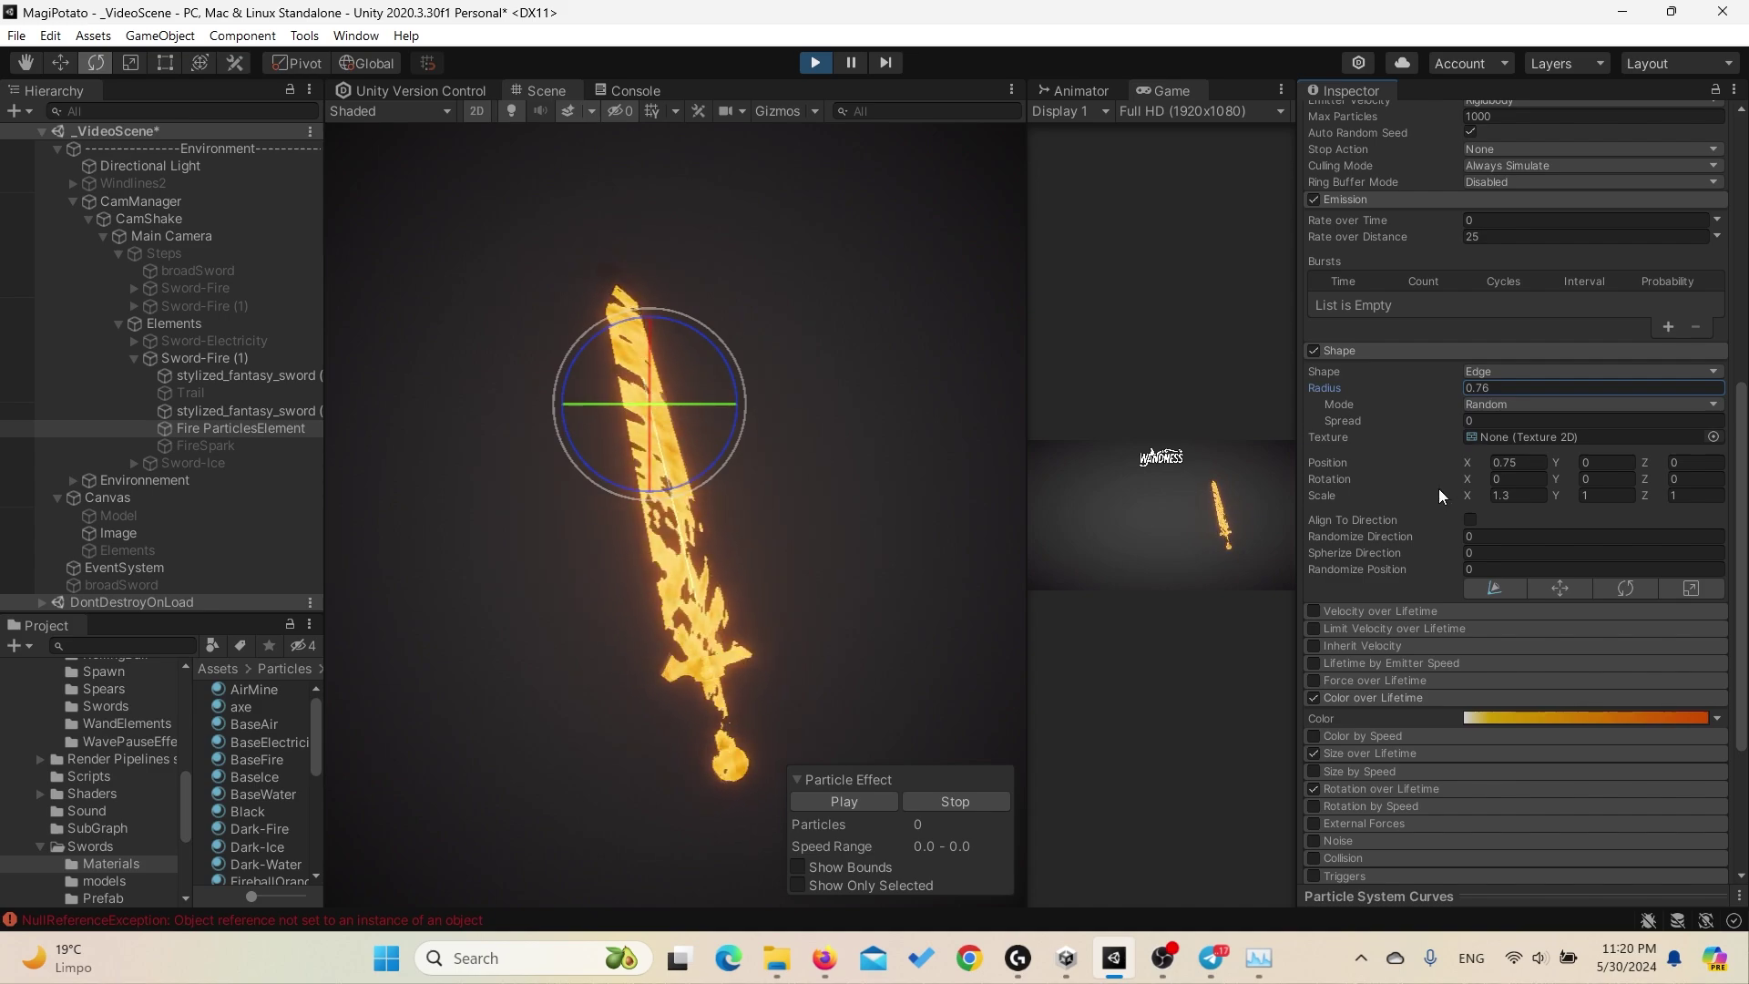
scroll(1439, 488, down, 5)
drag(1465, 266, 1472, 270)
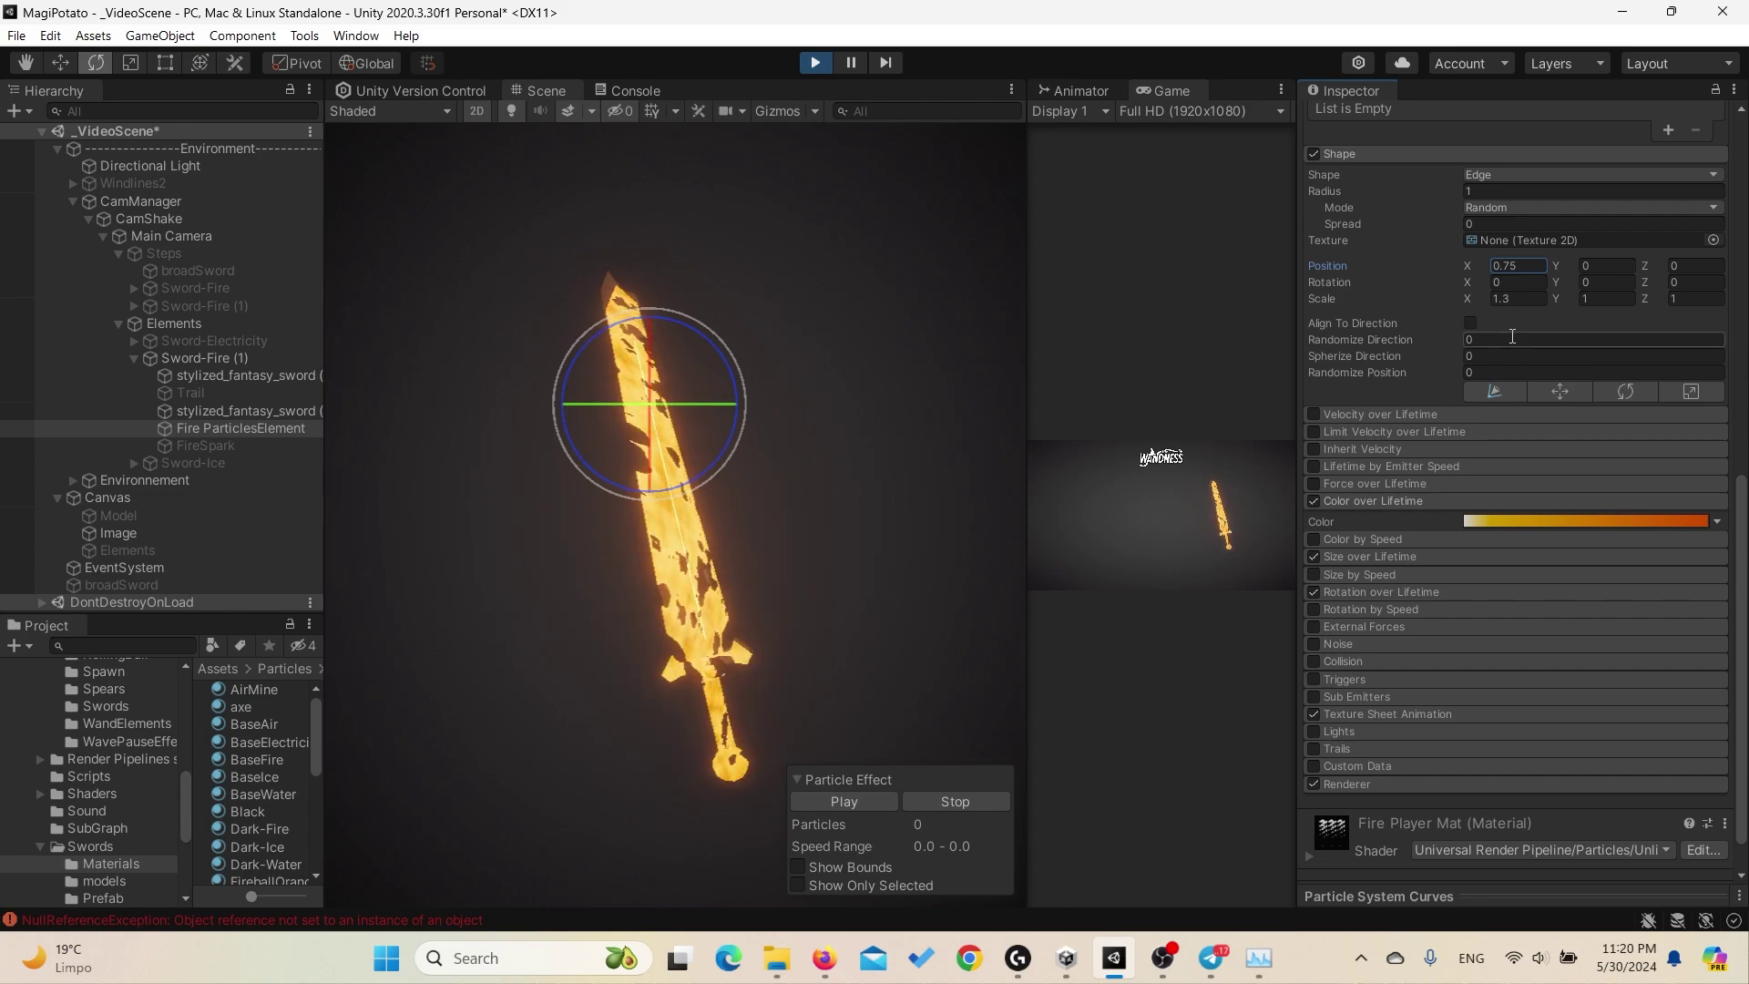
Step: Examine the Size over Lifetime, Rotation over Lifetime and Texture Sheet Animation modules of Fire ParticlesElement
click(1349, 557)
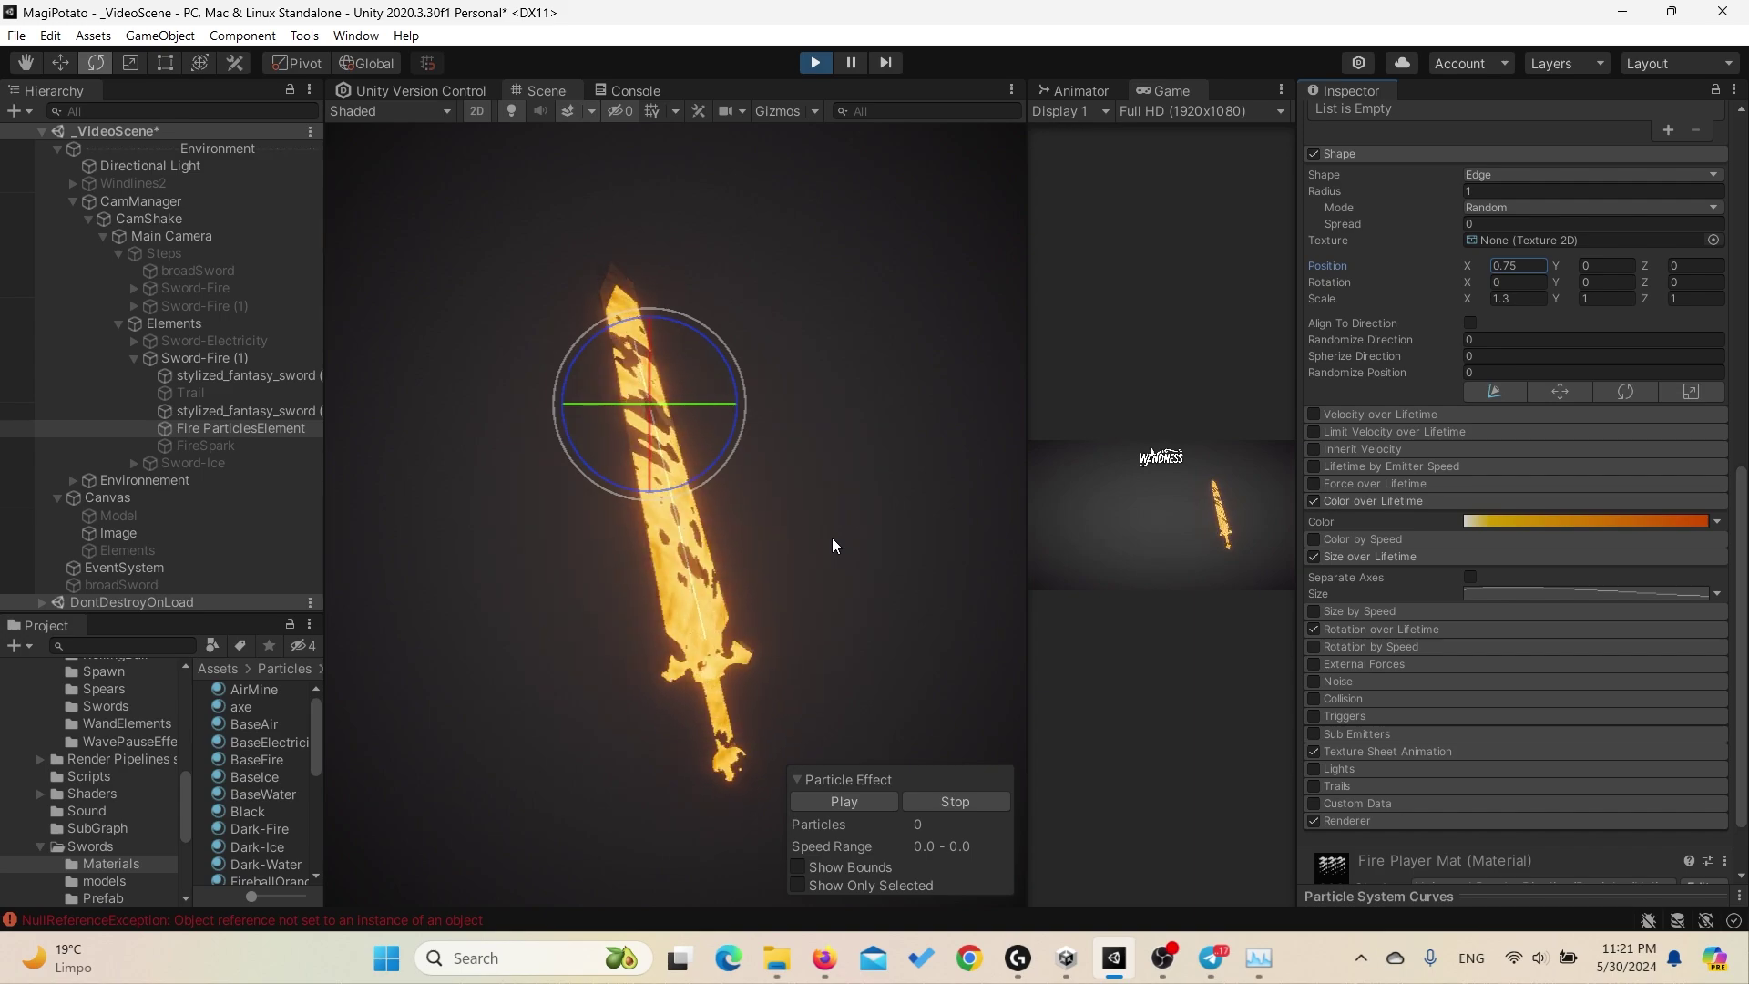
click(1389, 628)
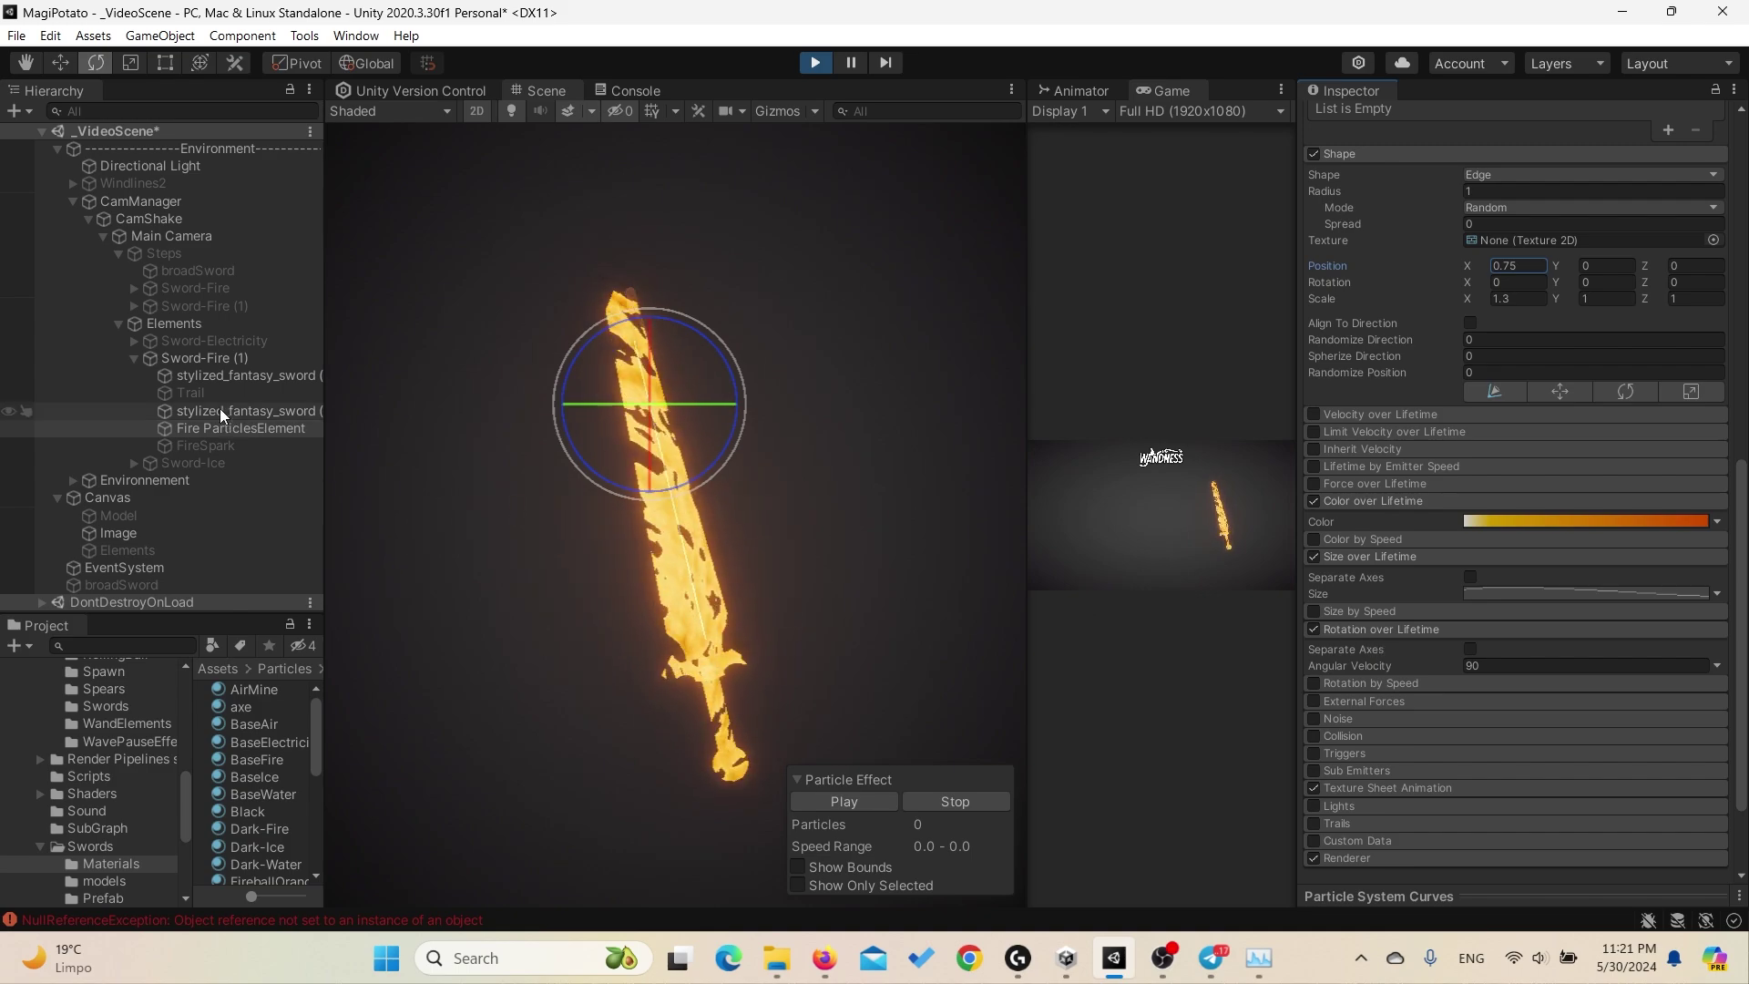
scroll(1421, 664, down, 3)
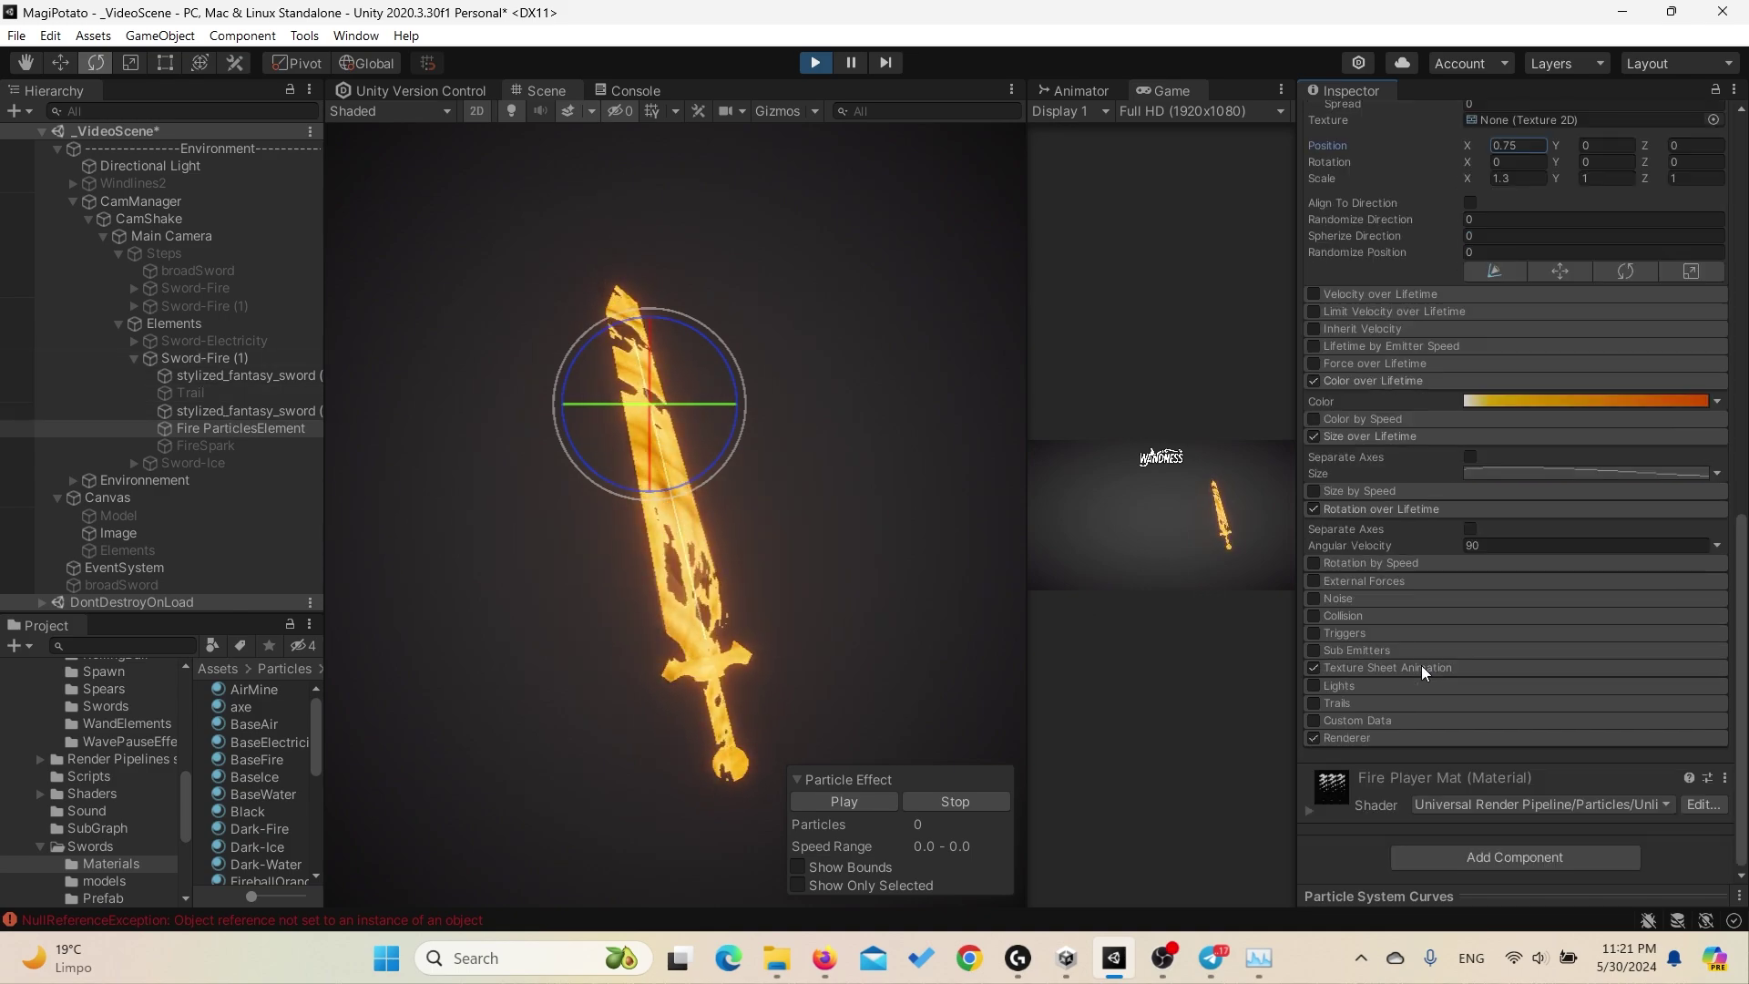
click(1380, 671)
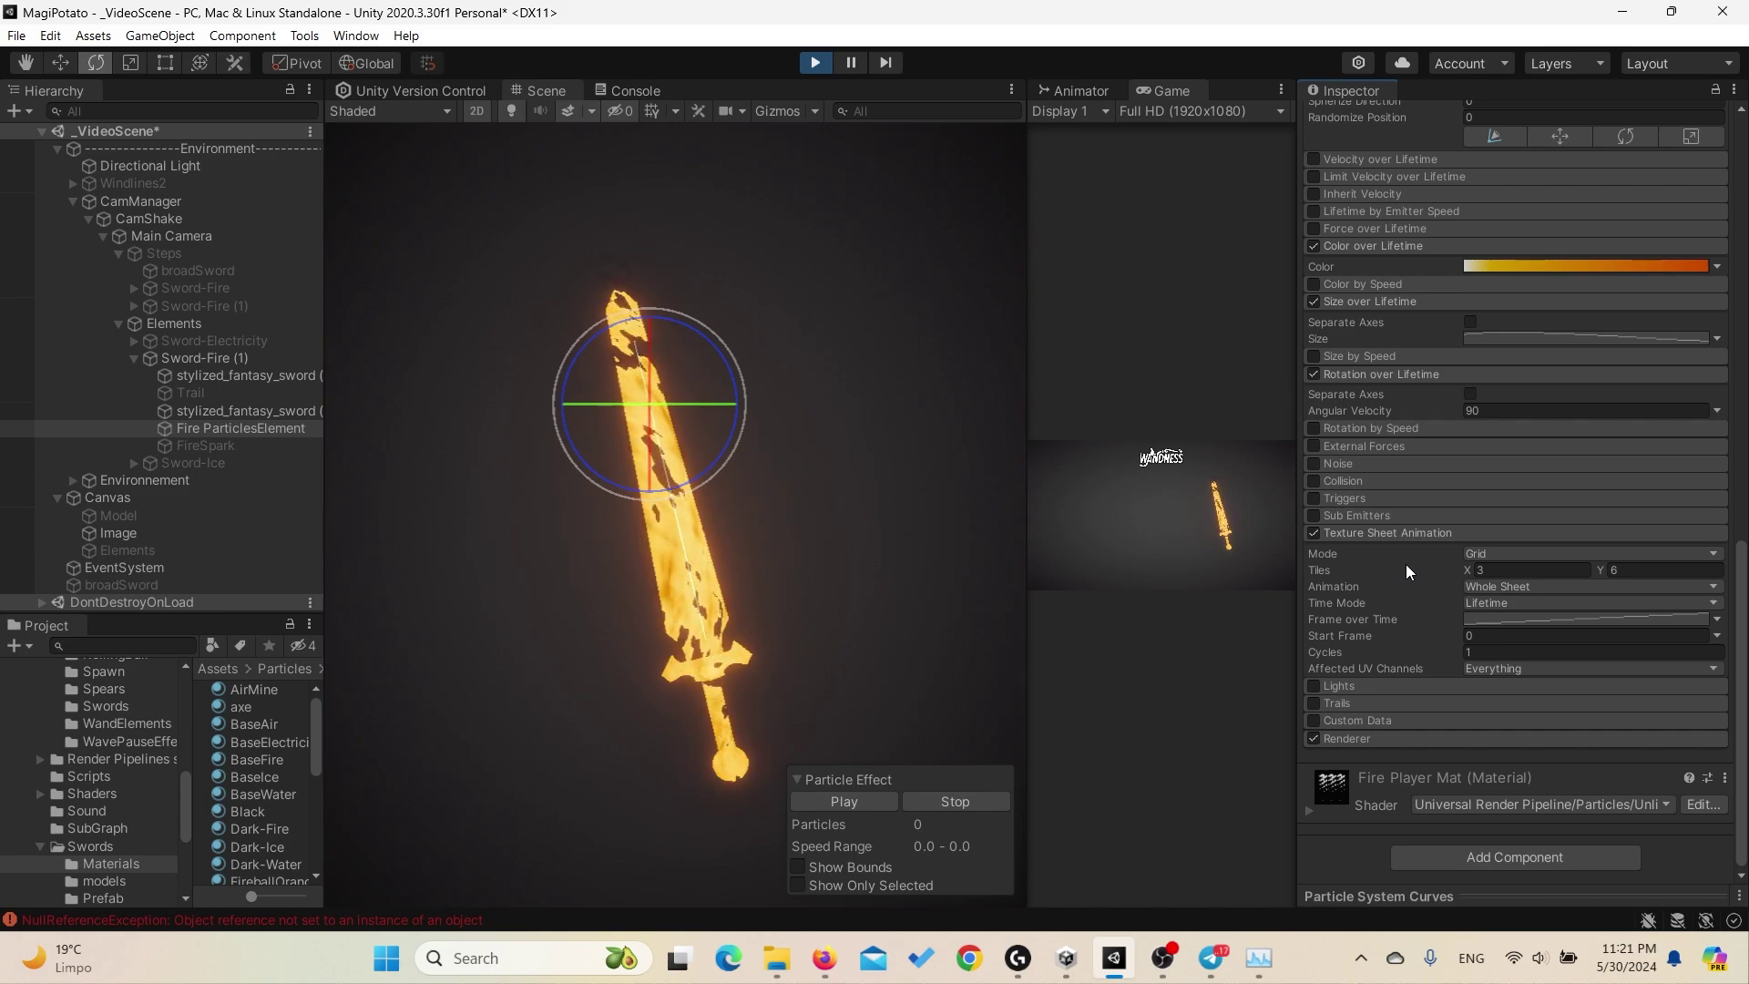
Step: Rotate the fire sword slightly in the scene, and review the Fire ParticlesElement Renderer settings and Fire Player material
click(719, 701)
drag(806, 692, 774, 707)
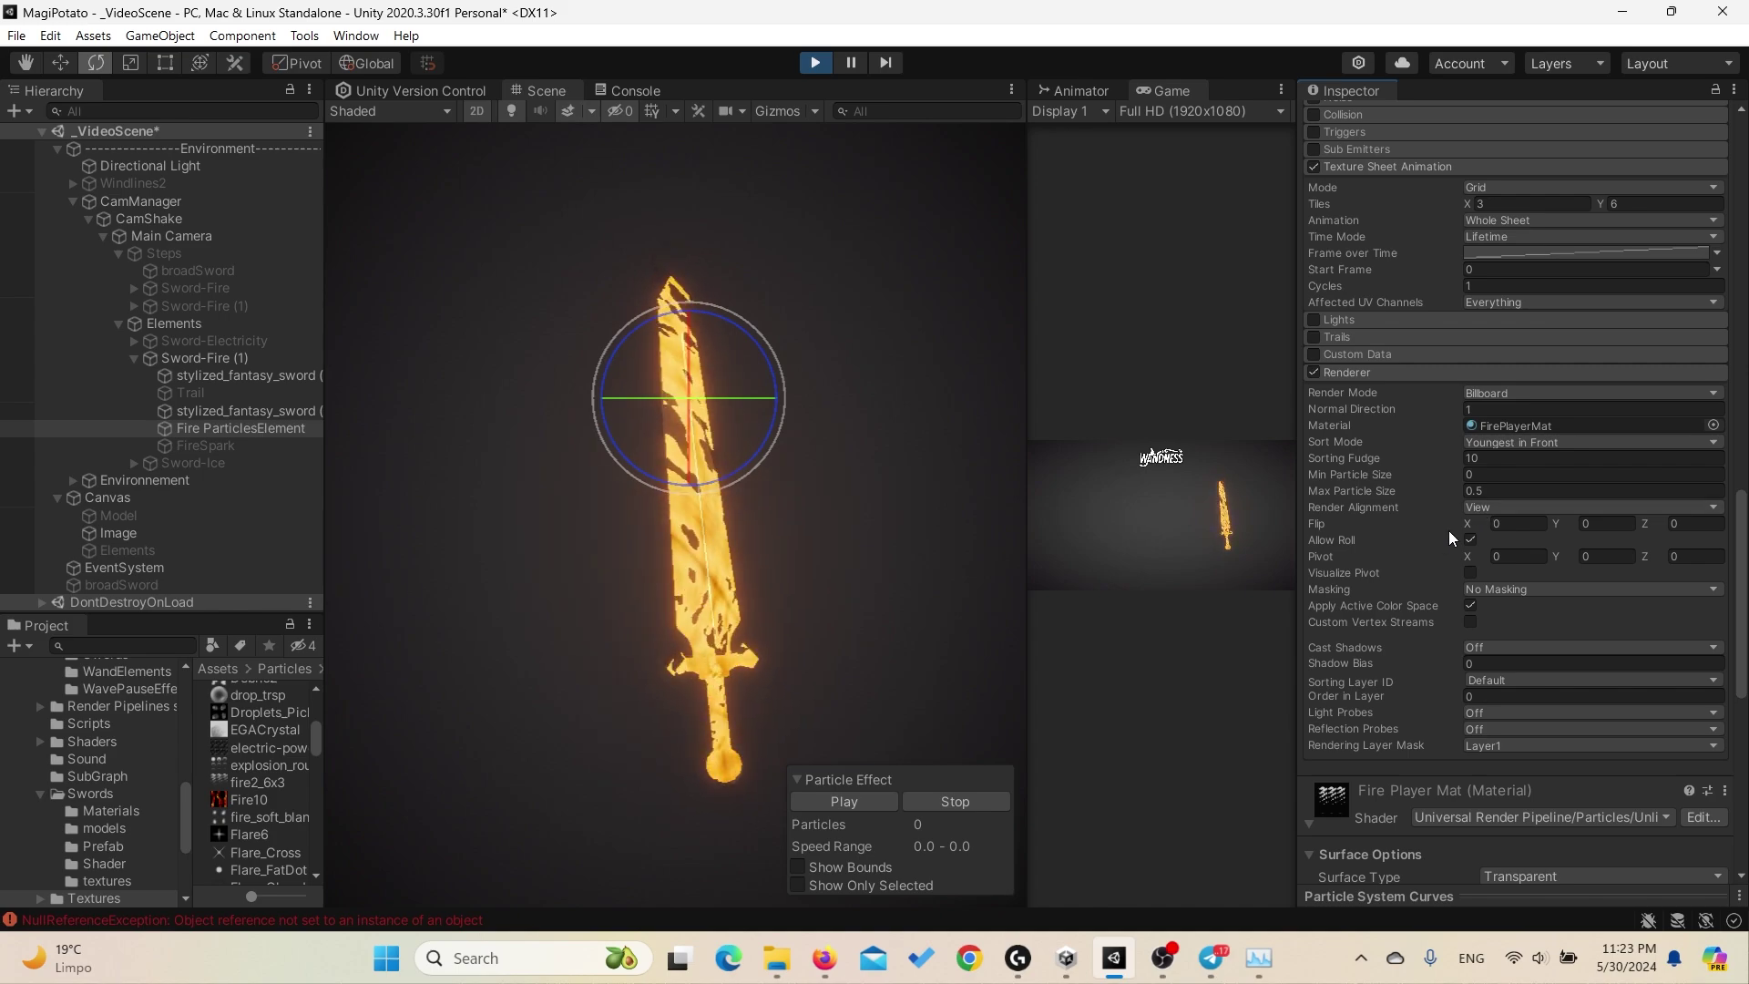
scroll(1448, 530, down, 5)
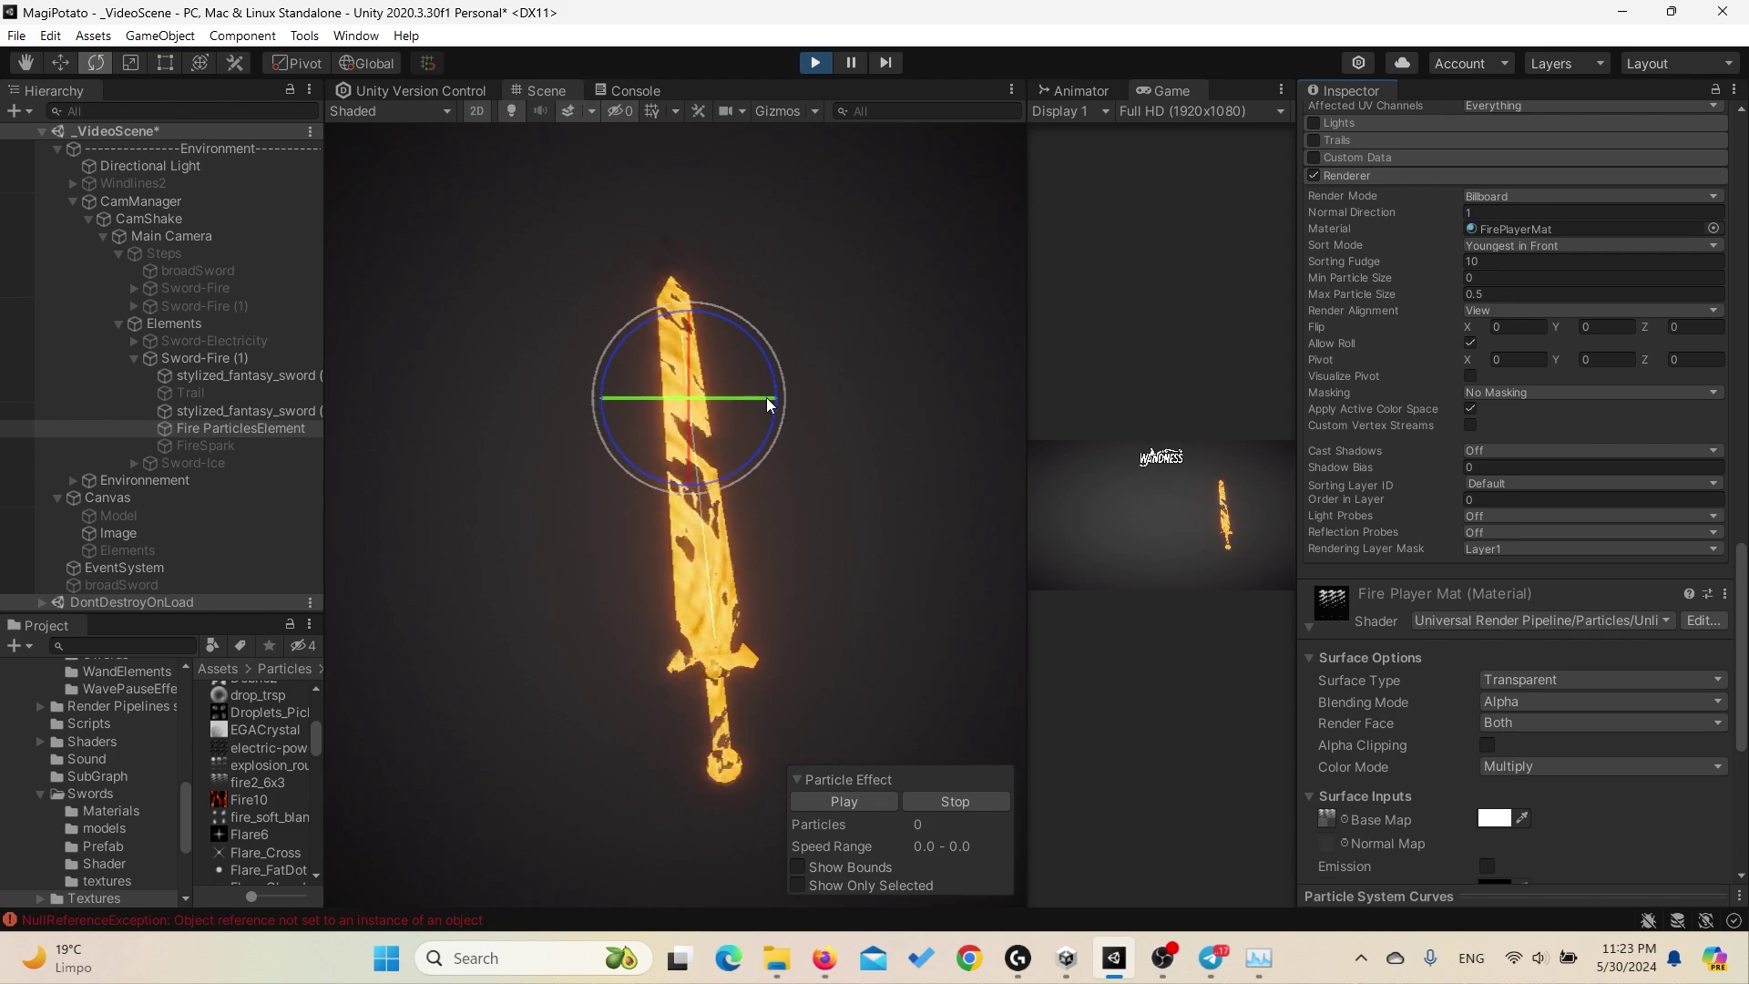
Step: Activate Trail, deactivate Fire ParticlesElement, and rotate Sword-Fire (1) around Z to test the trail on its own
click(196, 393)
scroll(1427, 398, up, 10)
click(218, 411)
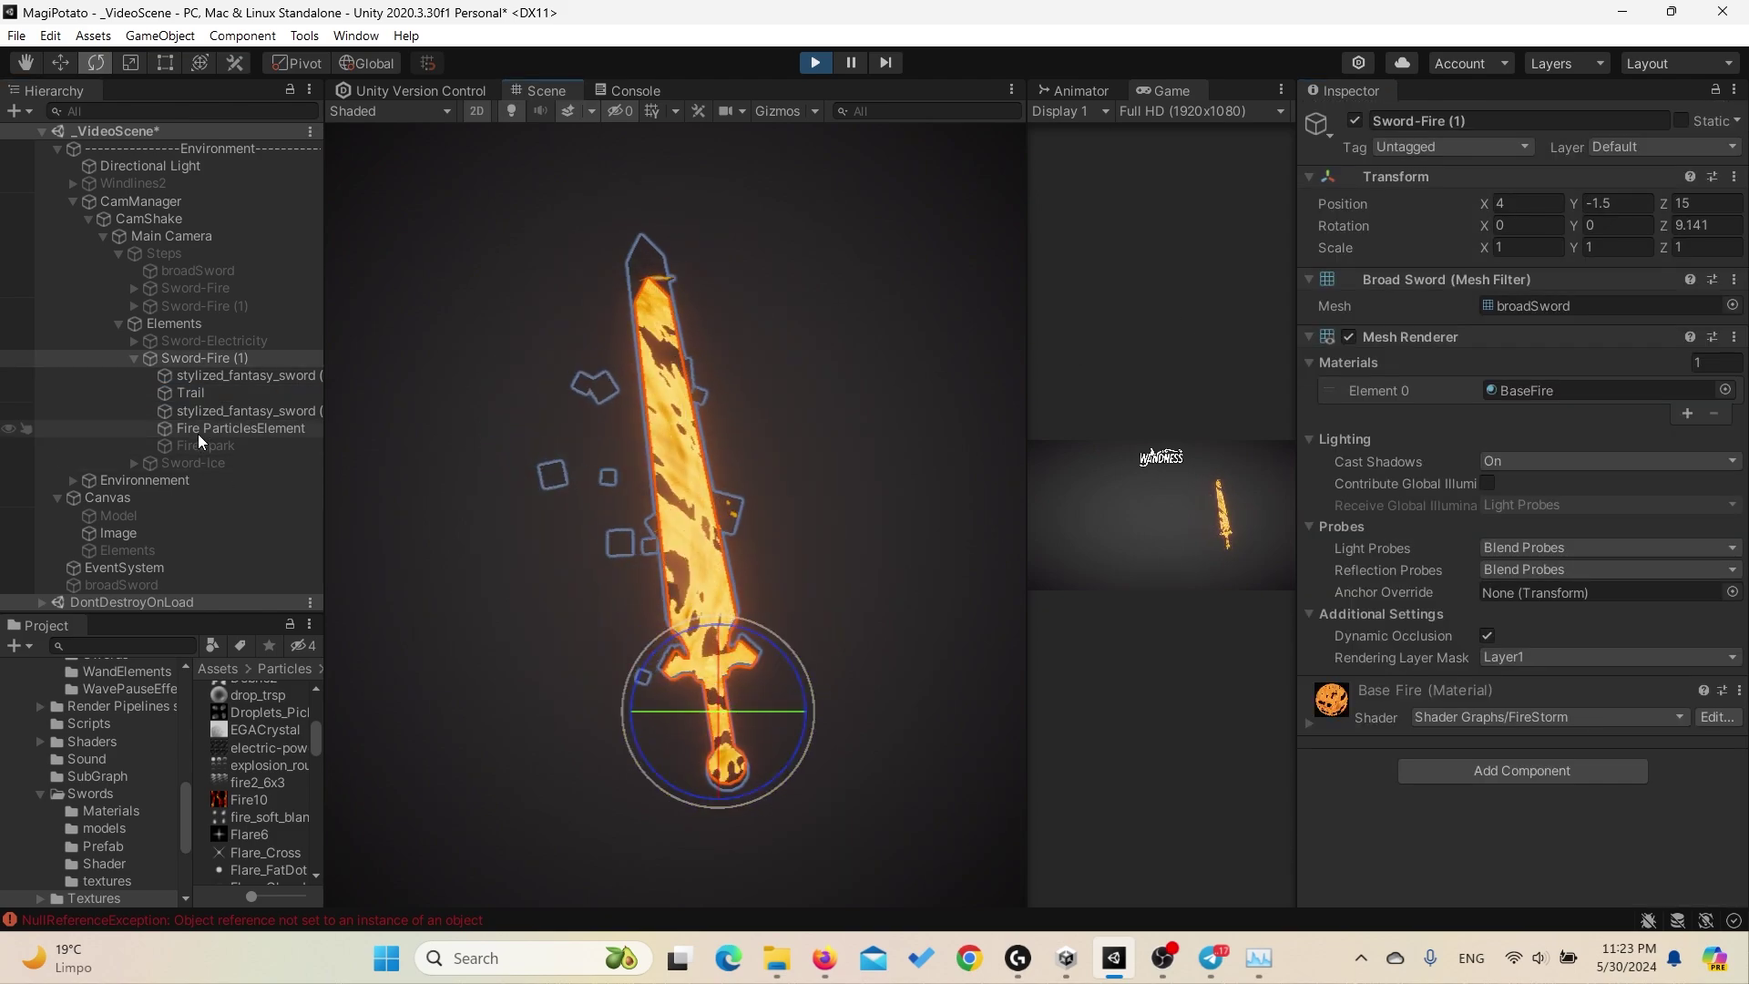
click(198, 429)
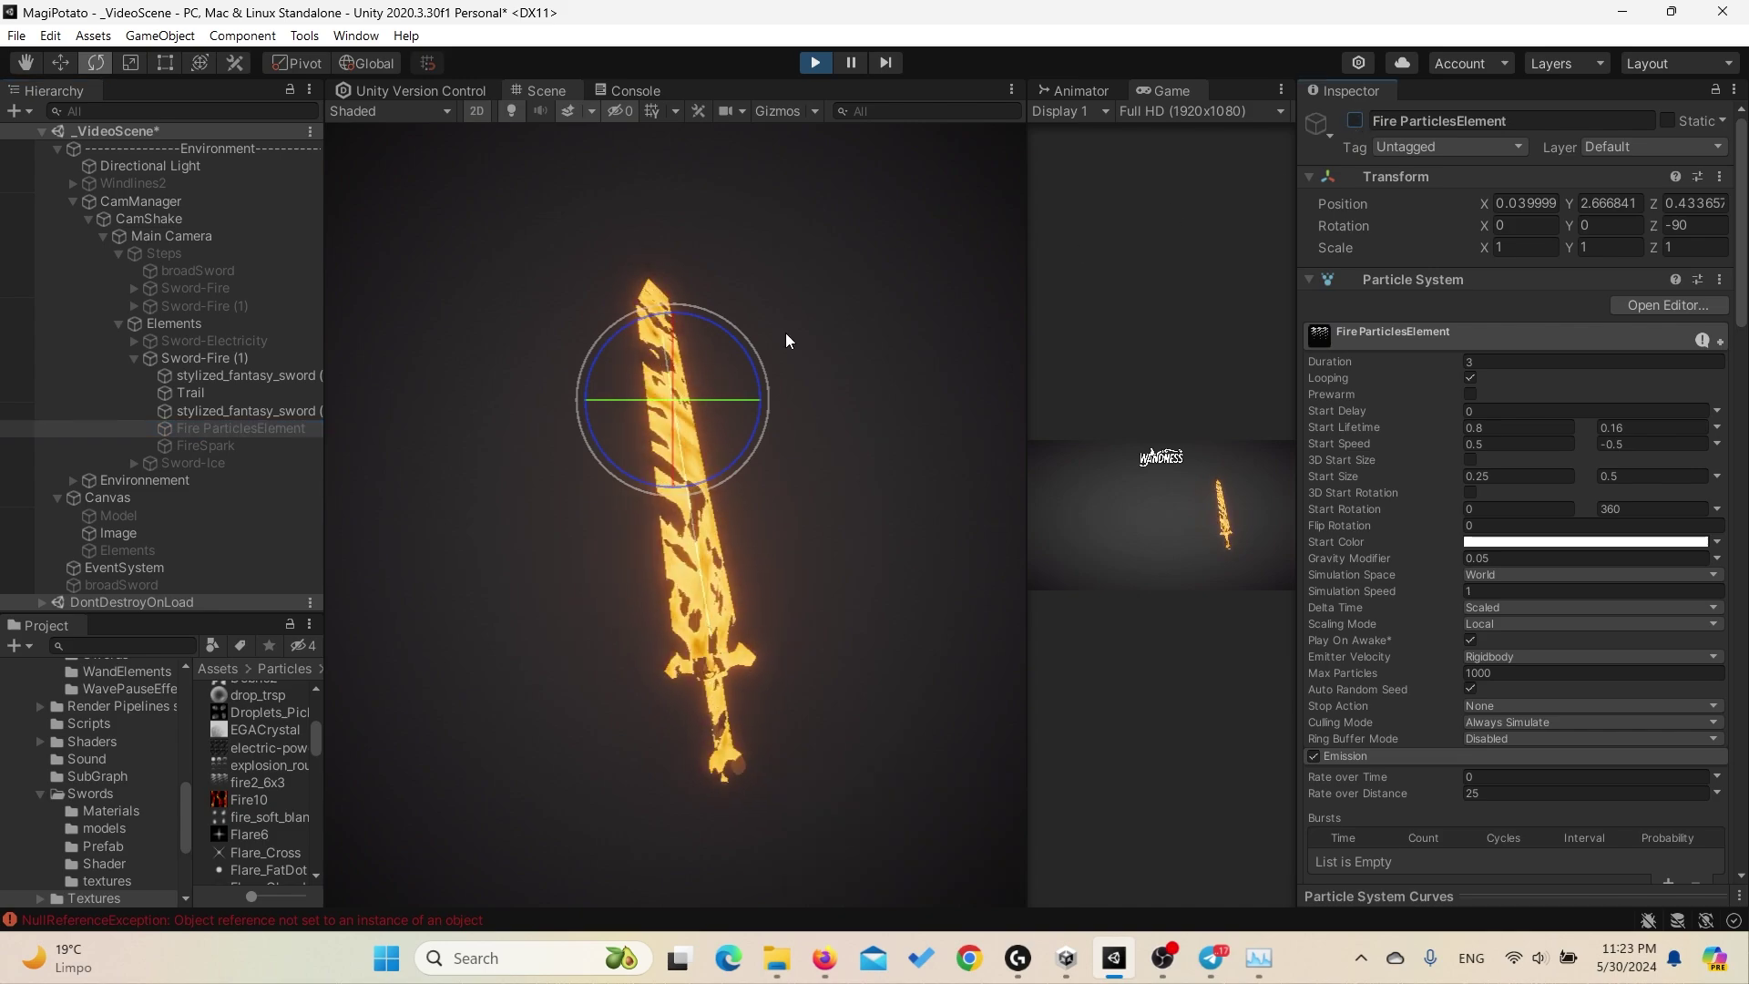
click(620, 615)
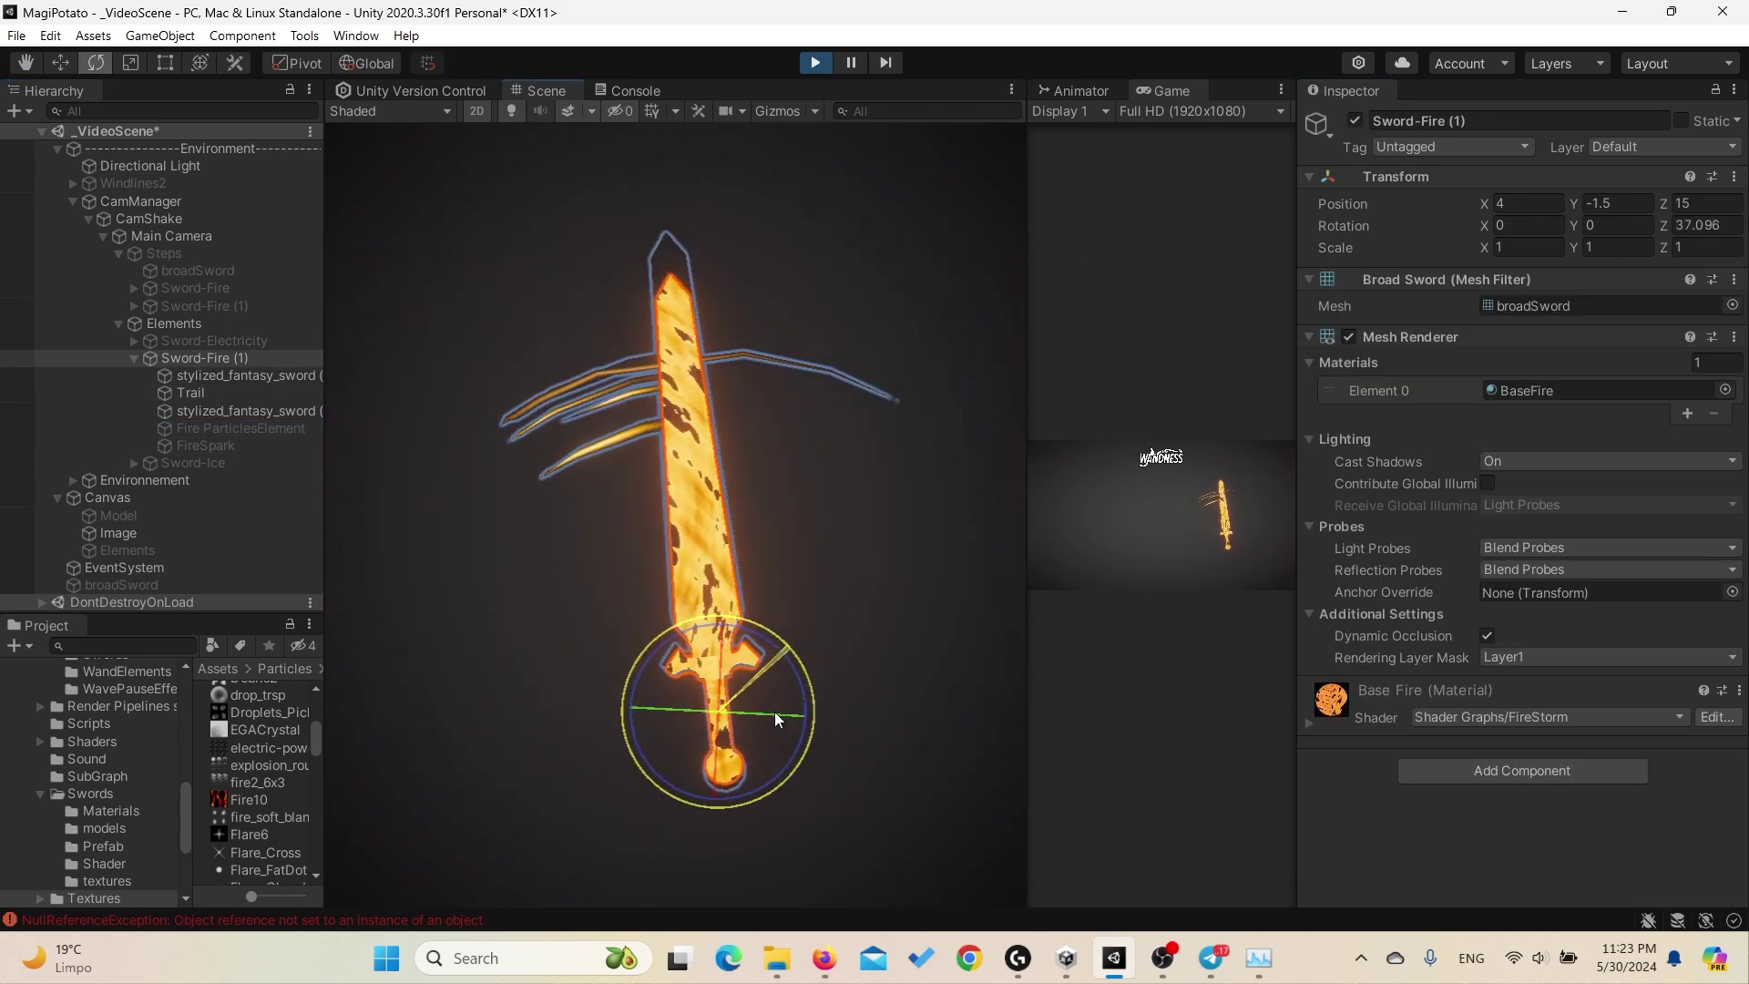
Step: Review the Trail particle system's main settings and its expanded Trails module, including the Trail-Fire material
click(204, 381)
click(205, 391)
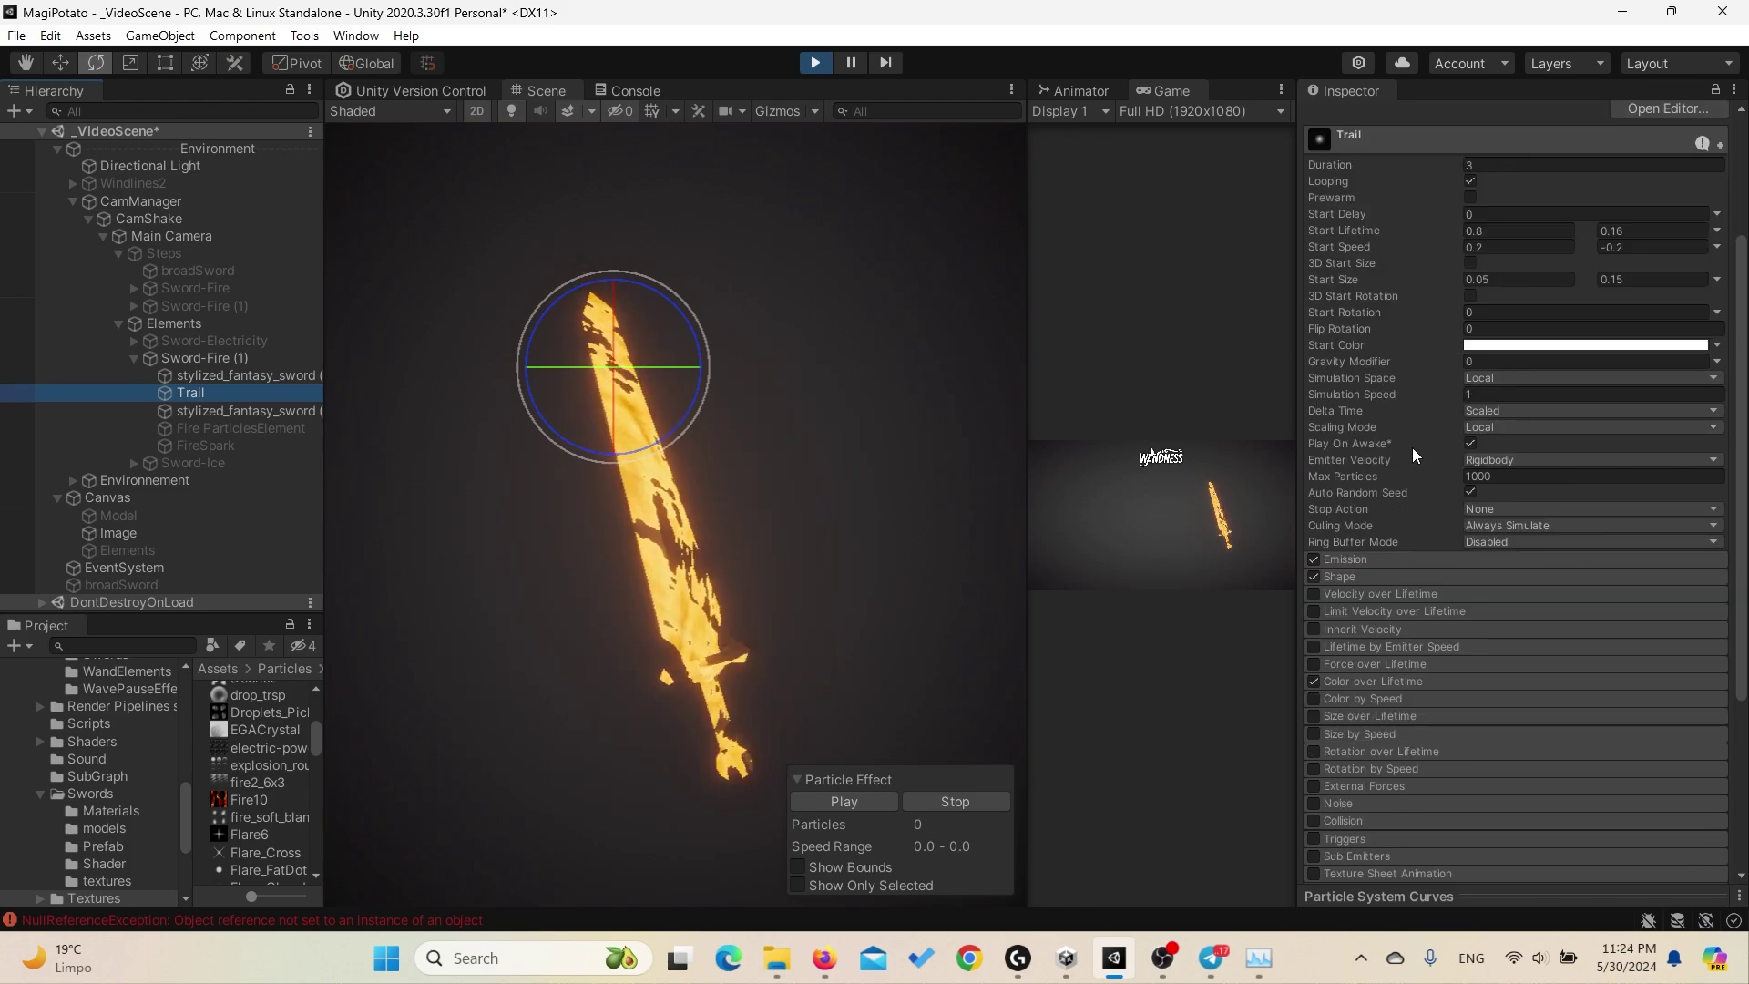
scroll(1415, 453, down, 5)
scroll(1411, 447, down, 2)
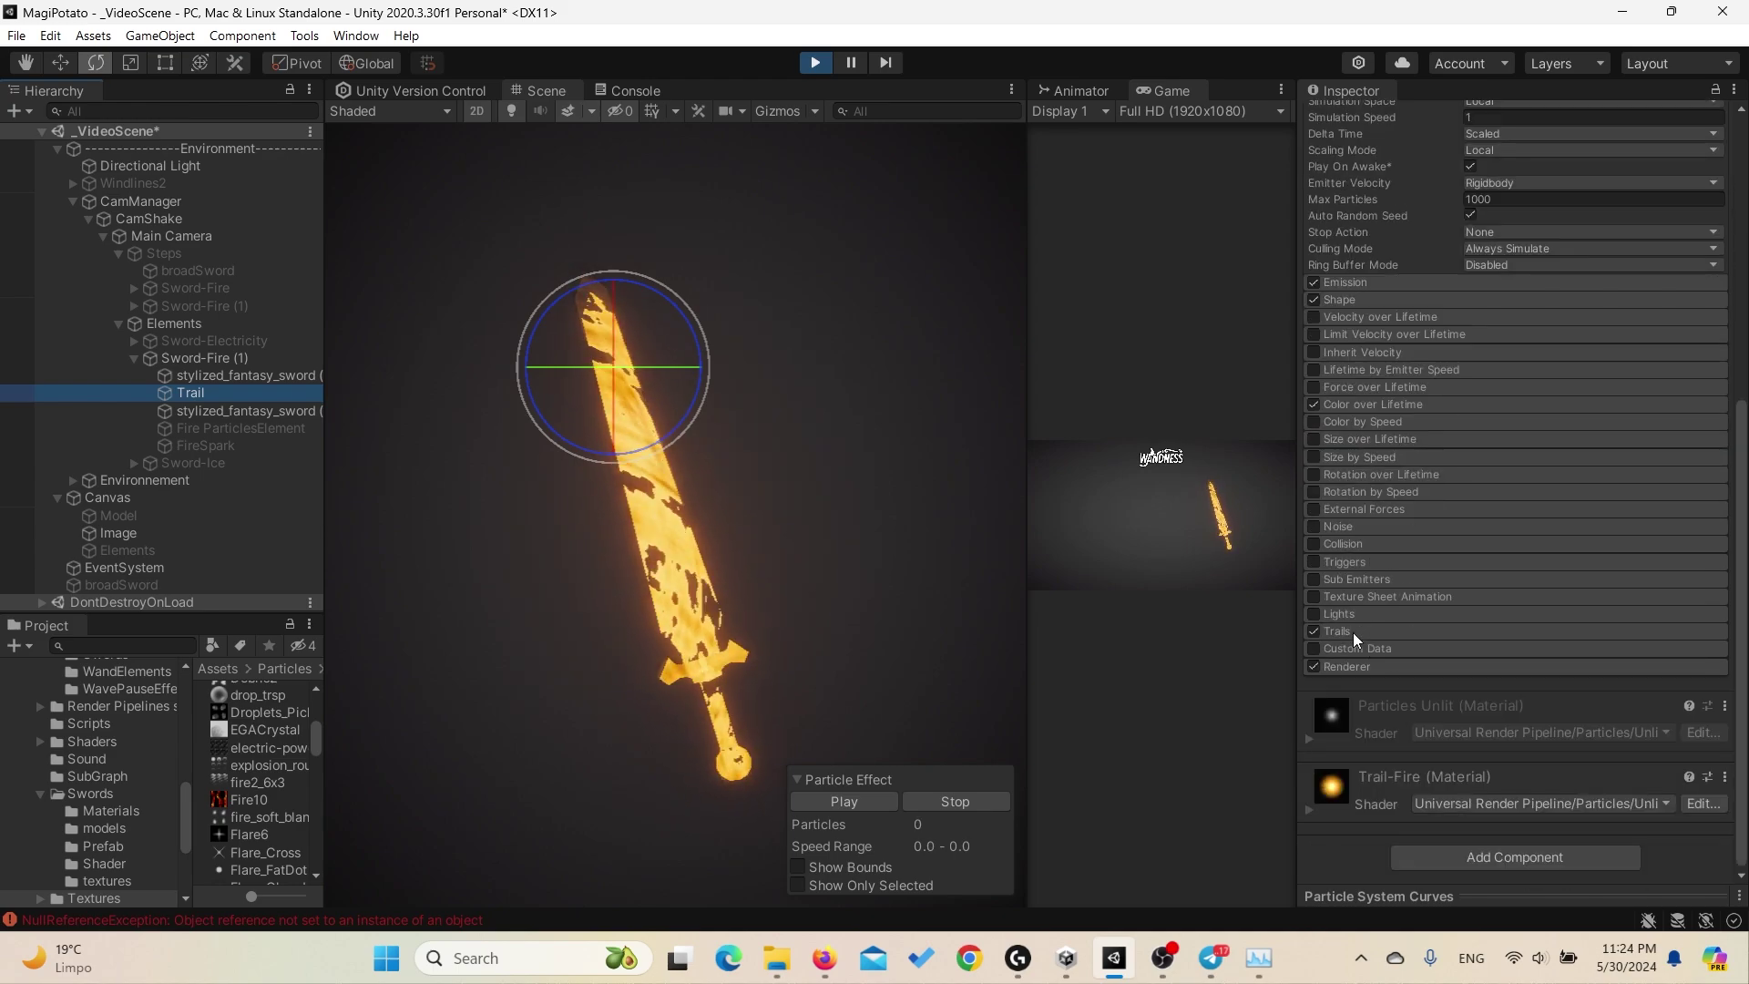
click(1352, 632)
scroll(1451, 603, down, 5)
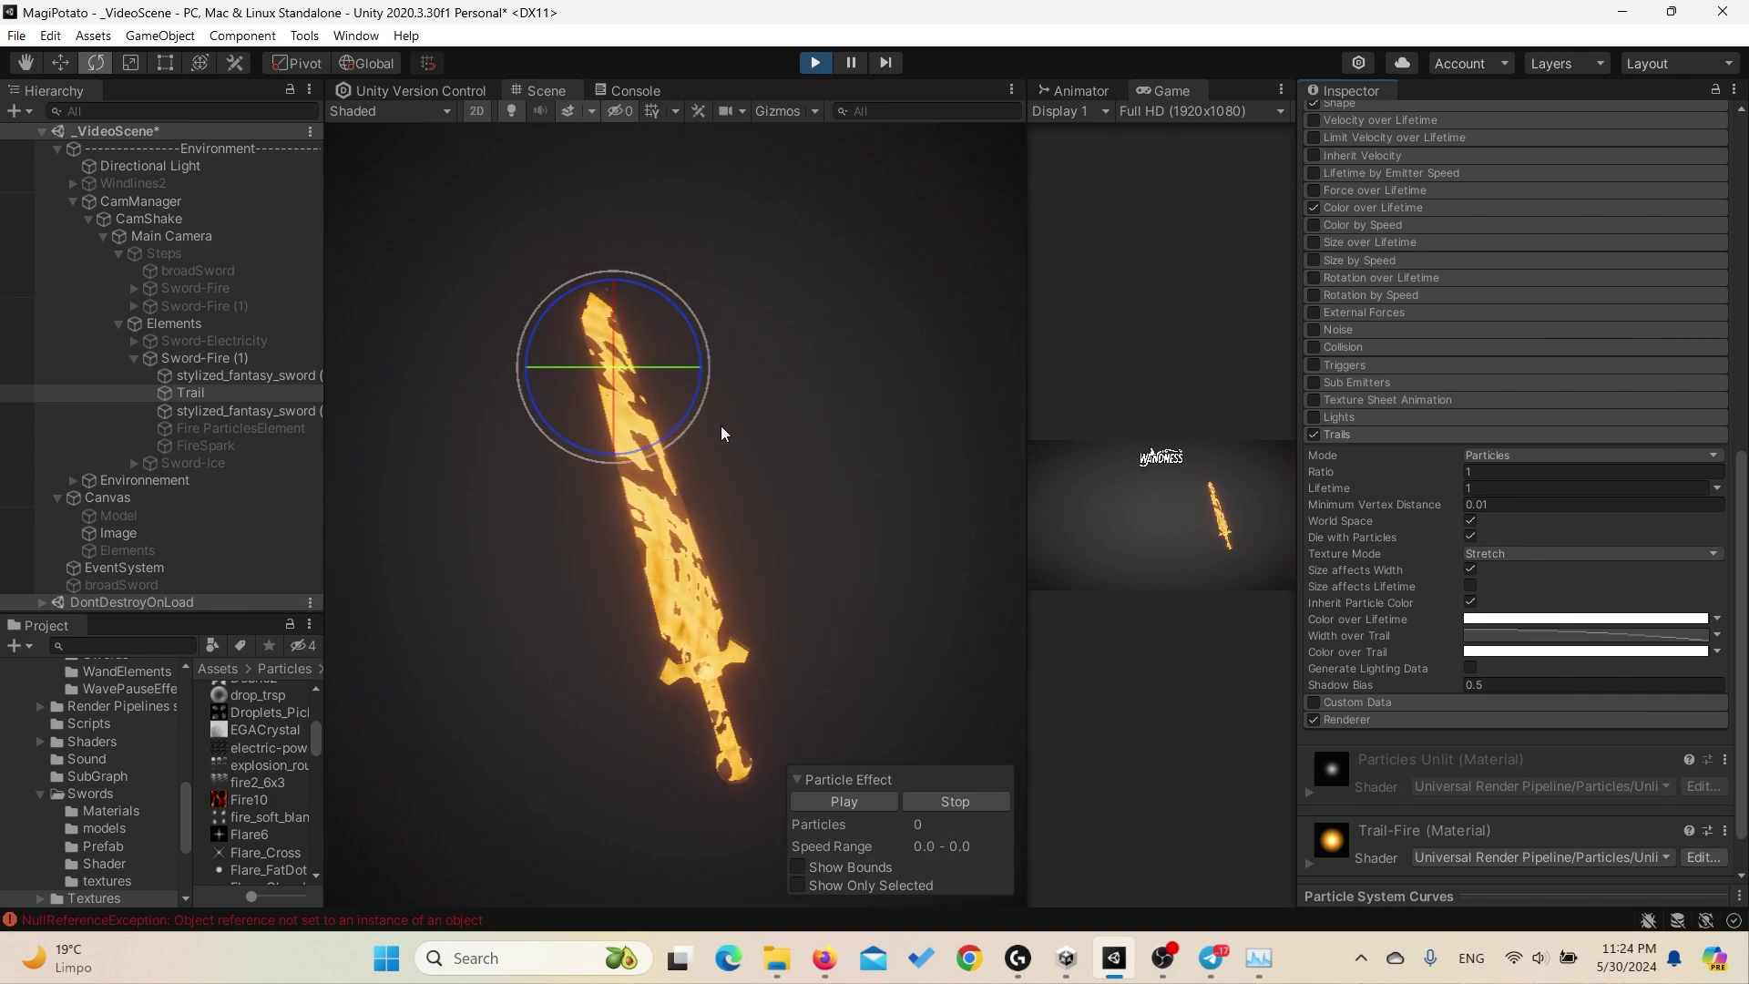
Step: Inspect FireSpark and Fire ParticlesElement, and swing the fire sword in the scene to test the effects
click(204, 429)
click(202, 441)
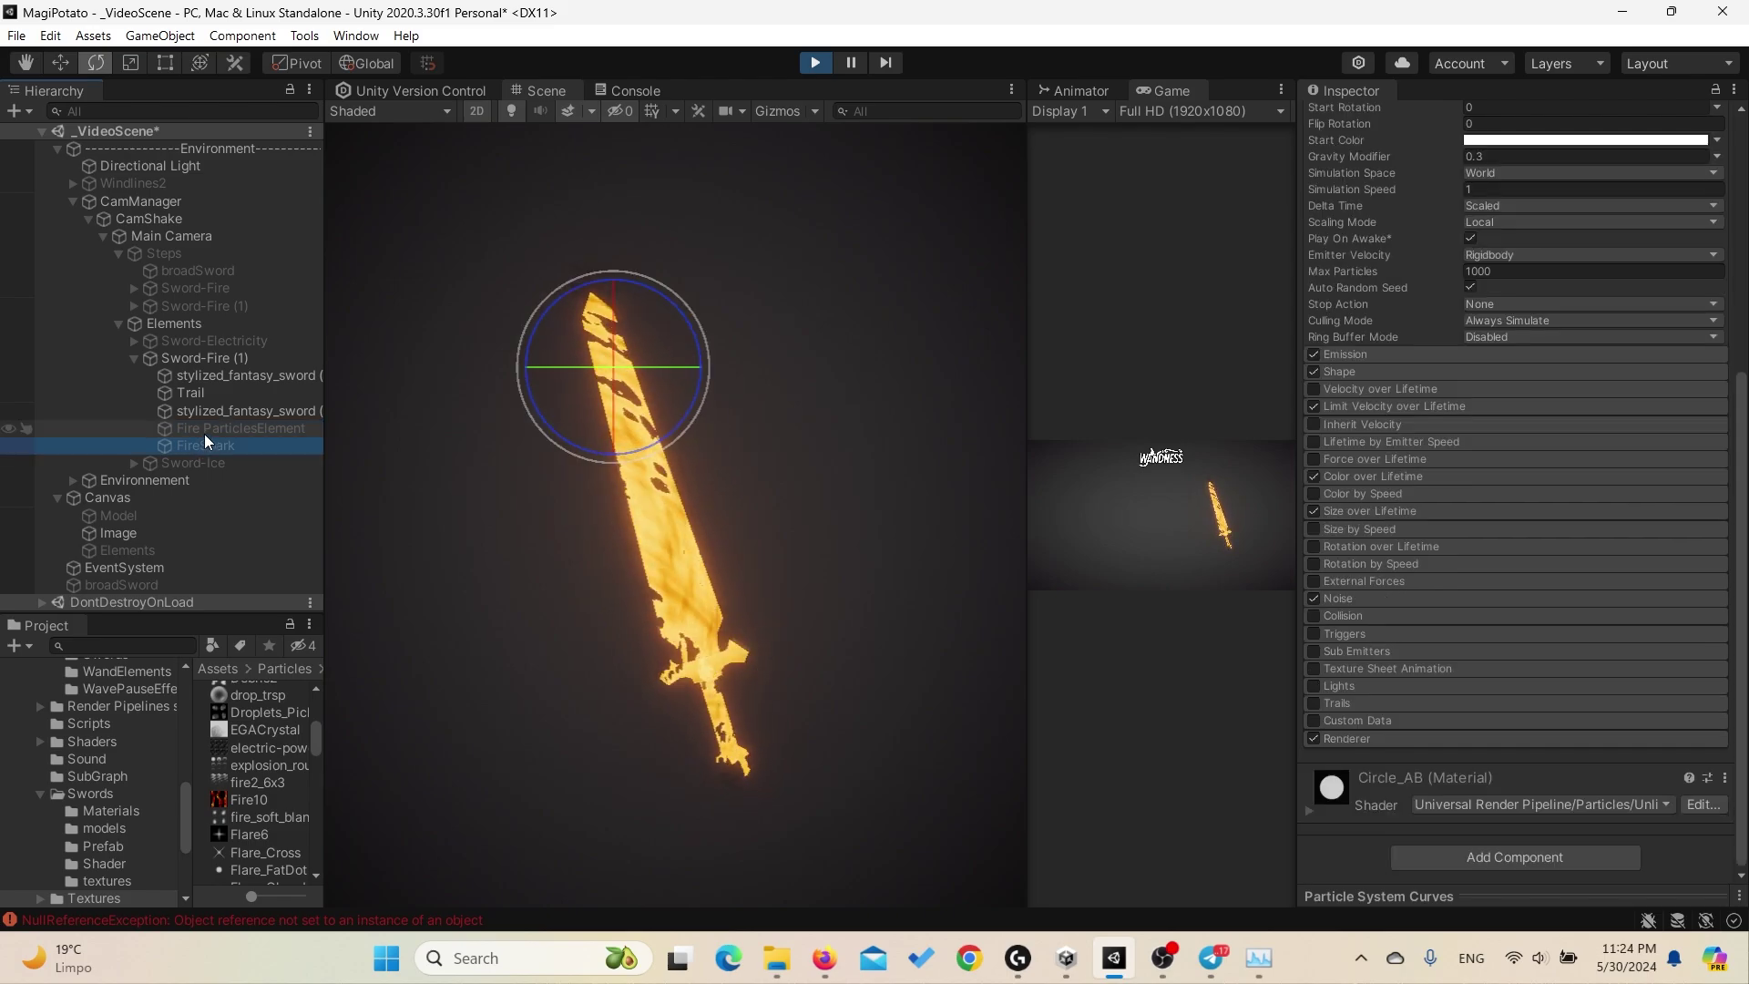
click(204, 431)
click(774, 585)
drag(774, 584, 838, 780)
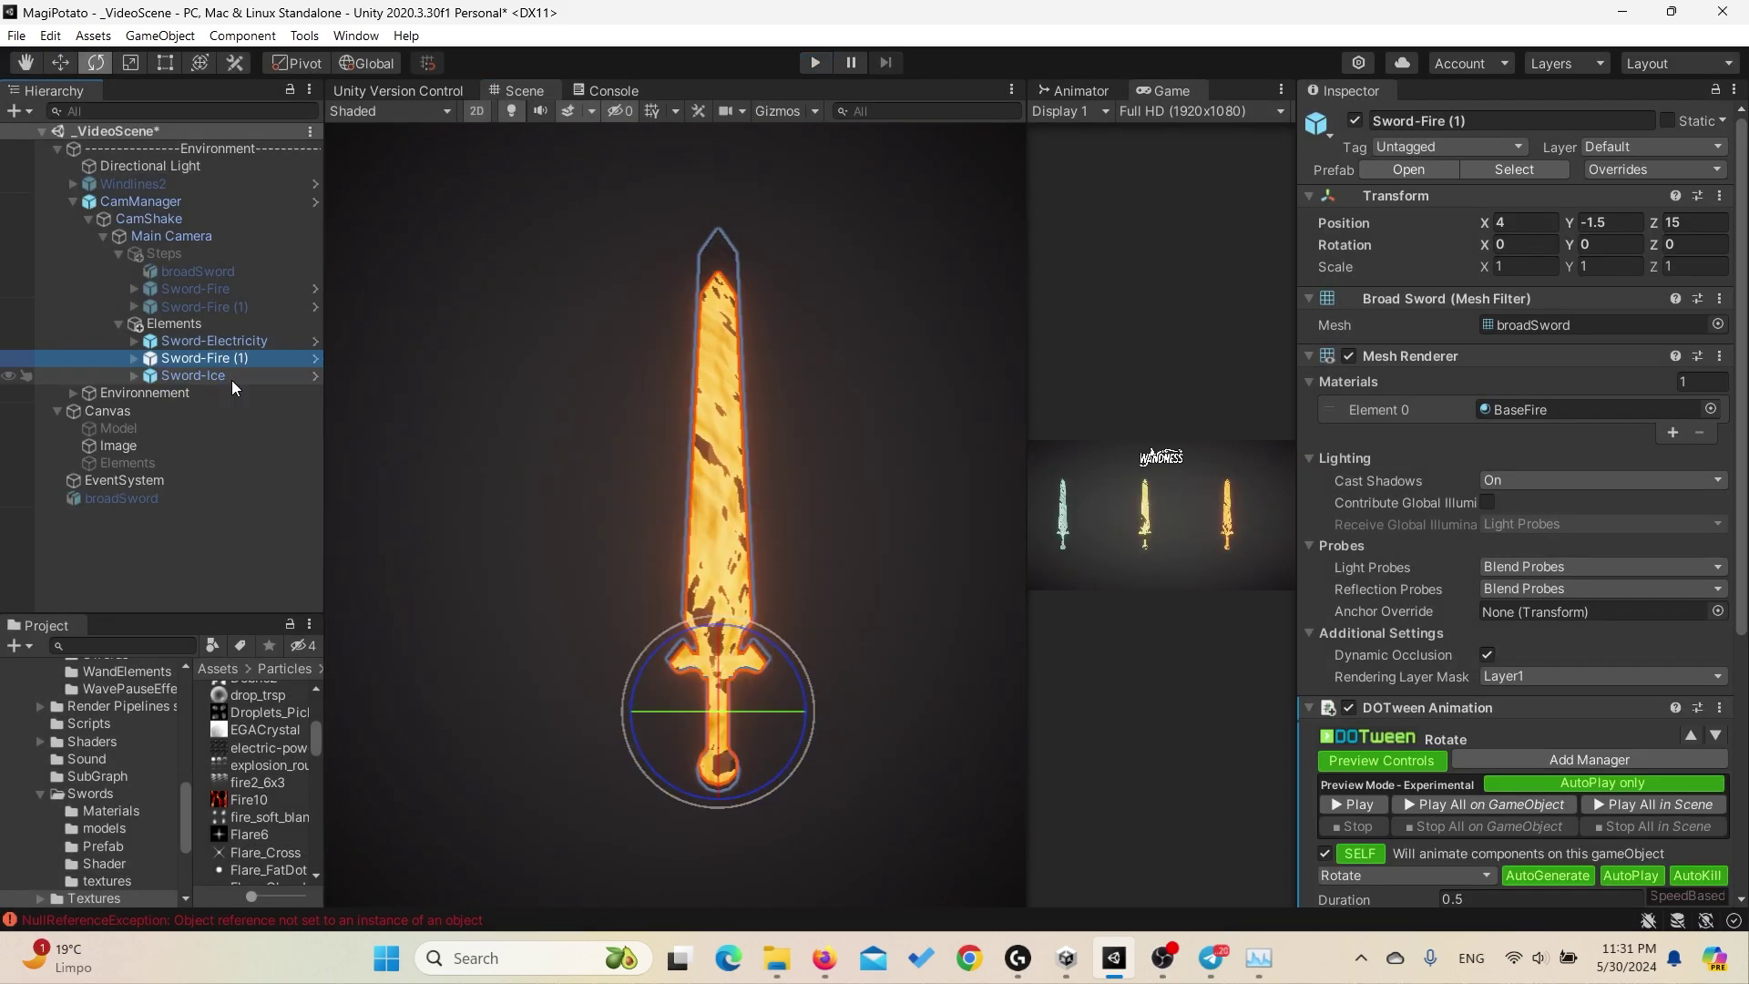
Step: Frame Sword-Electricity, expand its children, and examine the Base Electricity material's FireStorm properties and HDR color
middle_drag(890, 490, 729, 338)
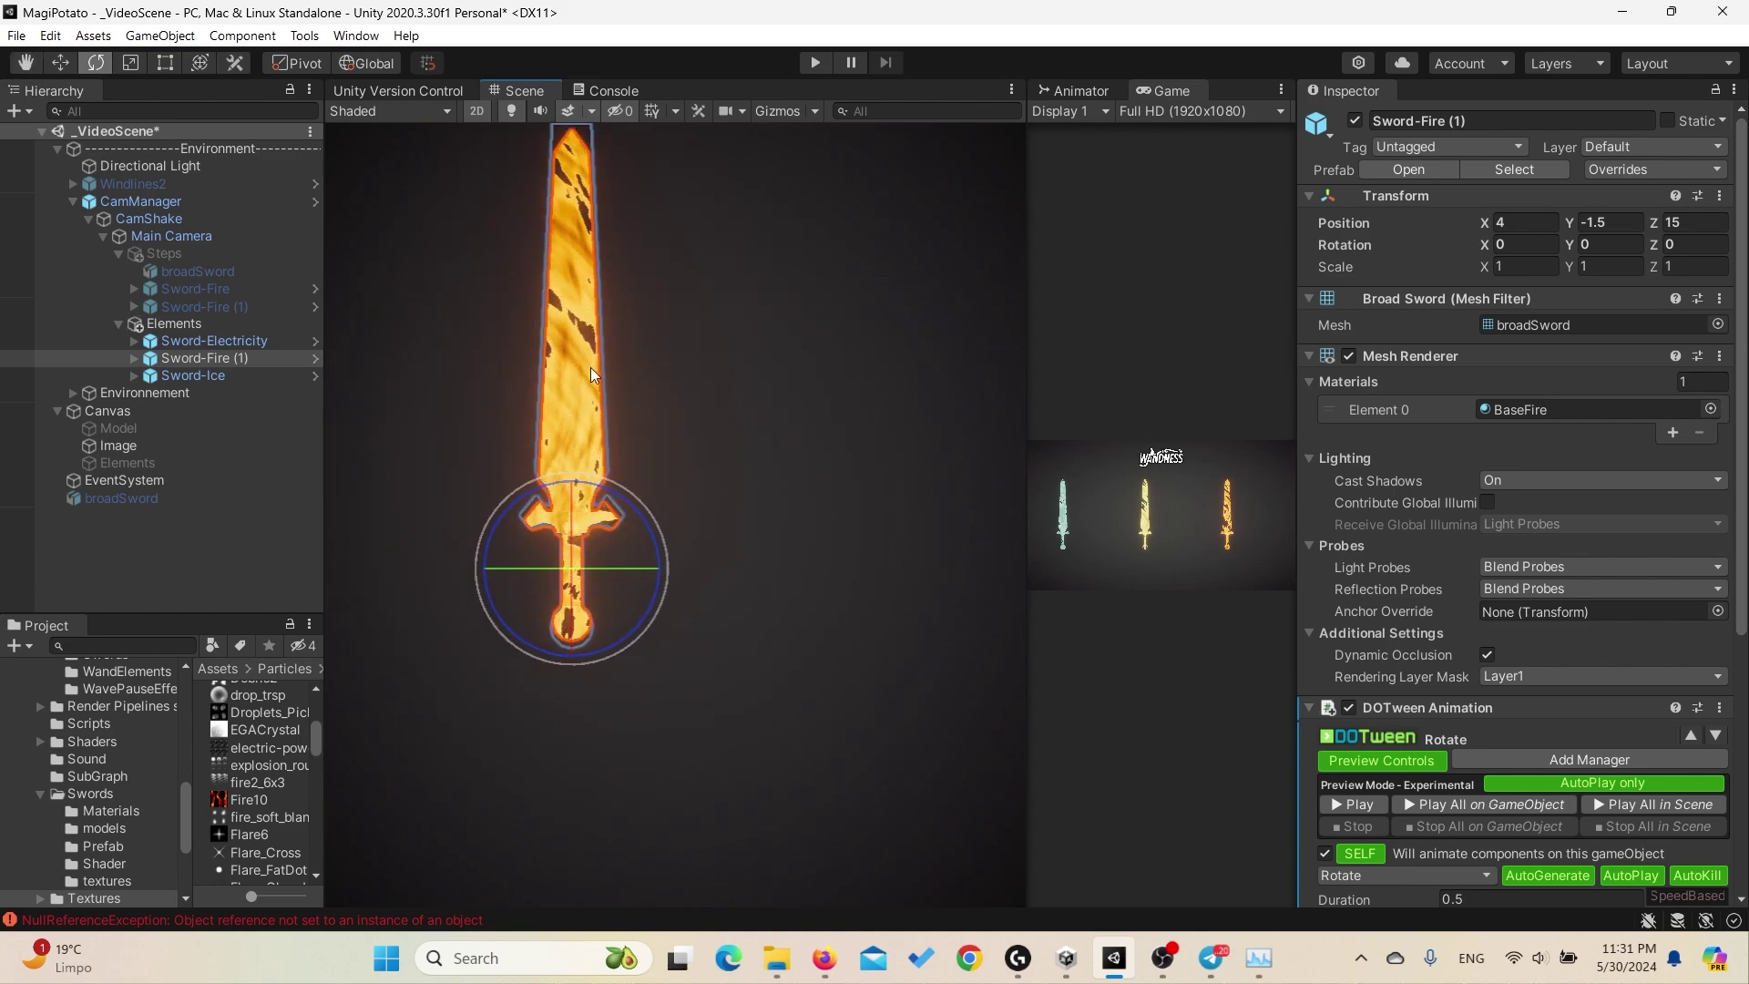
double_click(222, 342)
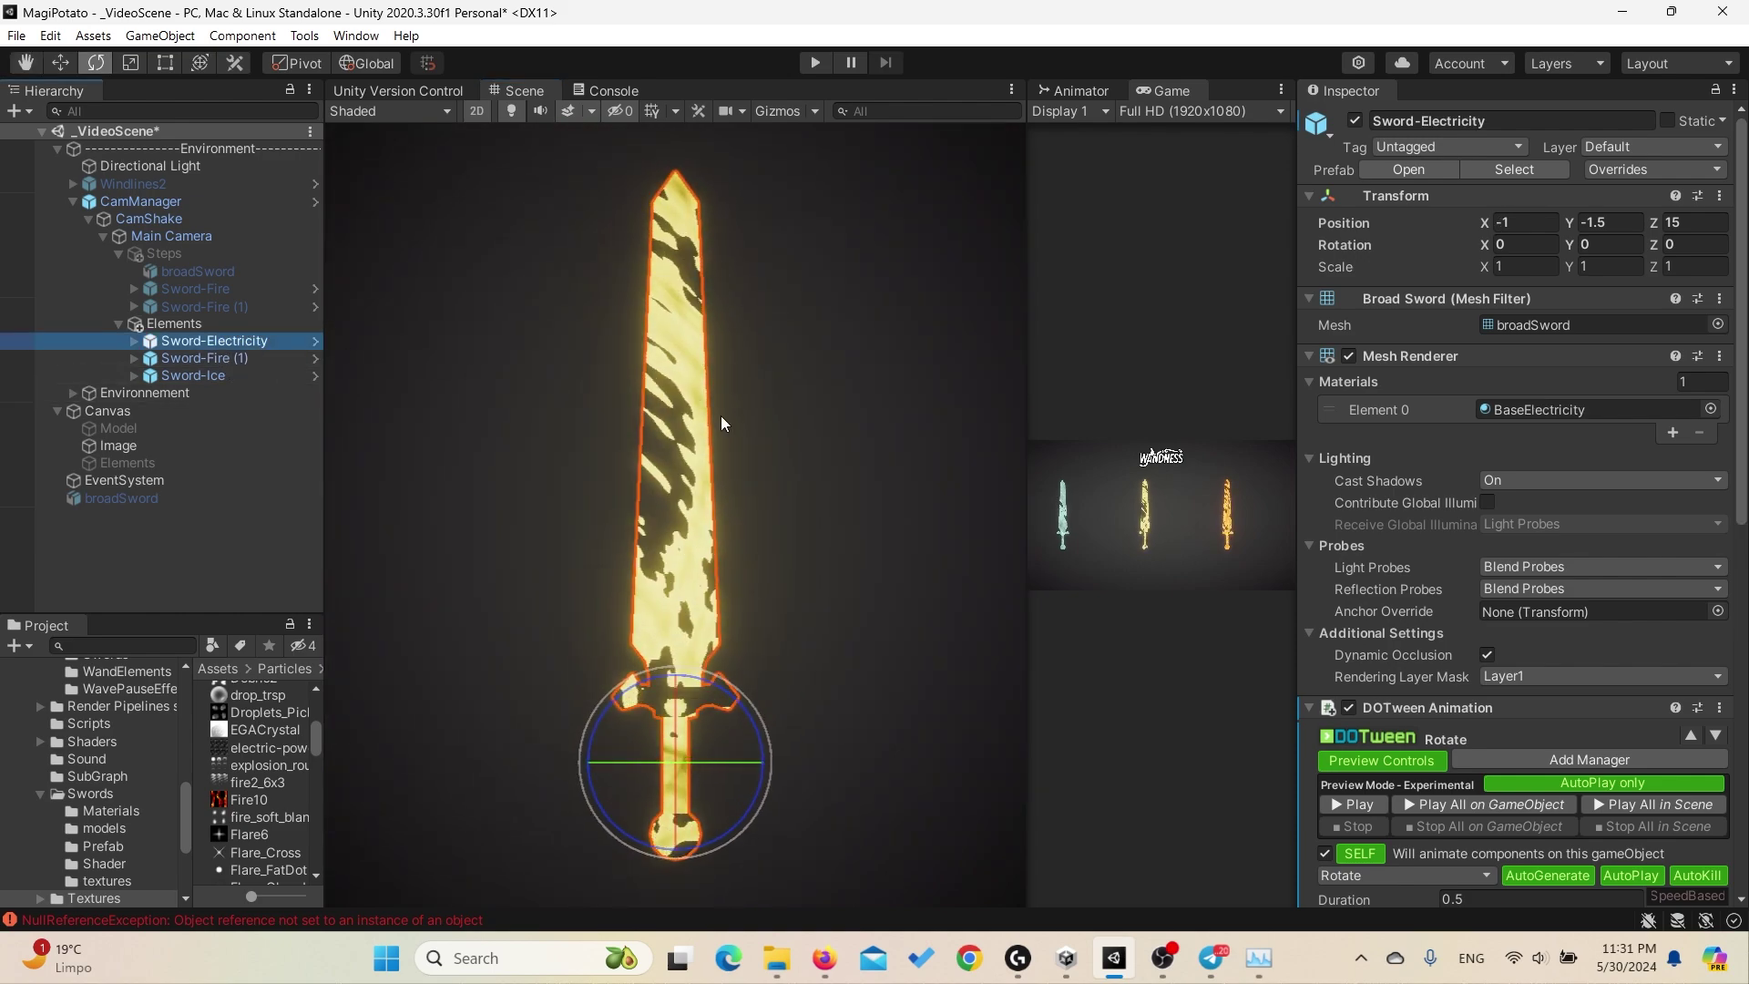
key(Right)
scroll(1634, 570, down, 10)
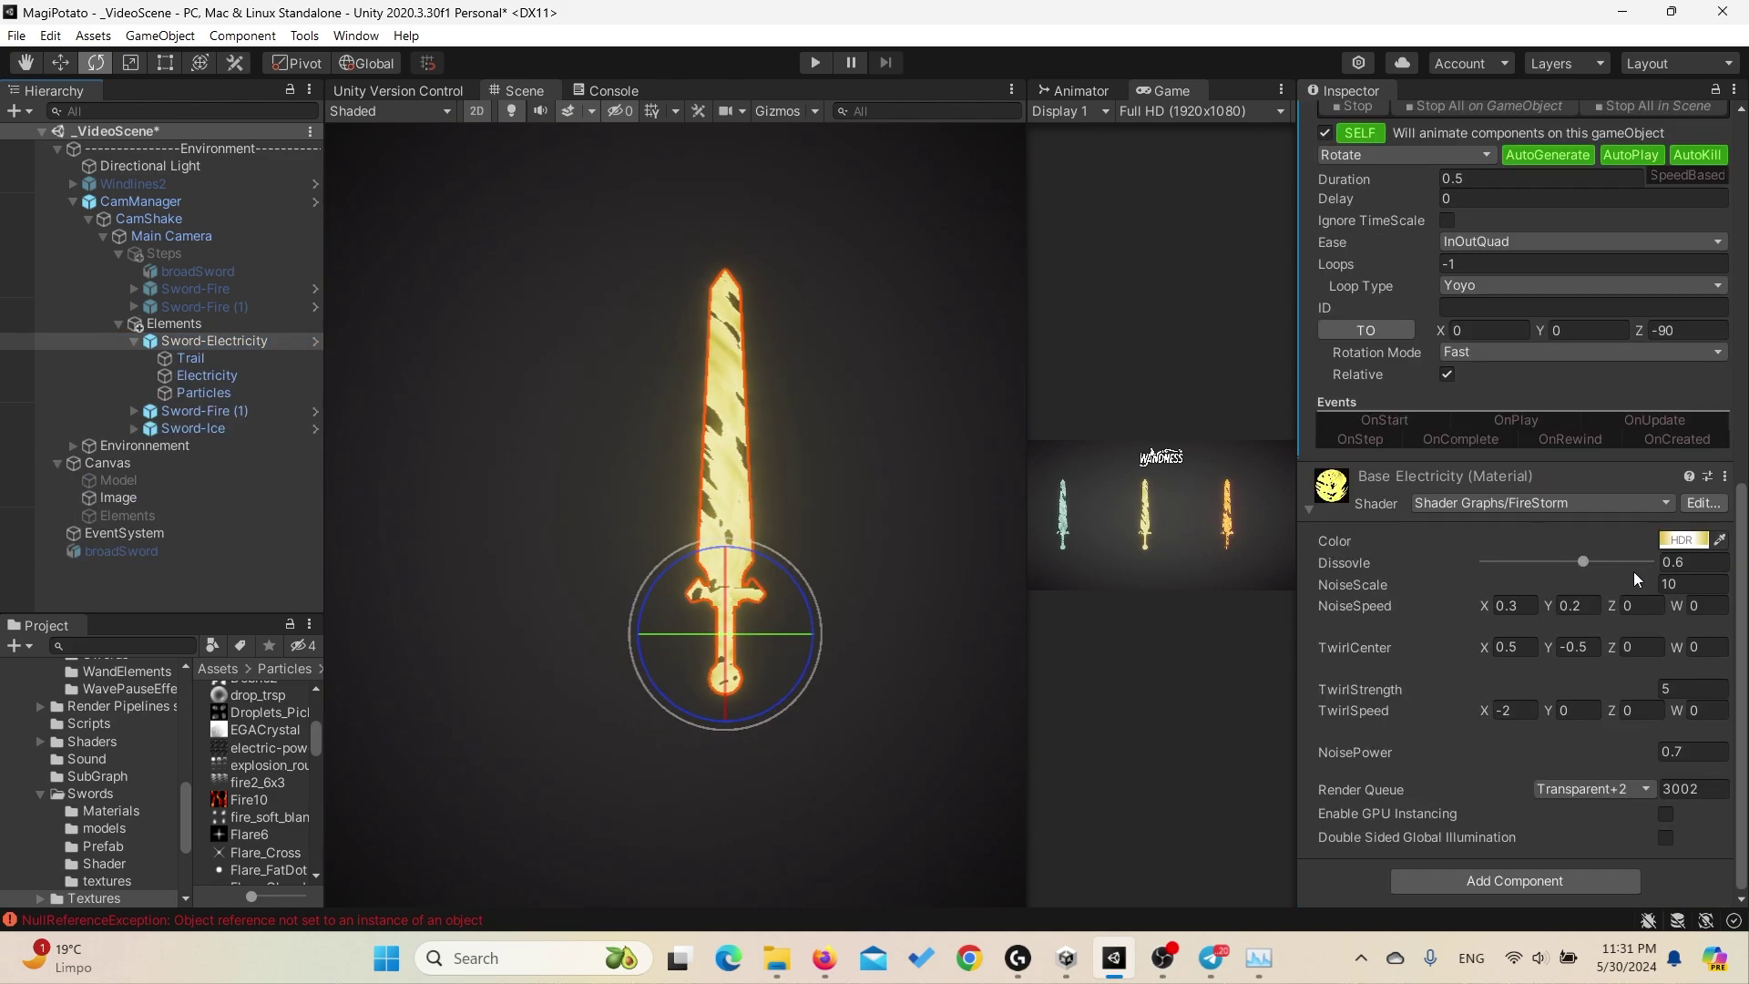
click(1684, 540)
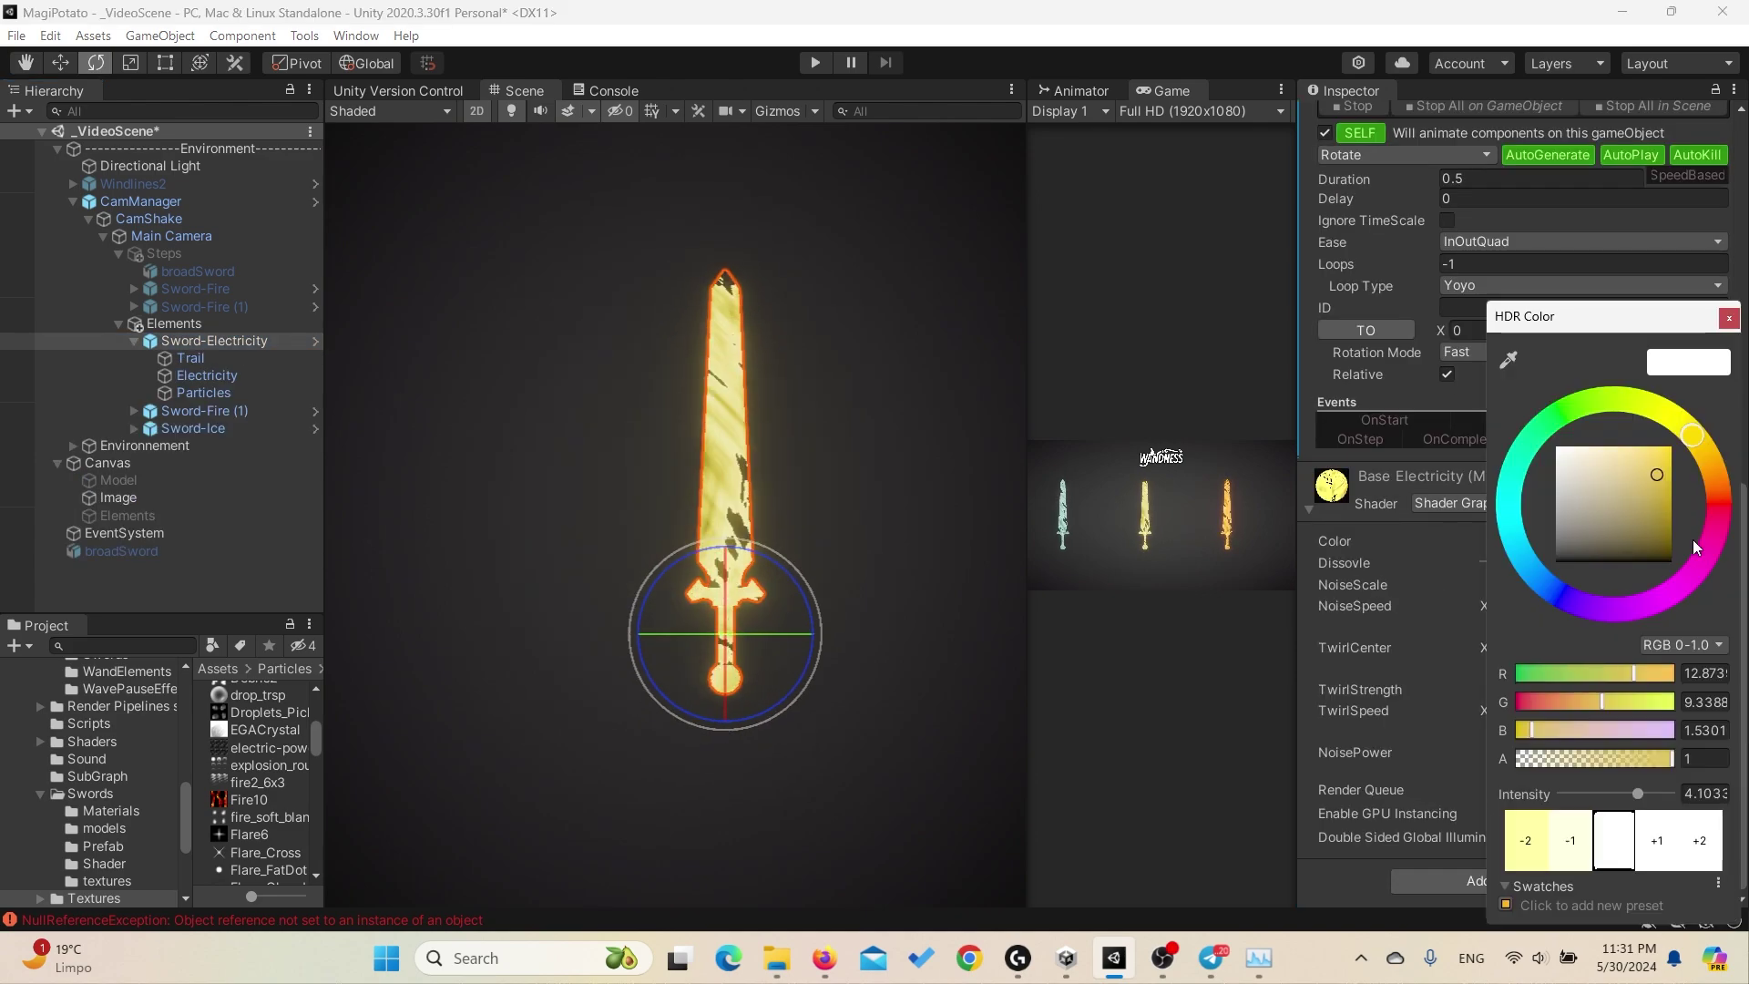
click(1728, 318)
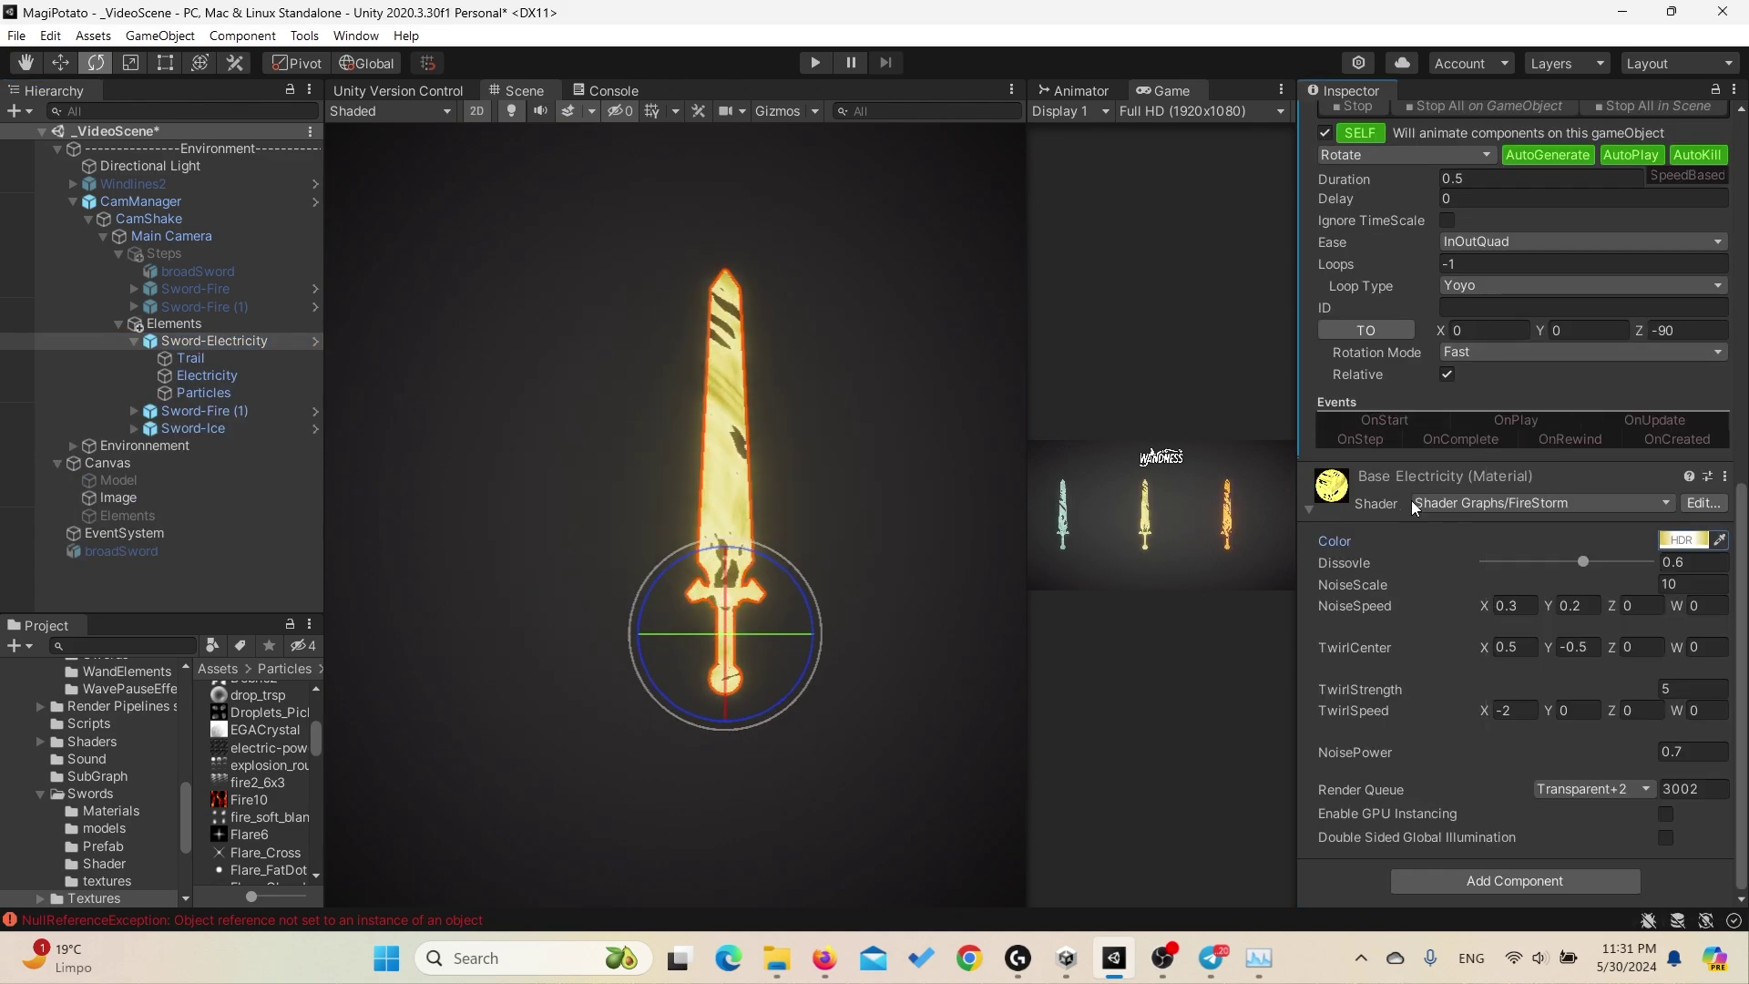
Step: Examine the Shape and Trails modules of Sword-Electricity's Electricity particle system, including its Ribbon trail mode, and clear the selection
click(218, 380)
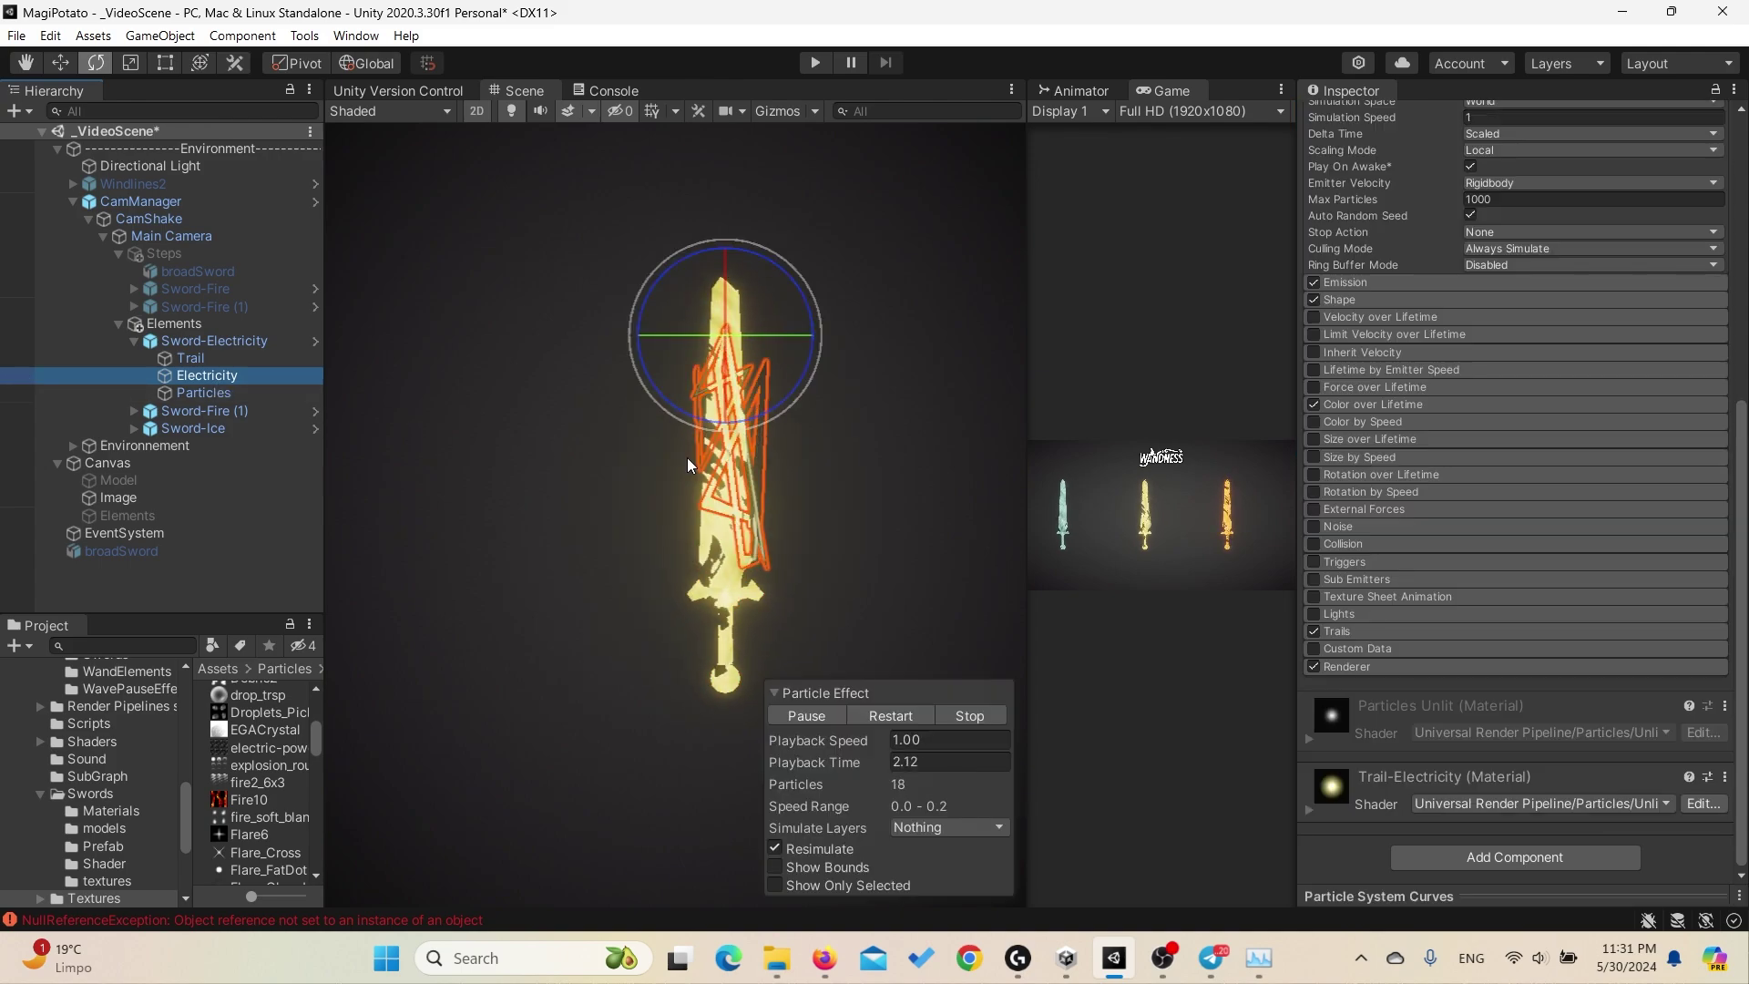
click(1366, 299)
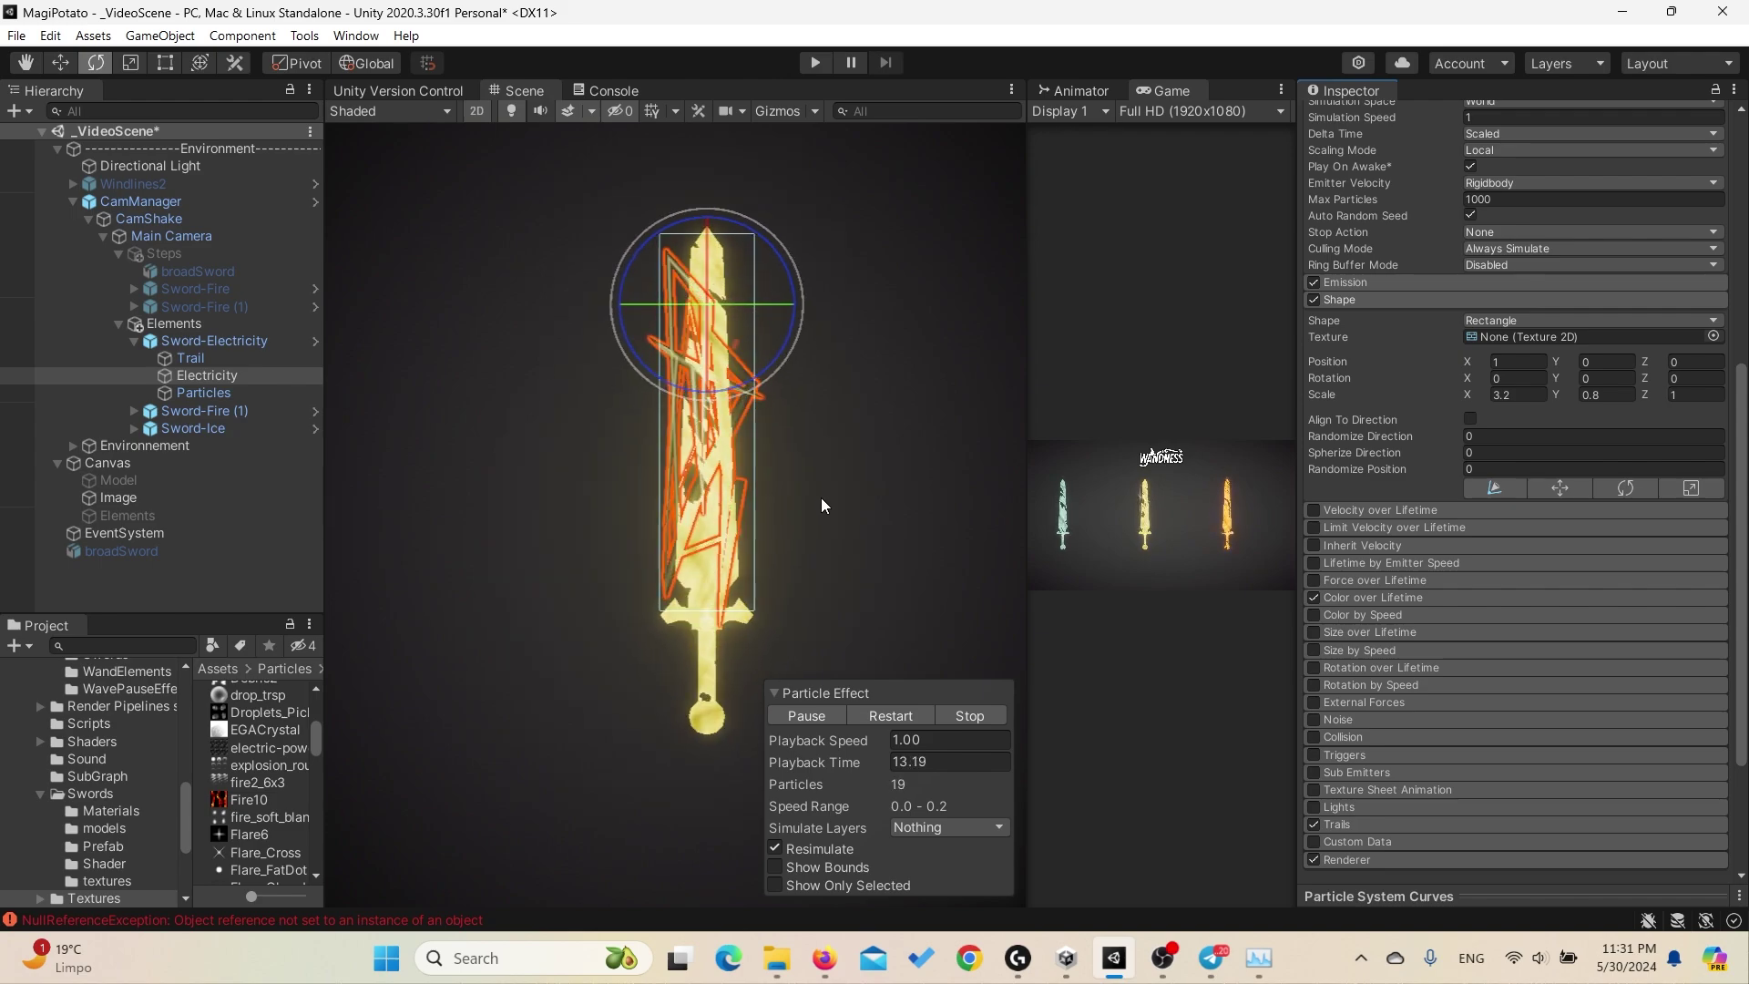
scroll(1353, 638, down, 4)
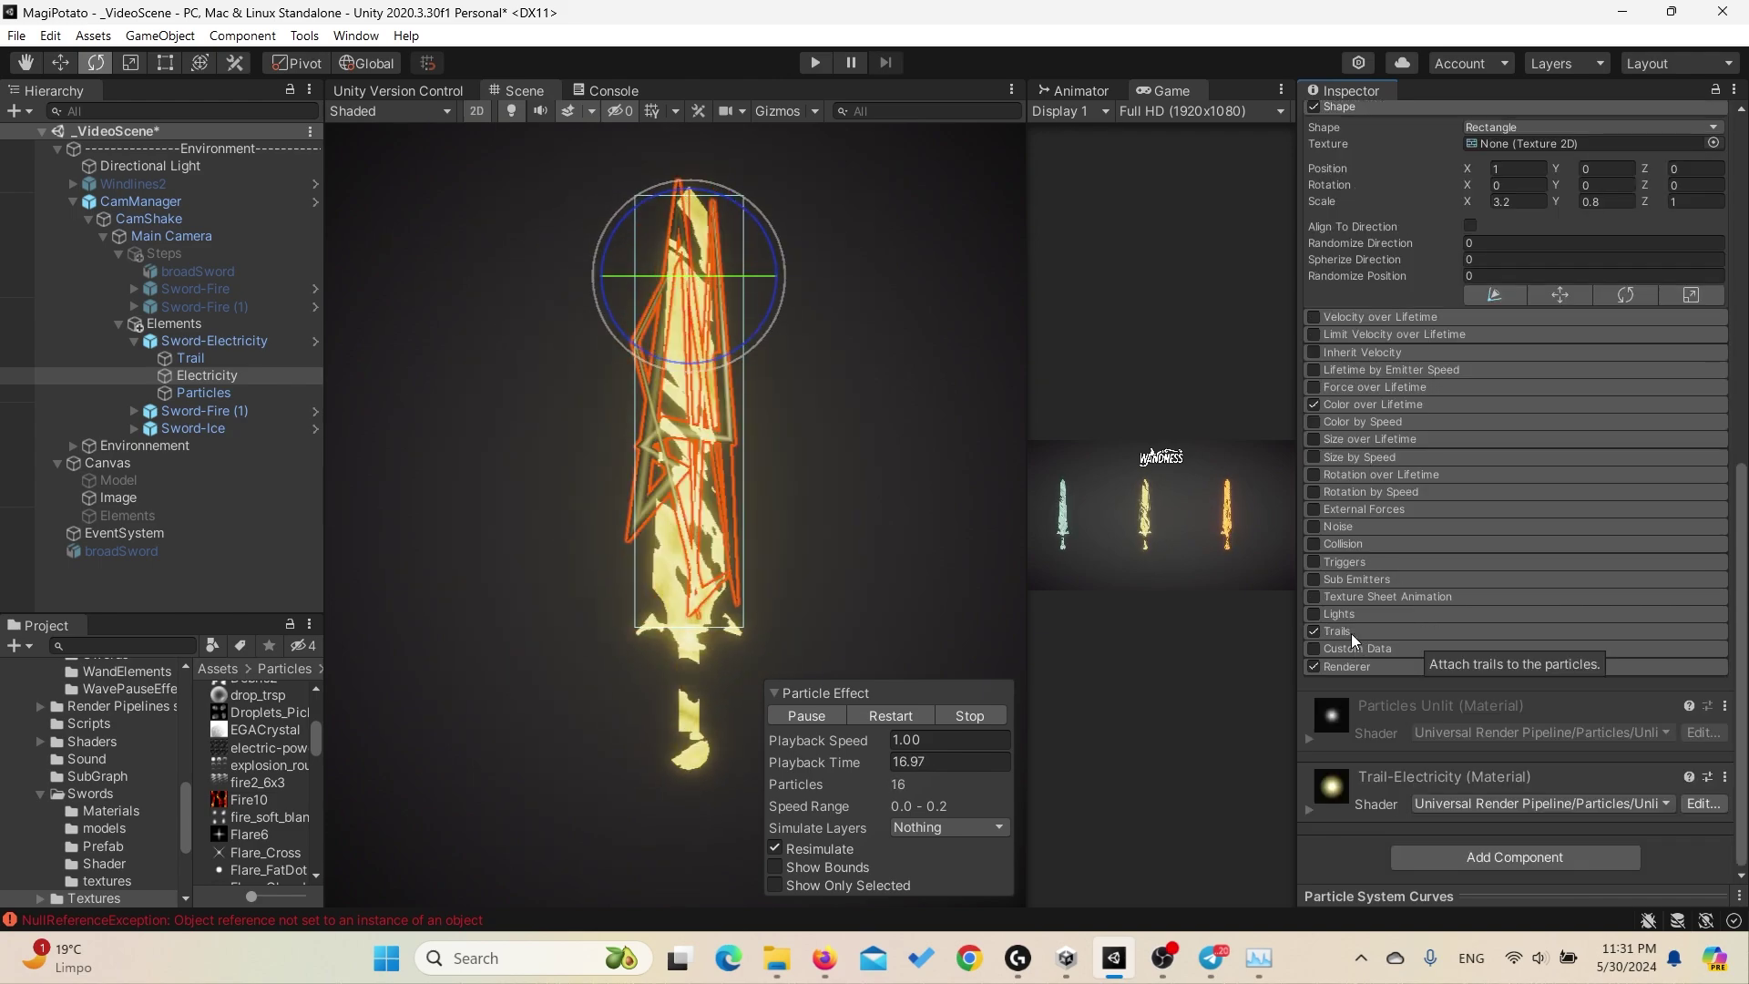
click(1369, 629)
scroll(1458, 601, down, 4)
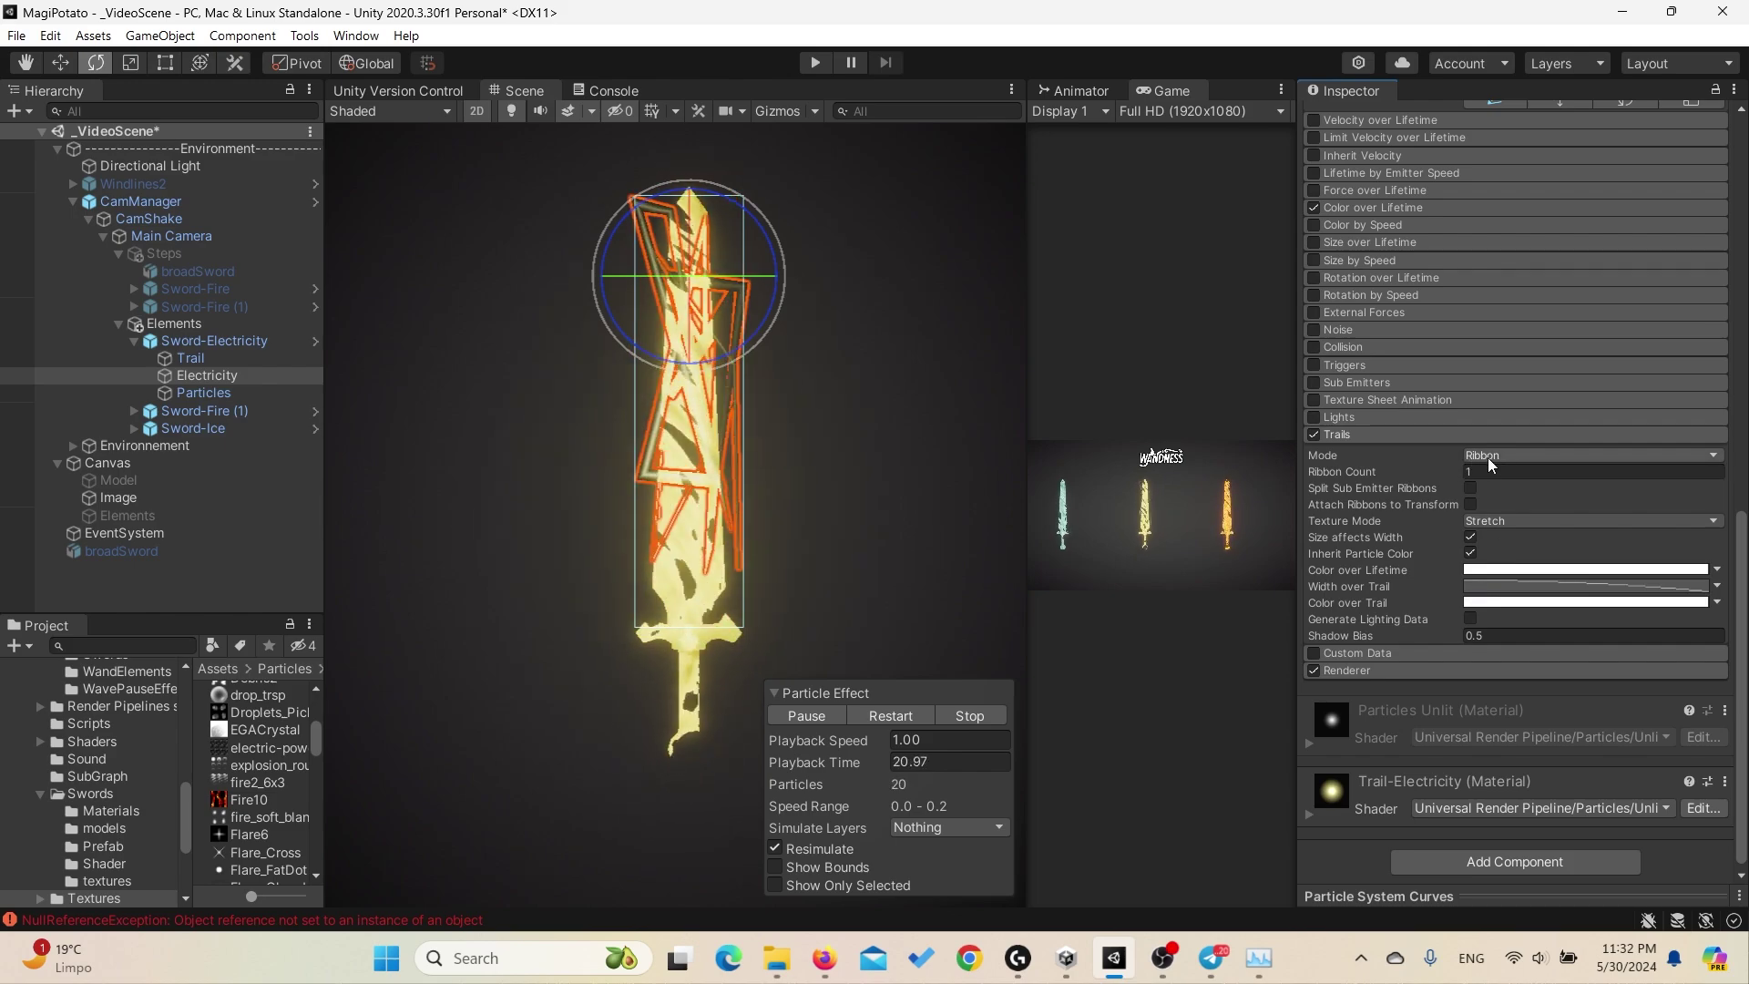
click(894, 430)
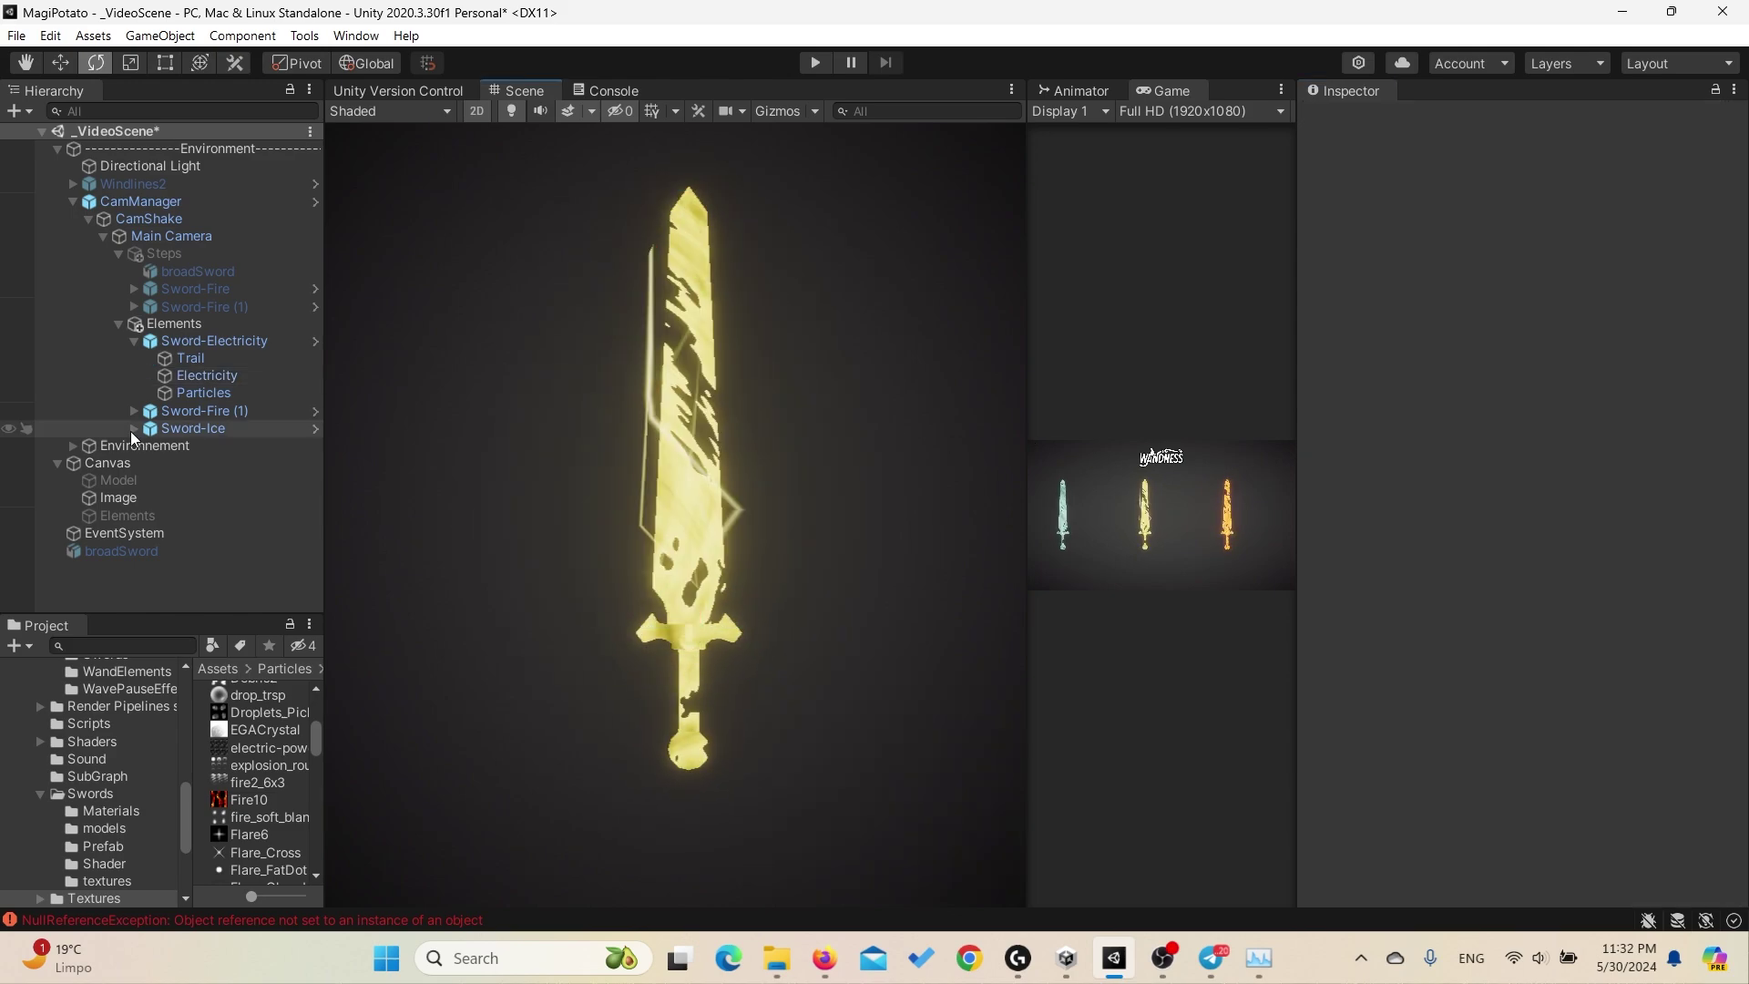
Step: Inspect Sword-Ice's Trail, IceElementParticles and highlight sword mesh, and view the ice sword's animated effect in Play mode
click(133, 429)
click(193, 431)
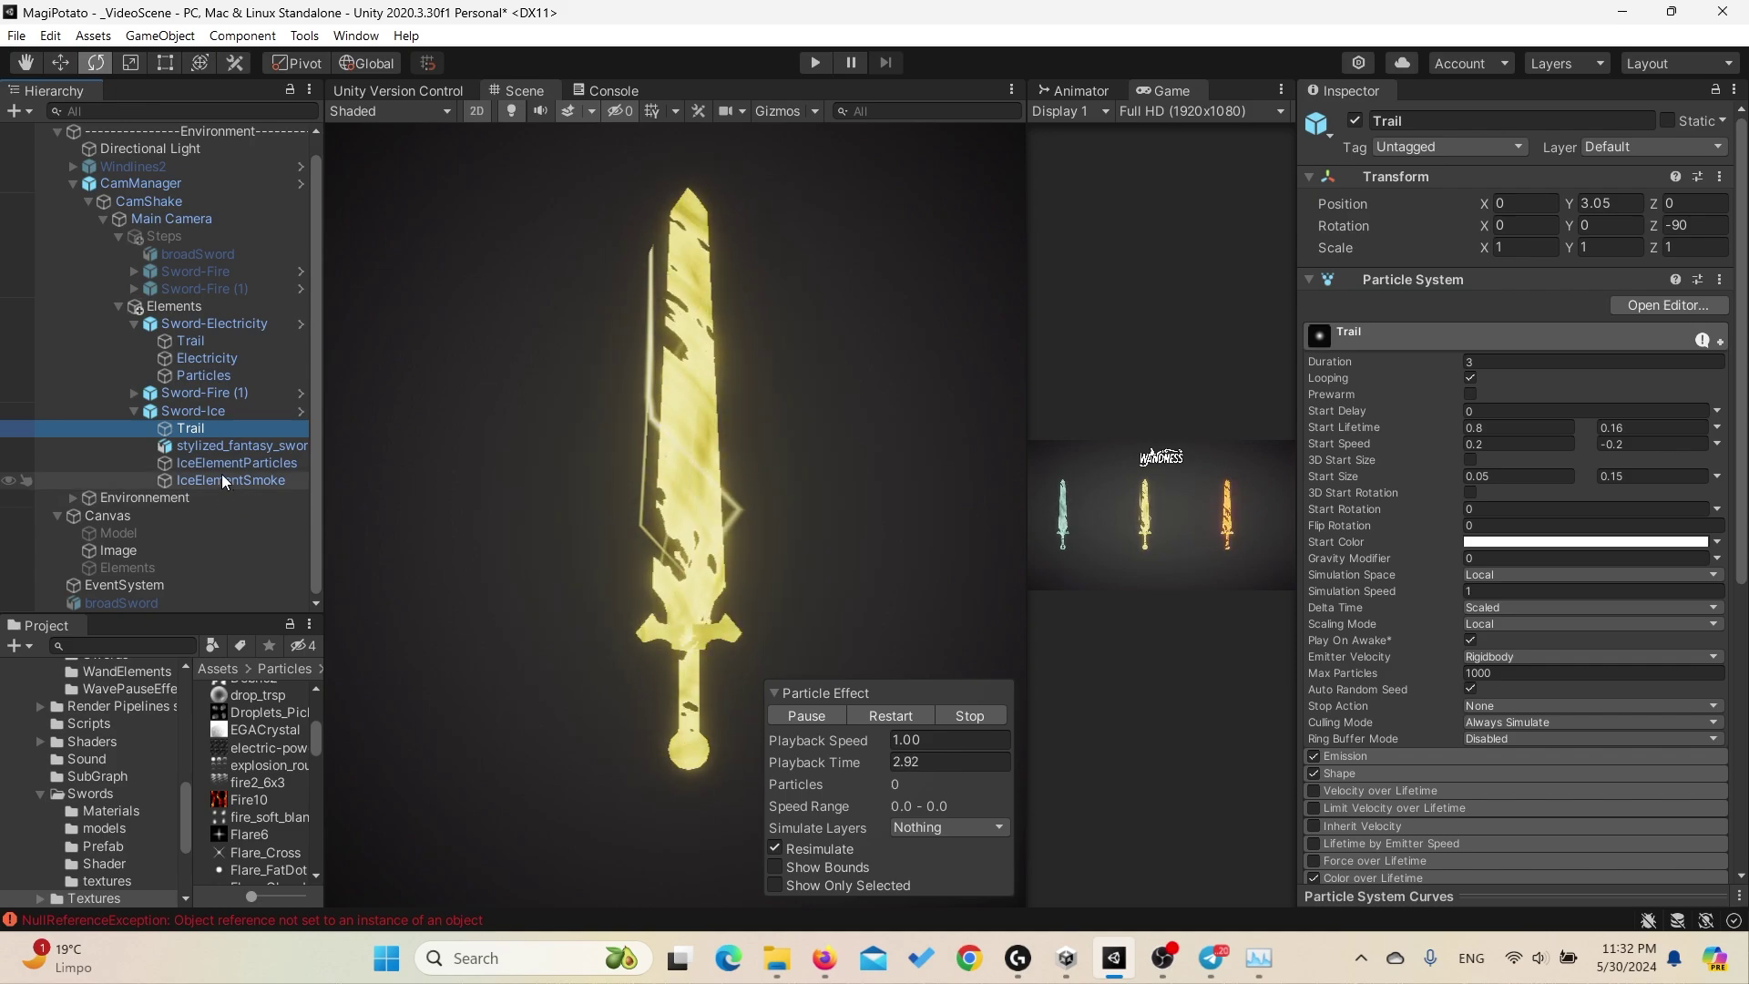
click(221, 469)
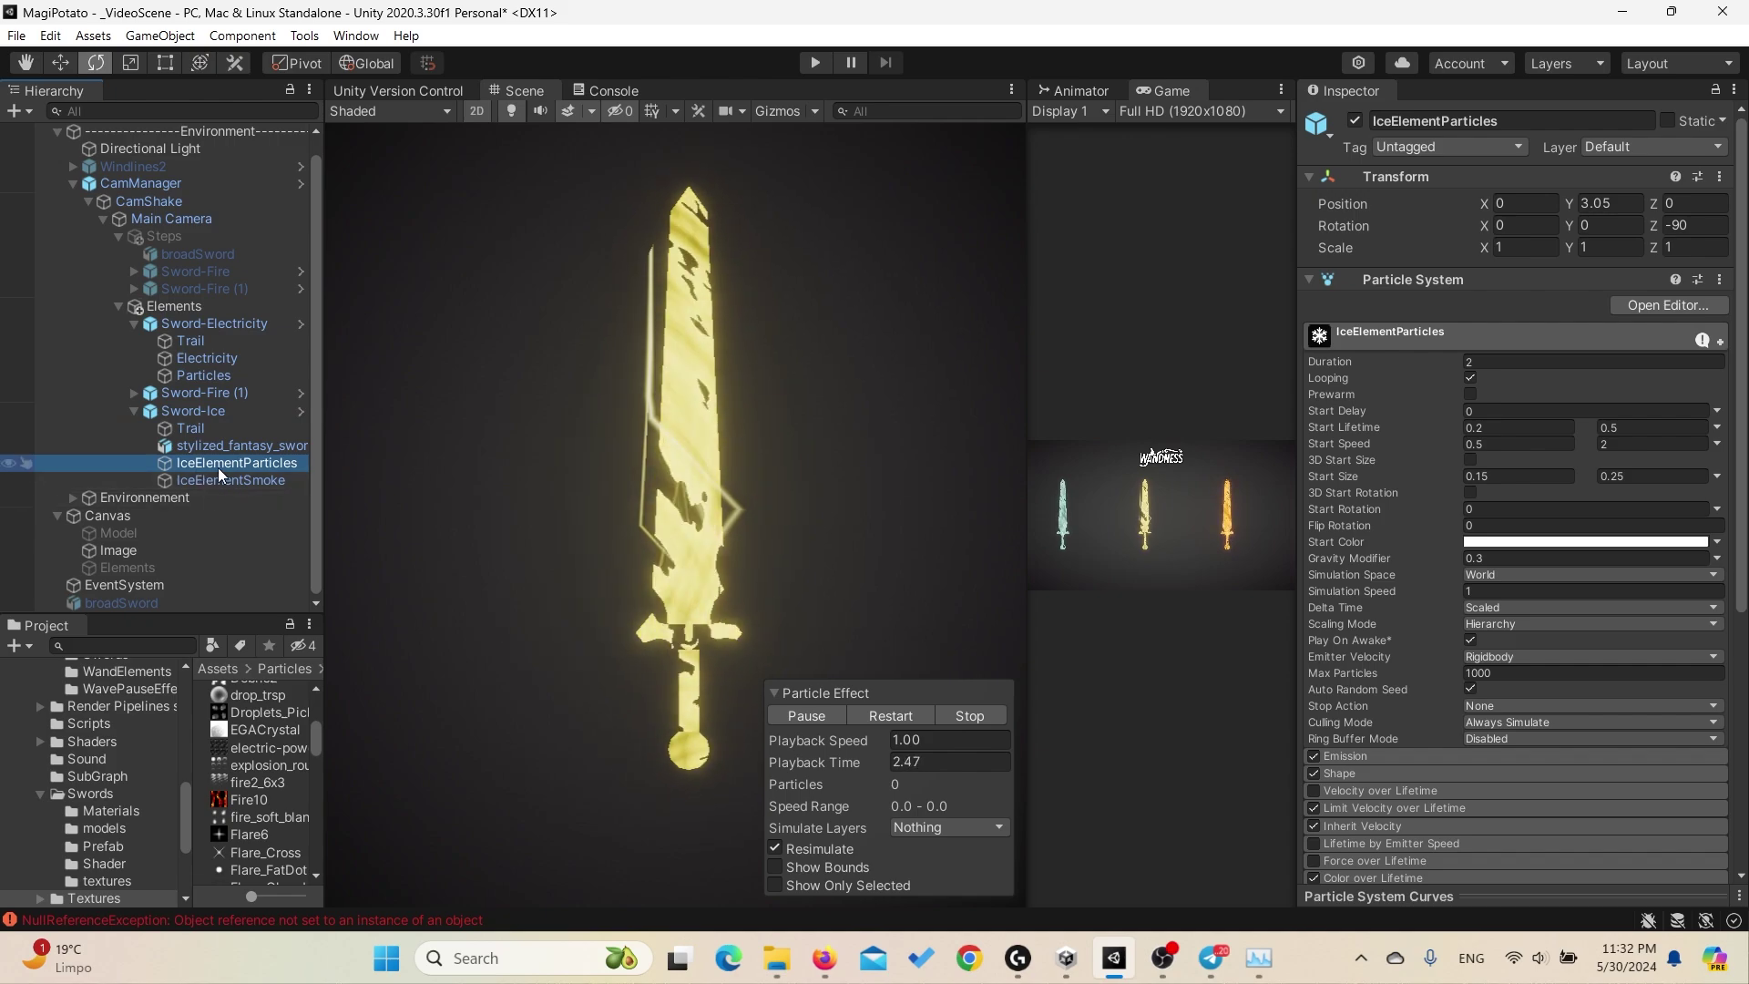
click(193, 444)
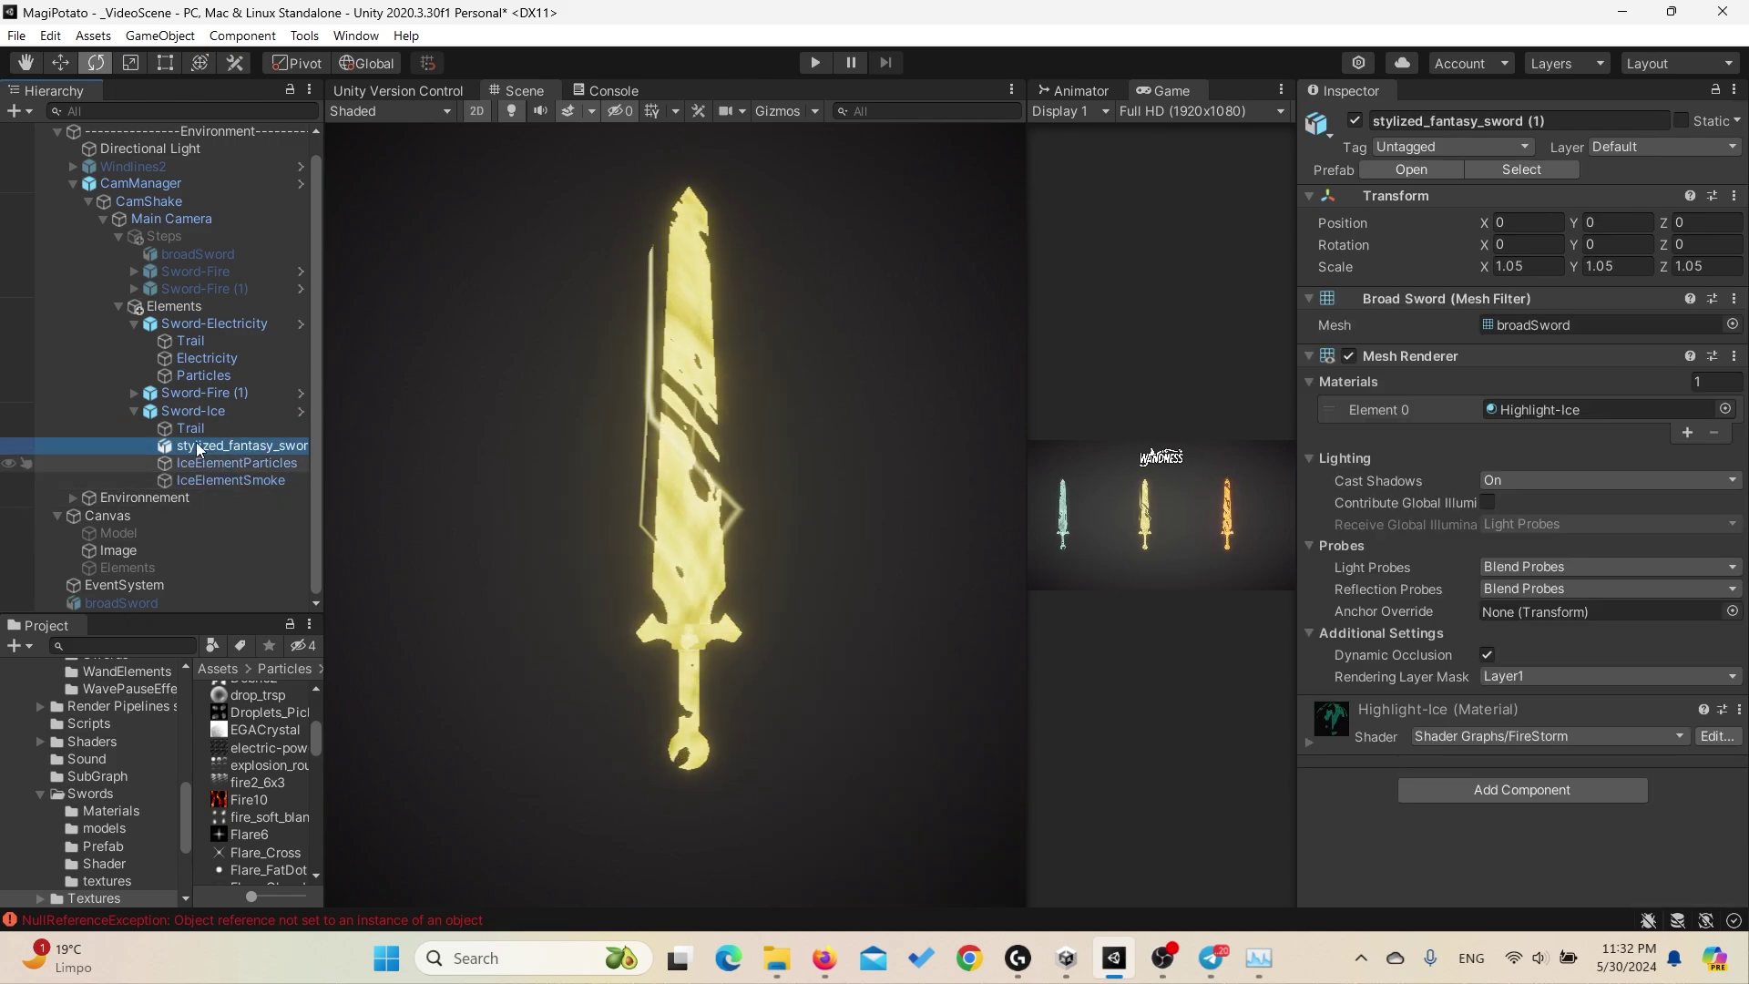
click(189, 411)
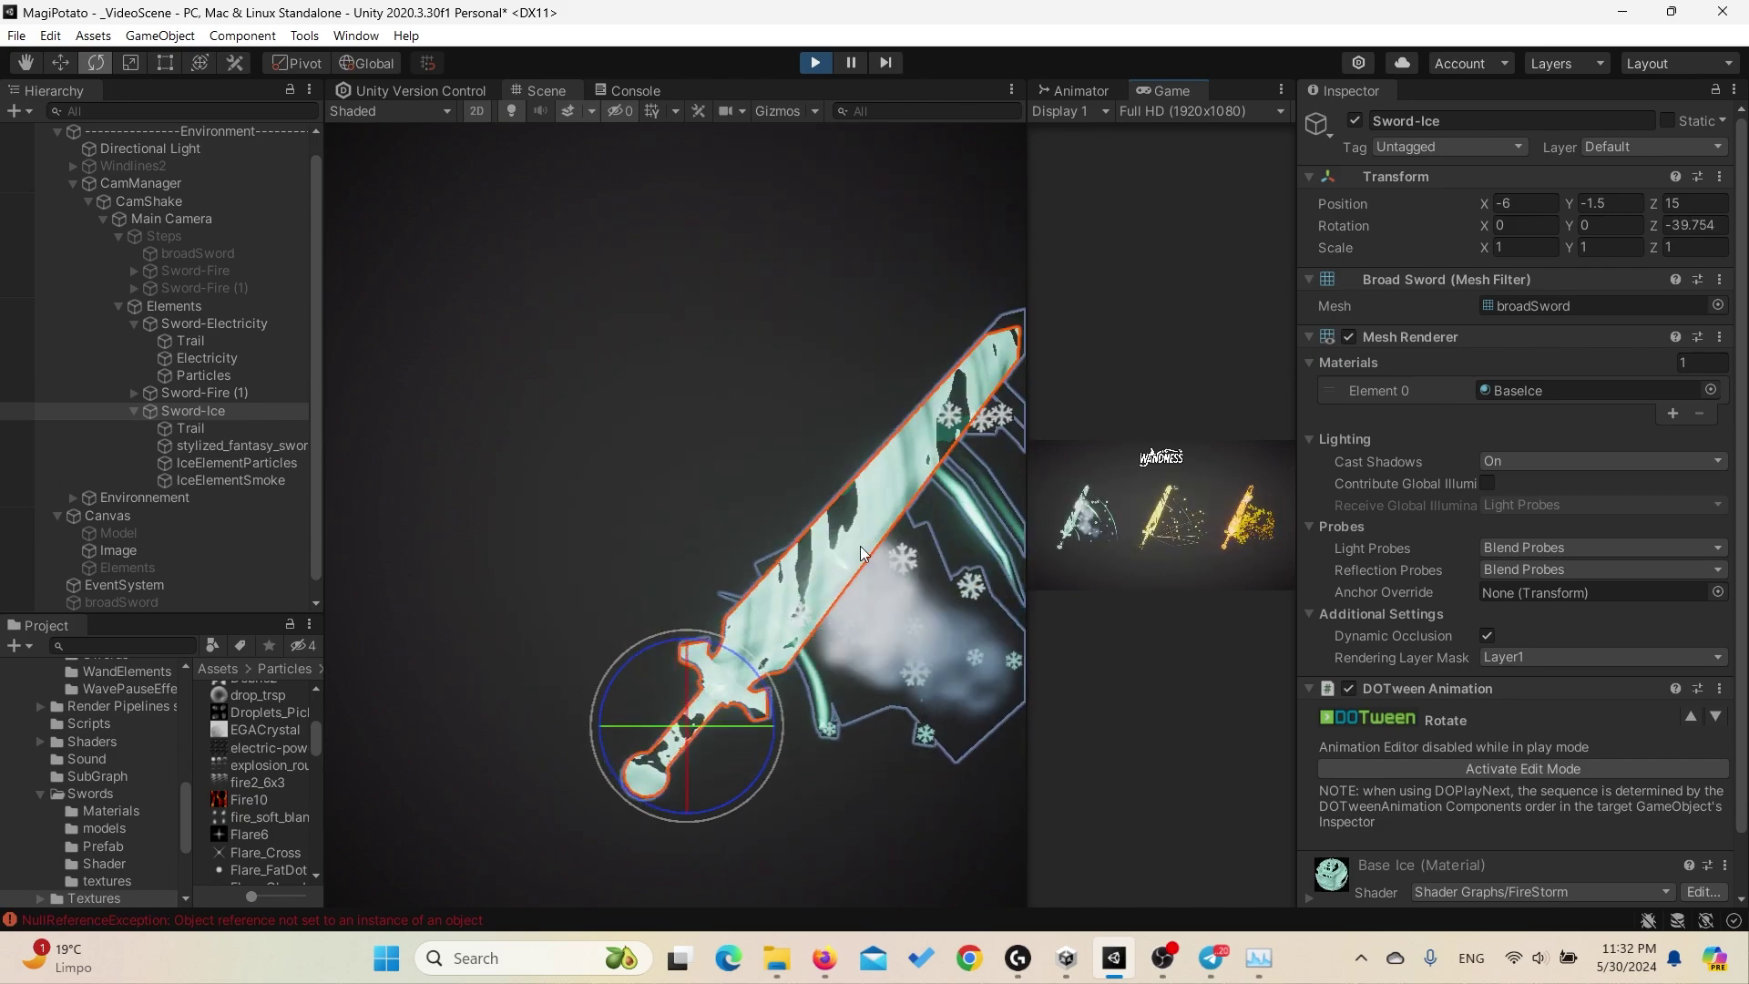
middle_drag(806, 670, 483, 561)
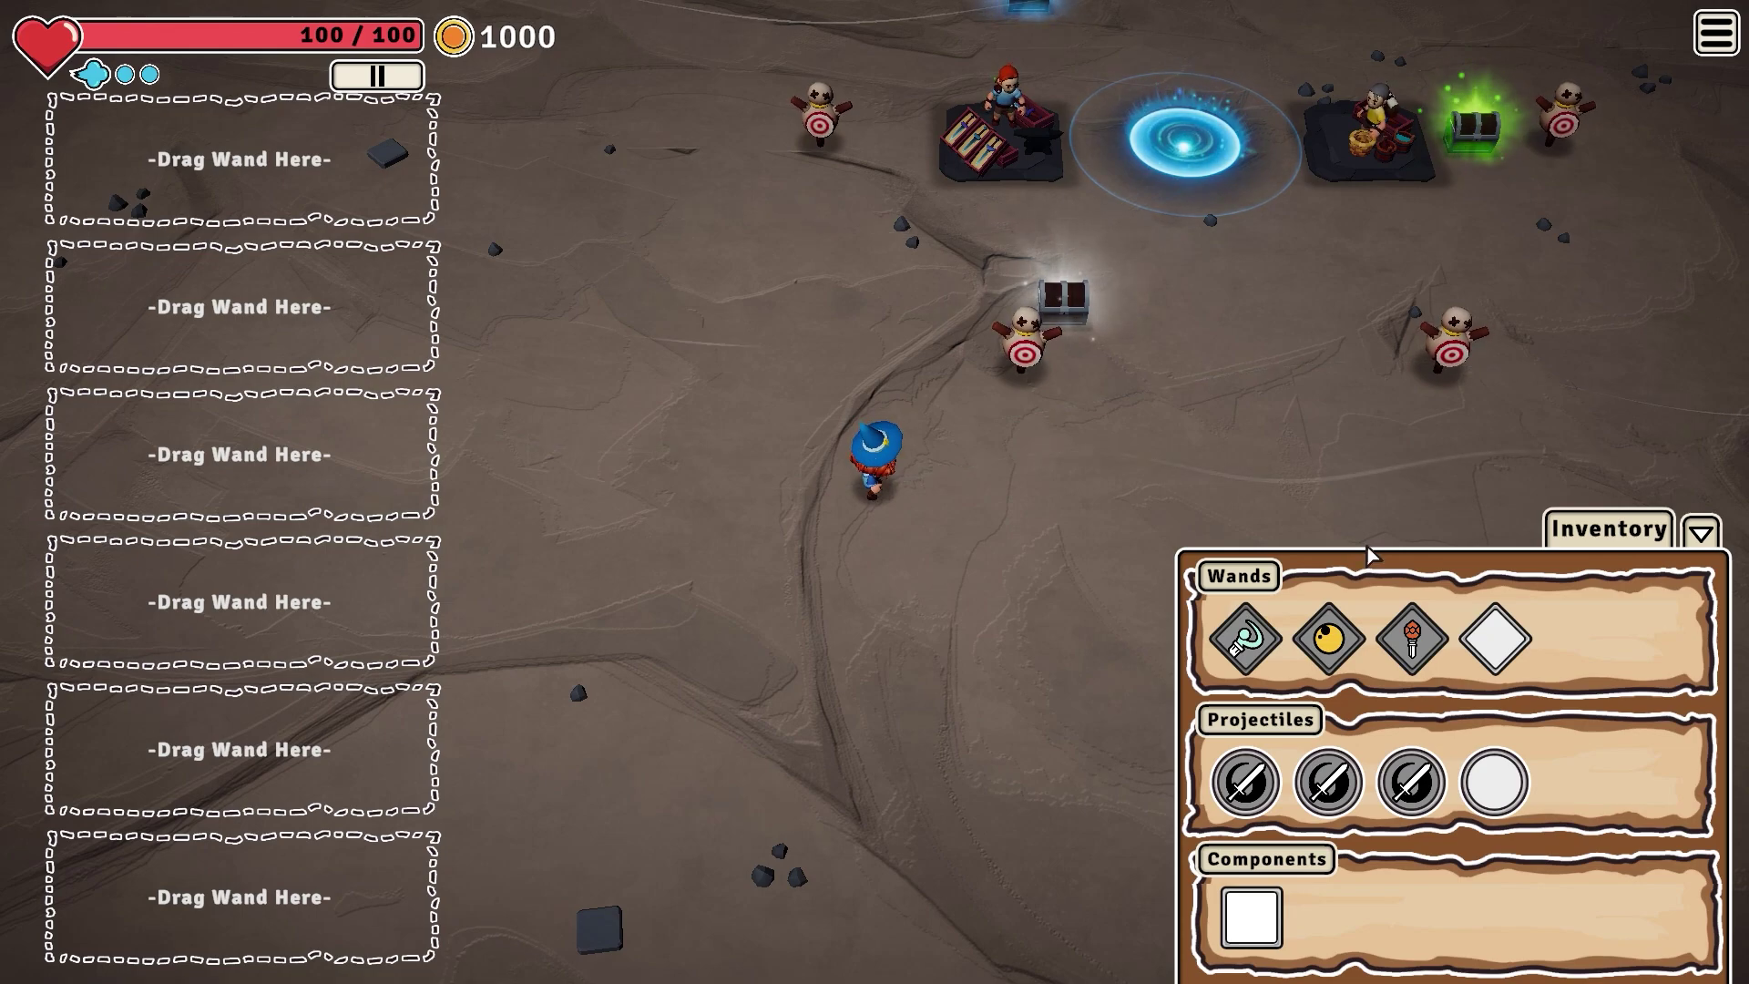
Step: In the running game, equip the ice wand in the first wand slot with a sword projectile, and test its attack
mouse_move(1254, 642)
drag(1254, 642, 285, 154)
drag(1244, 782, 1105, 685)
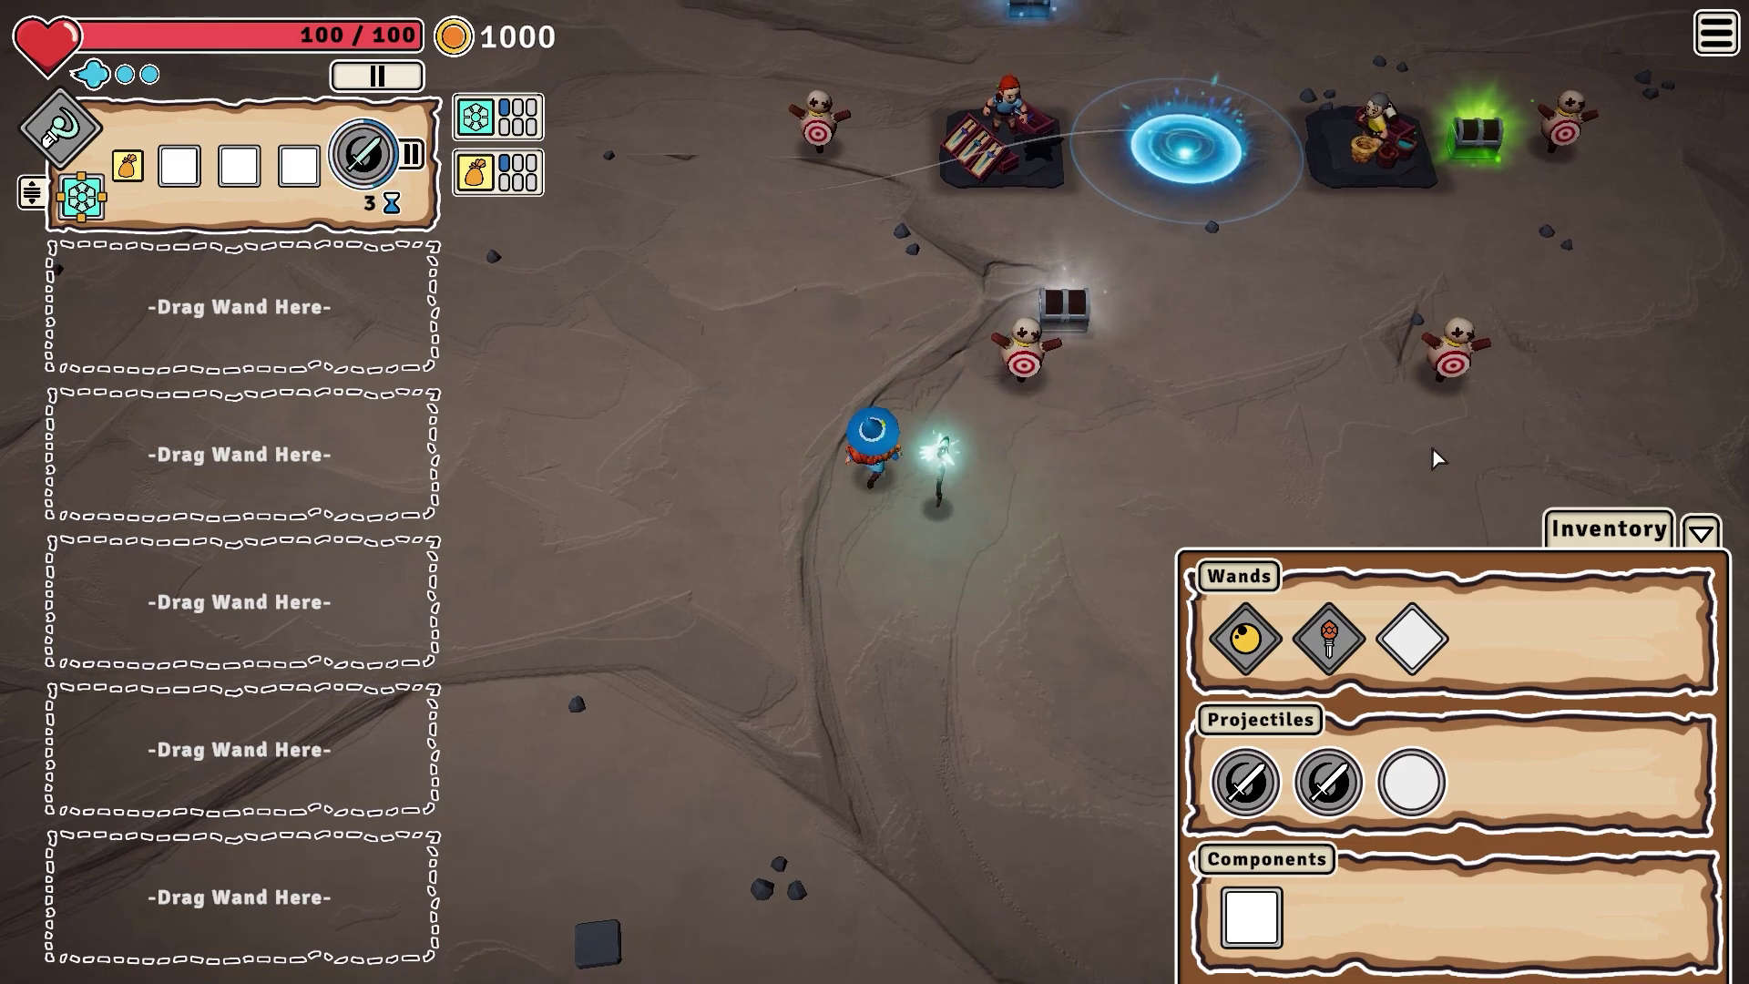
key(d)
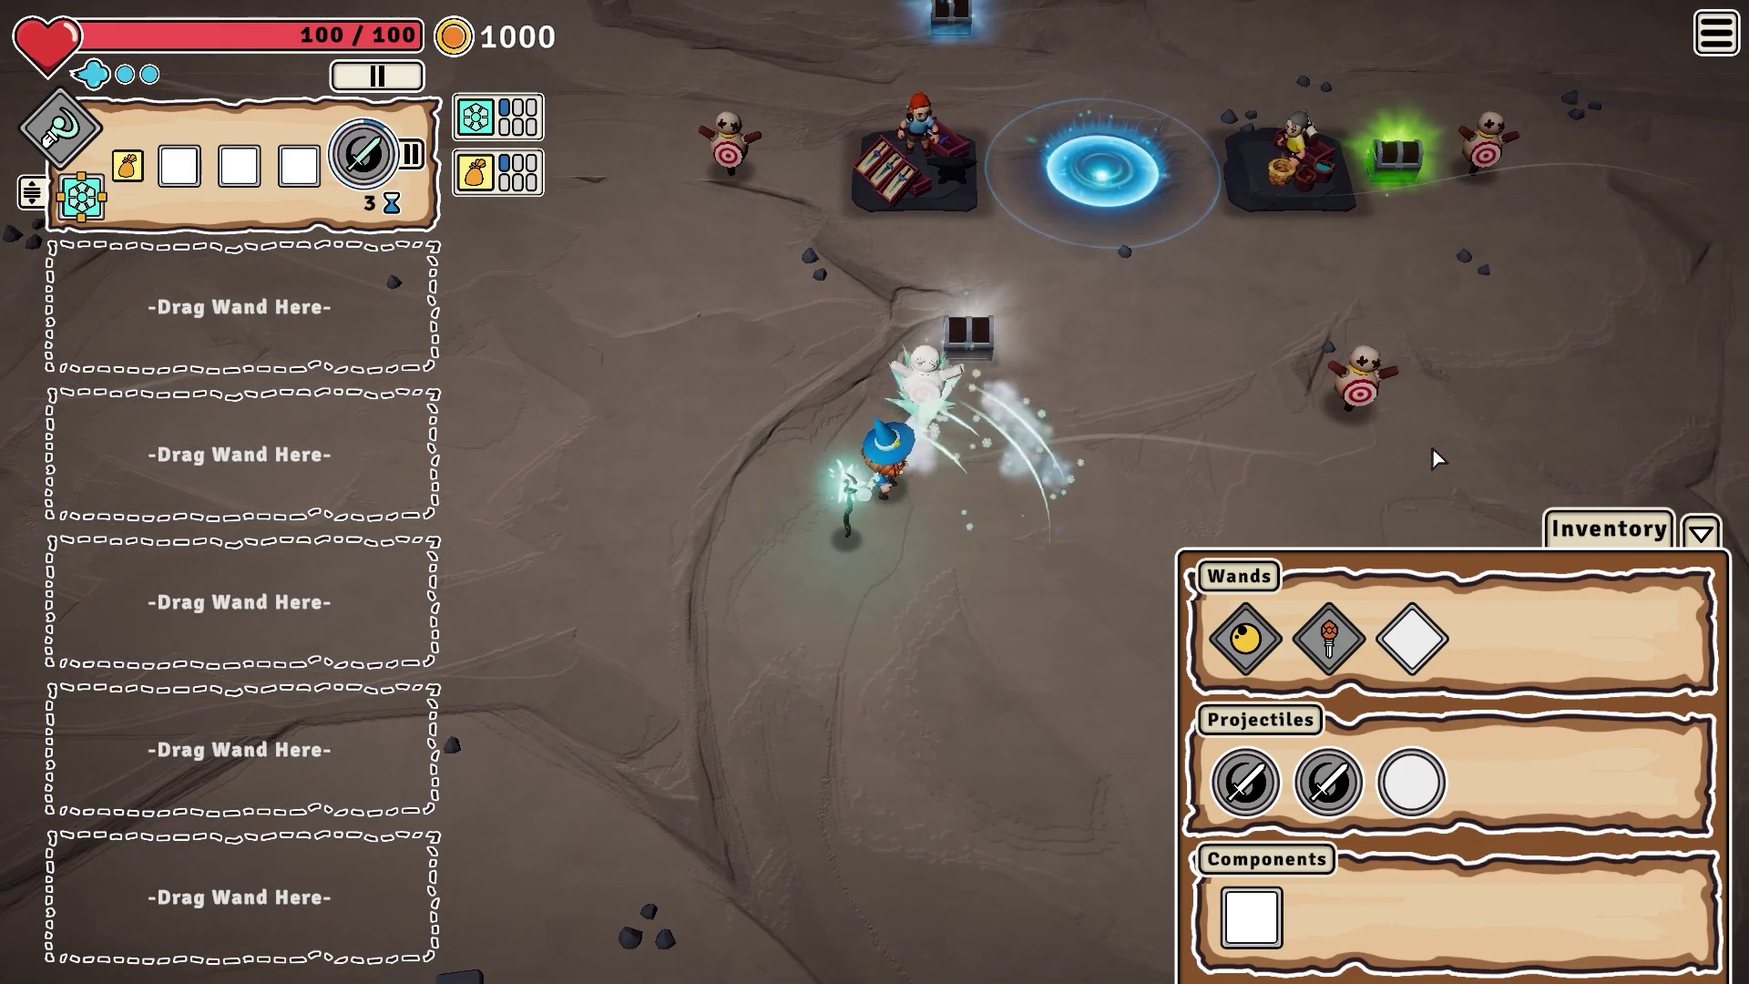
Step: Replace the ice wand in the first wand slot with the fire wand, add a sword projectile, and test its attack
mouse_move(84, 146)
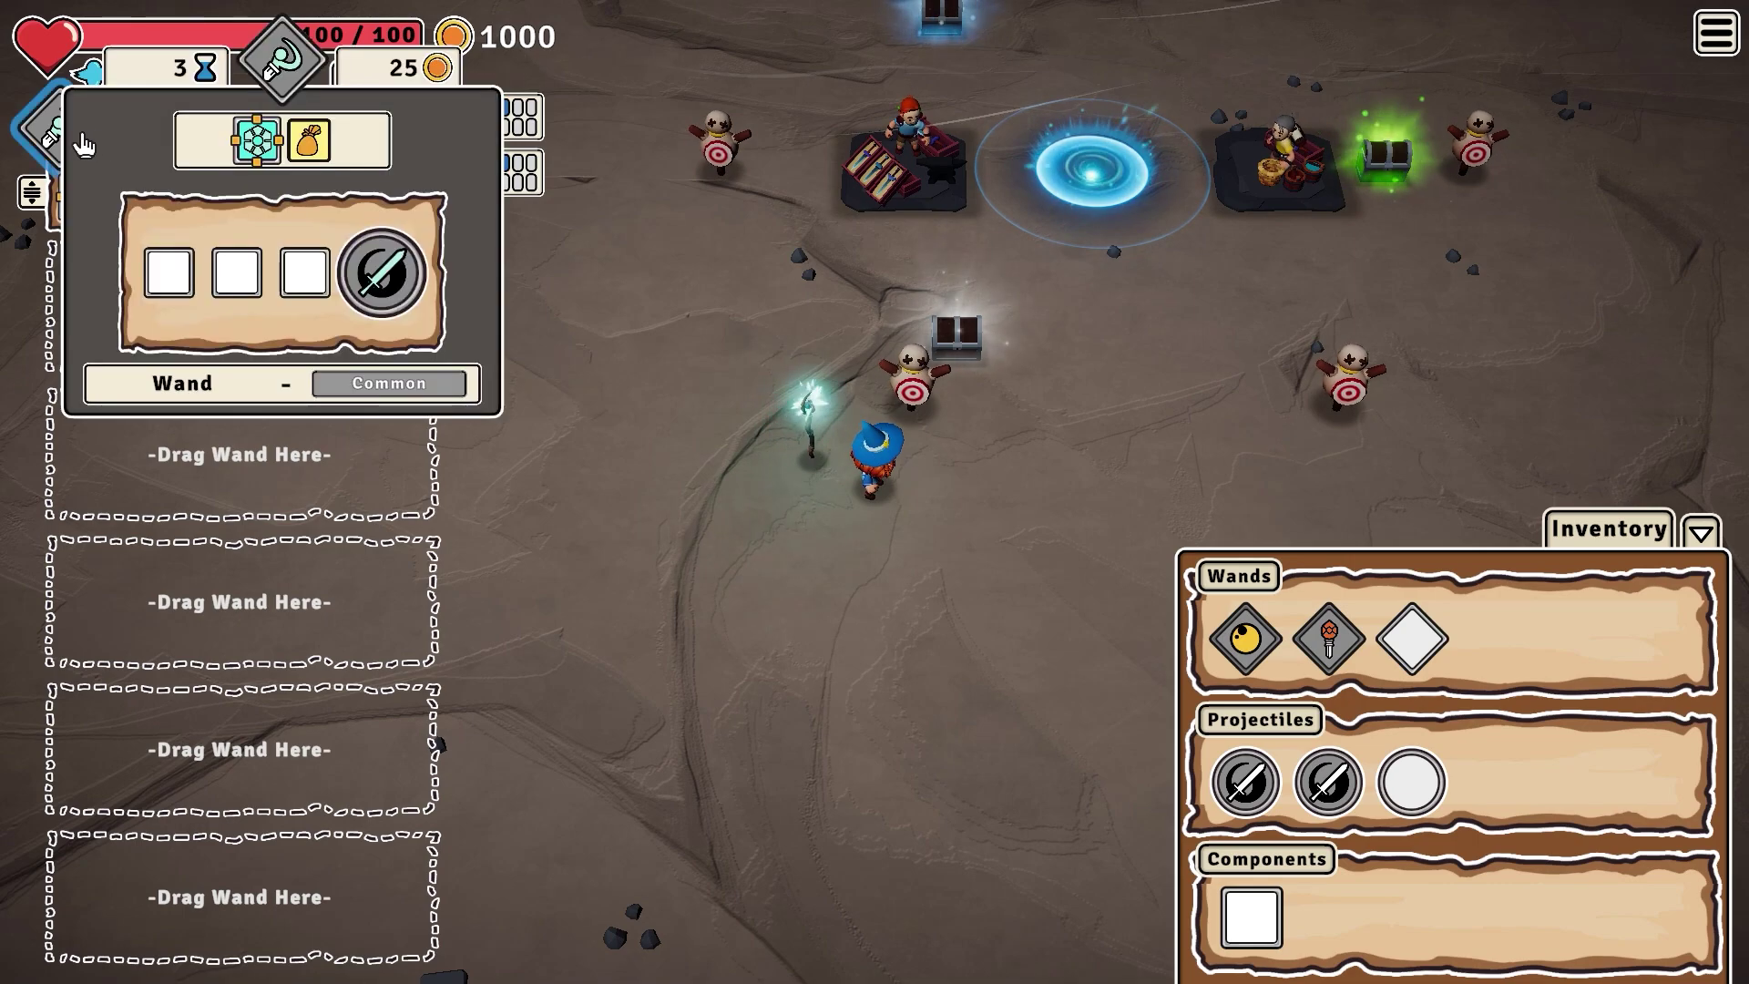
drag(51, 144, 1149, 617)
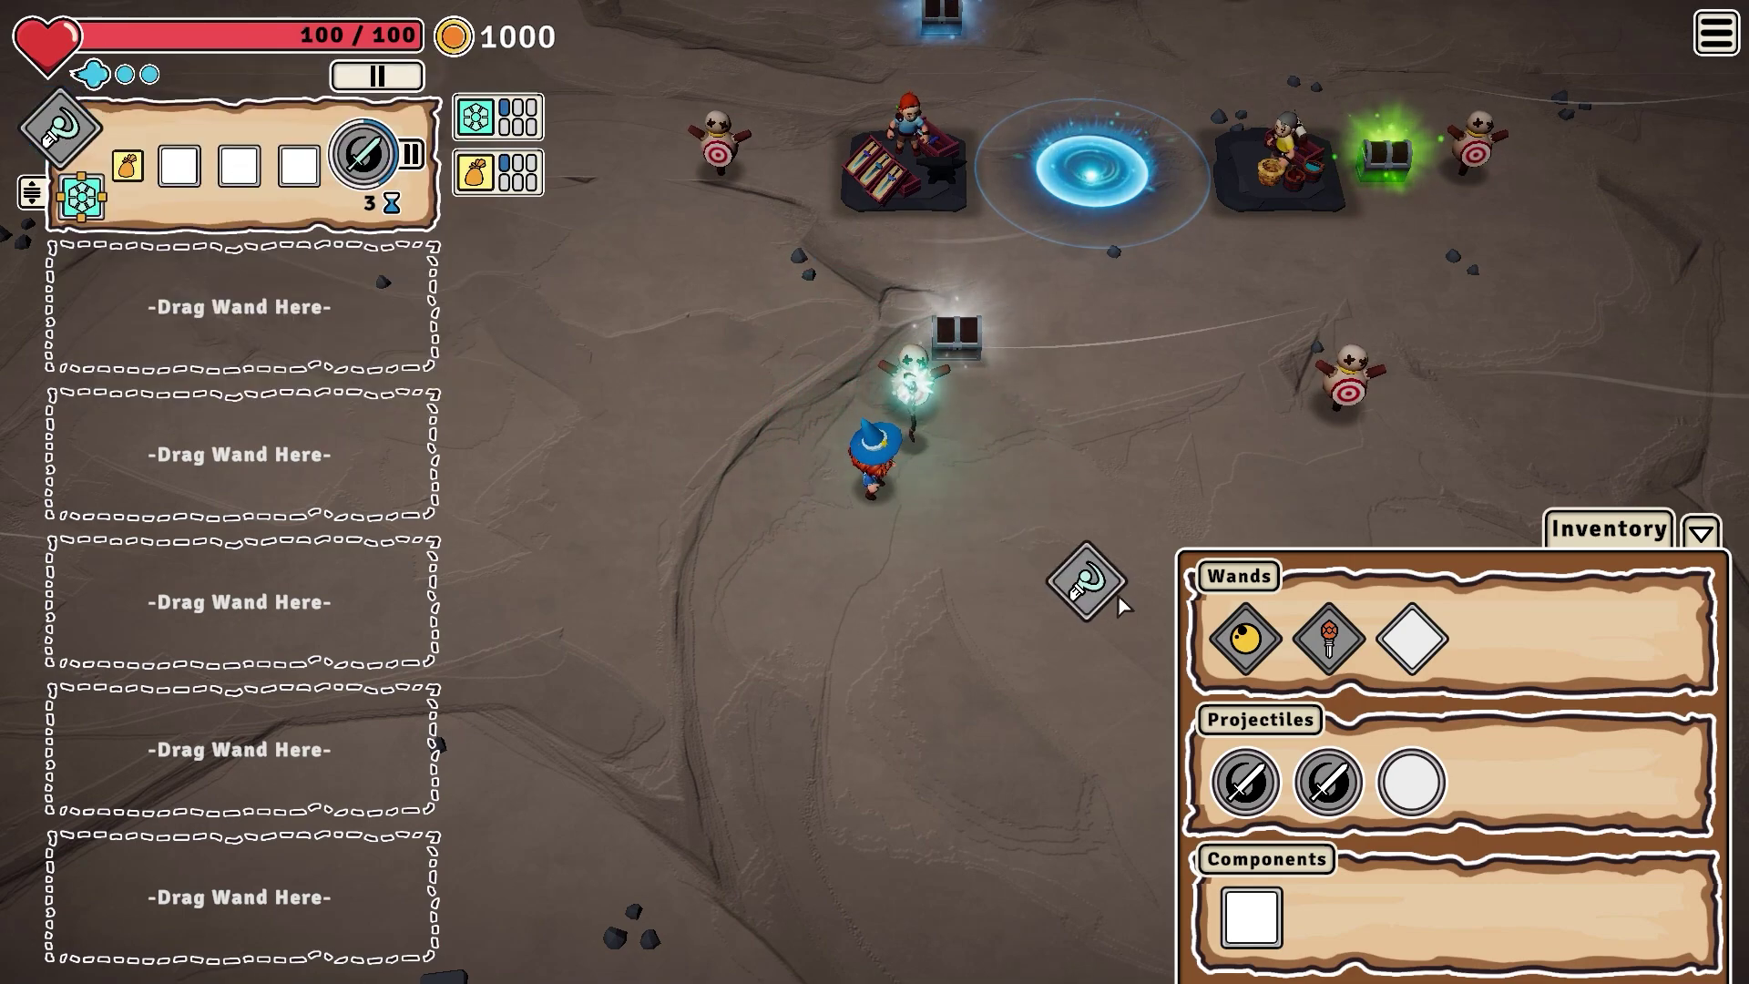
drag(1396, 654, 359, 297)
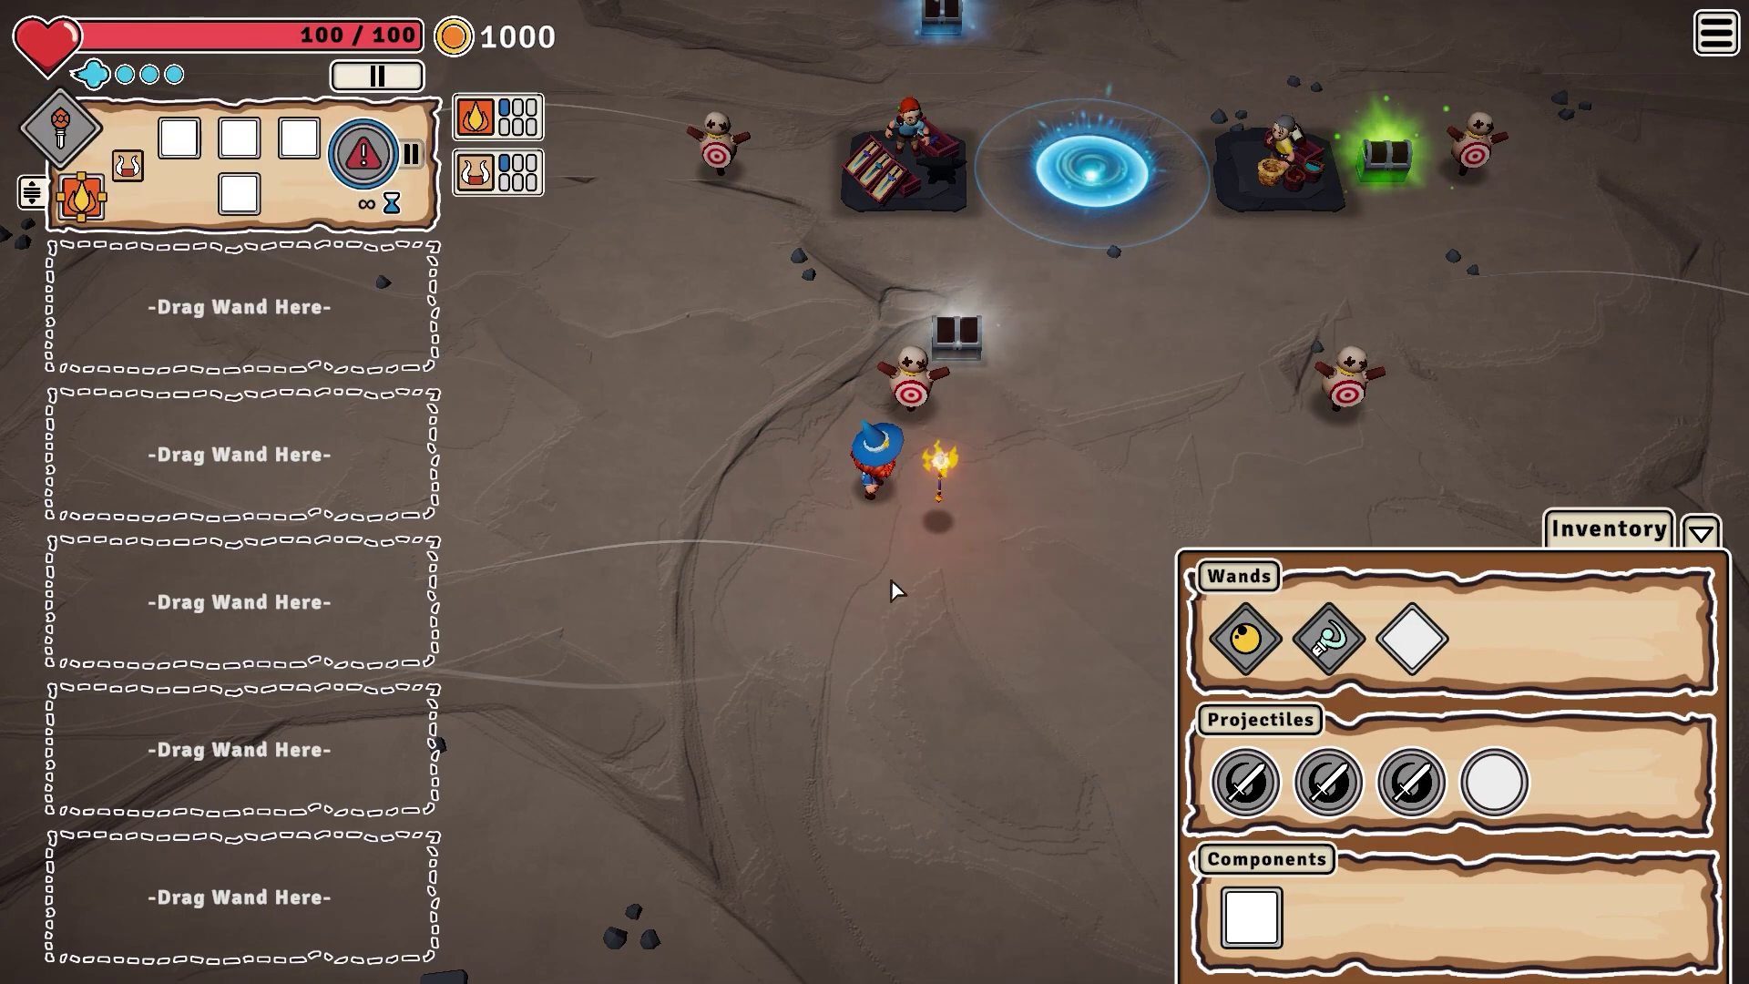
drag(1328, 782, 1067, 630)
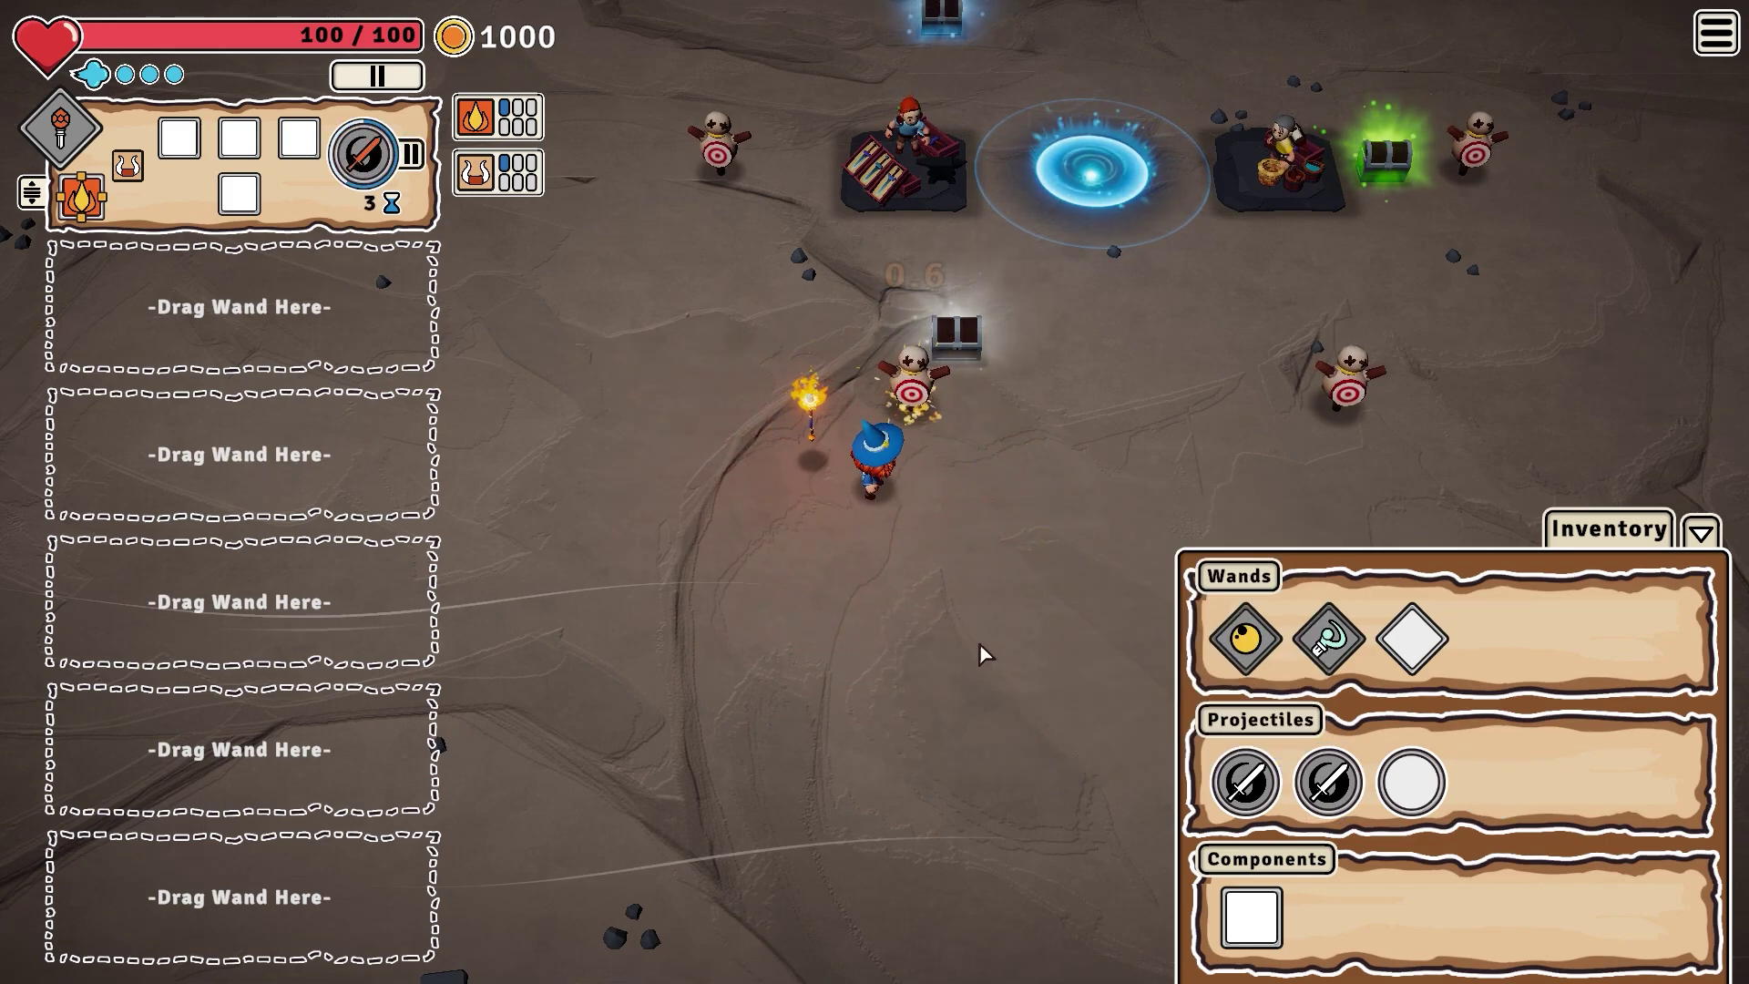
key(a)
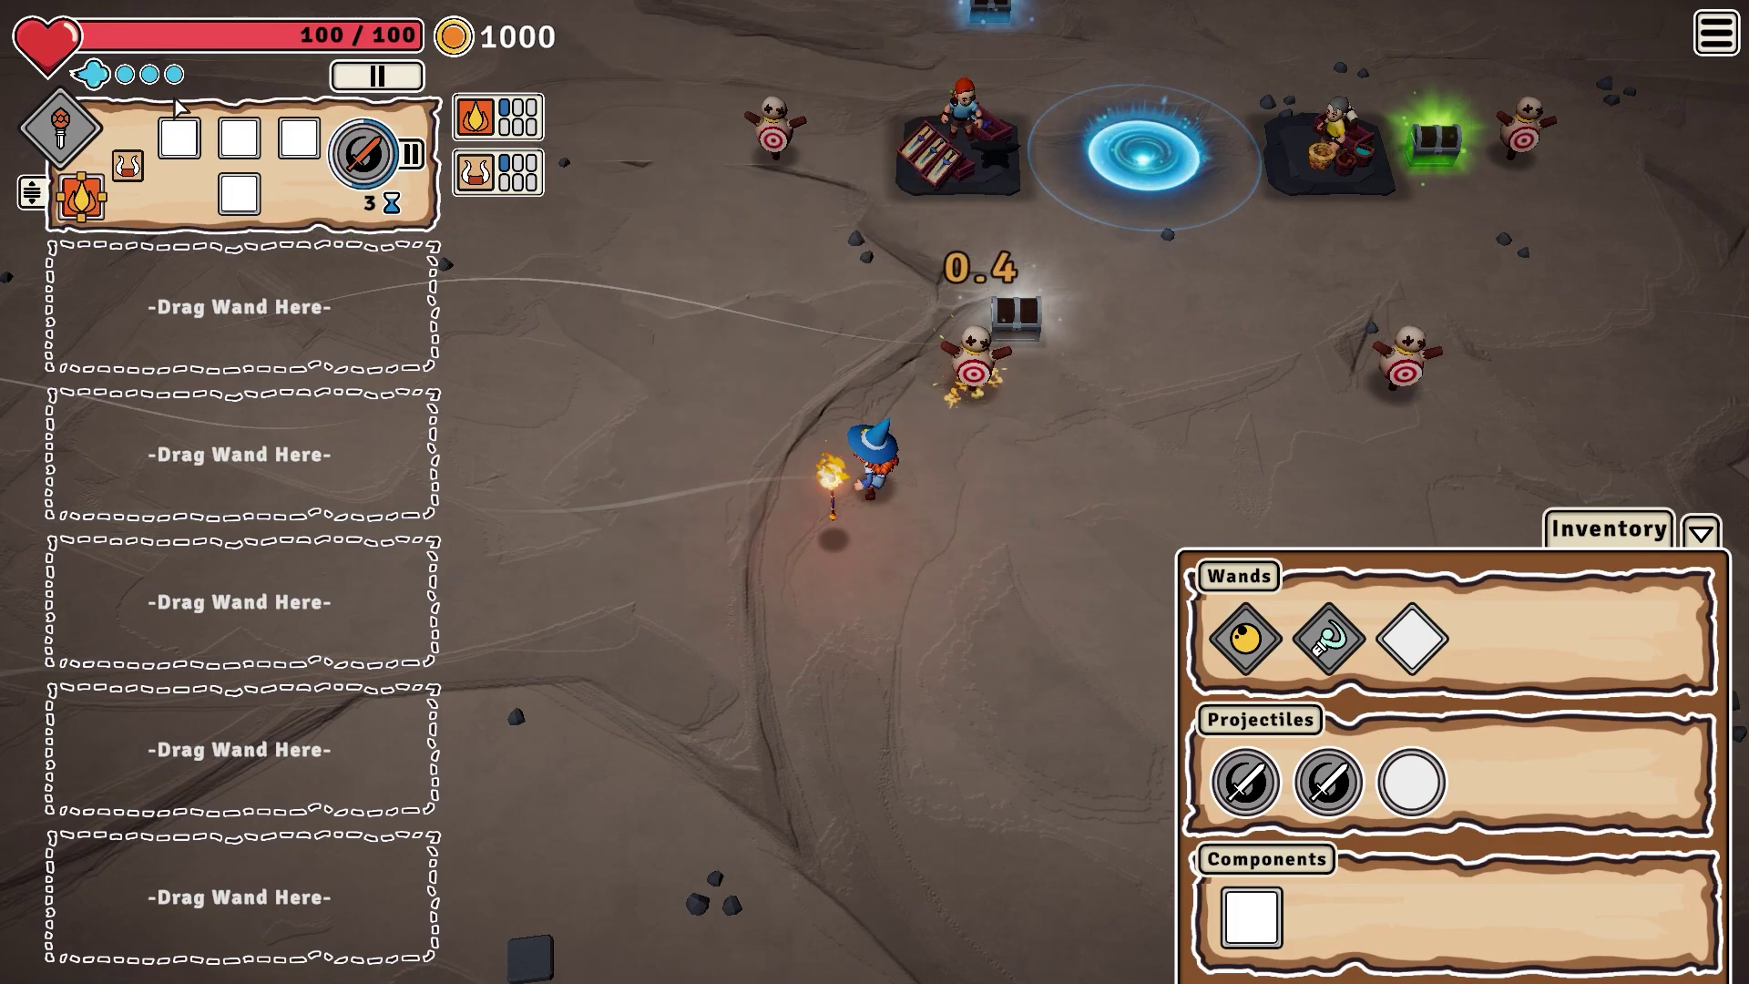
Step: Replace the fire wand in the first slot with the electricity wand, add a sword projectile, and test its attack
drag(60, 128, 525, 334)
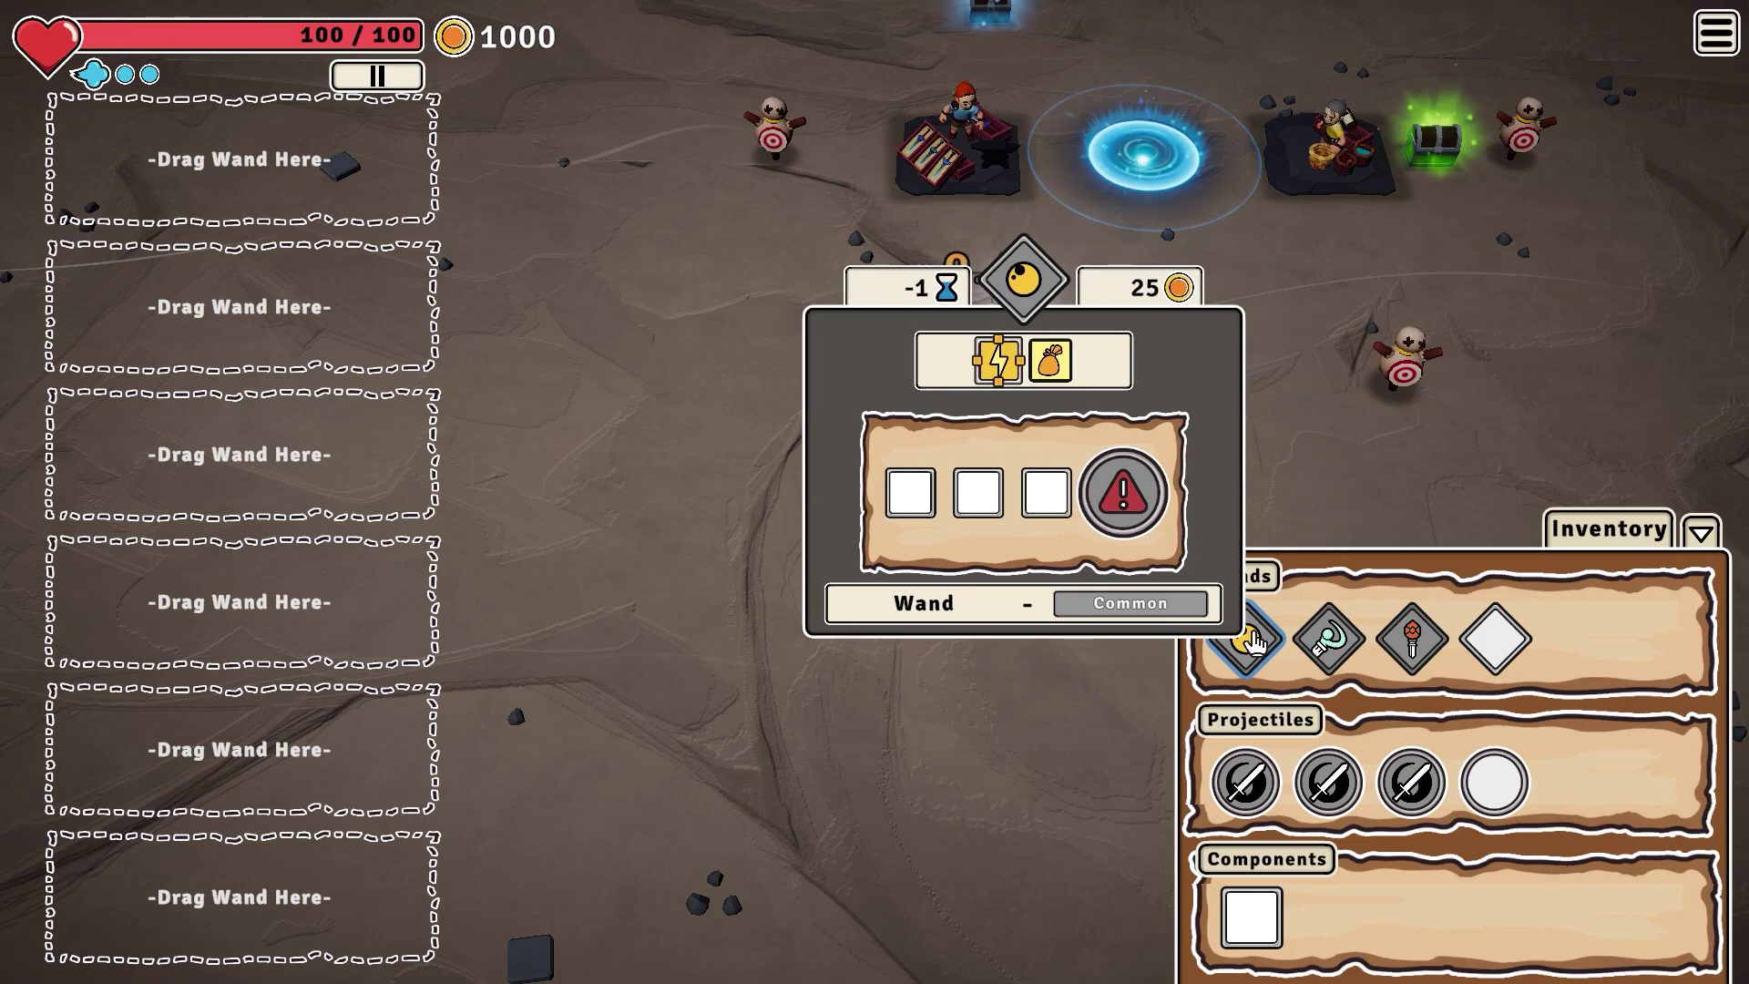
drag(1244, 637, 60, 127)
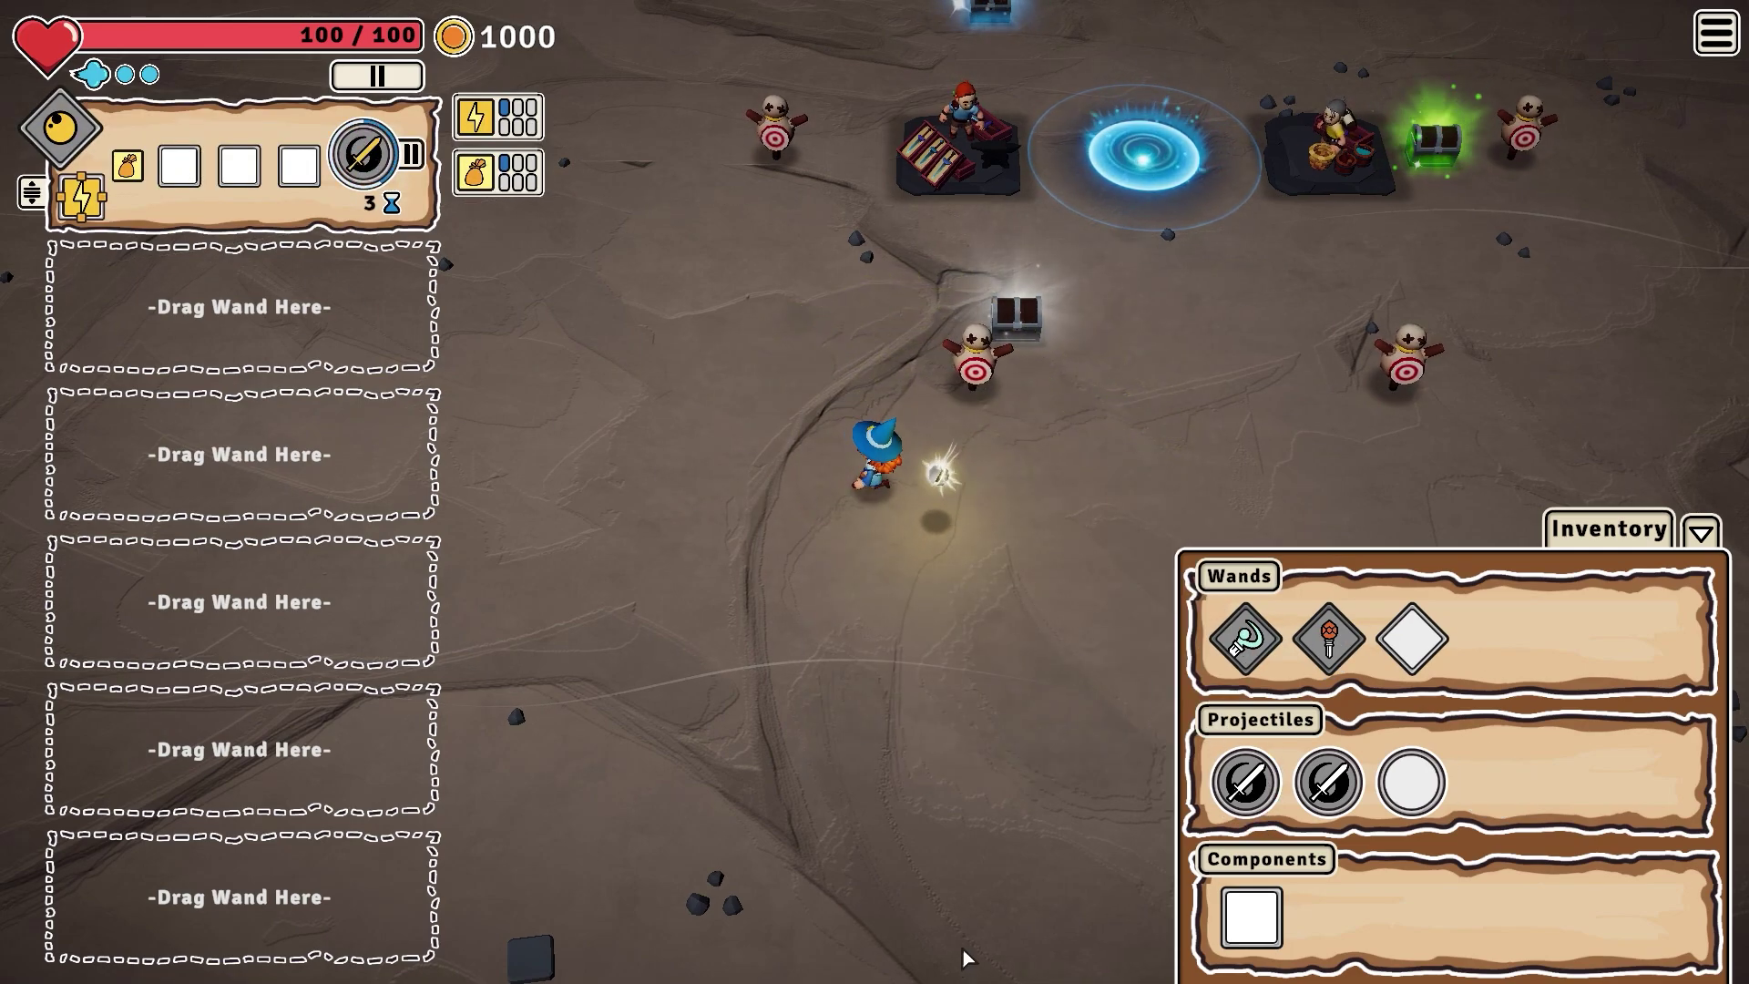
key(a)
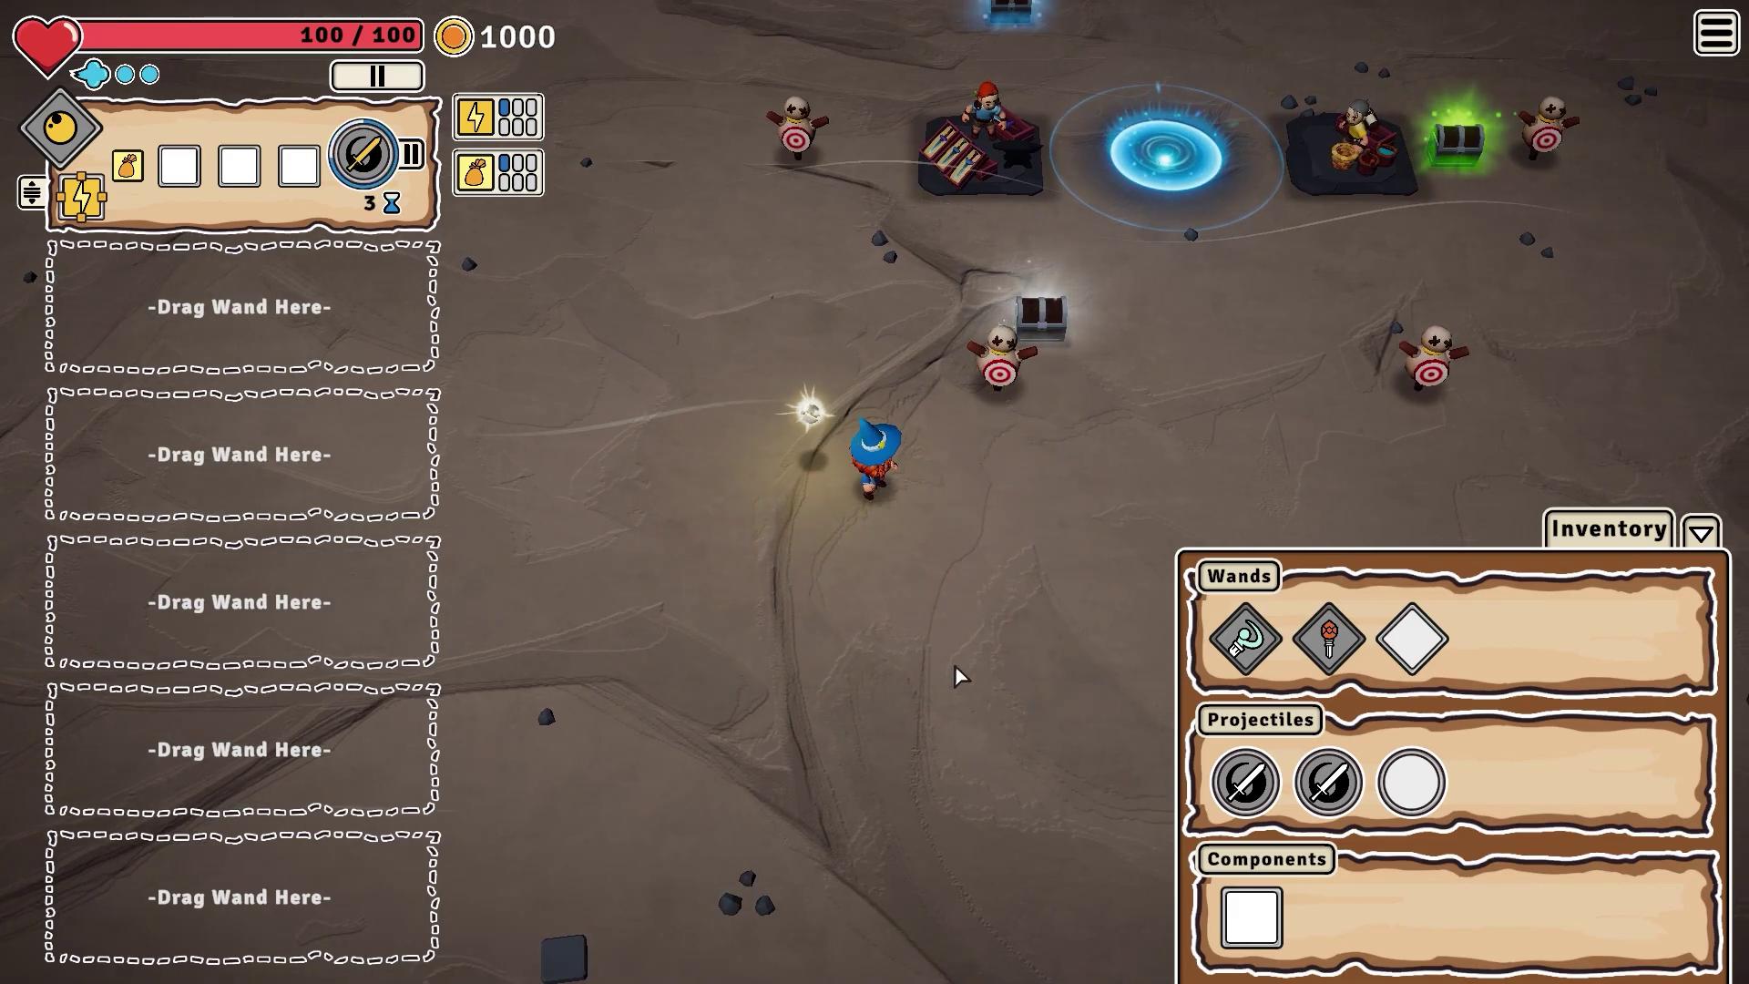
Step: Equip the fire and ice wands in the second and third slots with sword projectiles, and test all three wands together
drag(1328, 637, 350, 376)
drag(1328, 781, 1252, 747)
drag(368, 305, 369, 305)
drag(1328, 781, 578, 560)
drag(1266, 644, 403, 469)
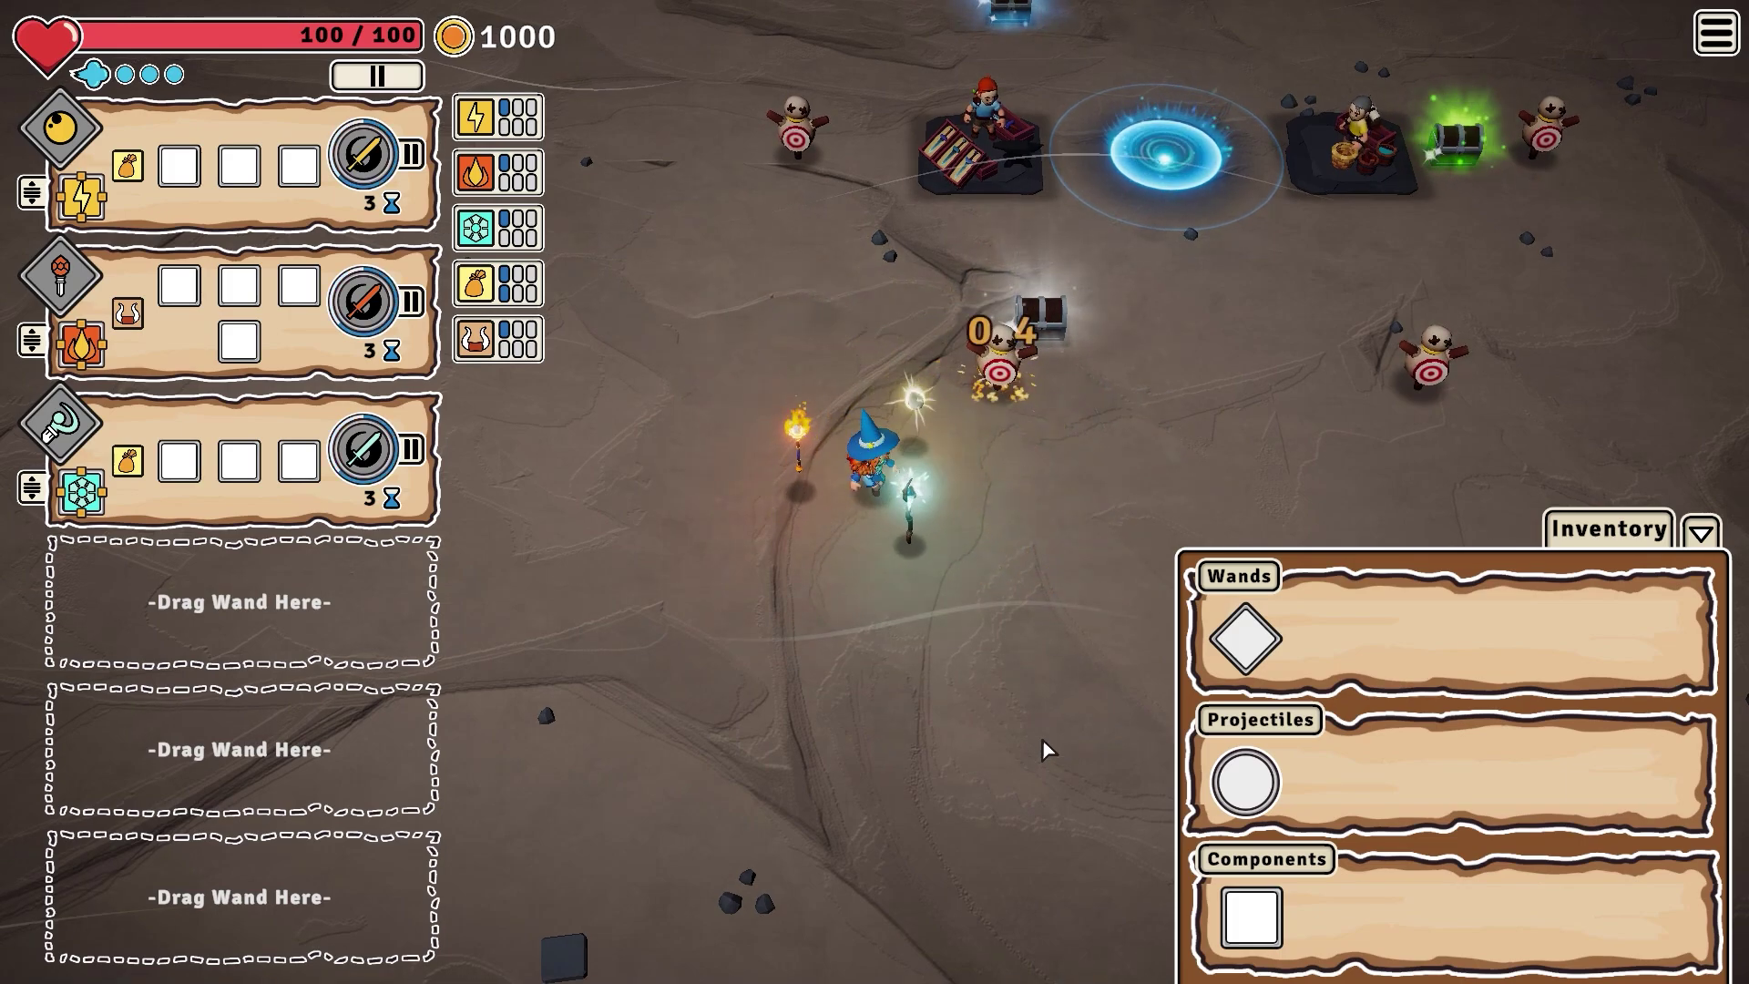
key(d)
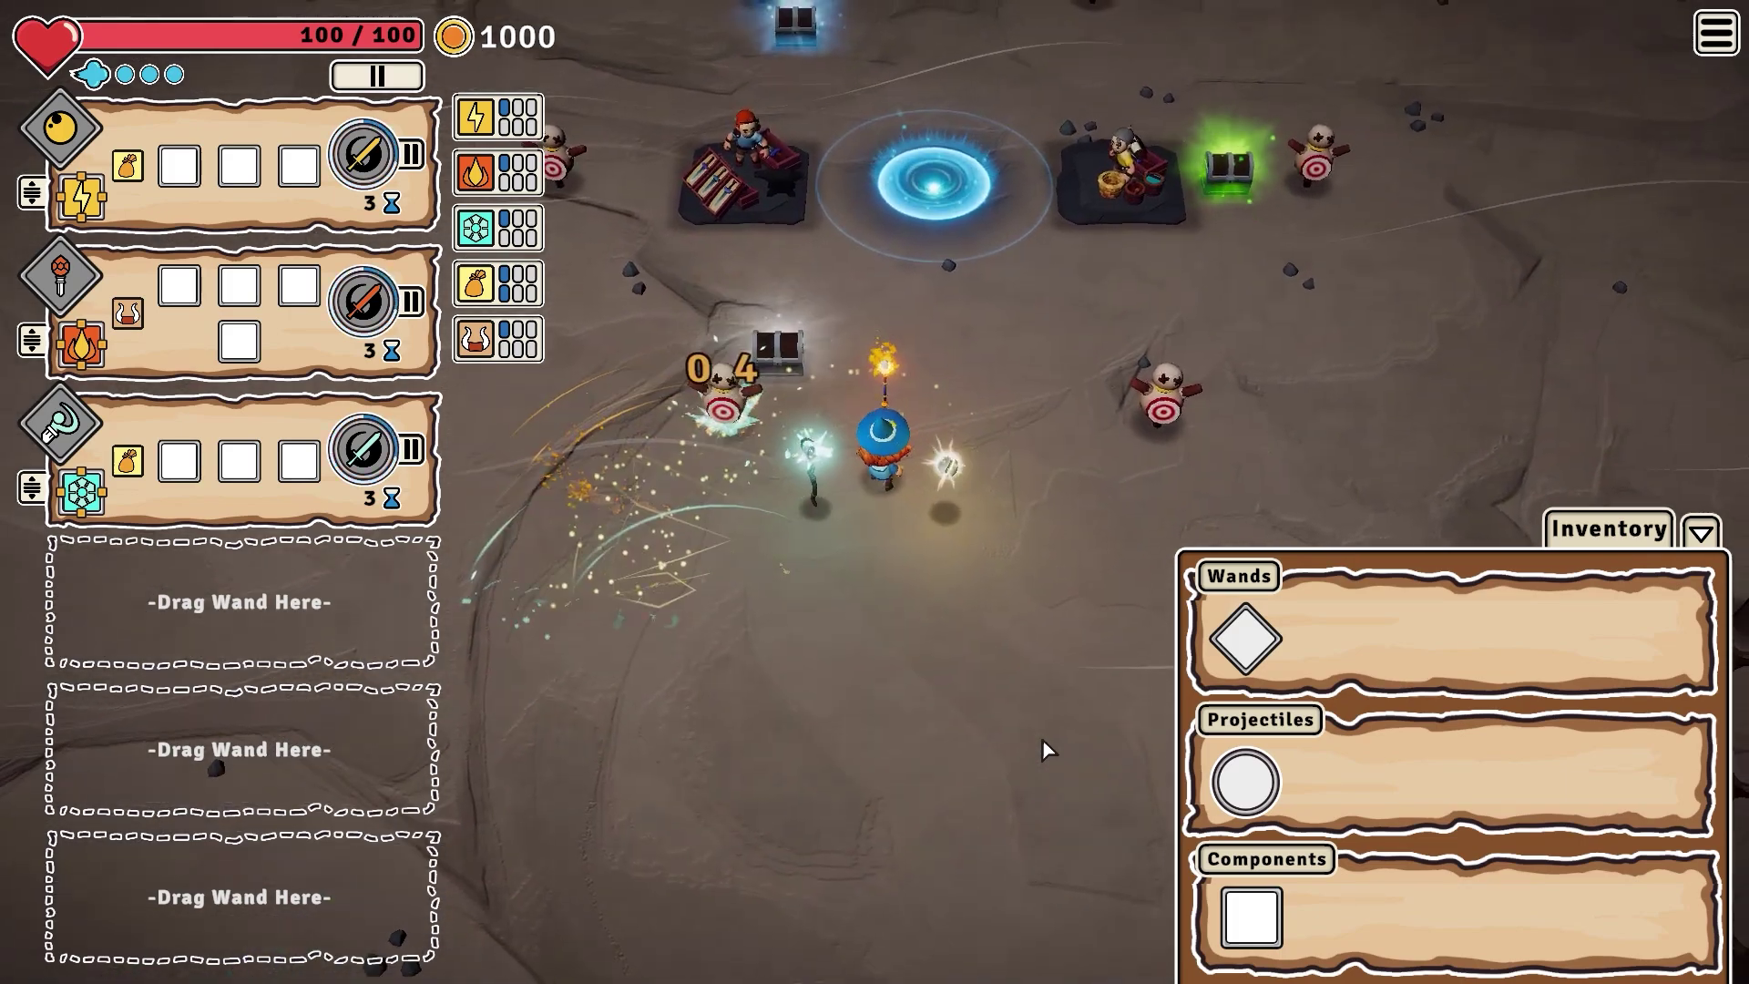
key(d)
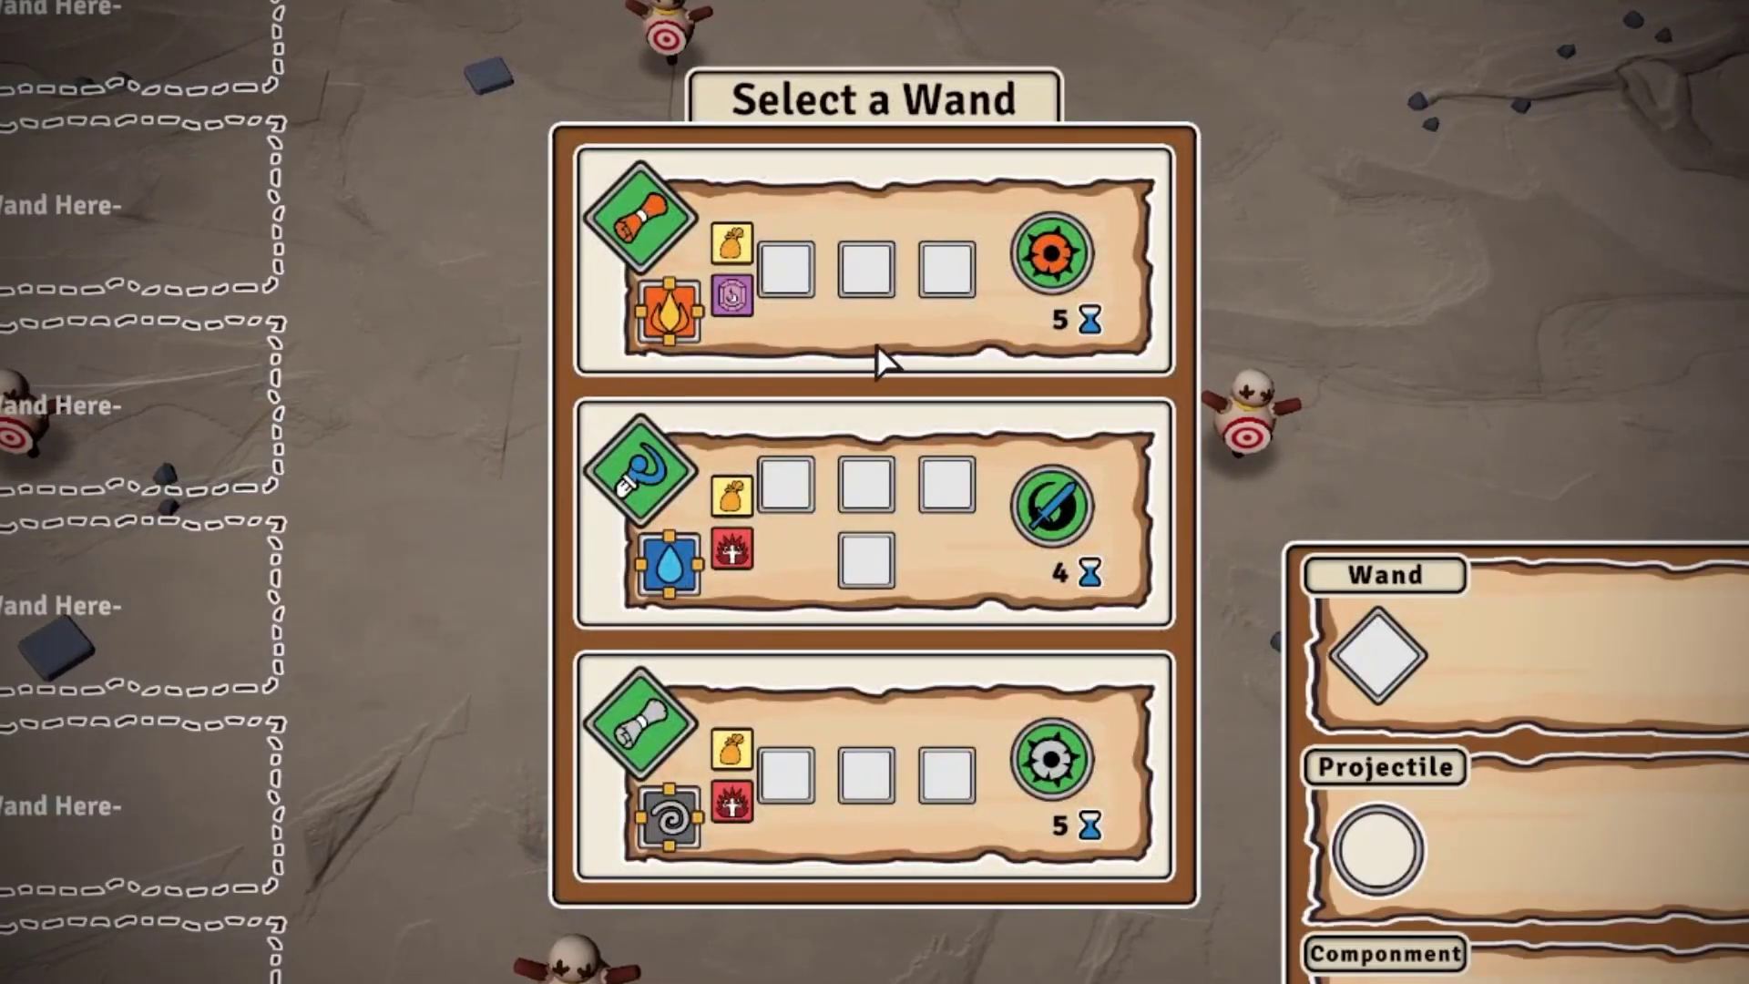
Step: Choose the fire wand from the three offered wands and take it out of the inventory for equipping
click(876, 355)
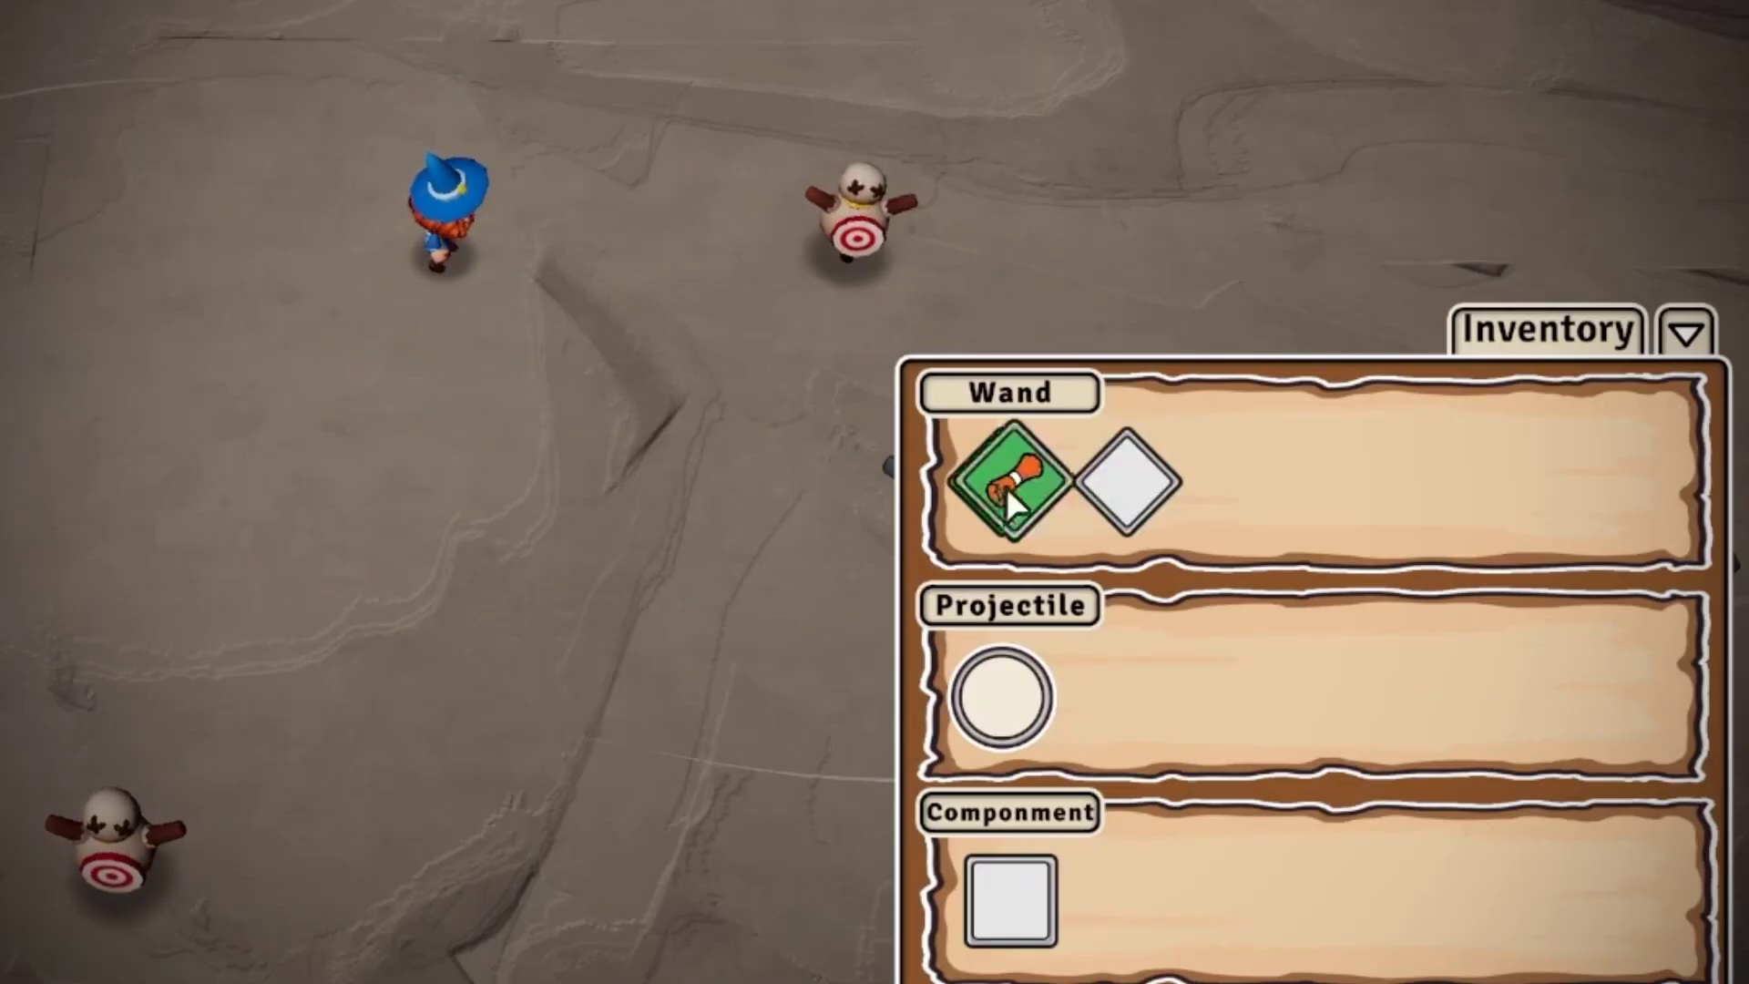
drag(1005, 486, 537, 439)
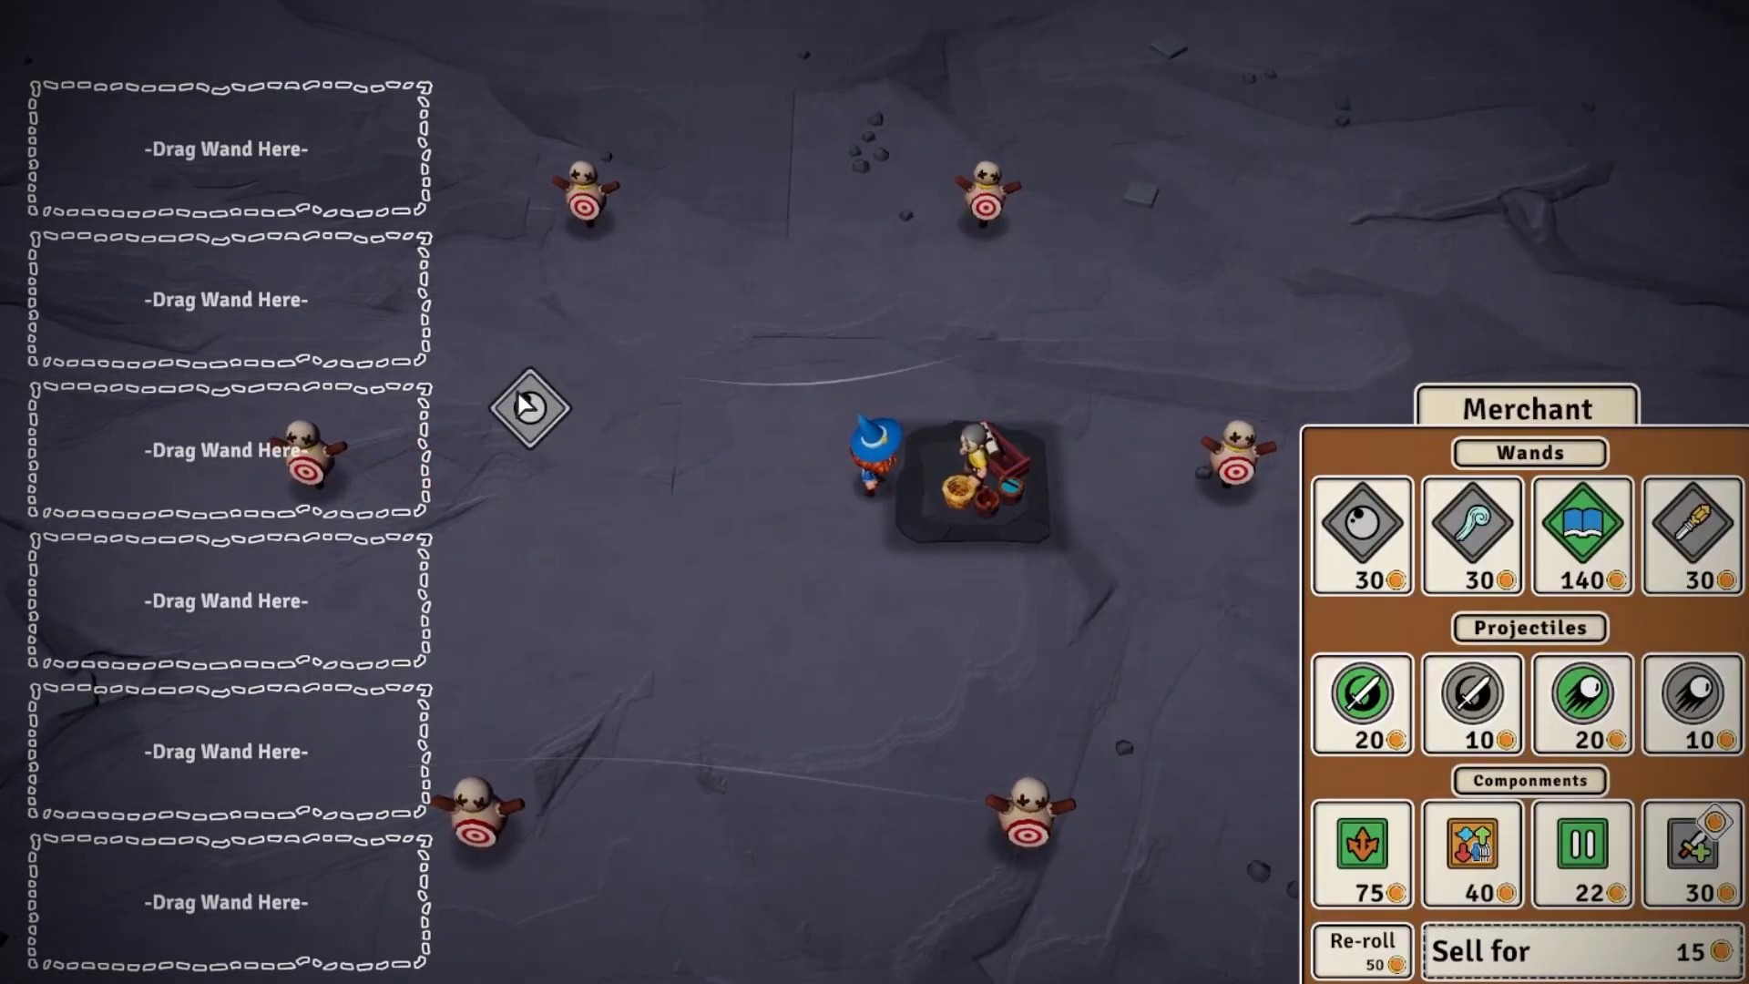
Step: Equip wands from the merchant's stock in the wand slots, and walk the character onto the blue portal
drag(524, 401, 354, 307)
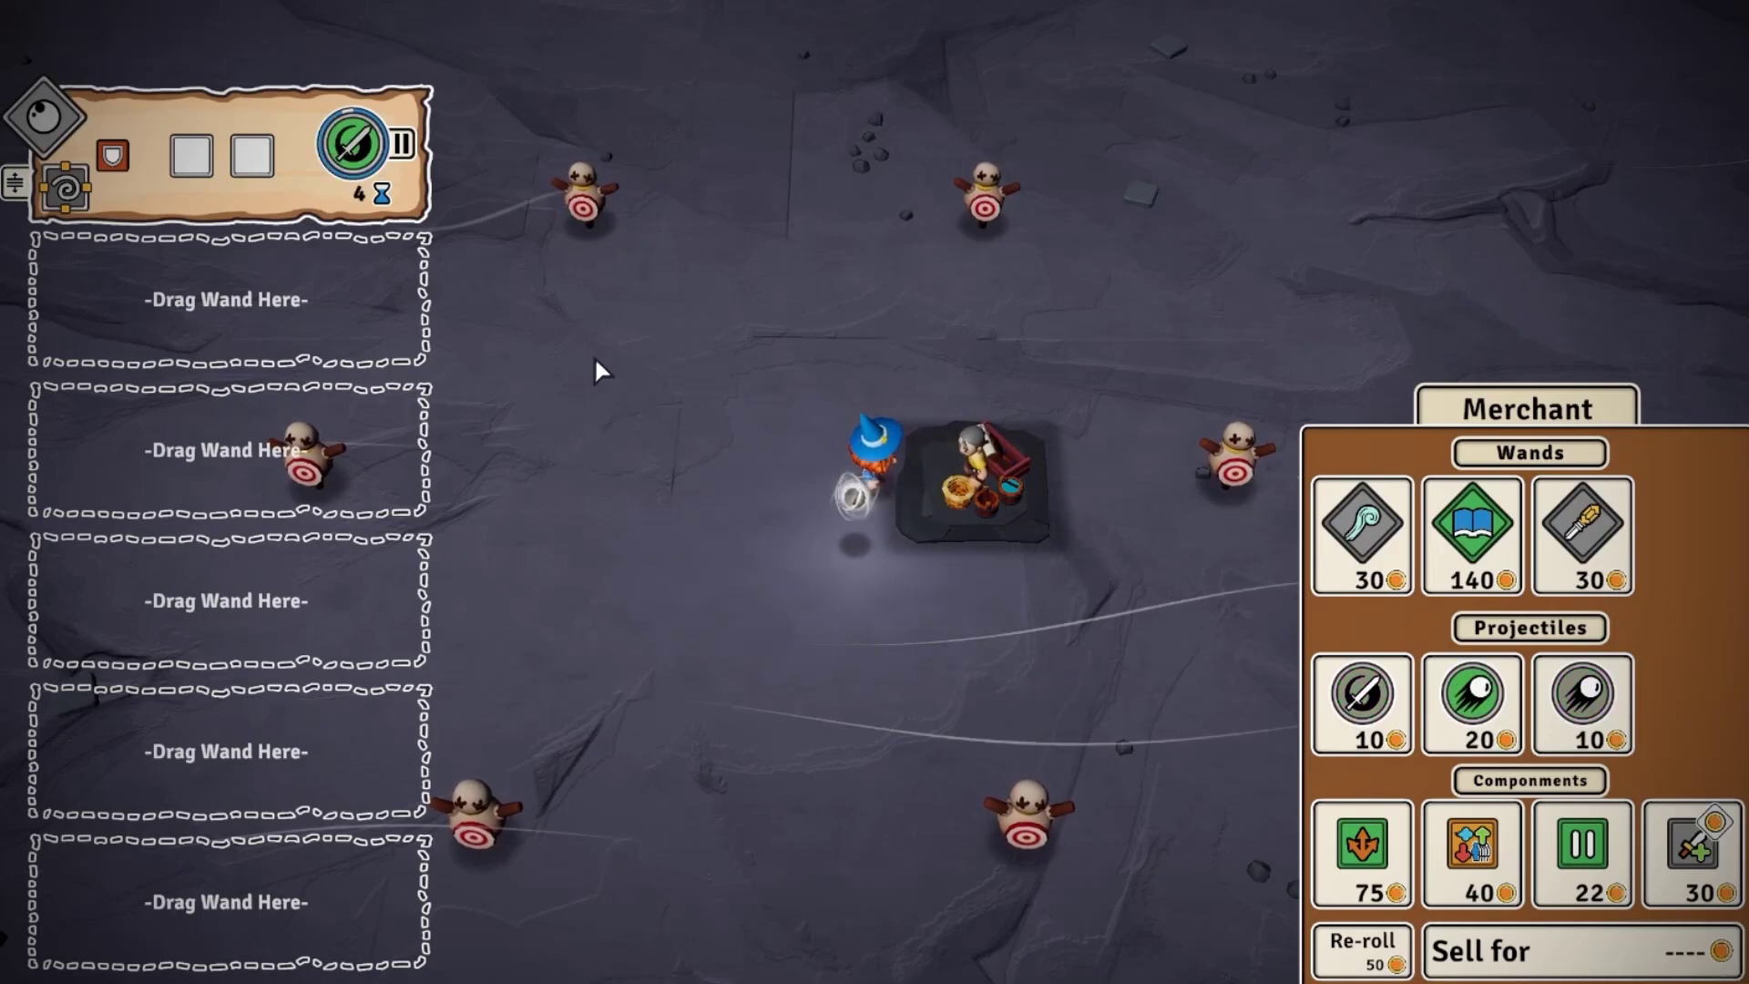
drag(1362, 532, 1340, 553)
drag(364, 336, 362, 314)
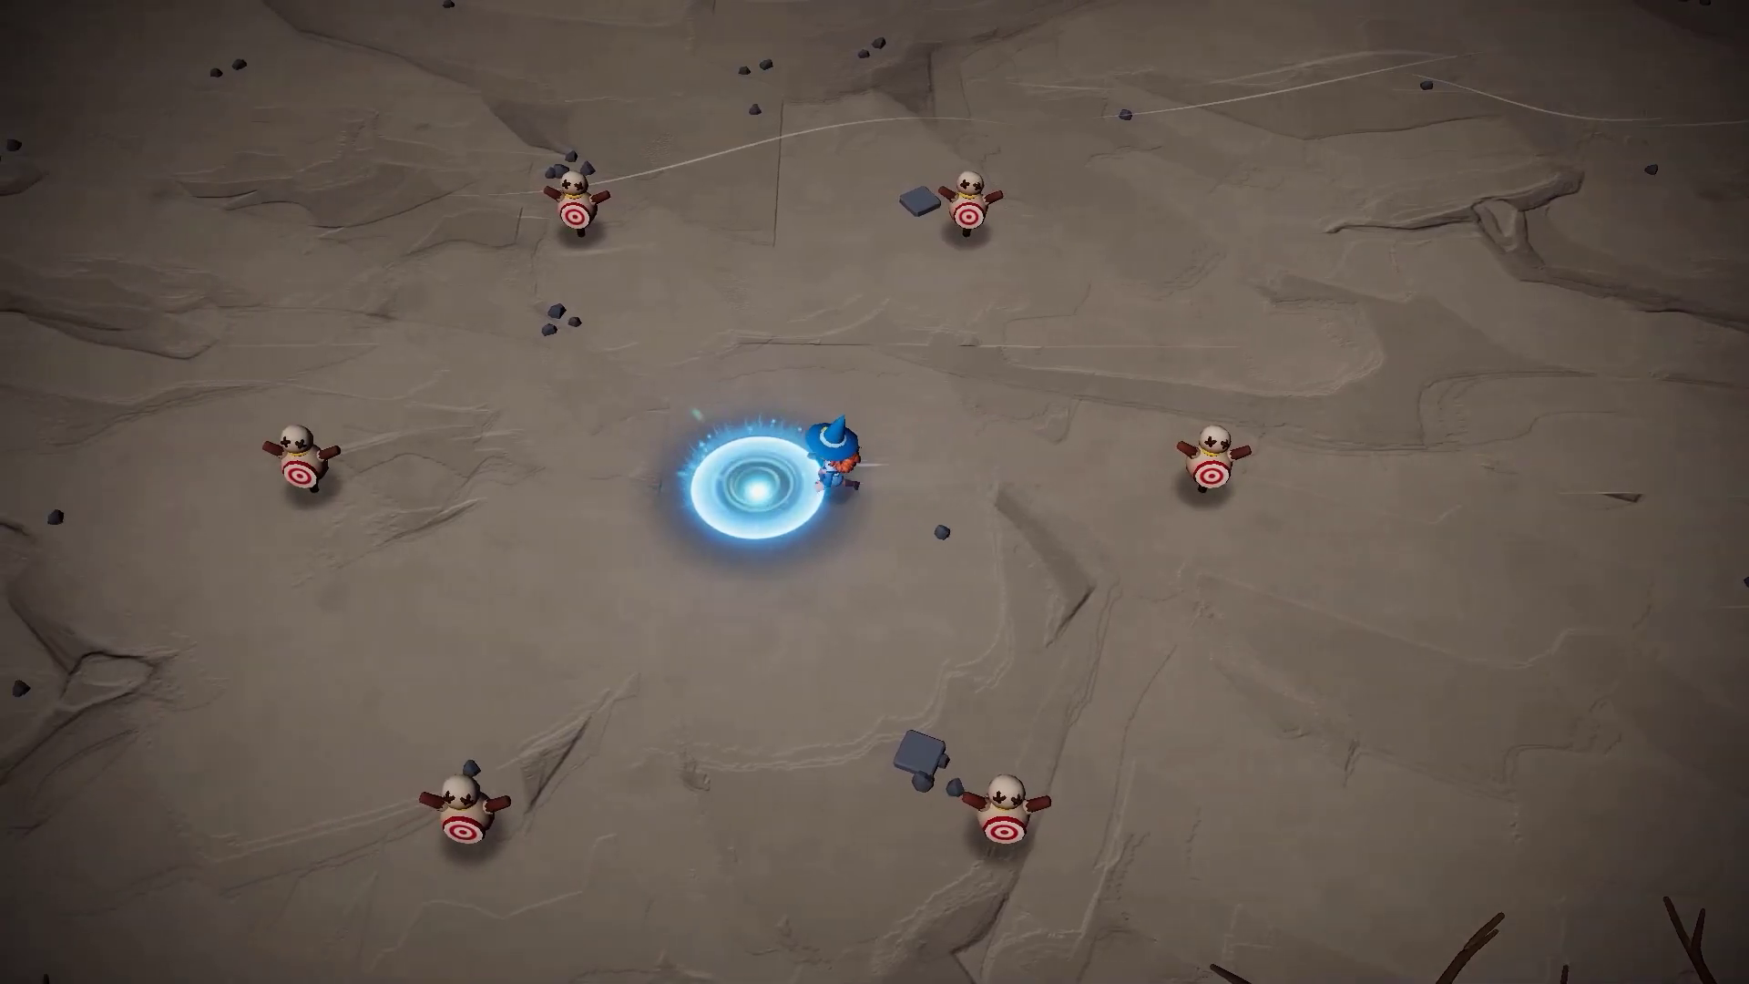
key(a)
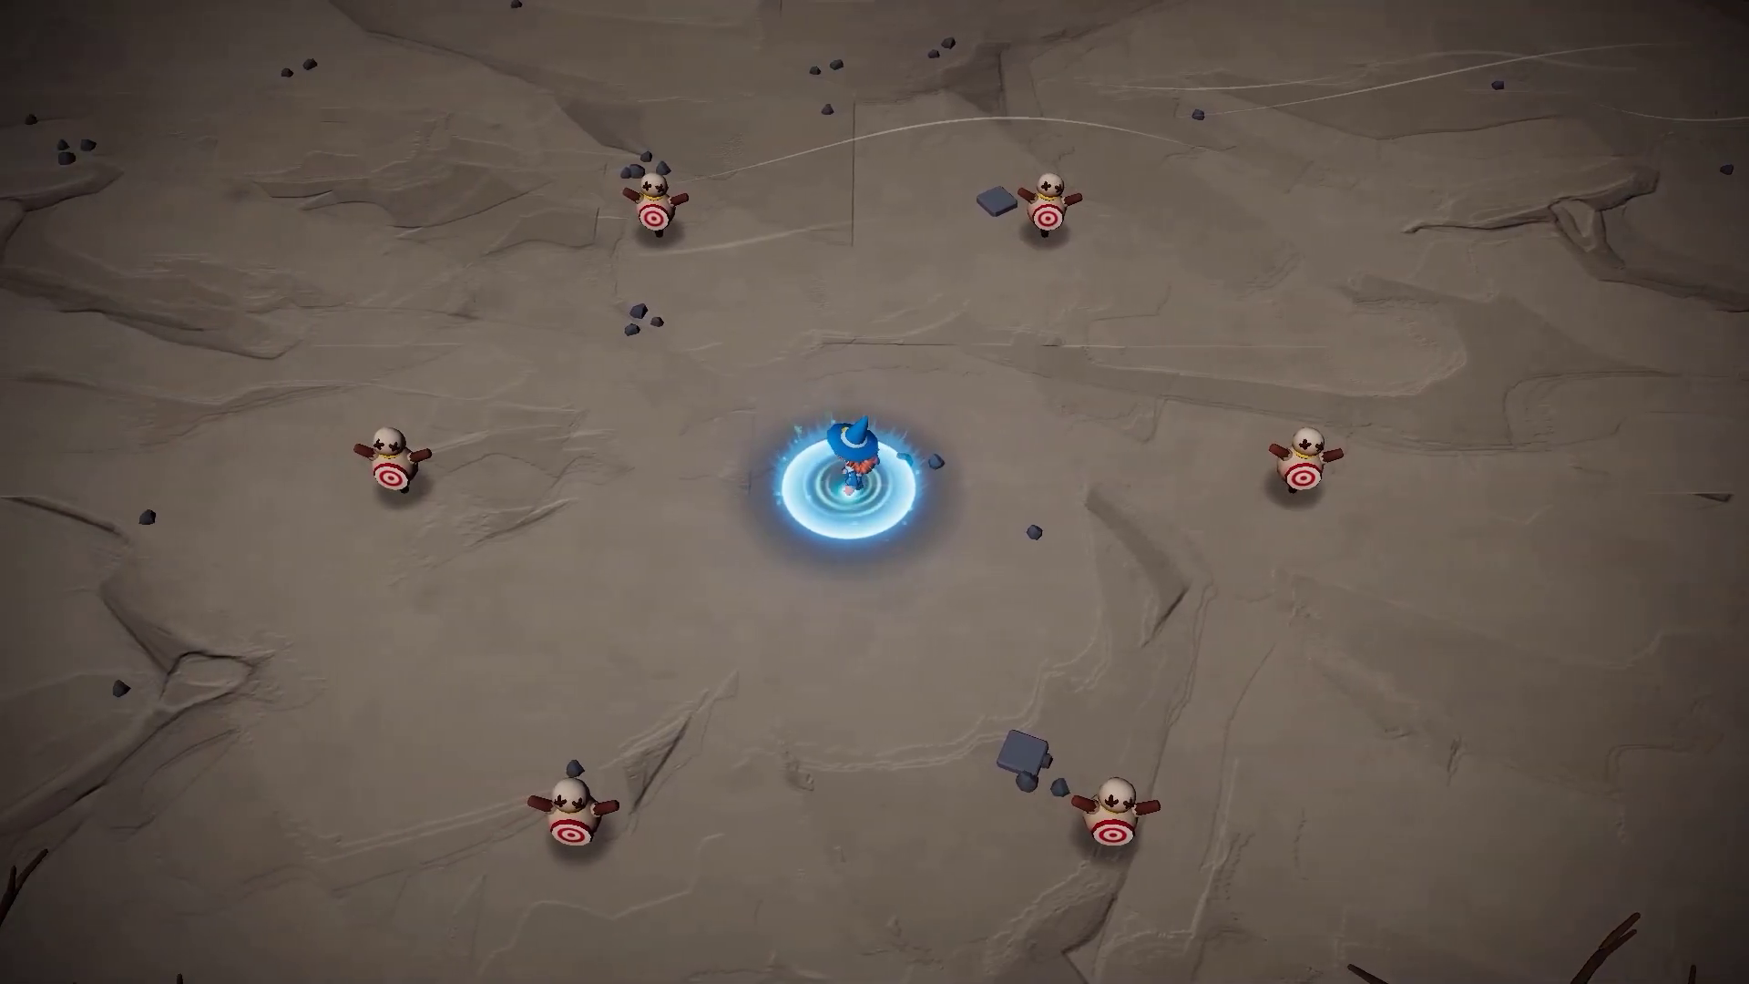